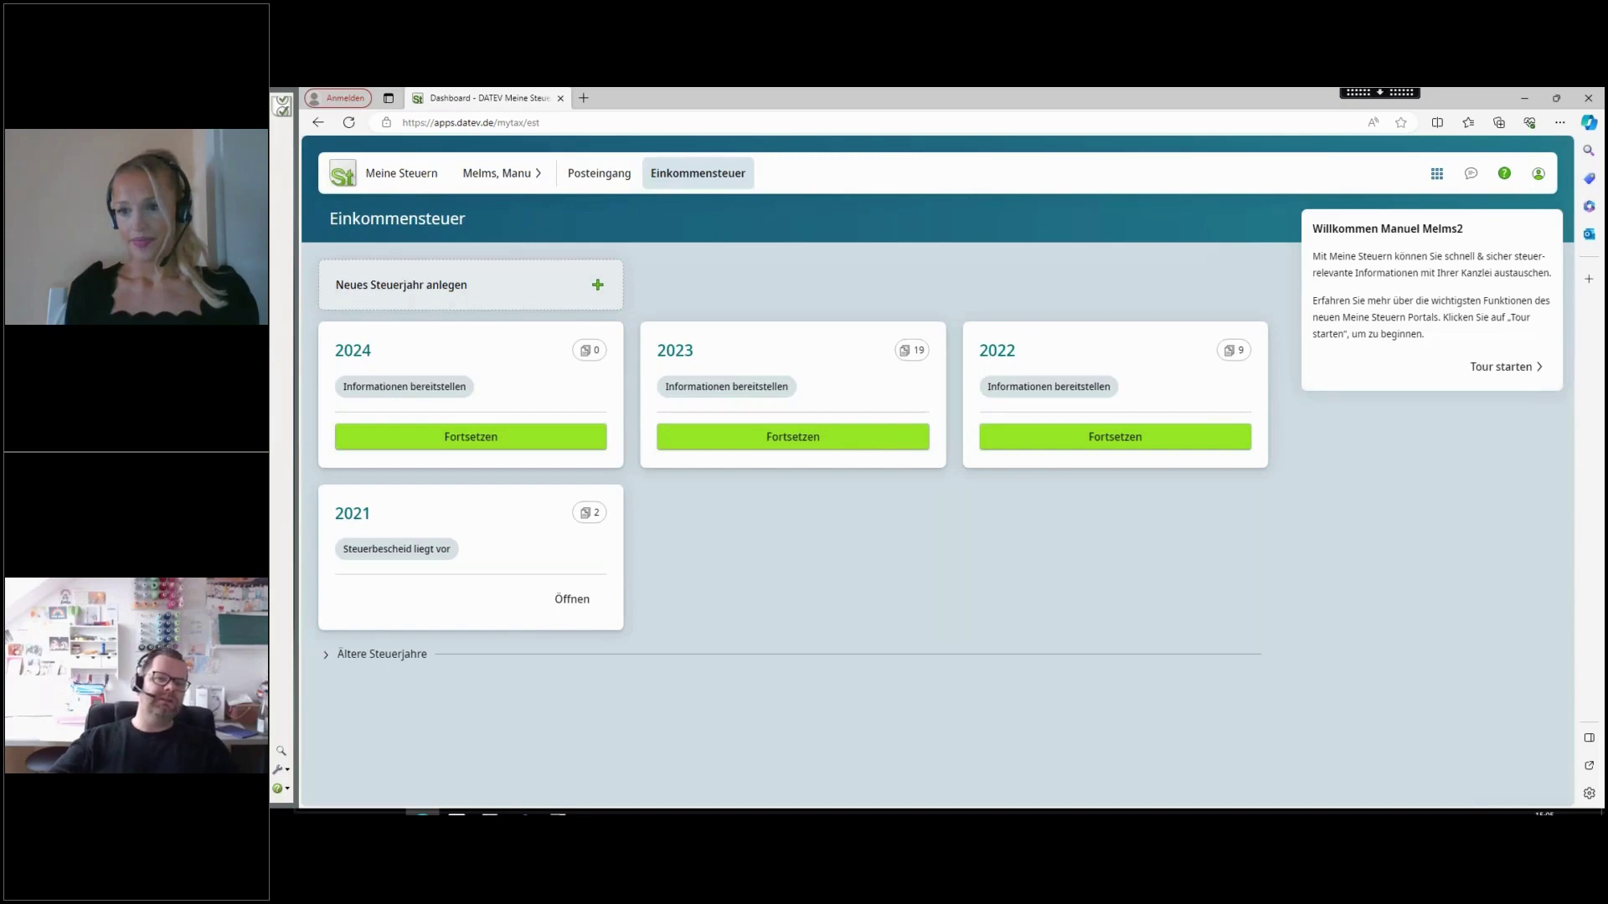
Open the Posteingang and look at the actions available for the most recently uploaded ESt-Bescheid 2021 document
left_click(607, 177)
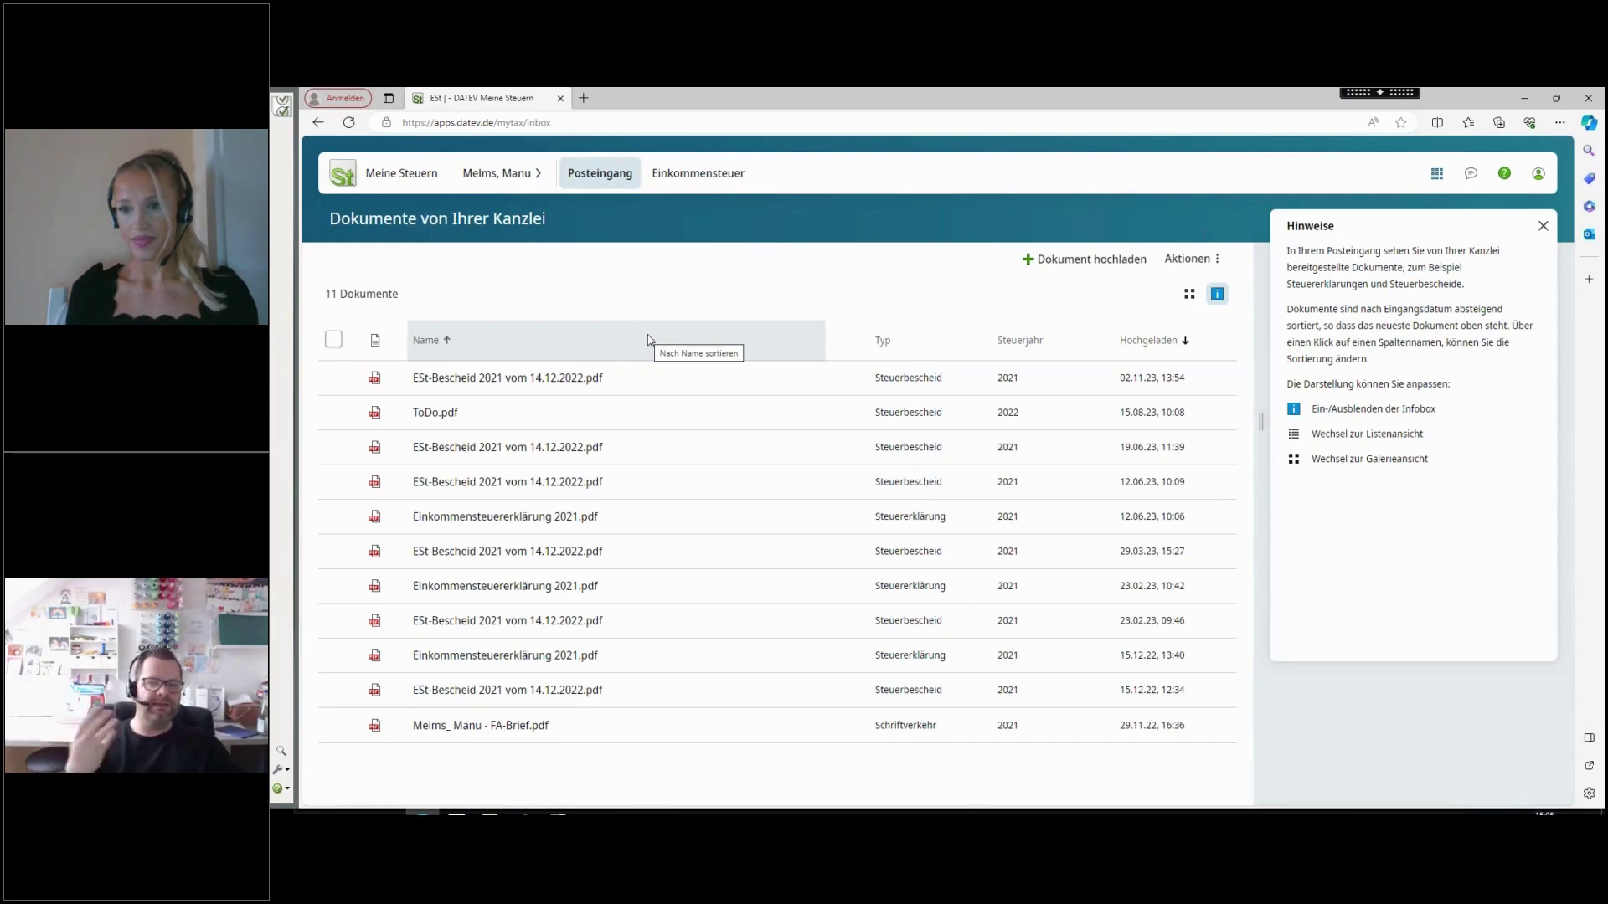
left_click(1219, 263)
left_click(1227, 289)
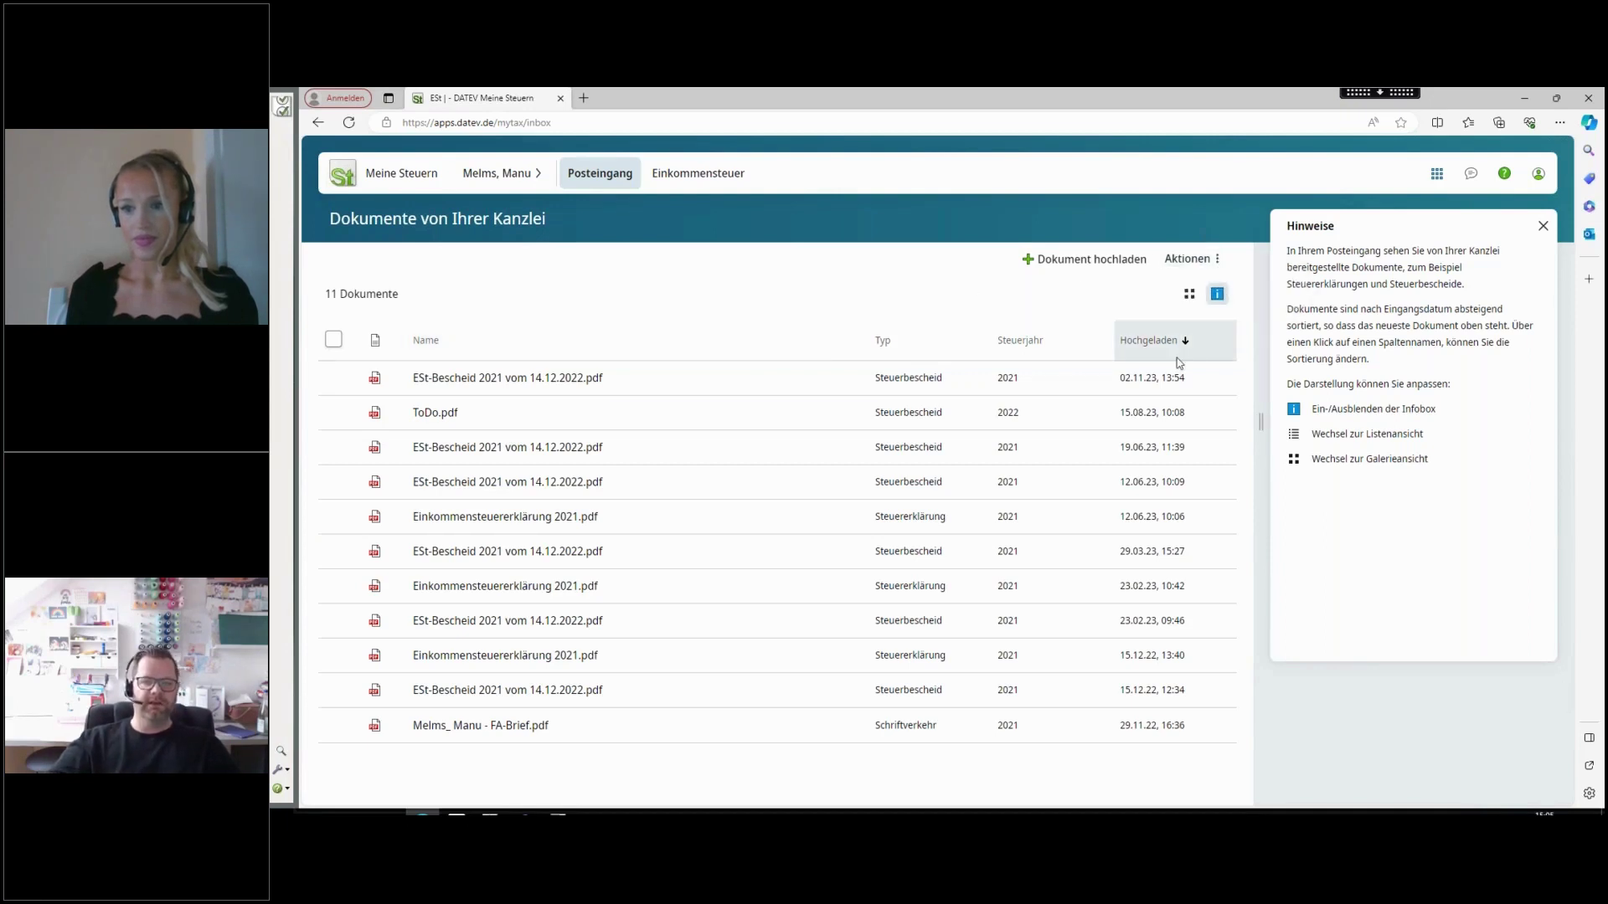
left_click(838, 378)
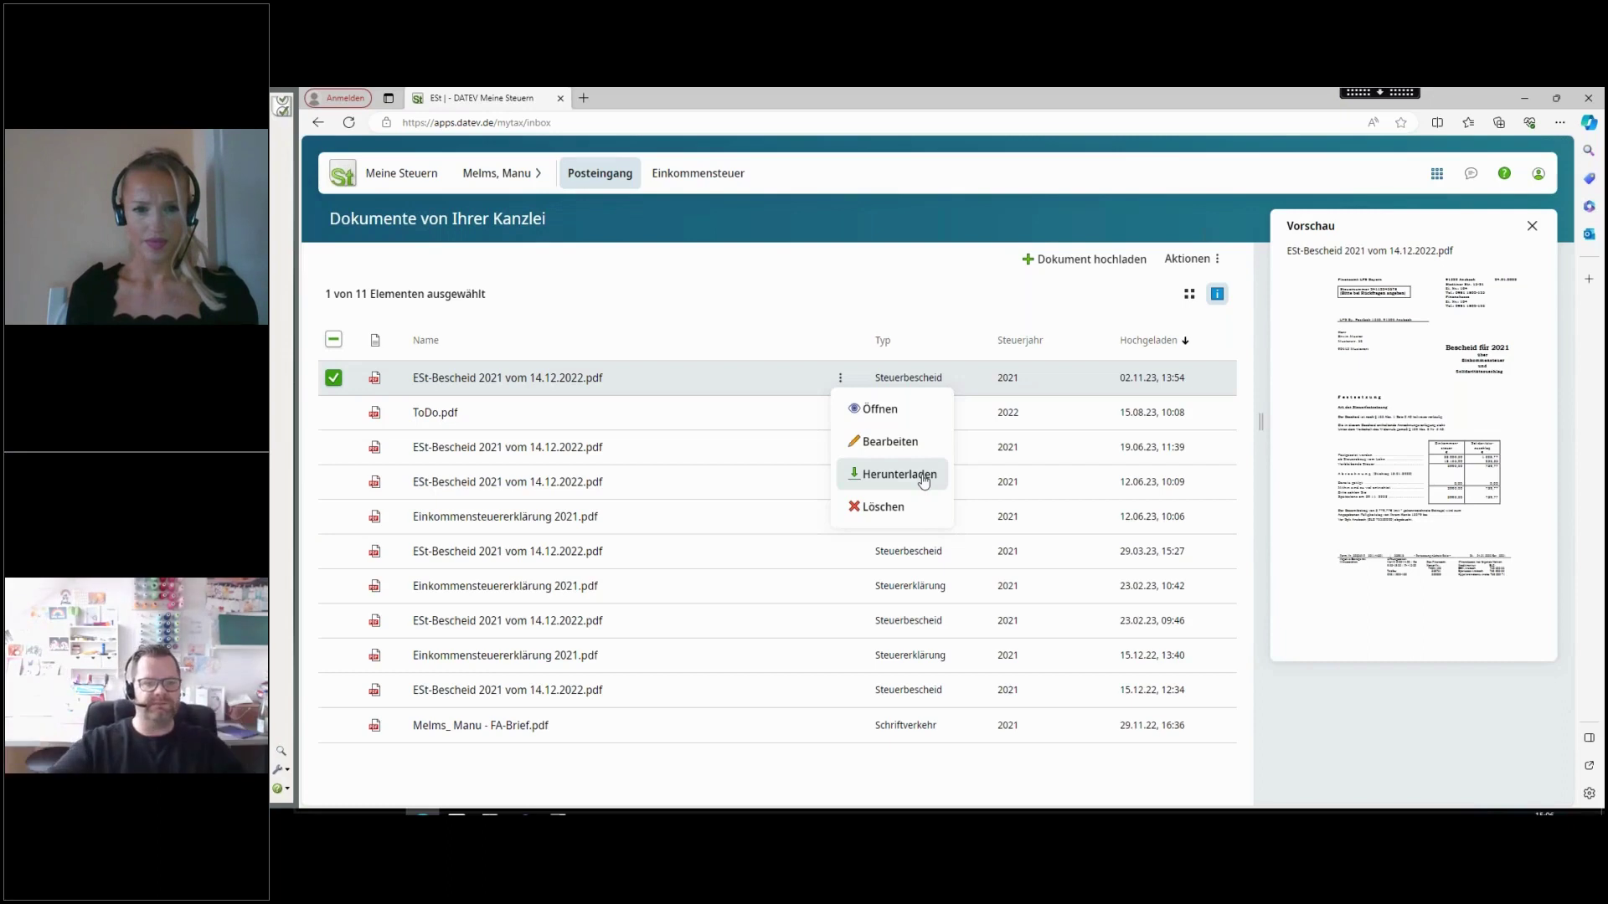
left_click(744, 308)
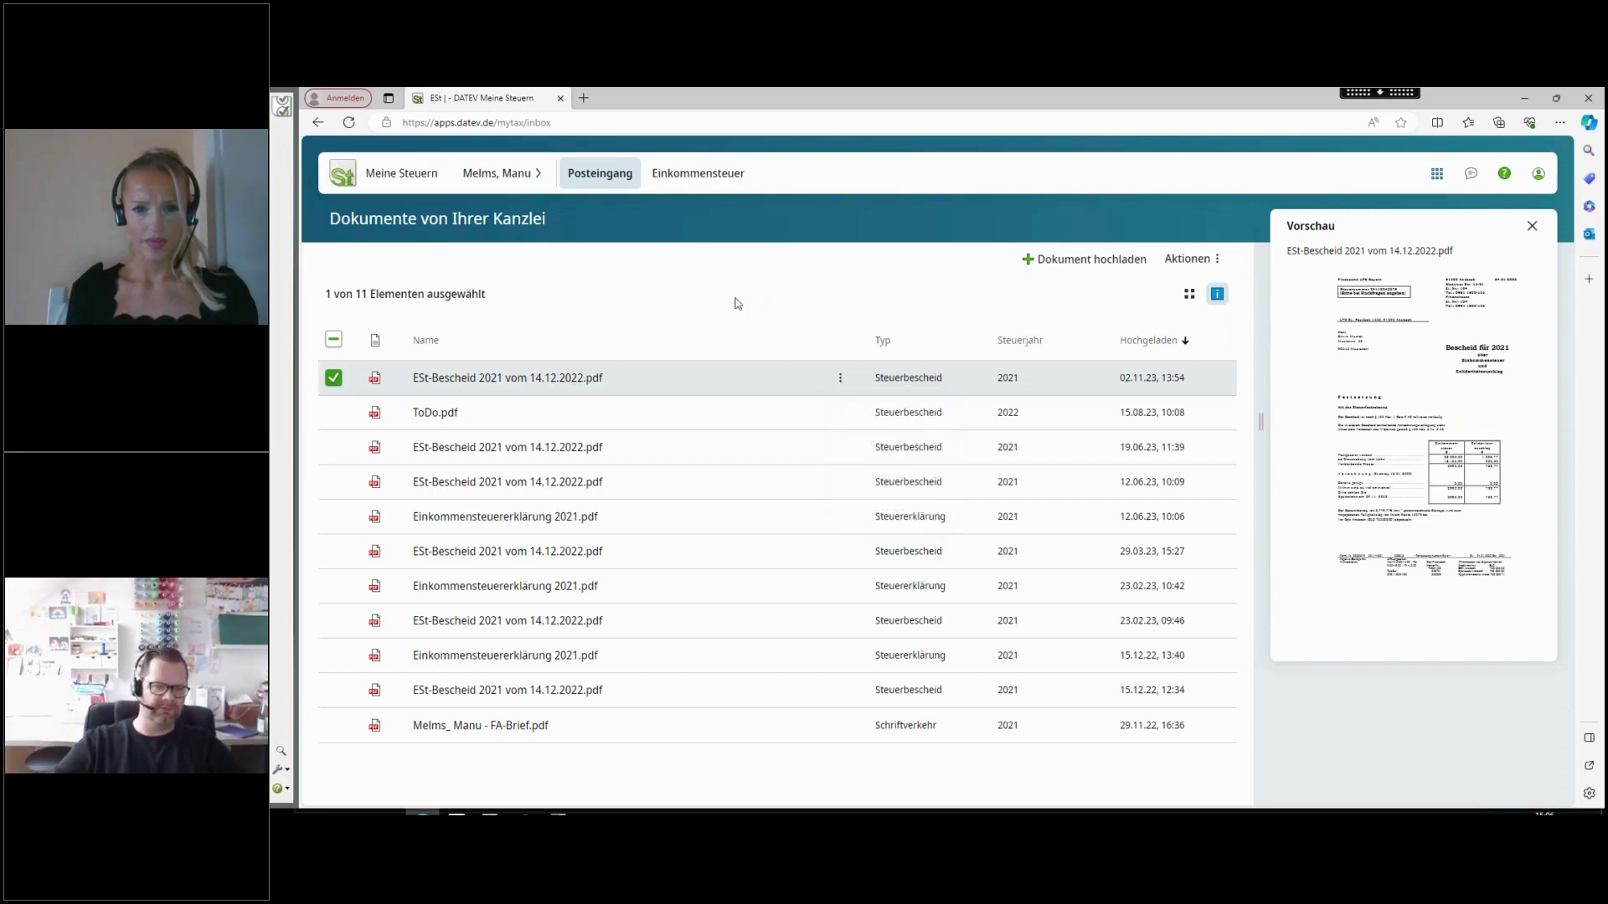
Return to the Einkommensteuer overview and continue the 2022 tax year
left_click(700, 176)
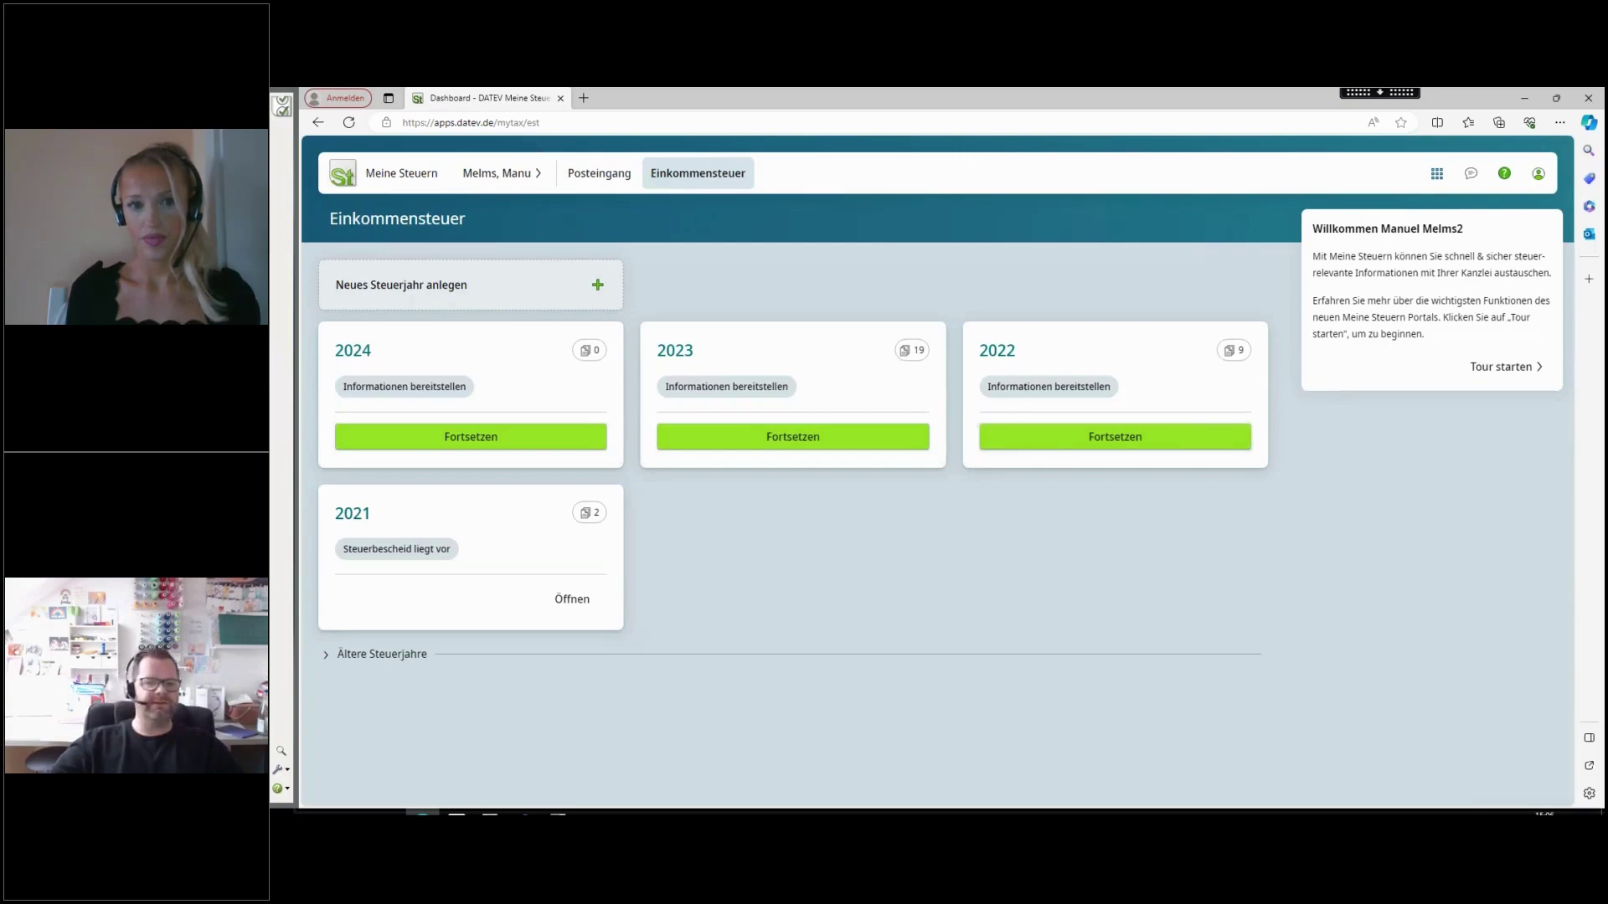
left_click(1110, 448)
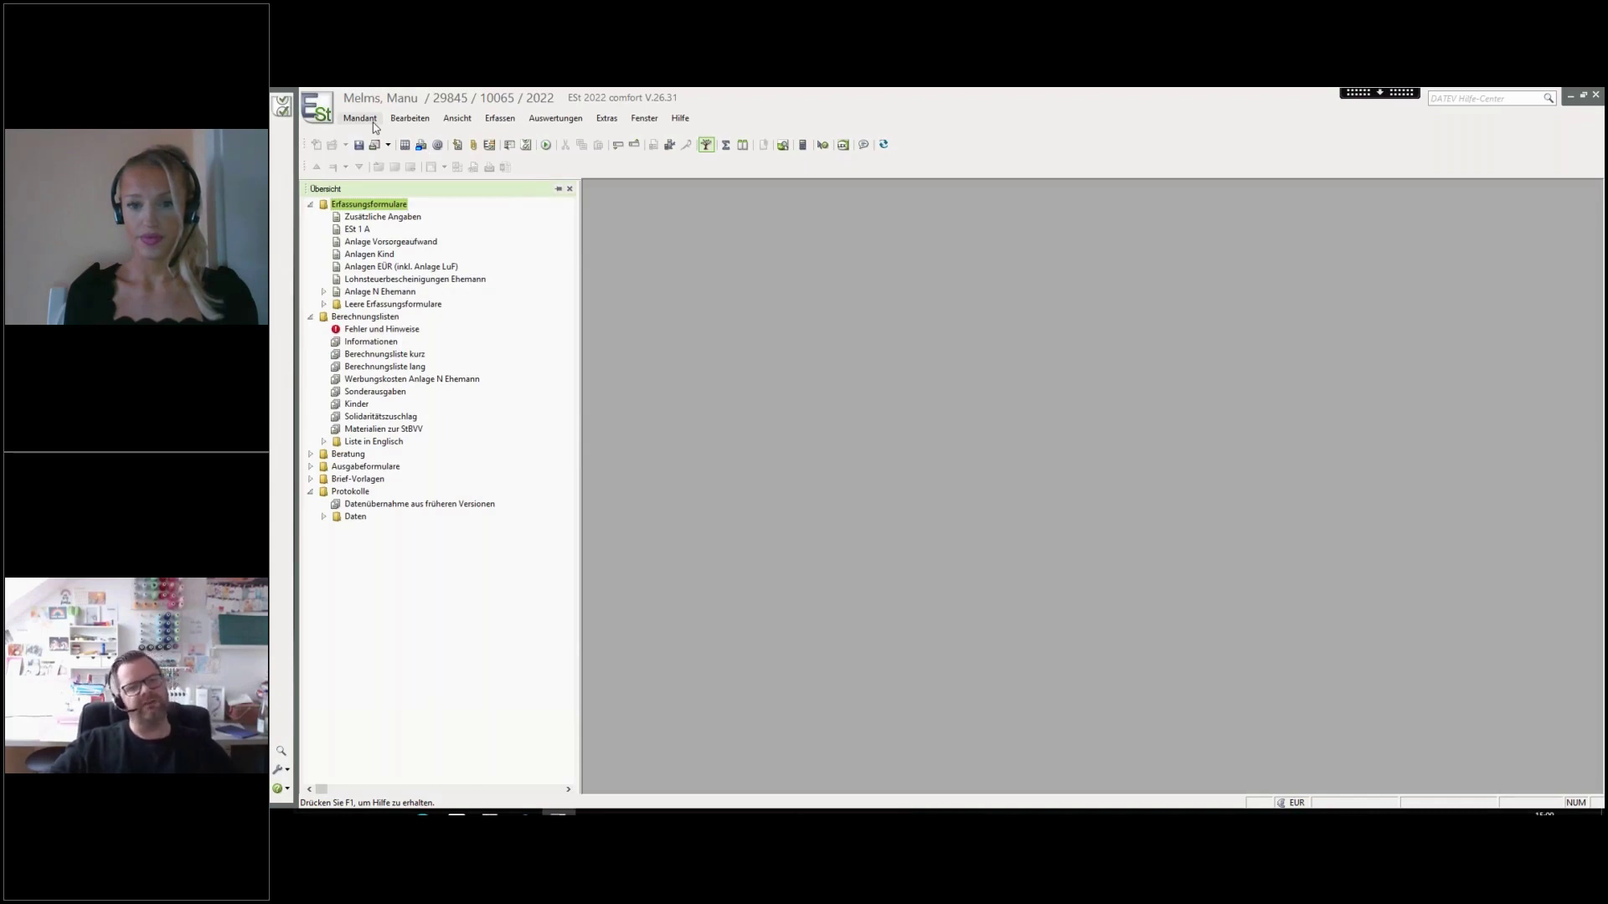
Switch to the ESt 2022 program, open its digital receipts, and show the document preview for 2024-01-31_144522.pdf
left_click(474, 148)
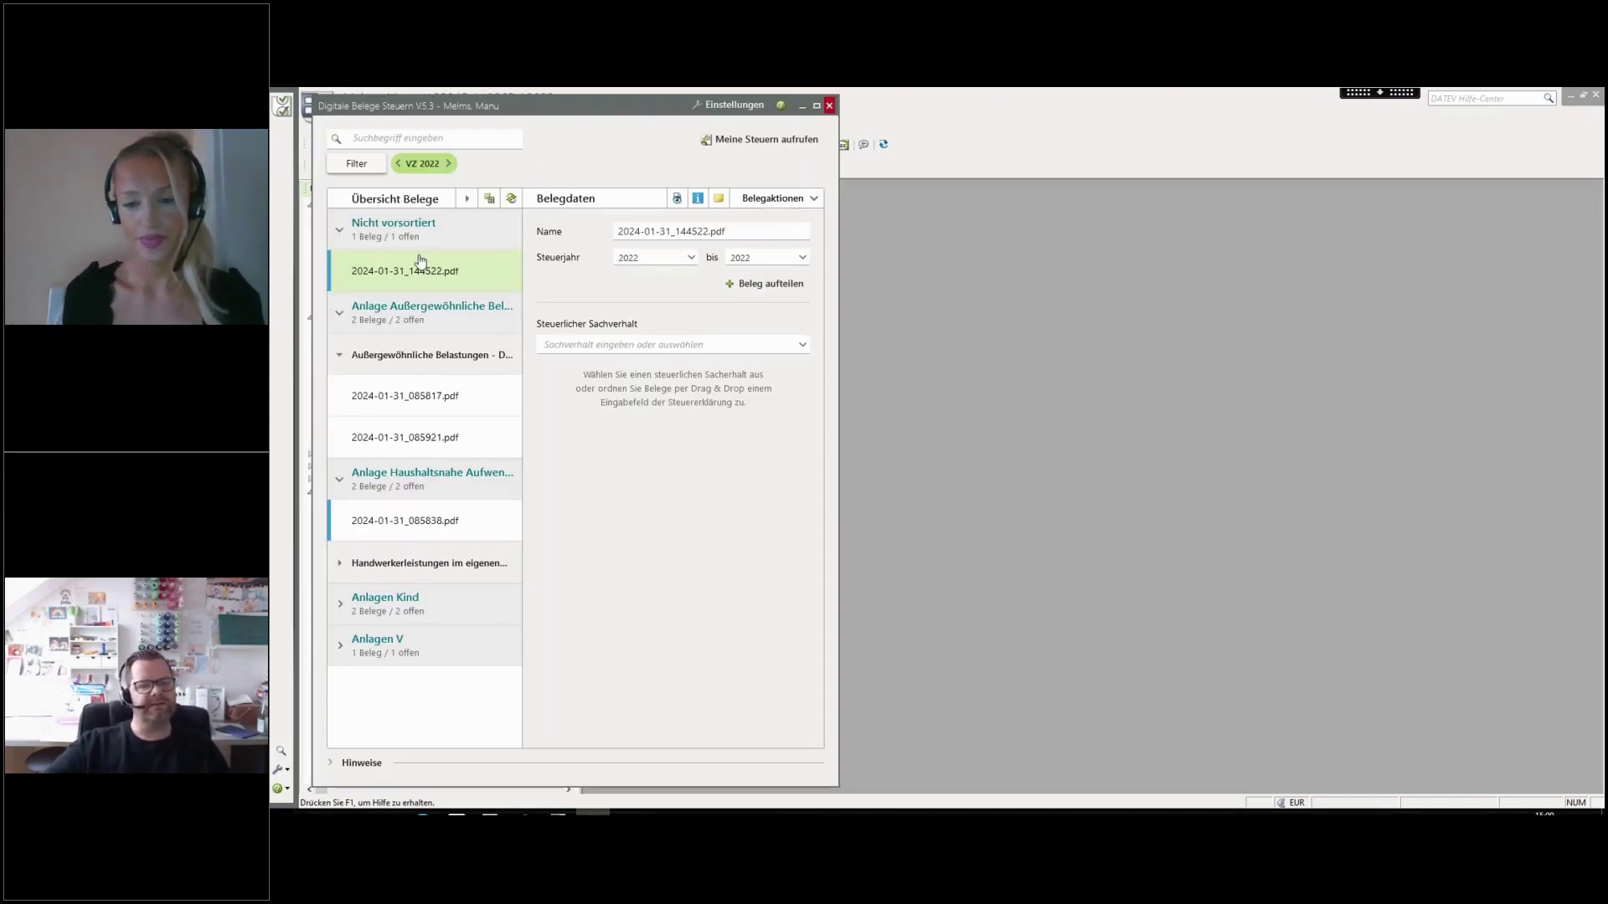
left_click(677, 200)
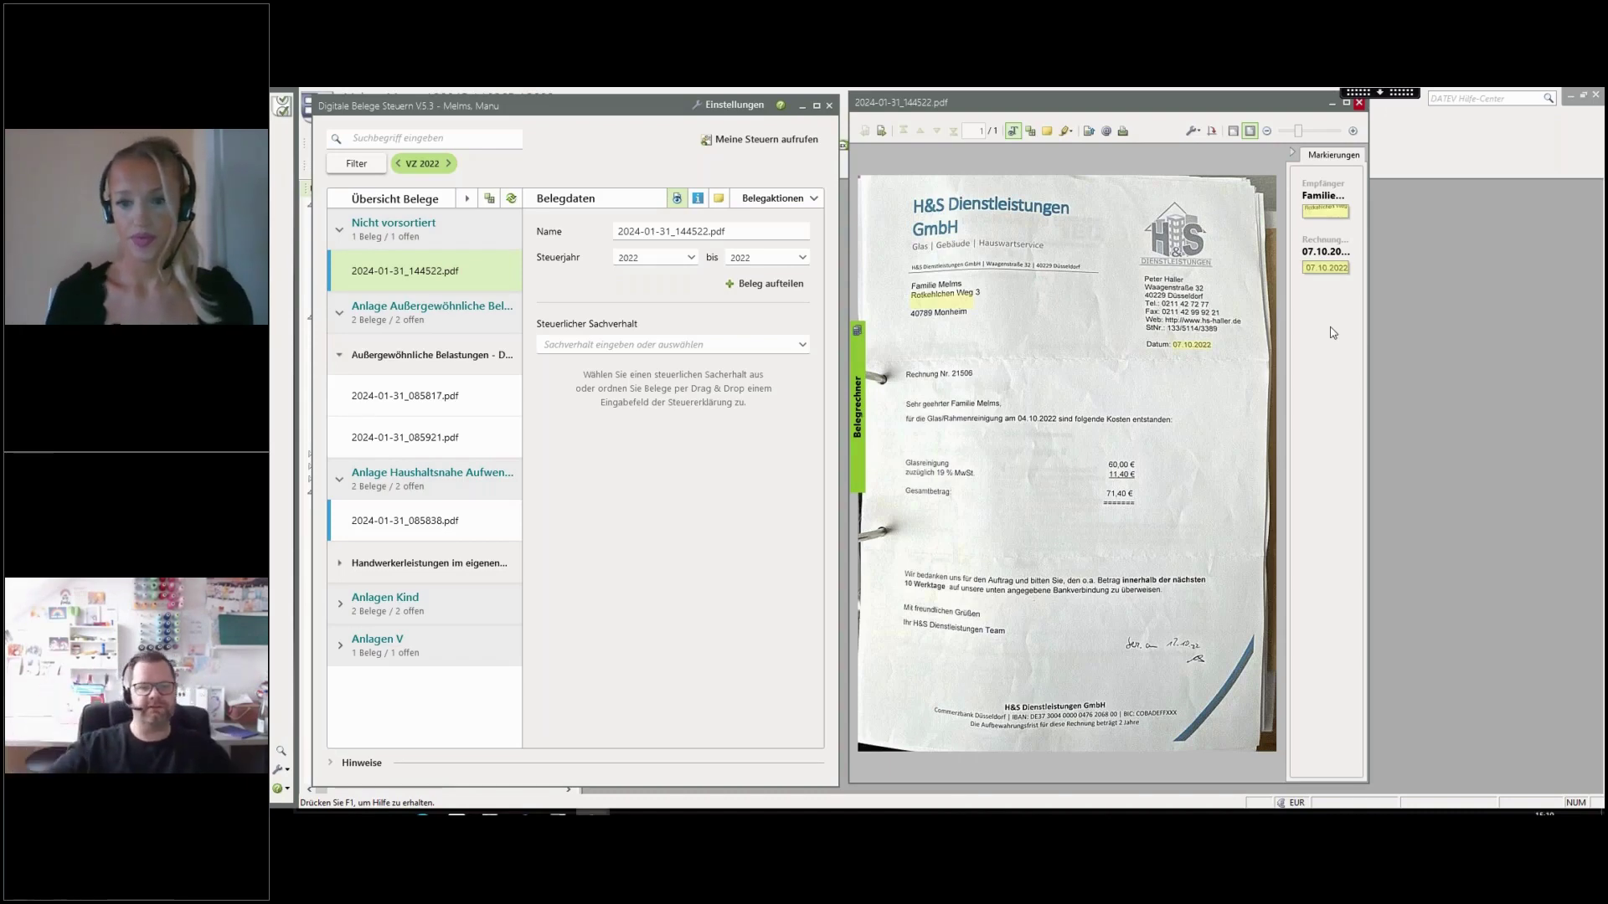
Review the selectable tax matters for the receipts 2024-01-31_144522.pdf and 2024-01-31_085838.pdf
left_click(803, 346)
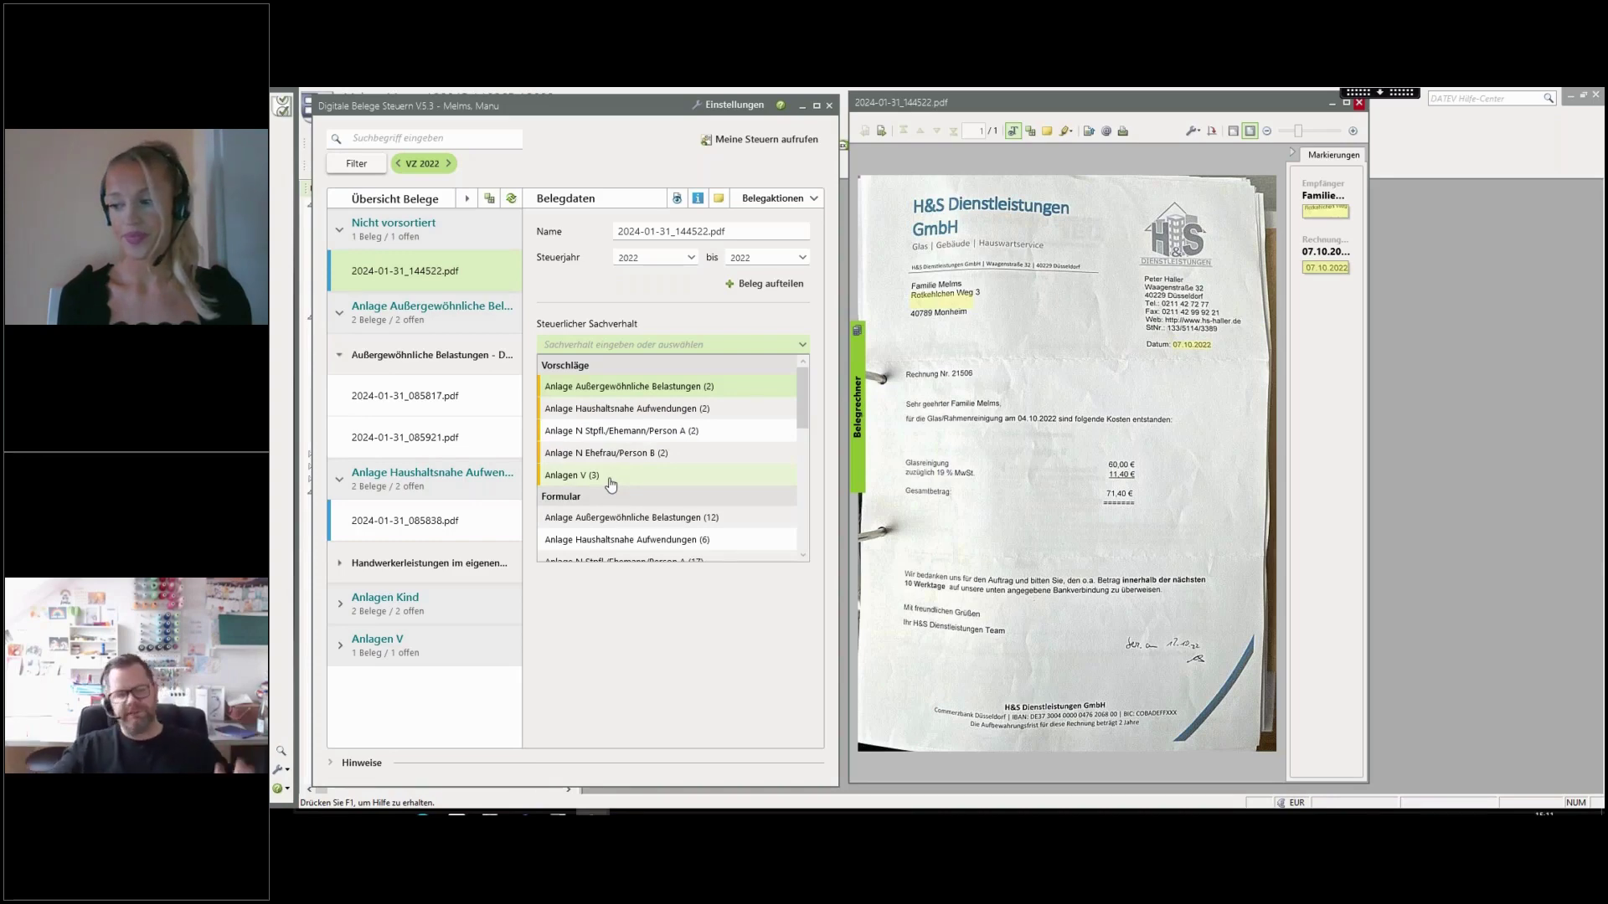
left_click(656, 631)
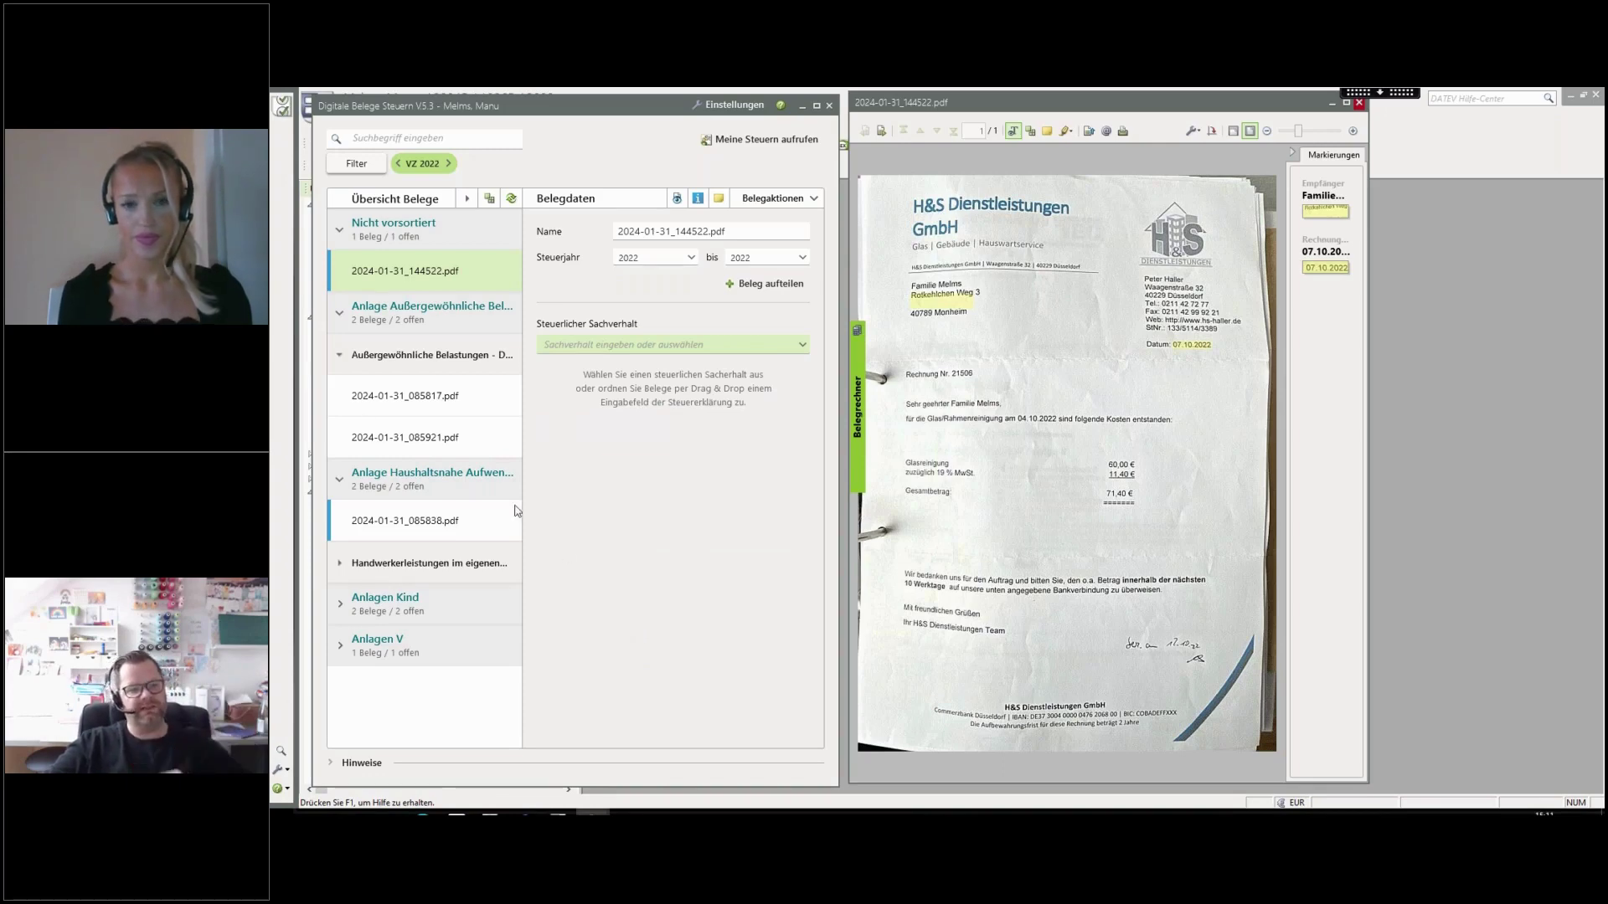
left_click(429, 530)
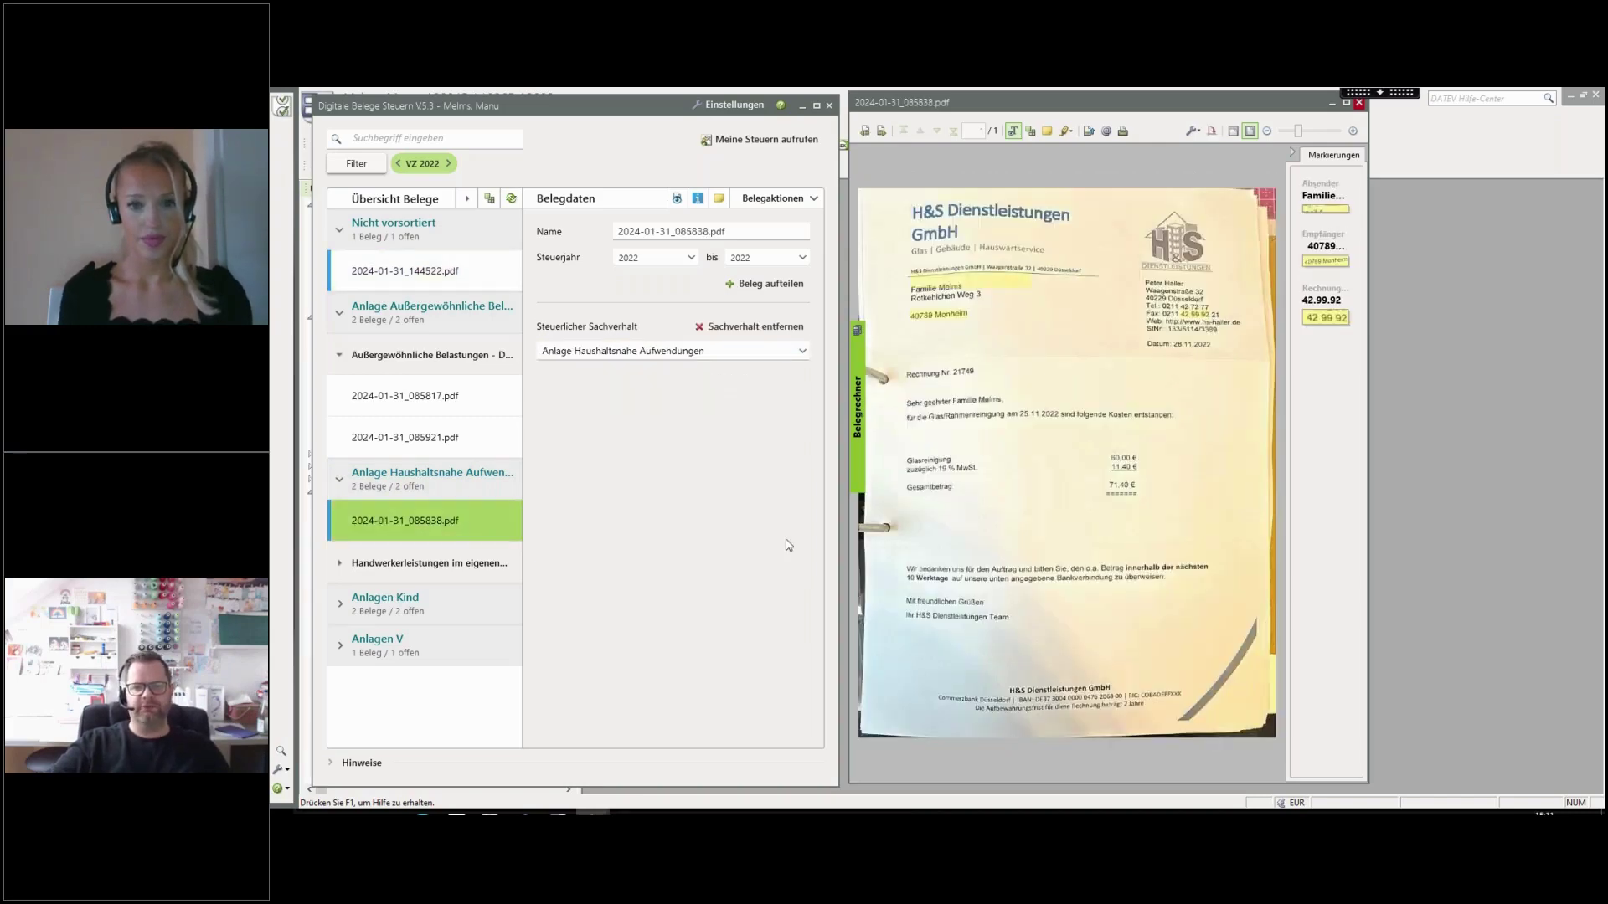
left_click(801, 352)
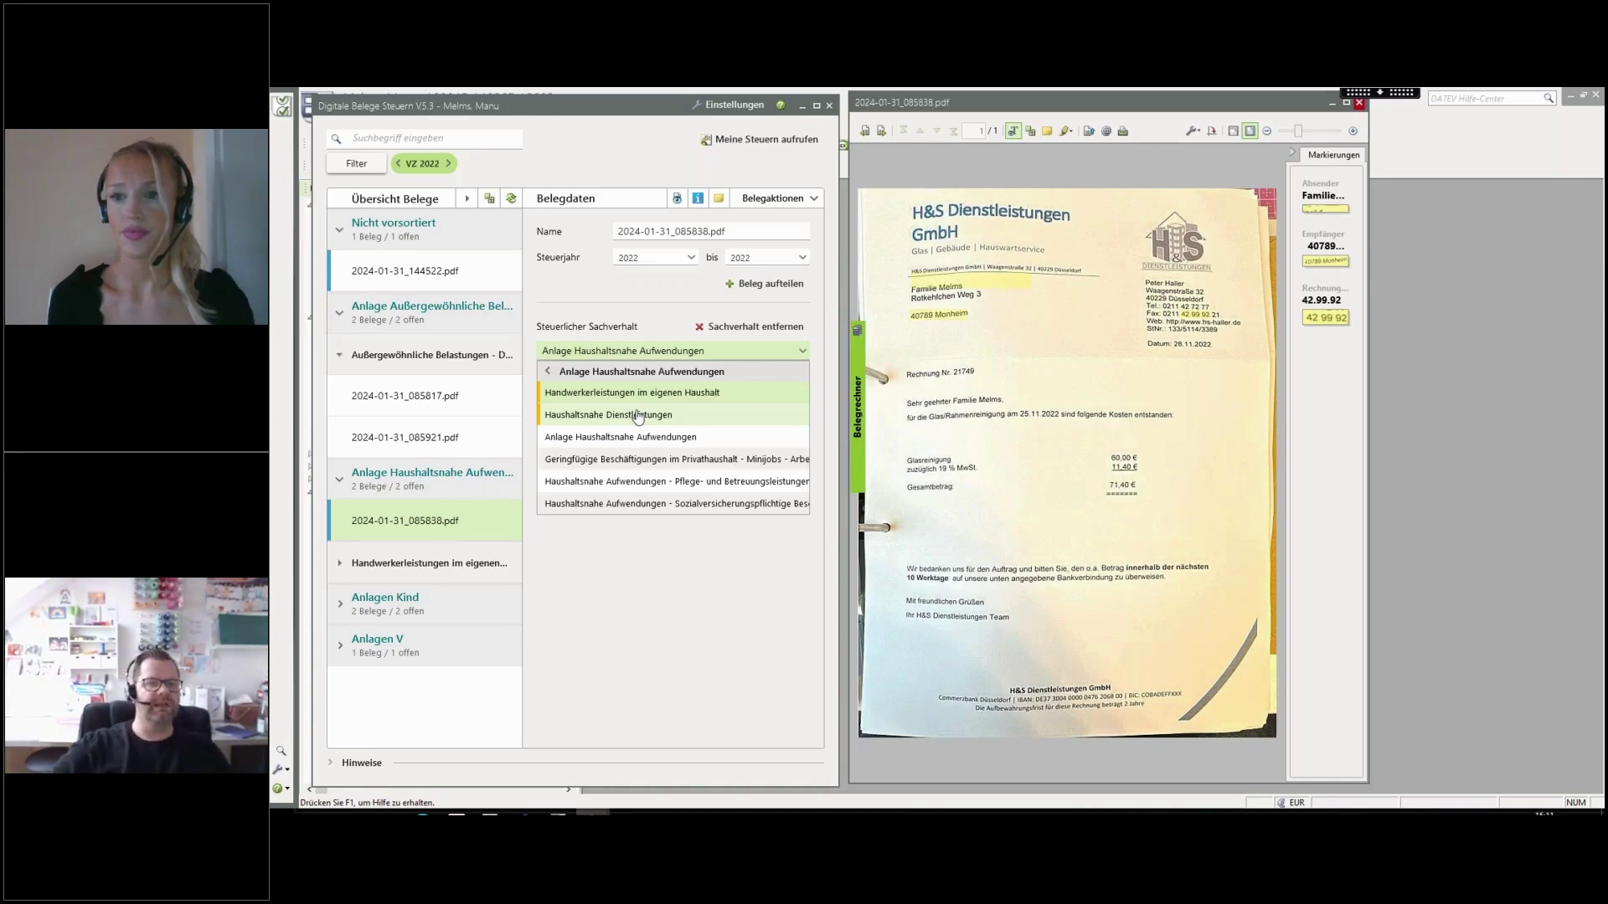
Assign receipt 2024-01-31_144522.pdf to the tax matter Haushaltsnahe Dienstleistungen under Anlage Haushaltsnahe Aufwendungen
left_click(452, 276)
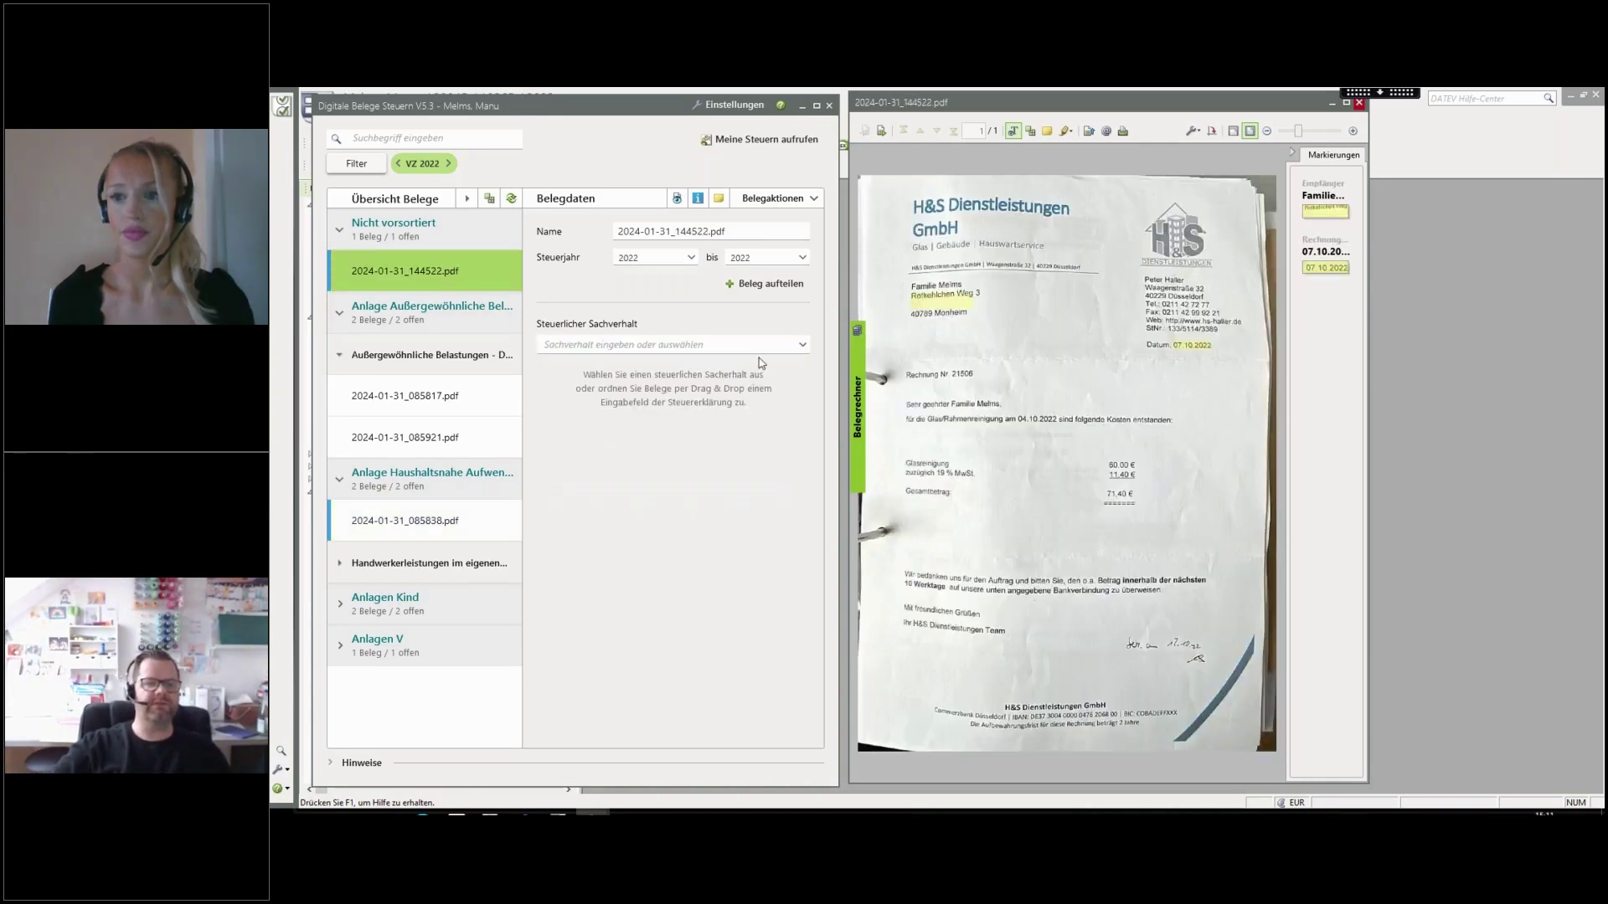
left_click(758, 347)
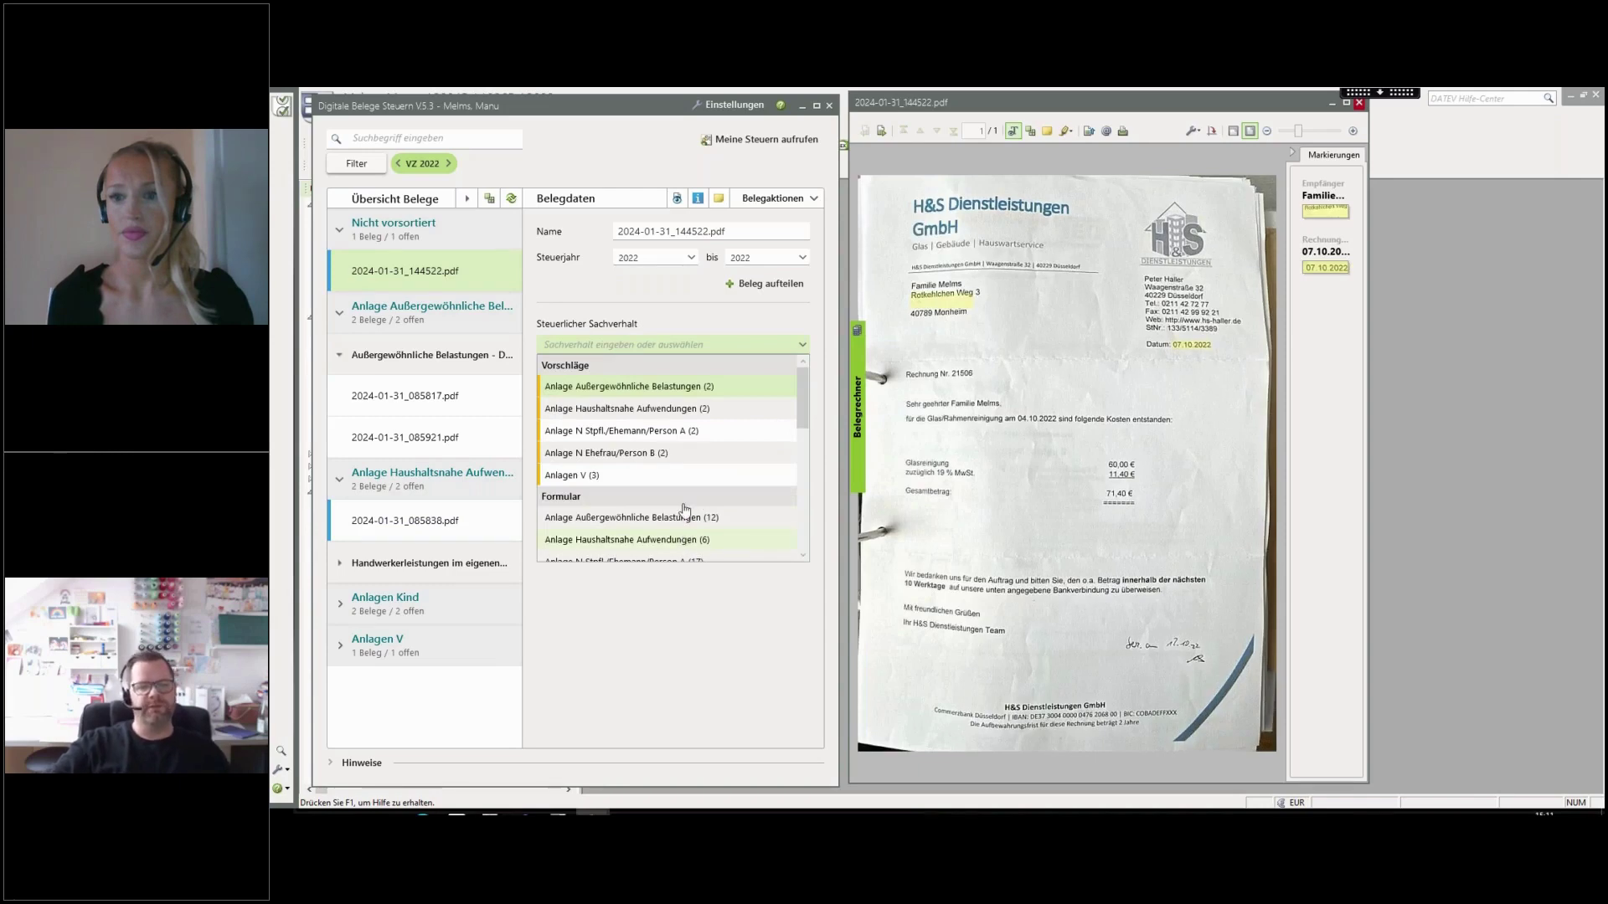
left_click(687, 410)
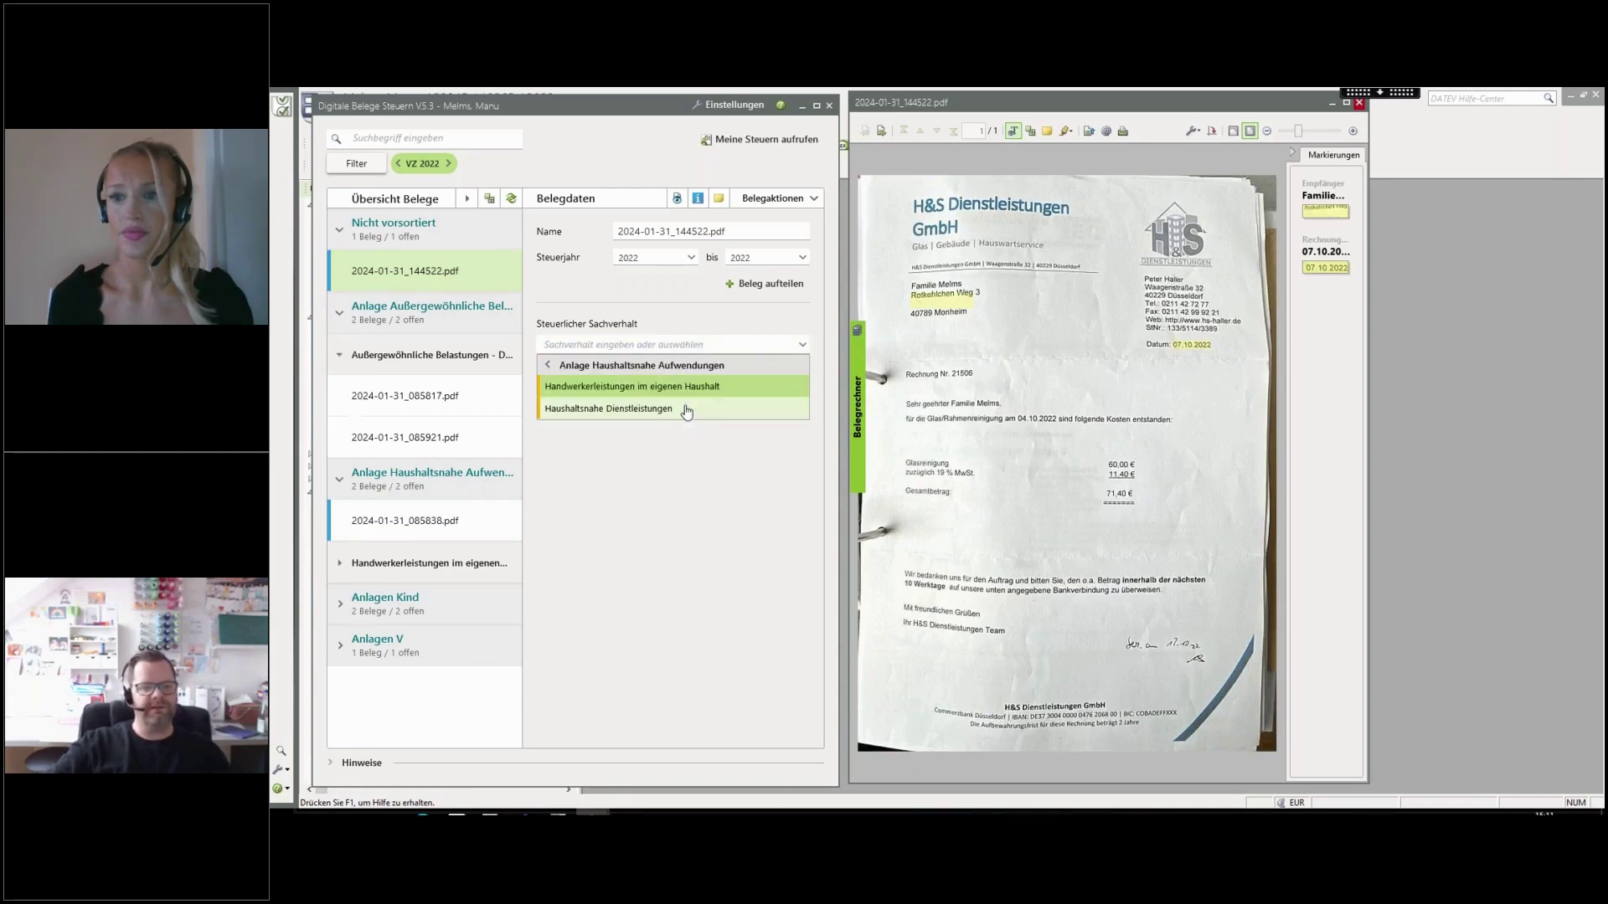
left_click(636, 410)
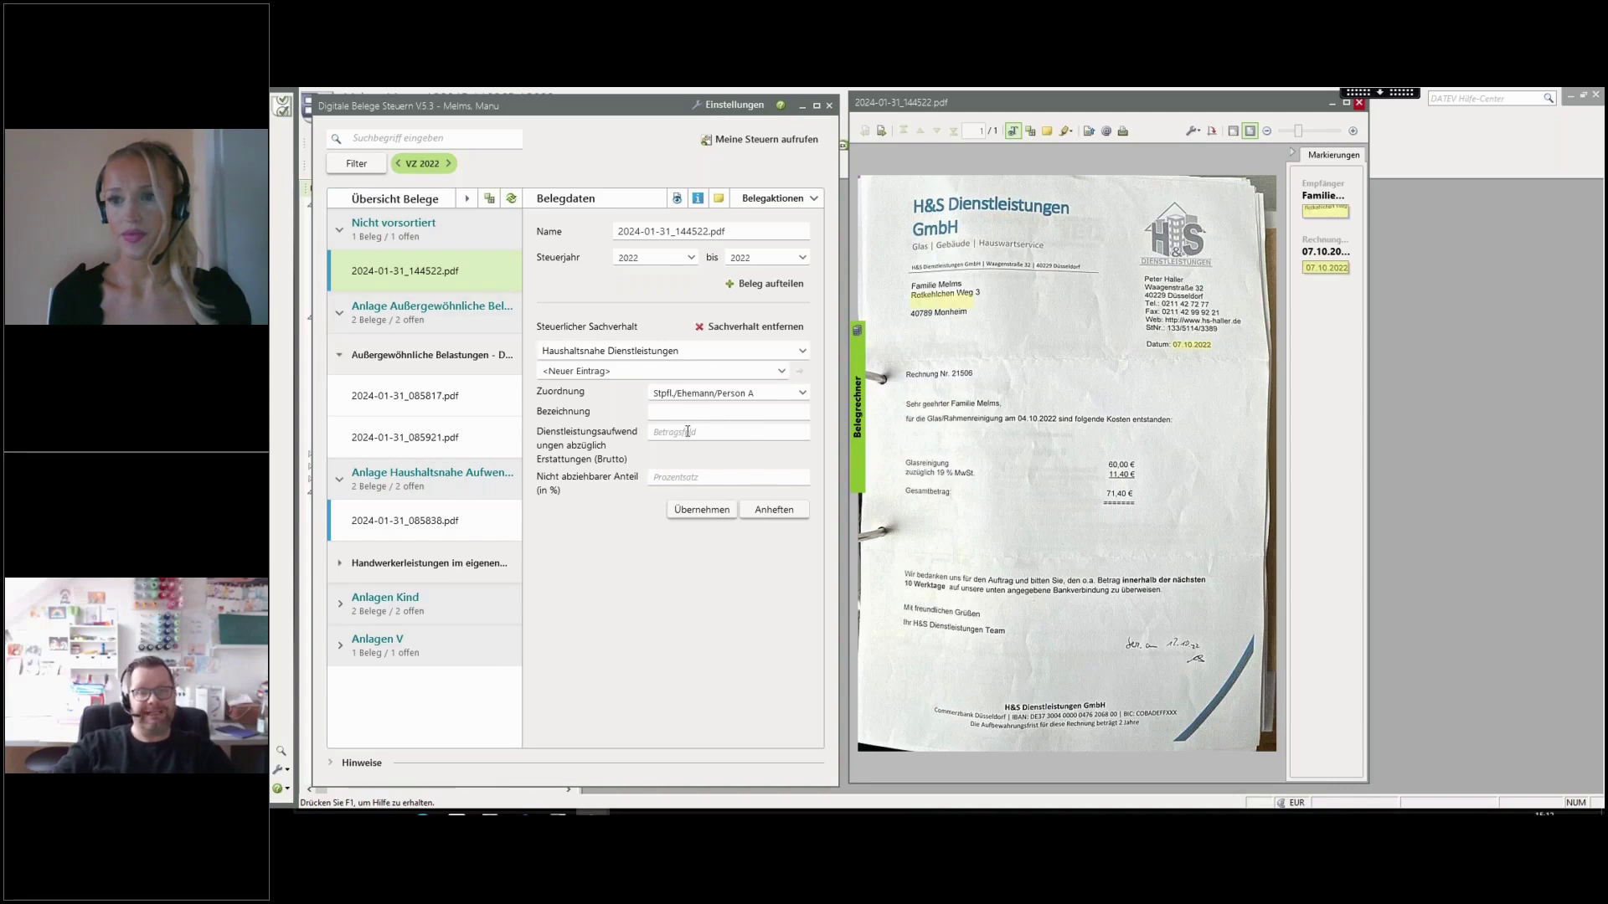
Extract the total of 71,40 € from the invoice image and transfer it to the gross Dienstleistungsaufwendungen field
left_click(1194, 133)
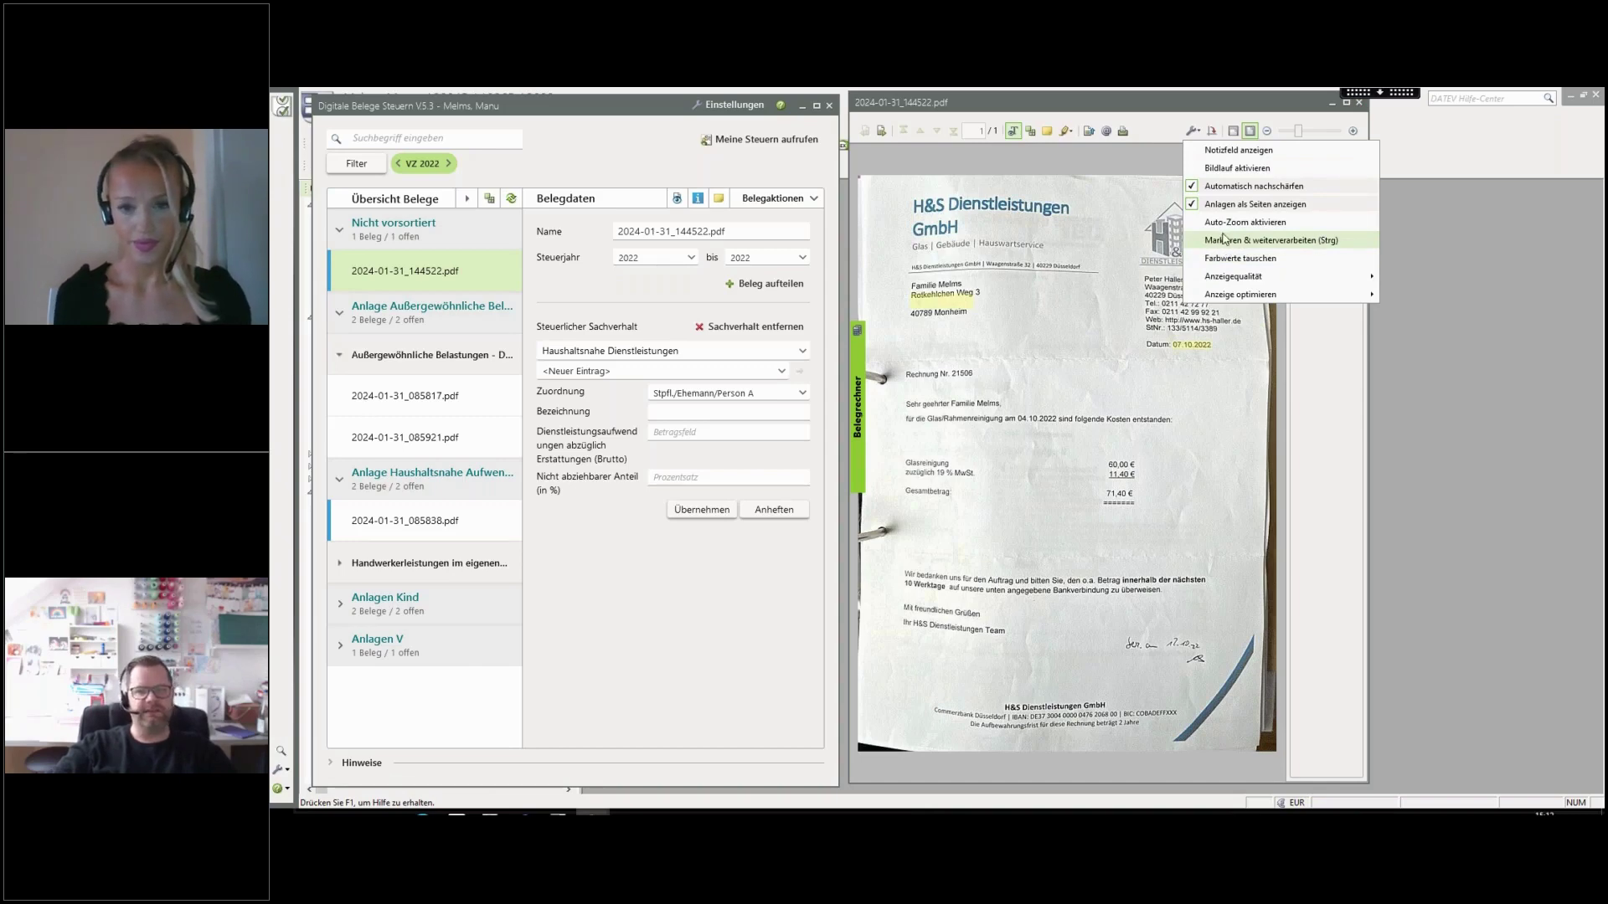
left_click(1270, 241)
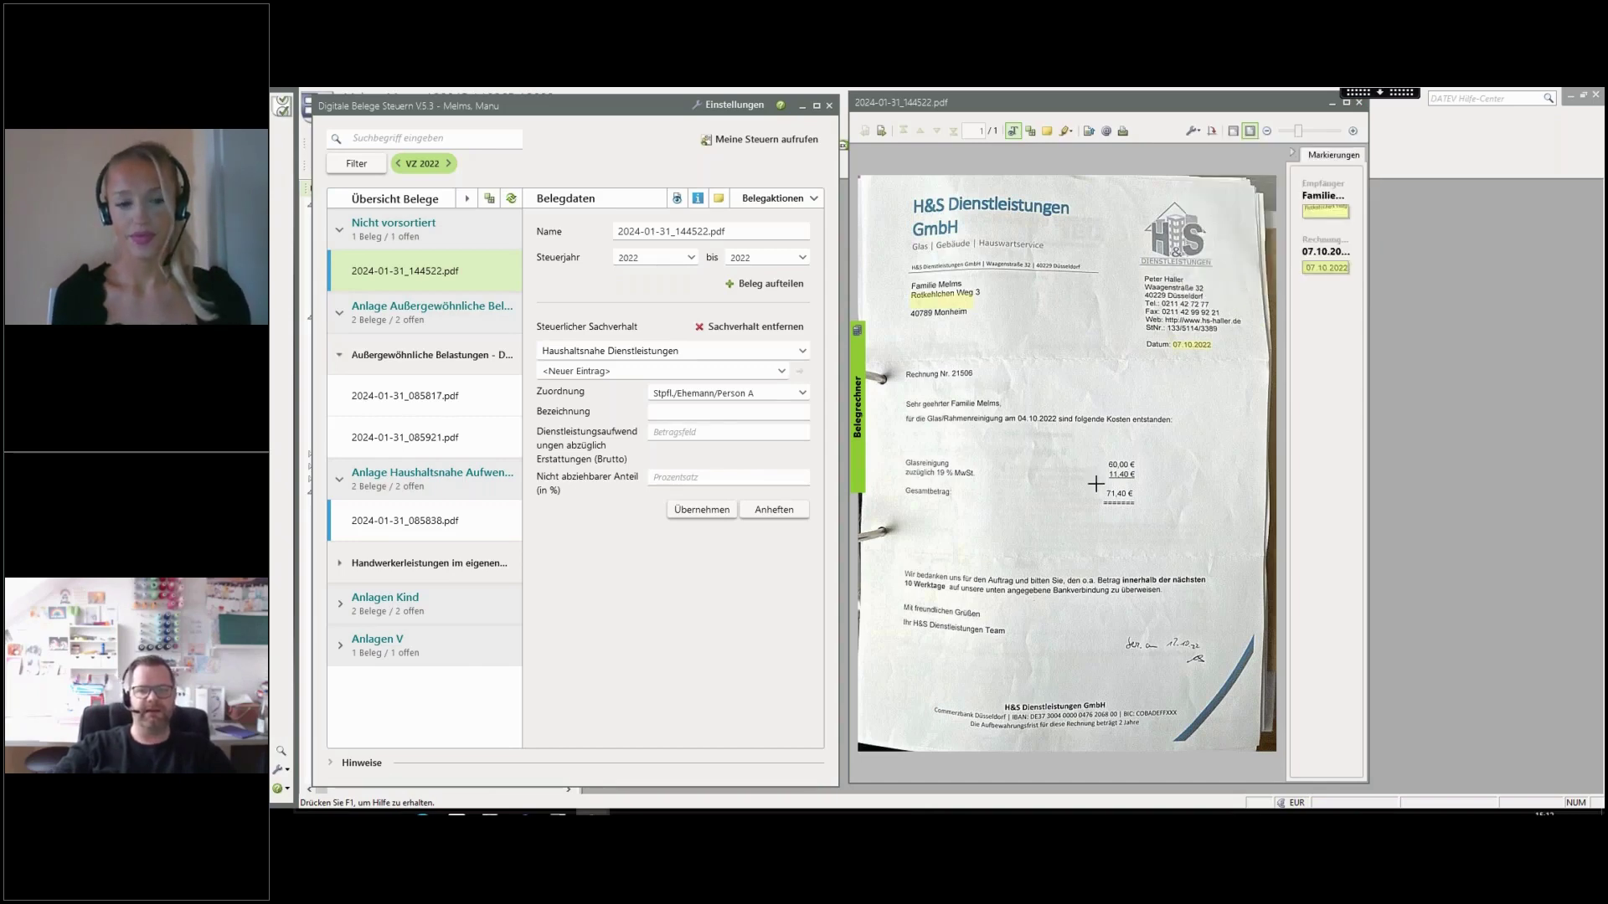
left_click_drag(1095, 484, 1142, 504)
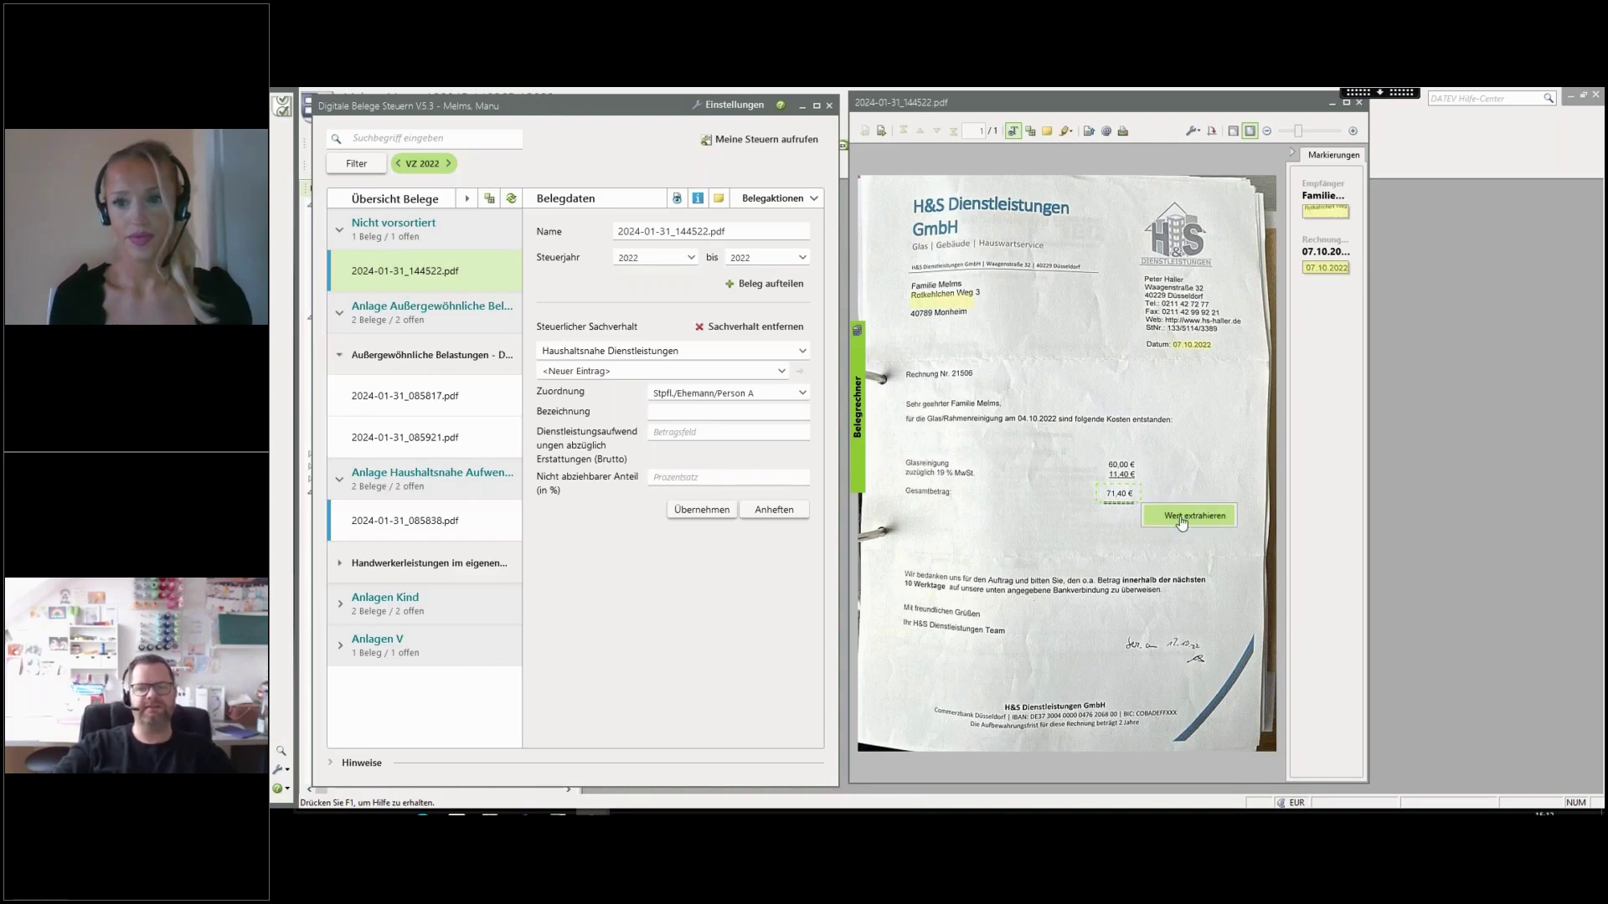
left_click(1181, 519)
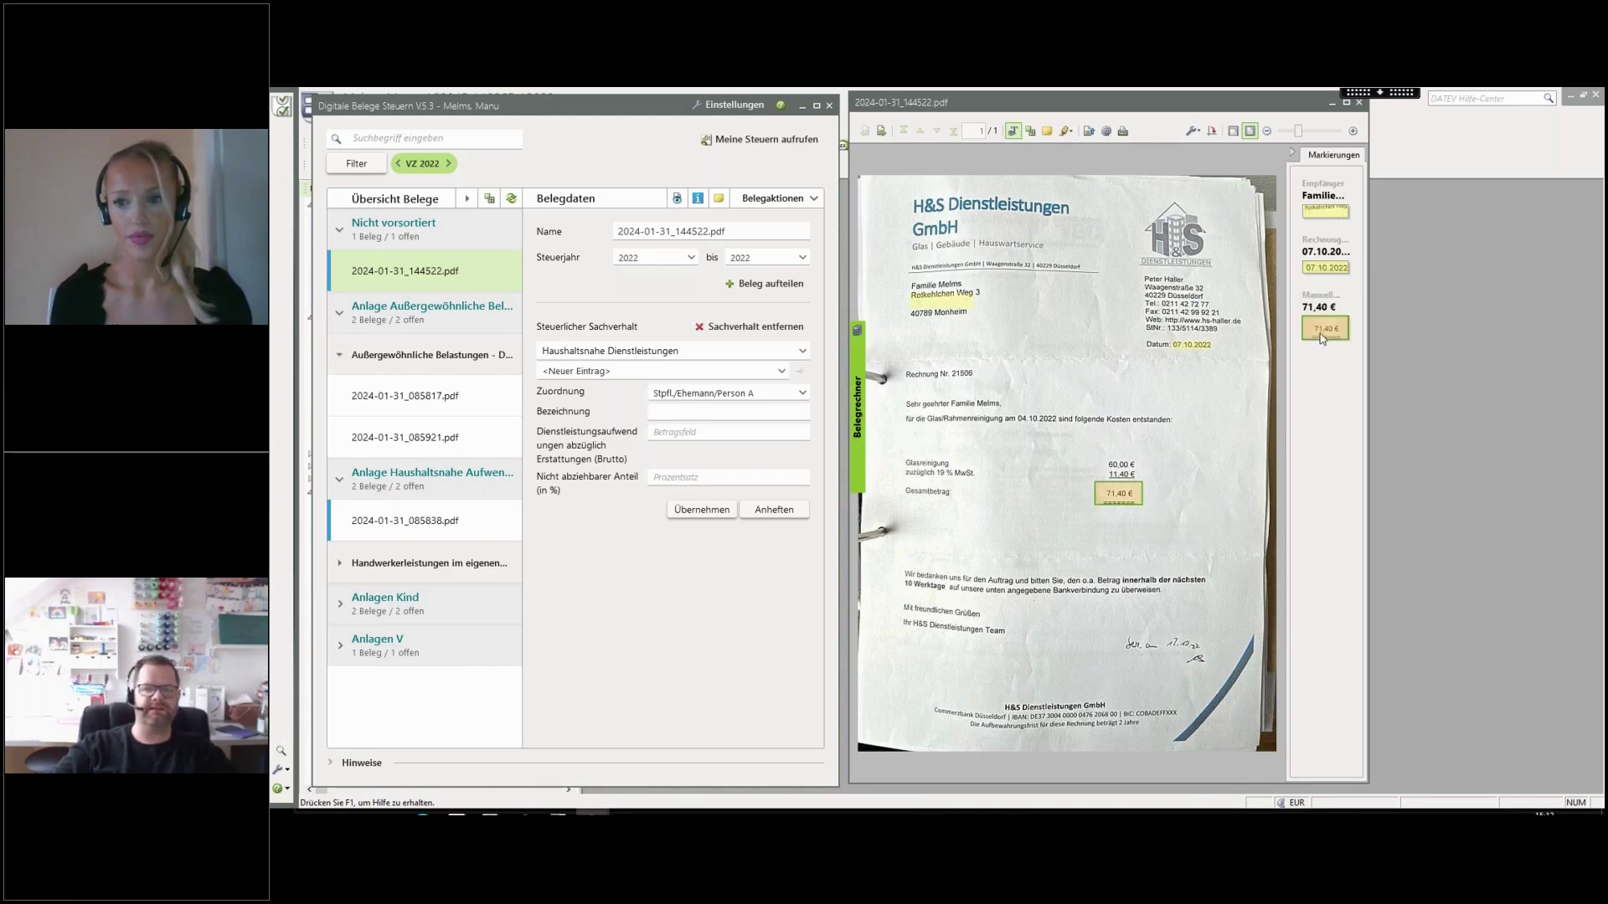
left_click_drag(1322, 338, 746, 433)
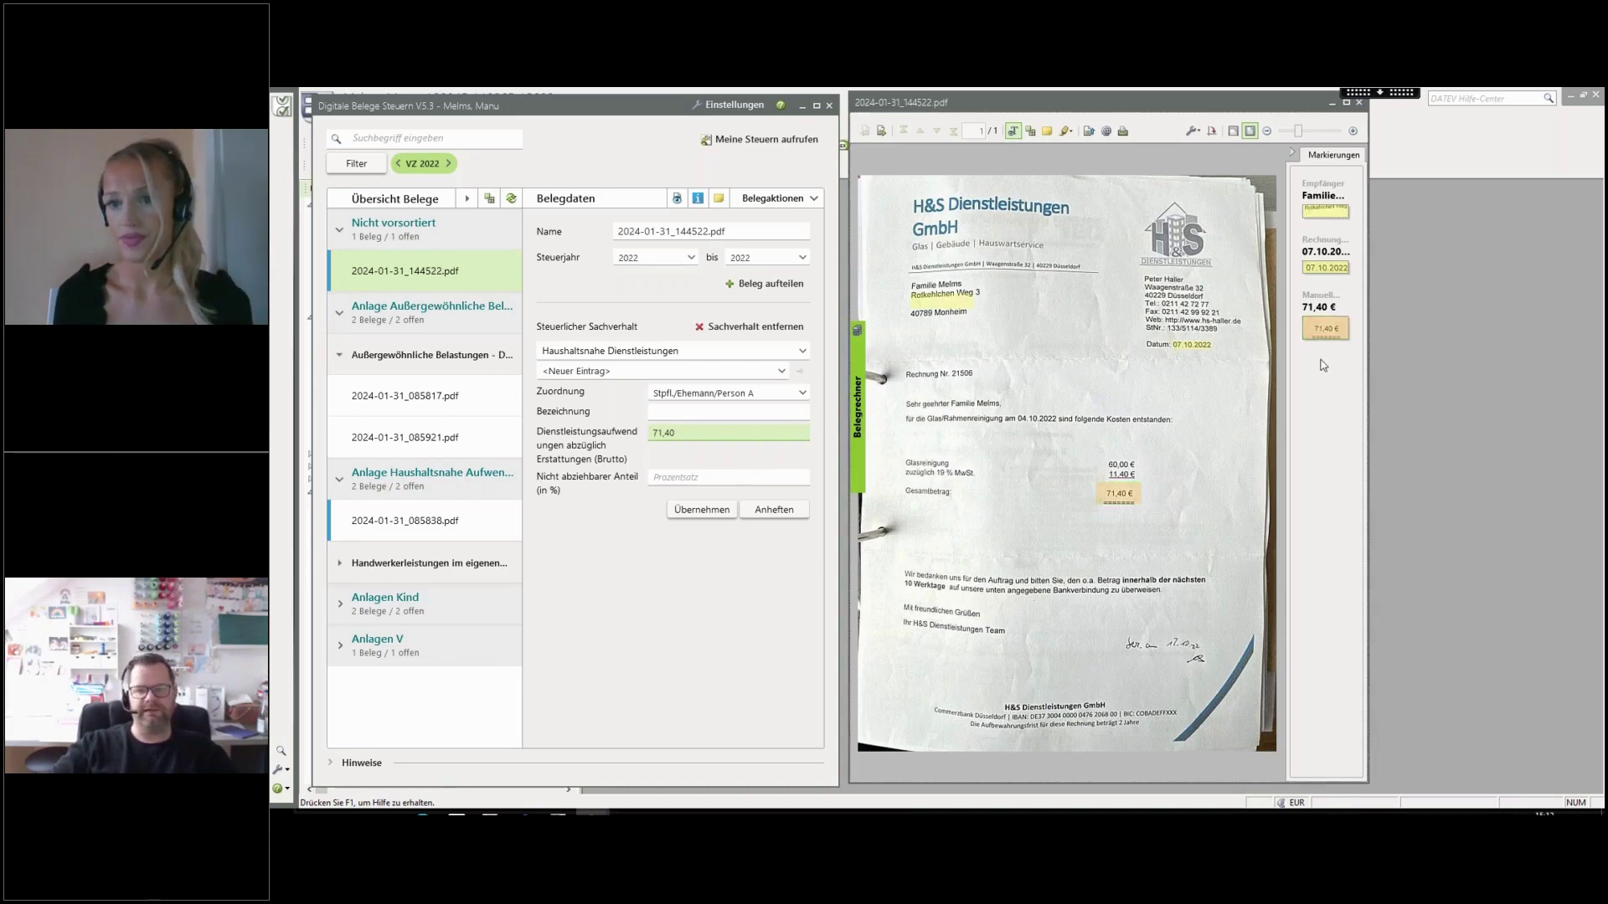
right_click(1329, 333)
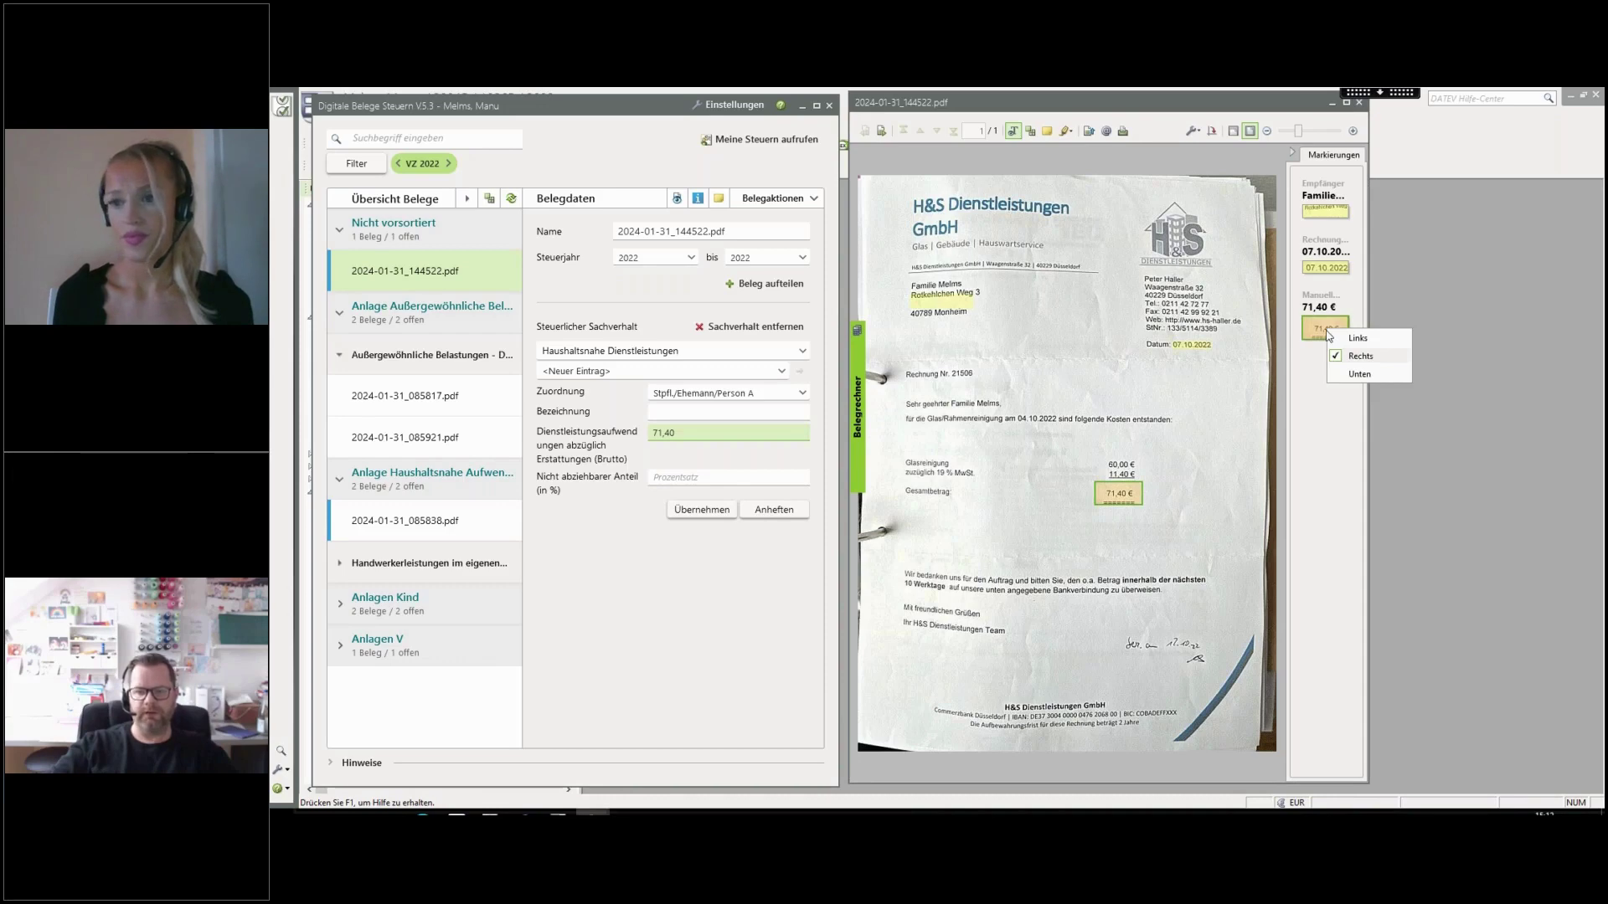
key("Escape")
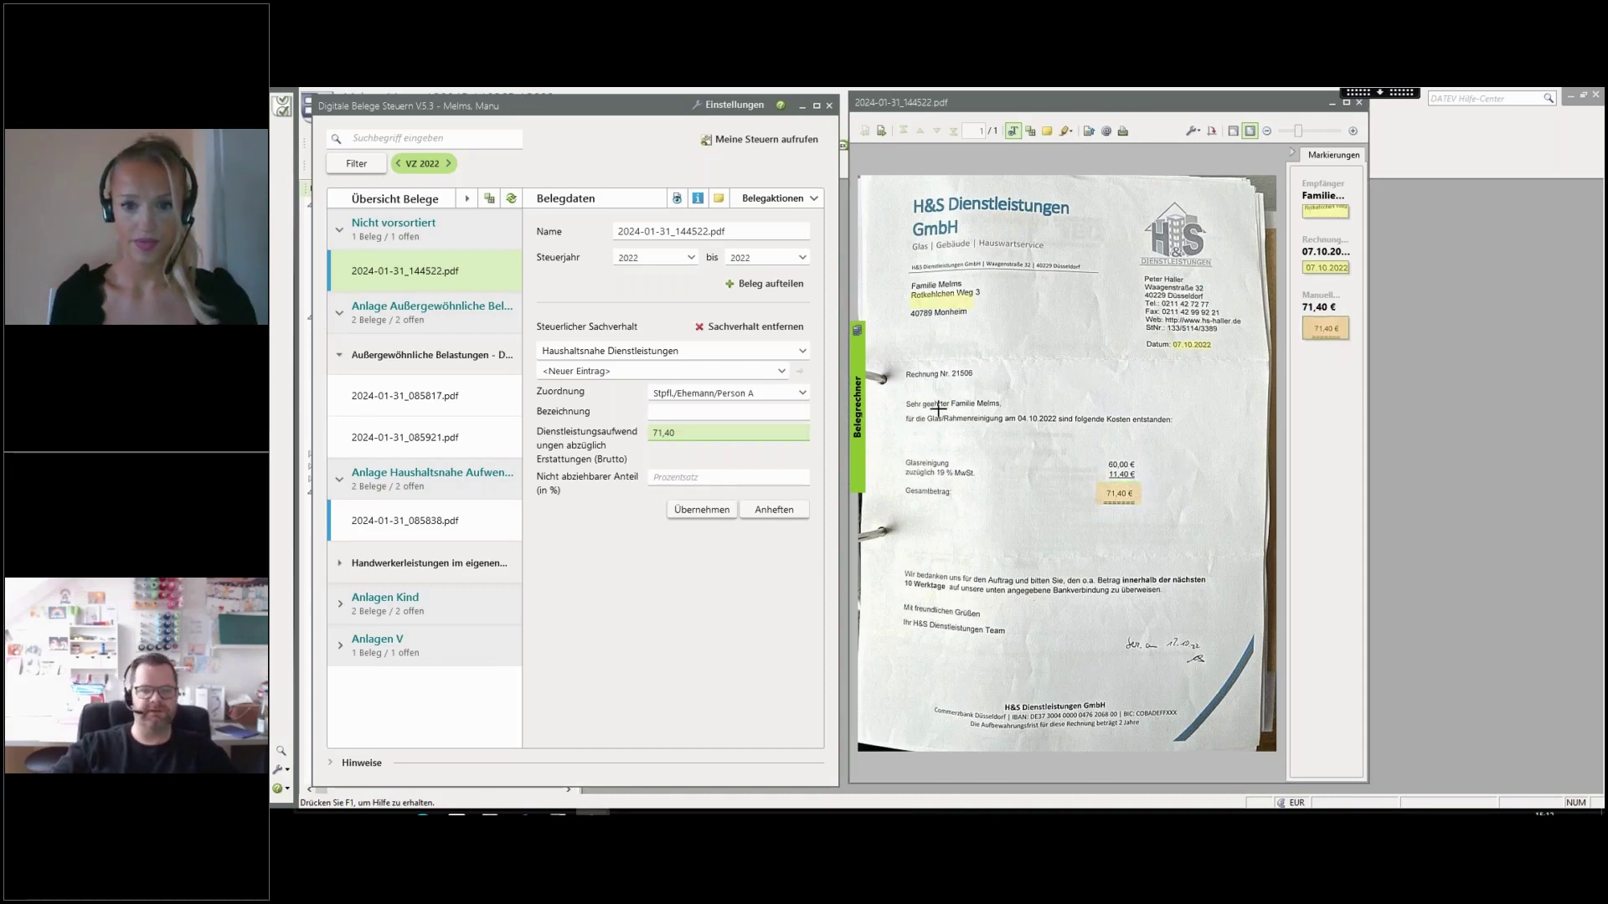
Extract "Glas/Rahmenreinigung" from the invoice text into Bezeichnung and transfer the completed entry to the tax return
right_click(1006, 429)
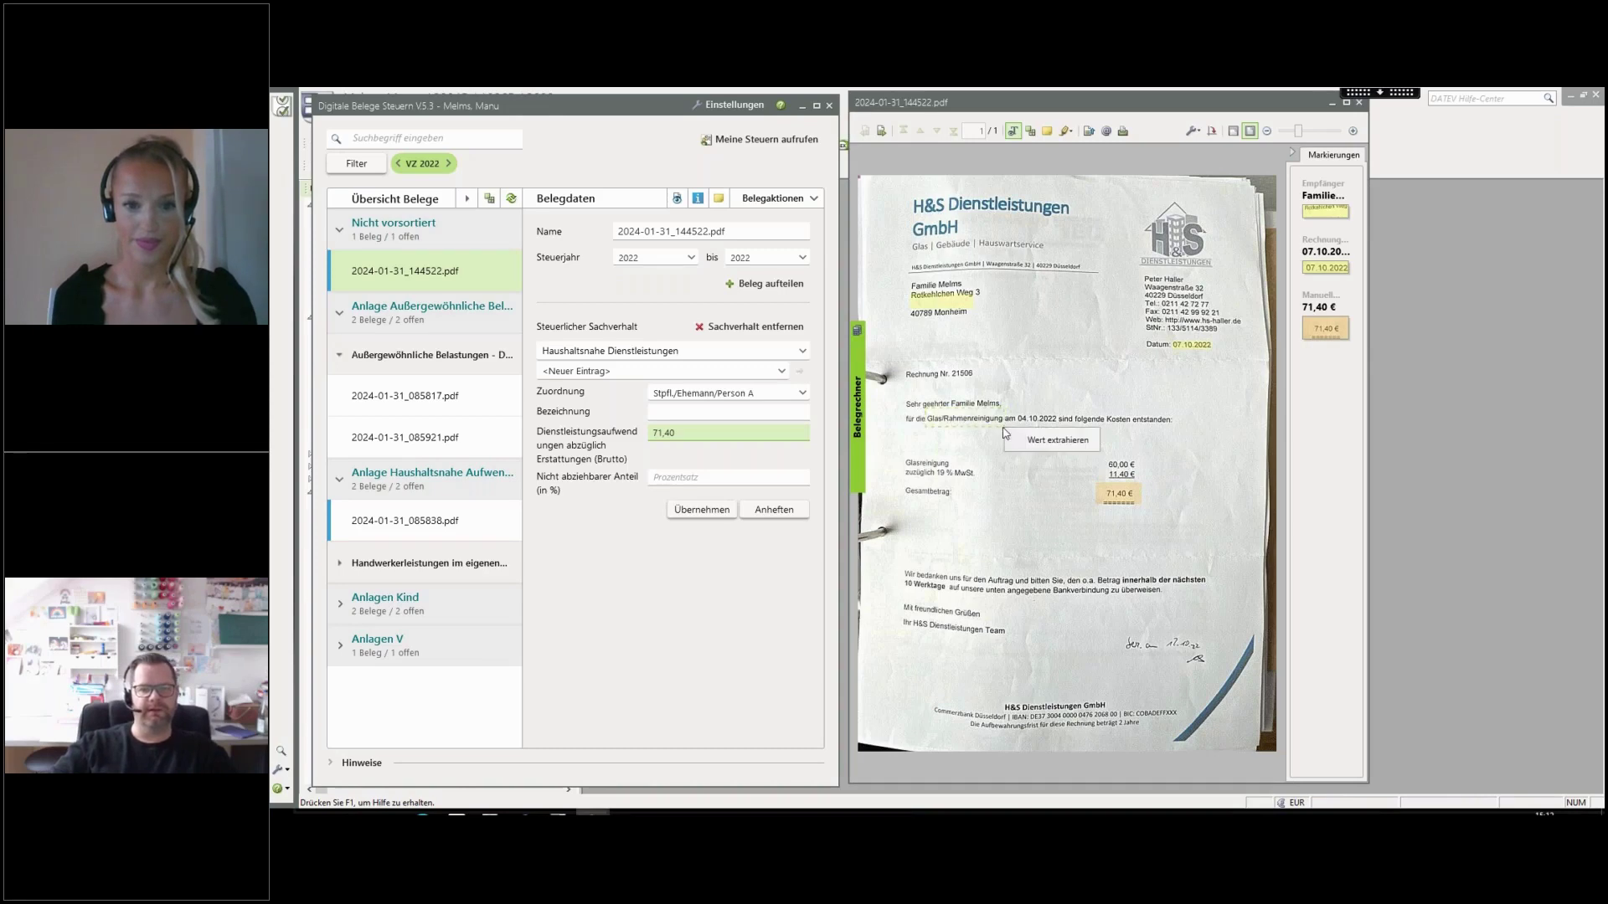
left_click(1030, 443)
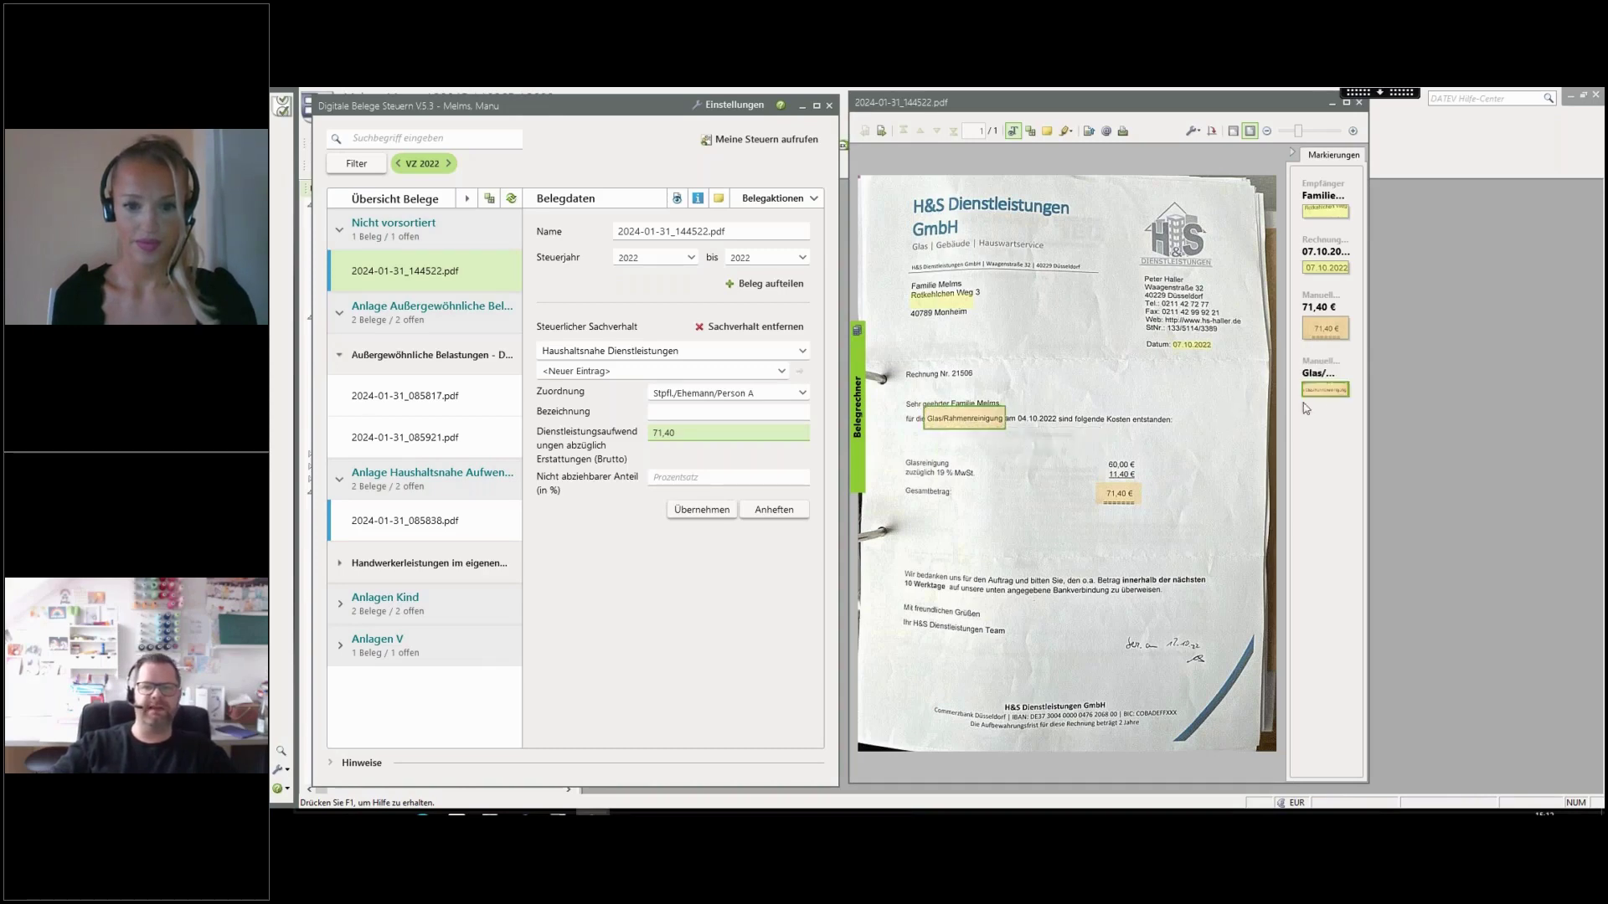
mouse_move(1322, 395)
left_mouse_down()
mouse_move(685, 386)
mouse_move(656, 369)
left_mouse_up()
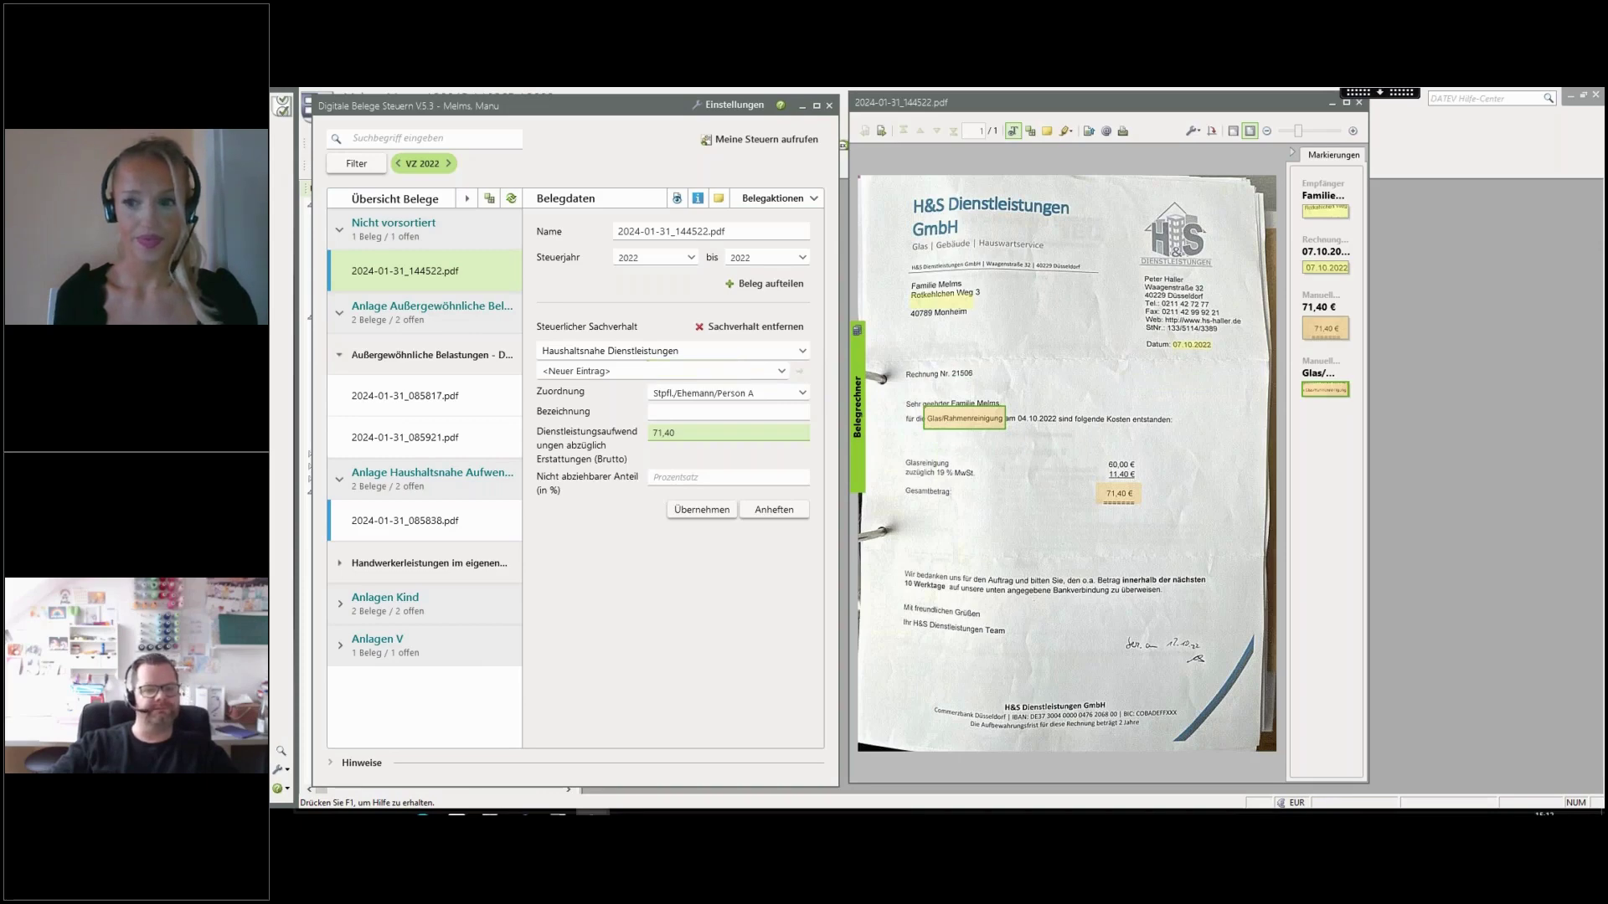
mouse_move(1326, 390)
left_mouse_down()
mouse_move(685, 425)
mouse_move(692, 414)
left_mouse_up()
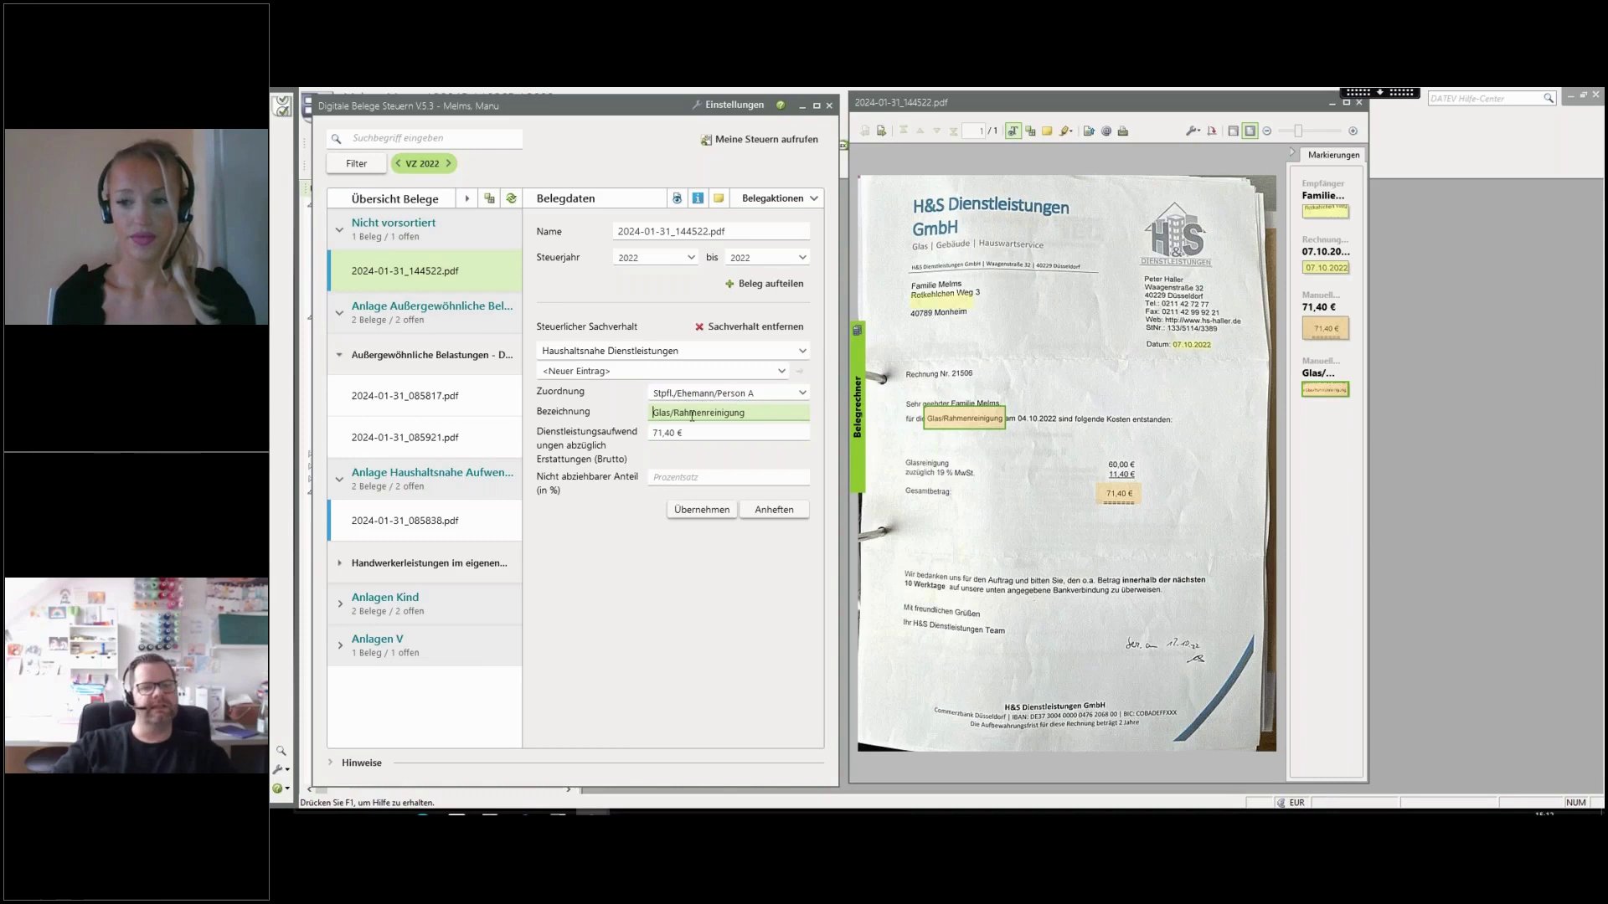
left_click(707, 509)
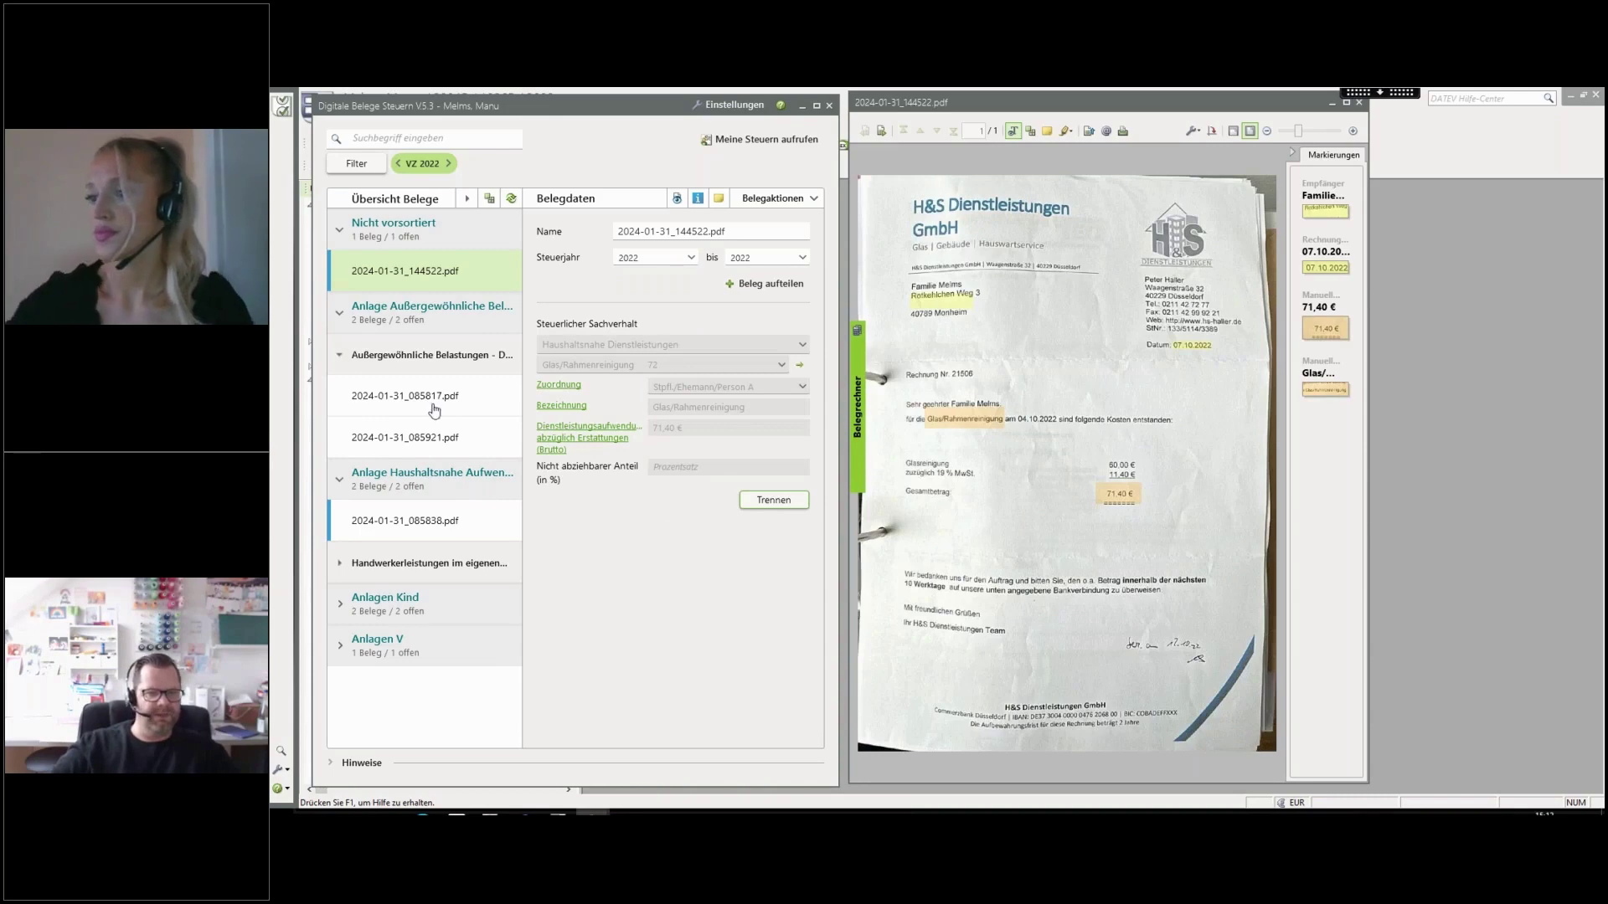
For receipt 2024-01-31_085817.pdf, extract "Professionelle Zahnreinigung" from the invoice and use it as the Bezeichnung
left_click(429, 399)
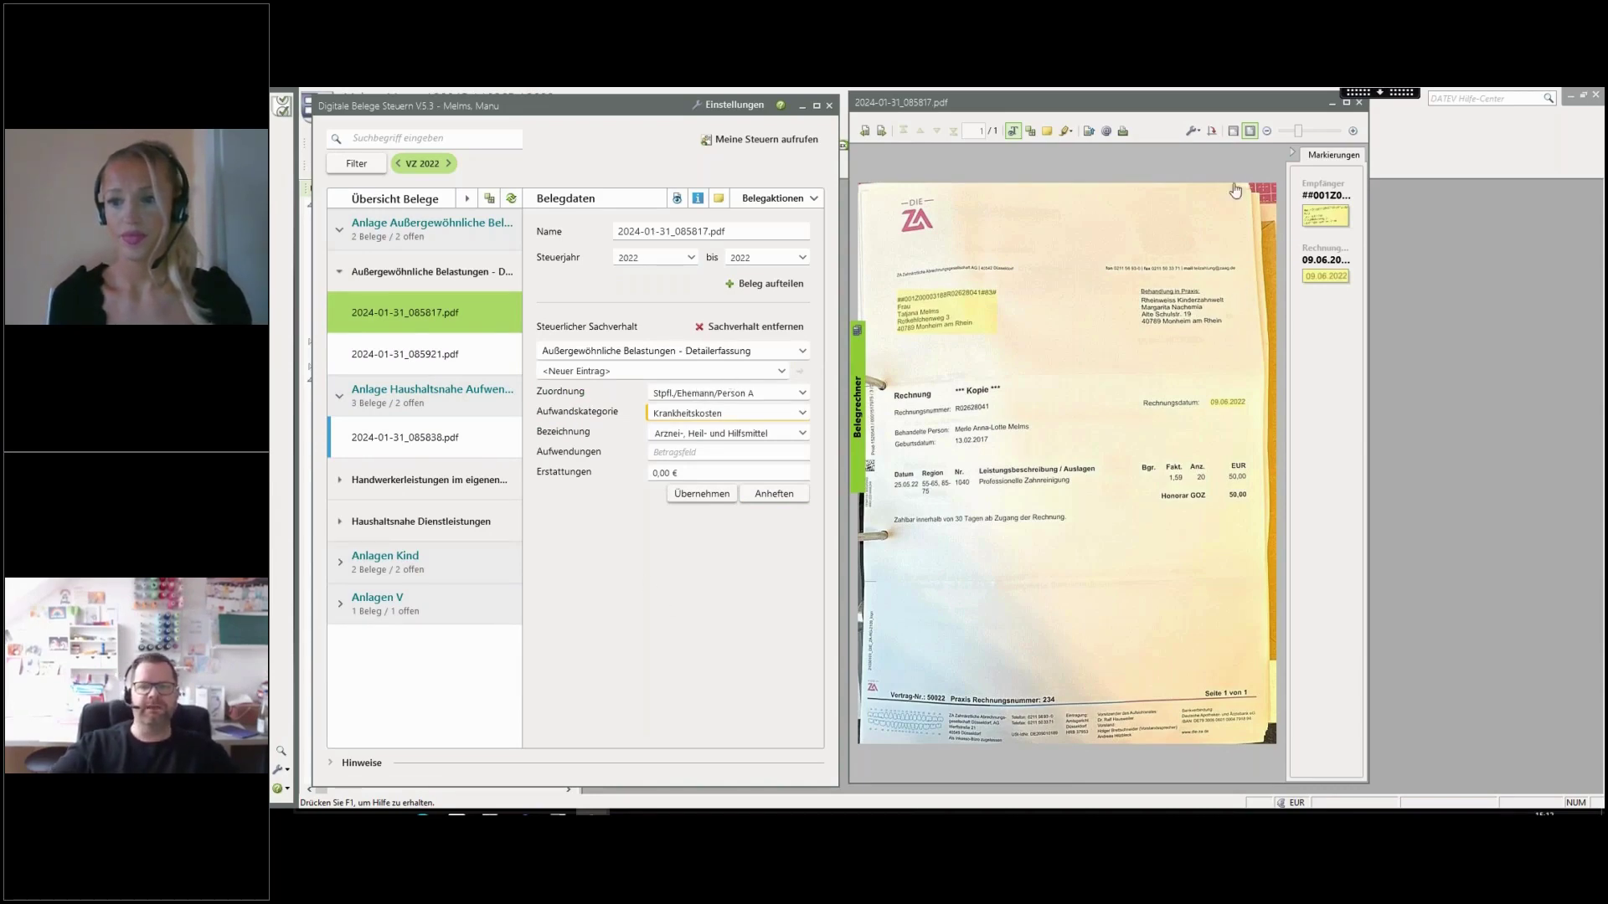
left_click(1199, 137)
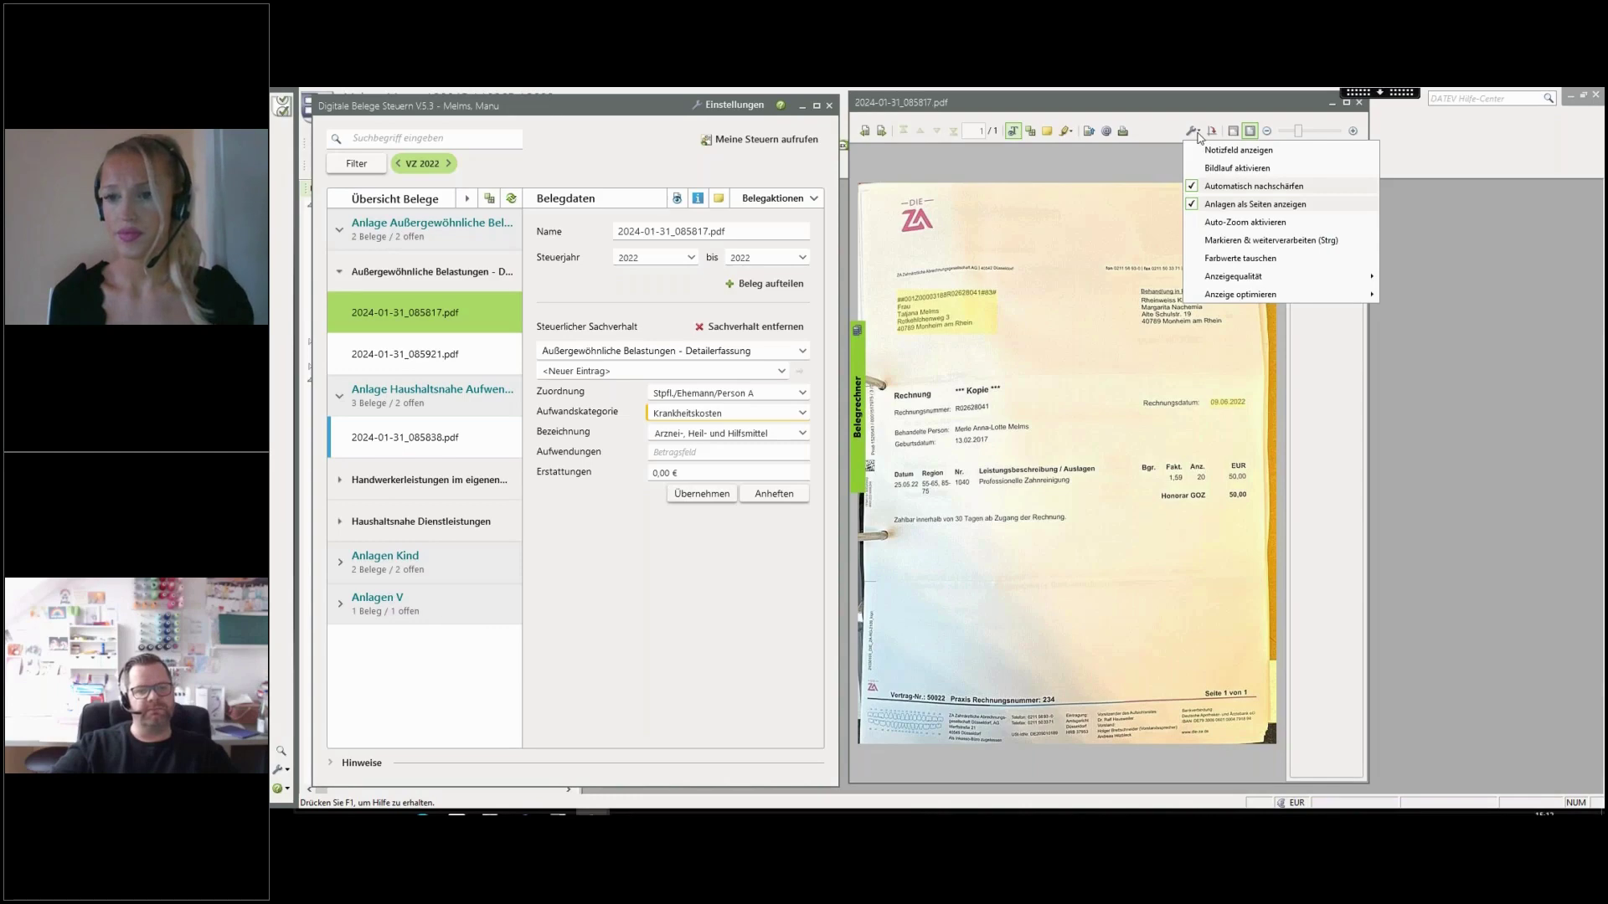
left_click(1214, 151)
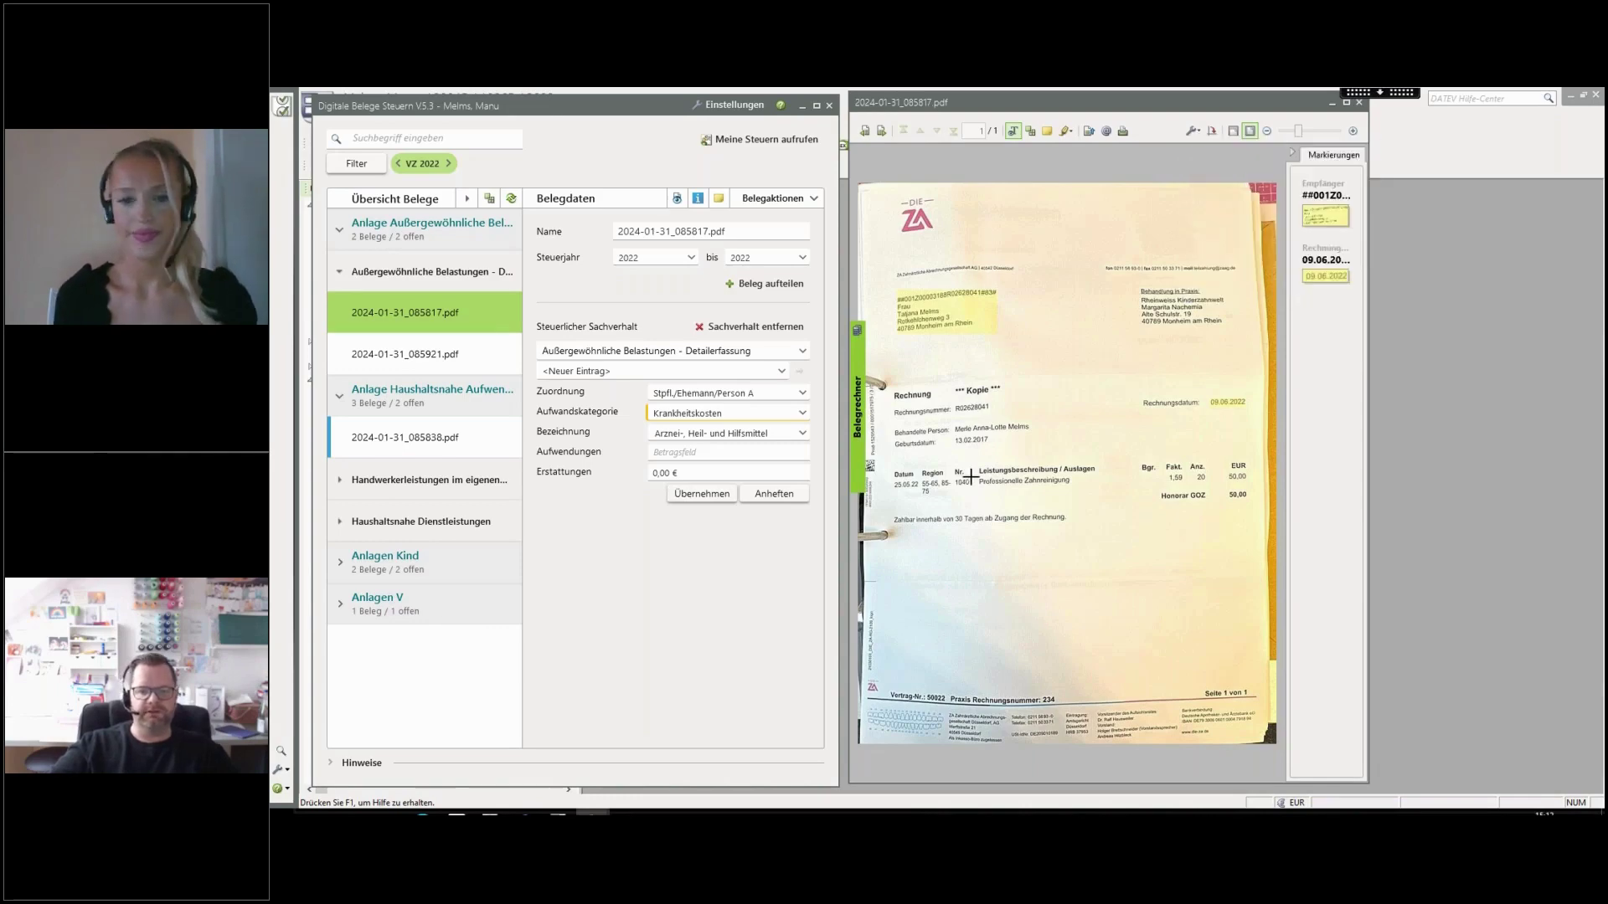
left_click_drag(977, 466, 1074, 491)
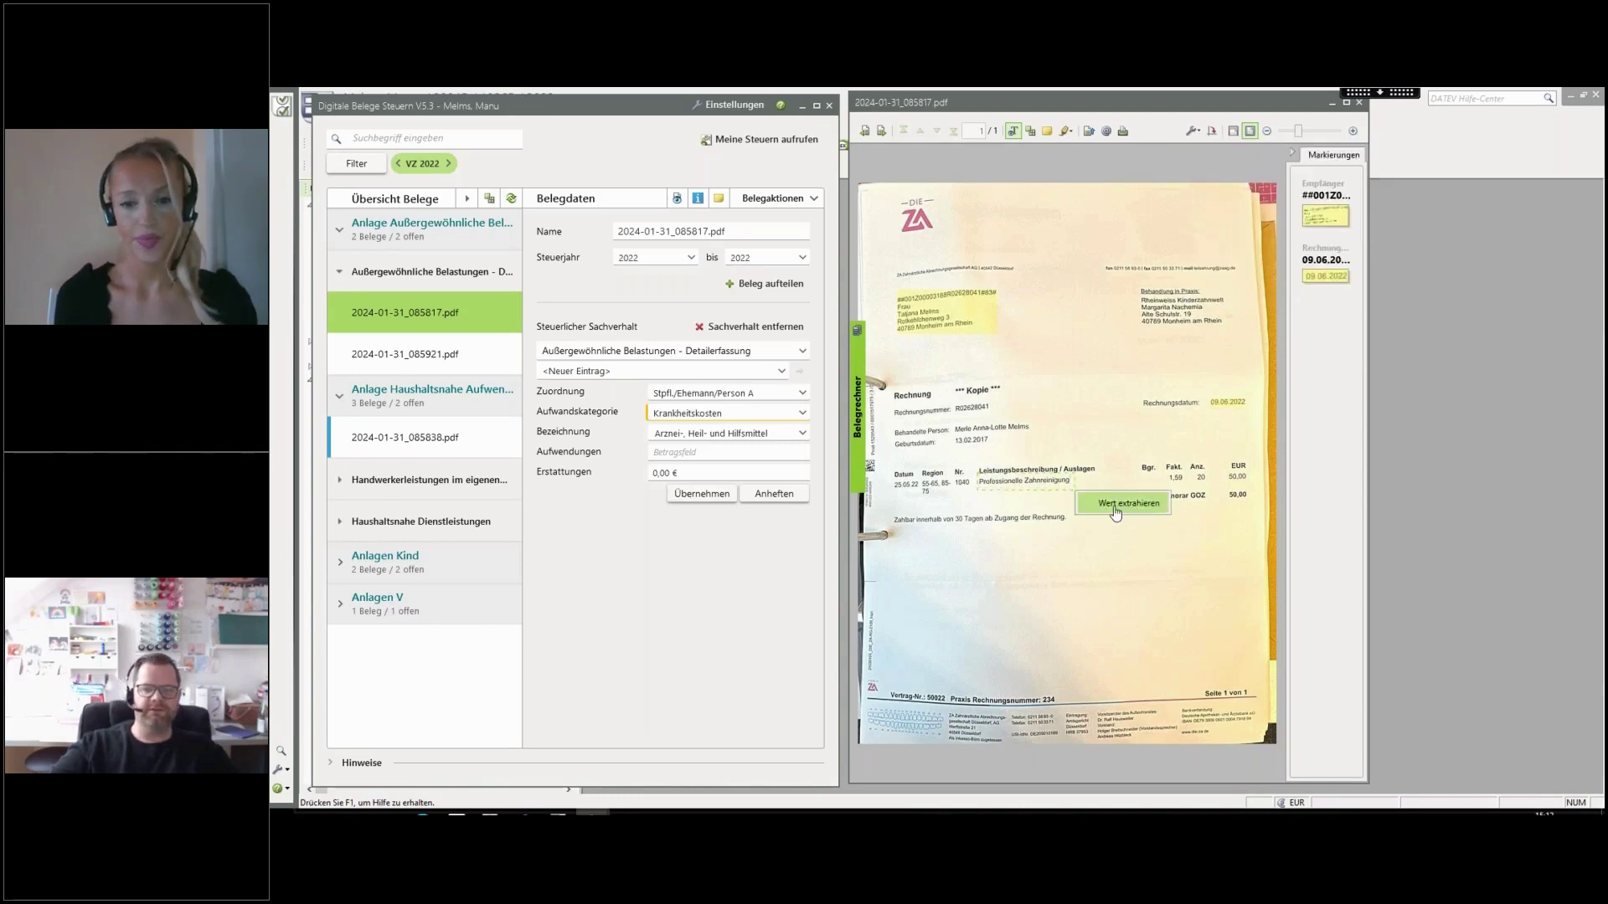
left_click(1115, 510)
left_click_drag(1323, 332, 702, 434)
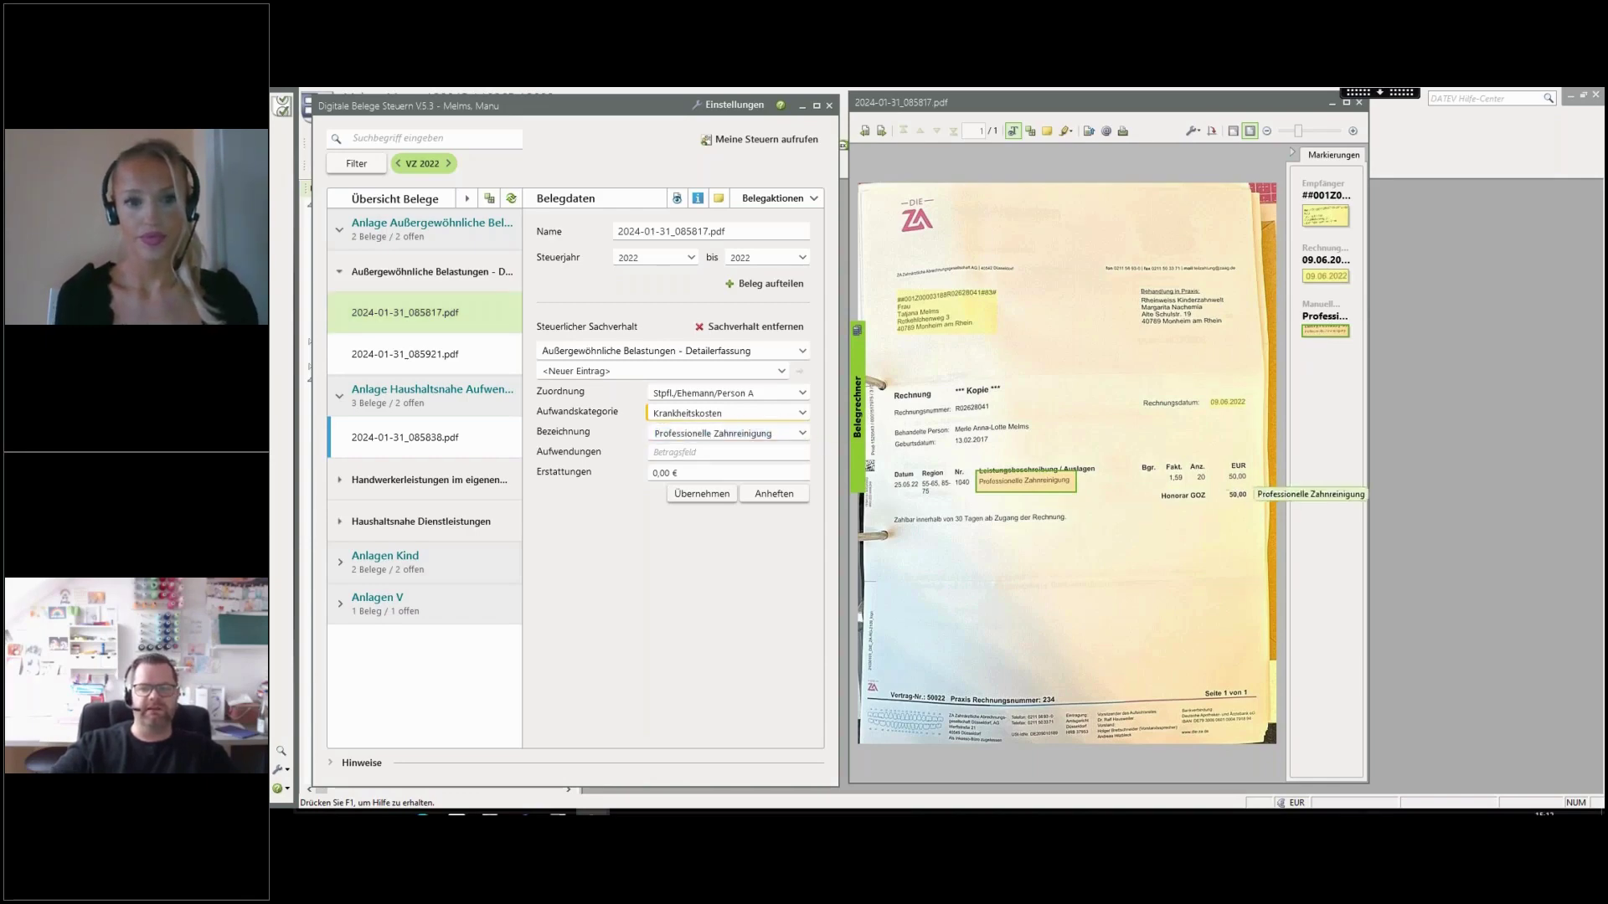
Extract the fee of 50,00 from the dental invoice and transfer it to Aufwendungen
left_click(1254, 505)
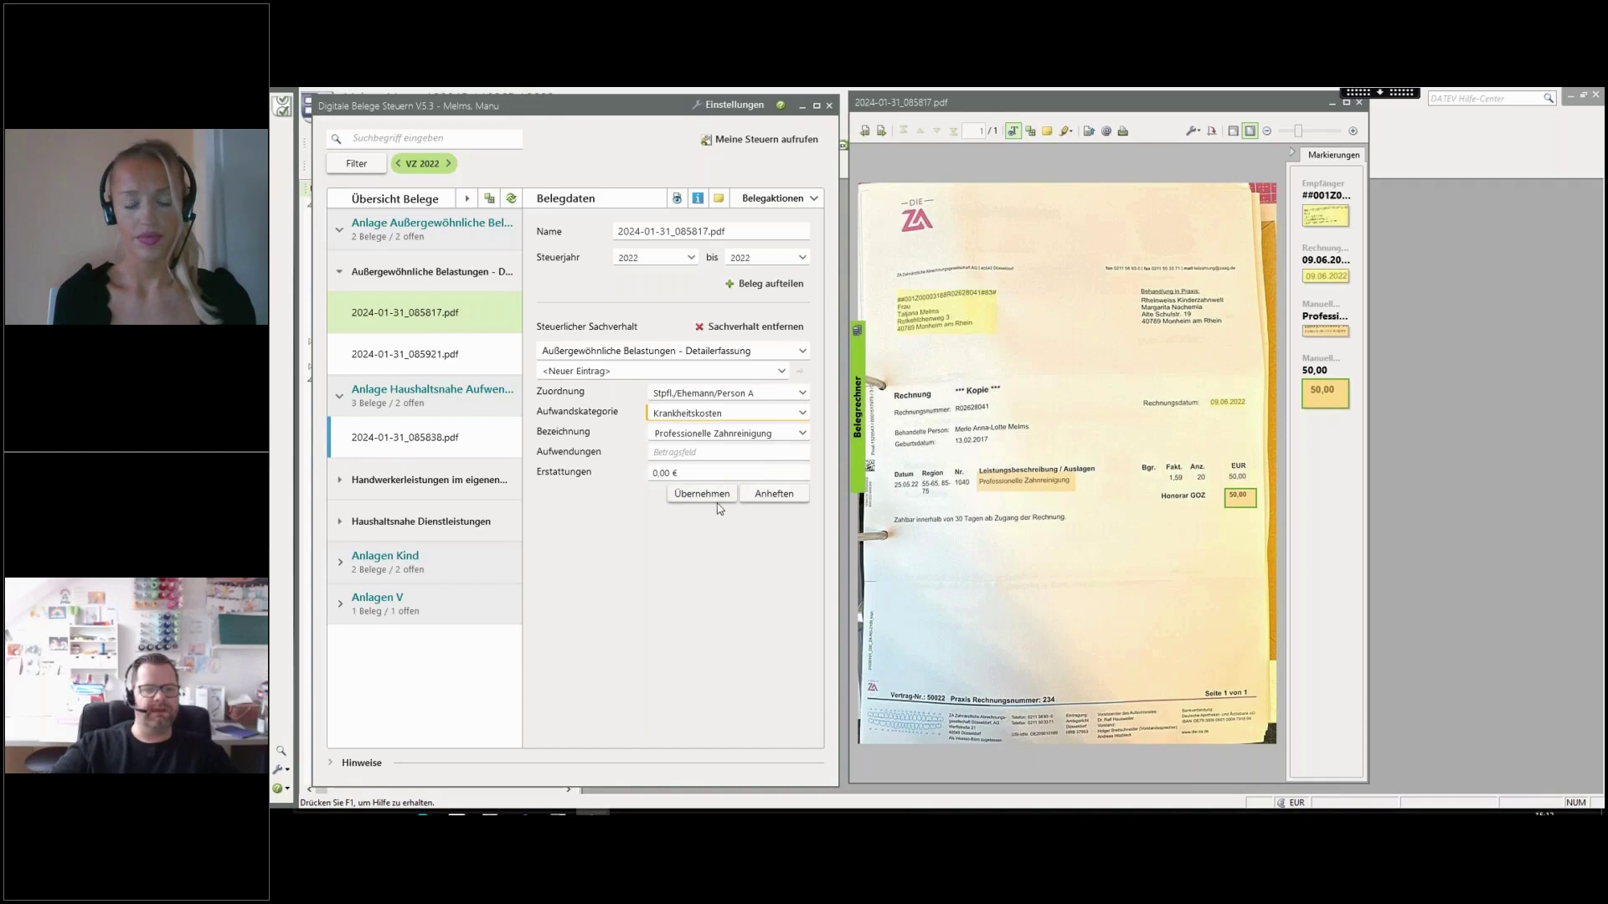
left_click_drag(806, 453, 724, 455)
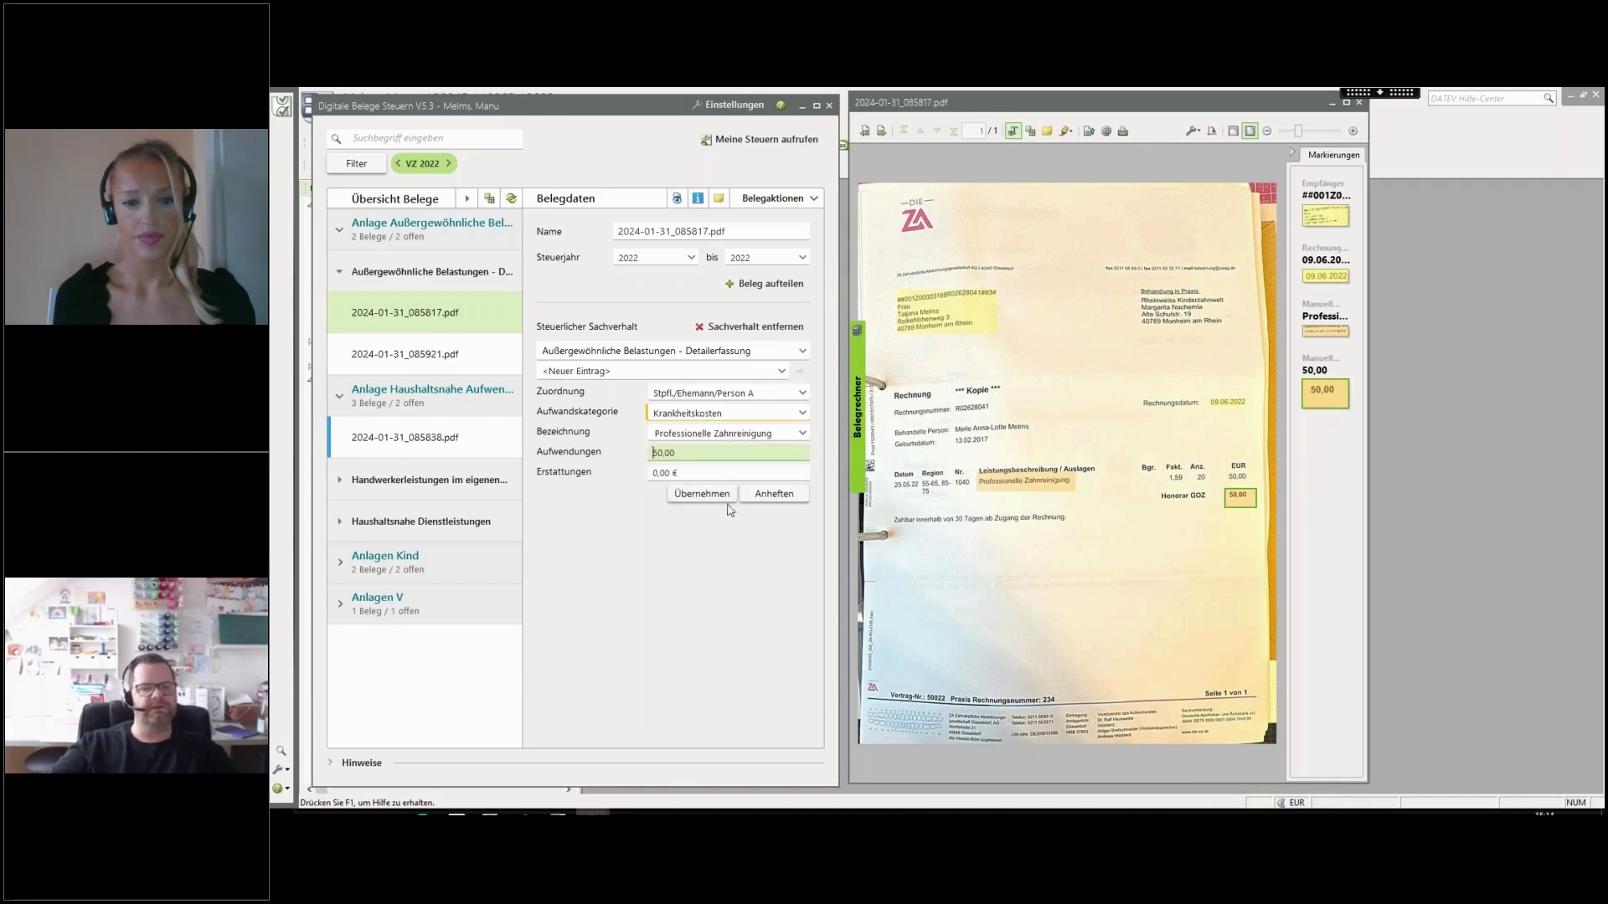
Transfer the completed Professionelle Zahnreinigung entry to the tax return and inspect its Aufwendungen field in the Andere Aufwendungen form
key("Return")
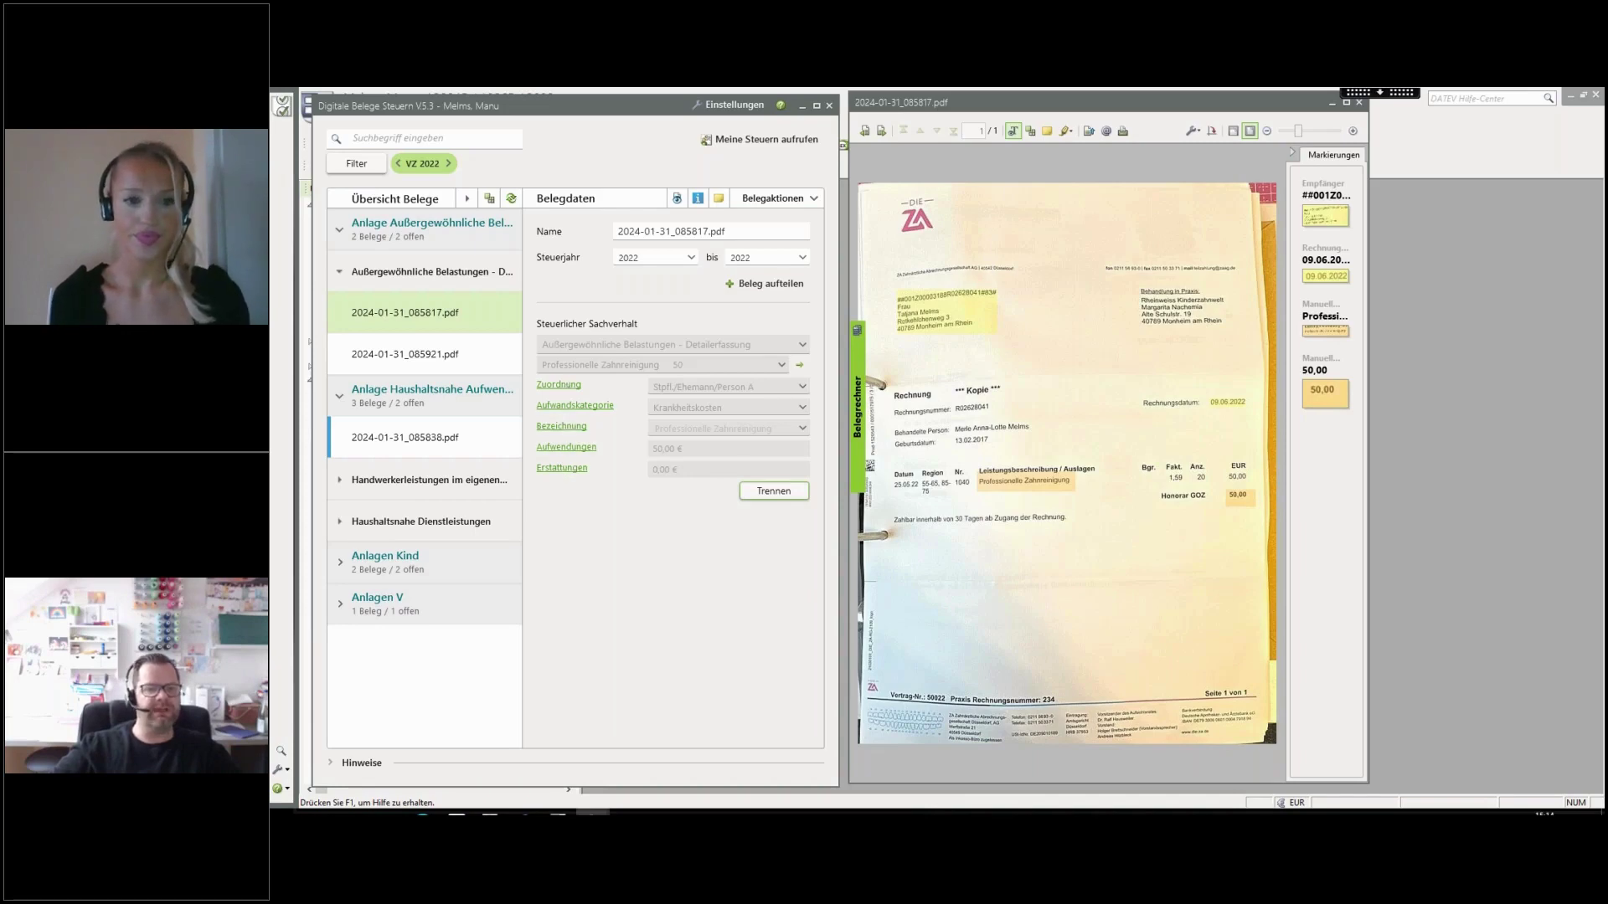
left_click(774, 491)
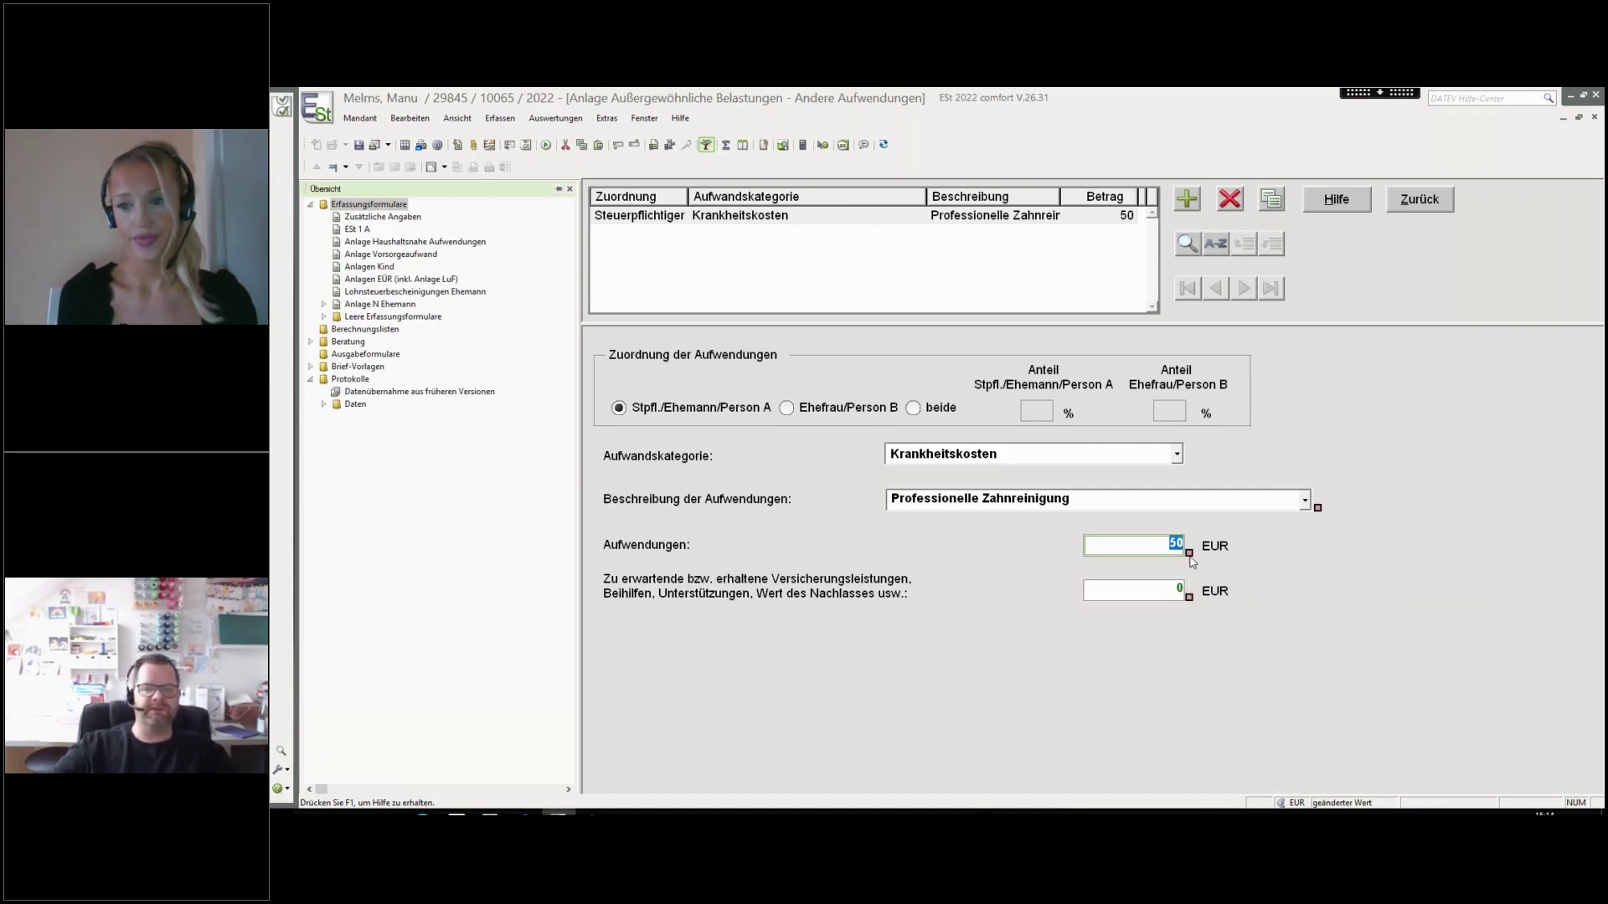
mouse_move(1190, 556)
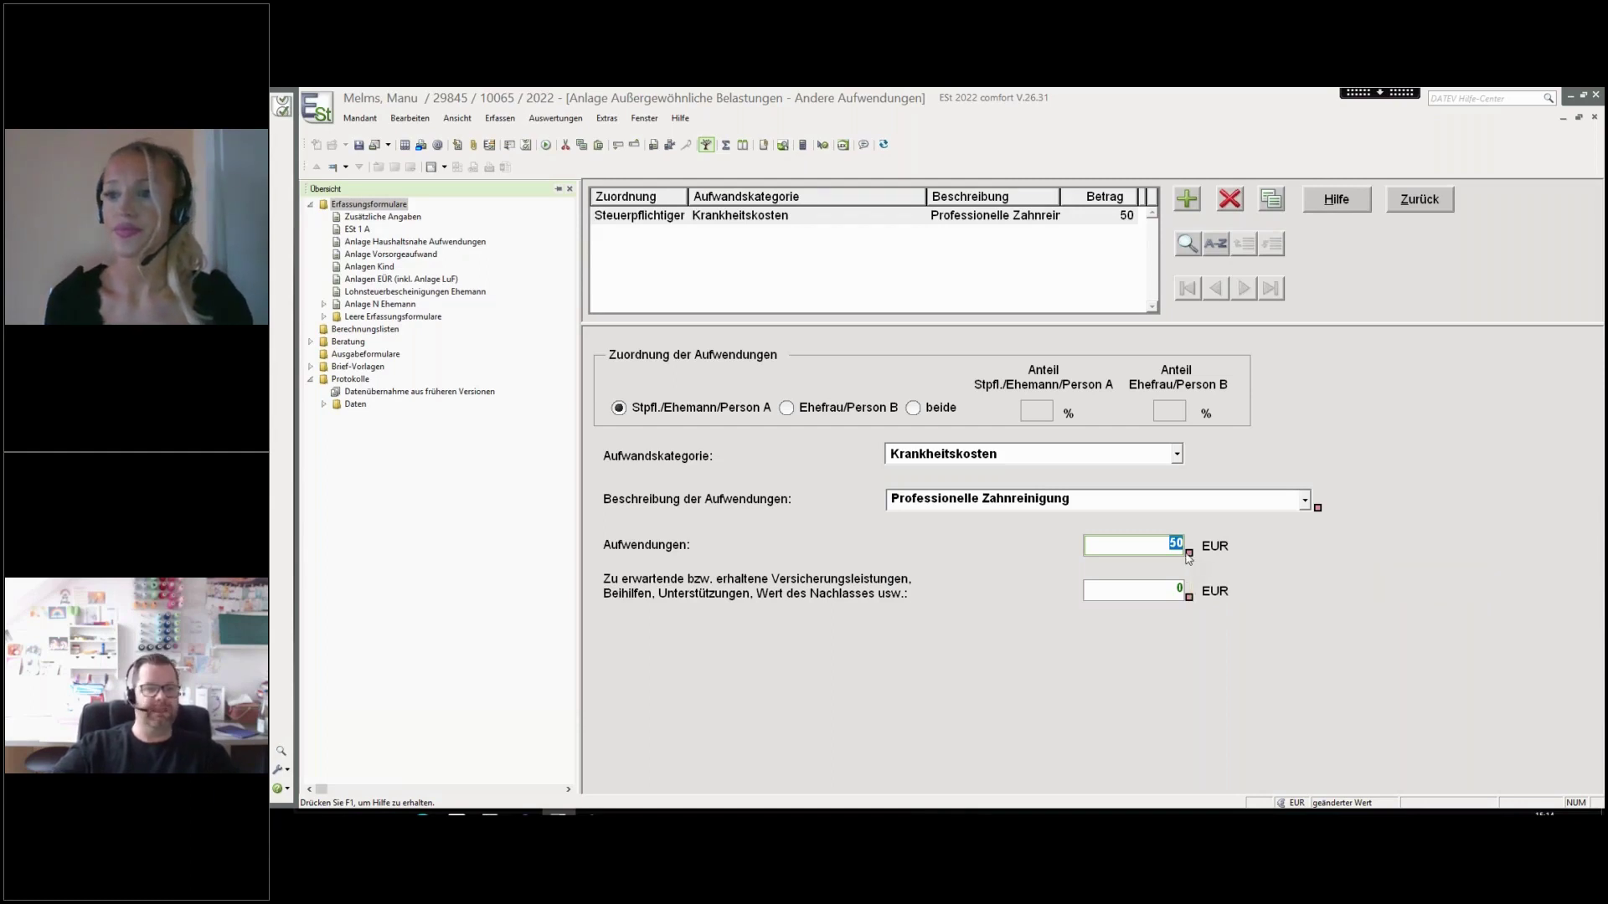
Open the haushaltsnahe Dienstleistungen entries in Anlage Haushaltsnahe Aufwendungen and add a new blank entry
left_click(393, 242)
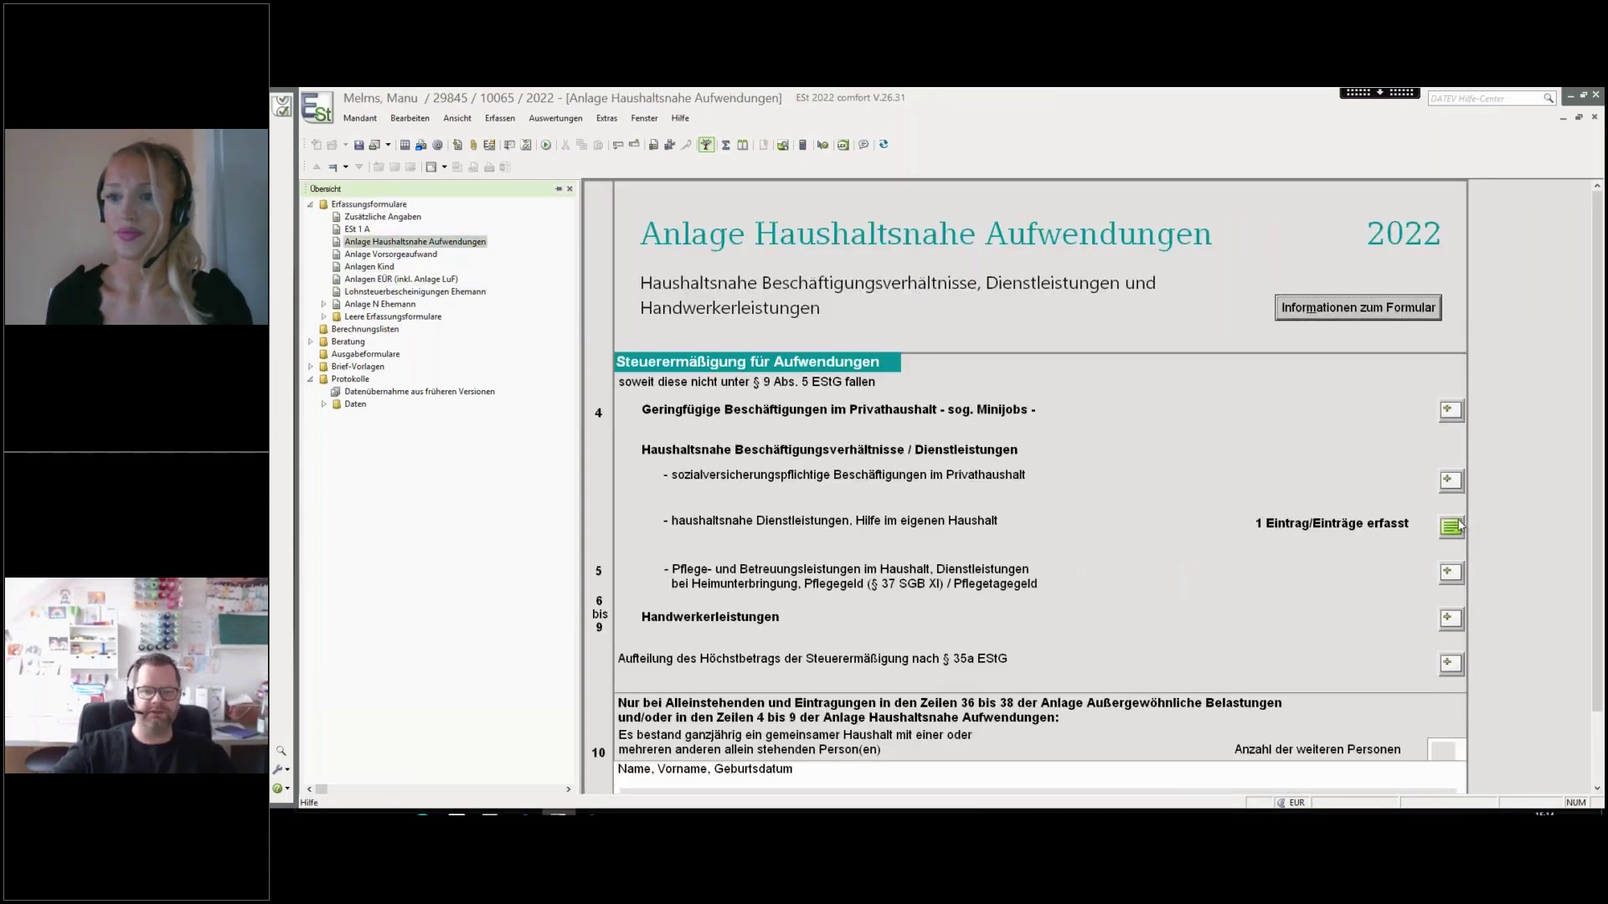
left_click(1451, 526)
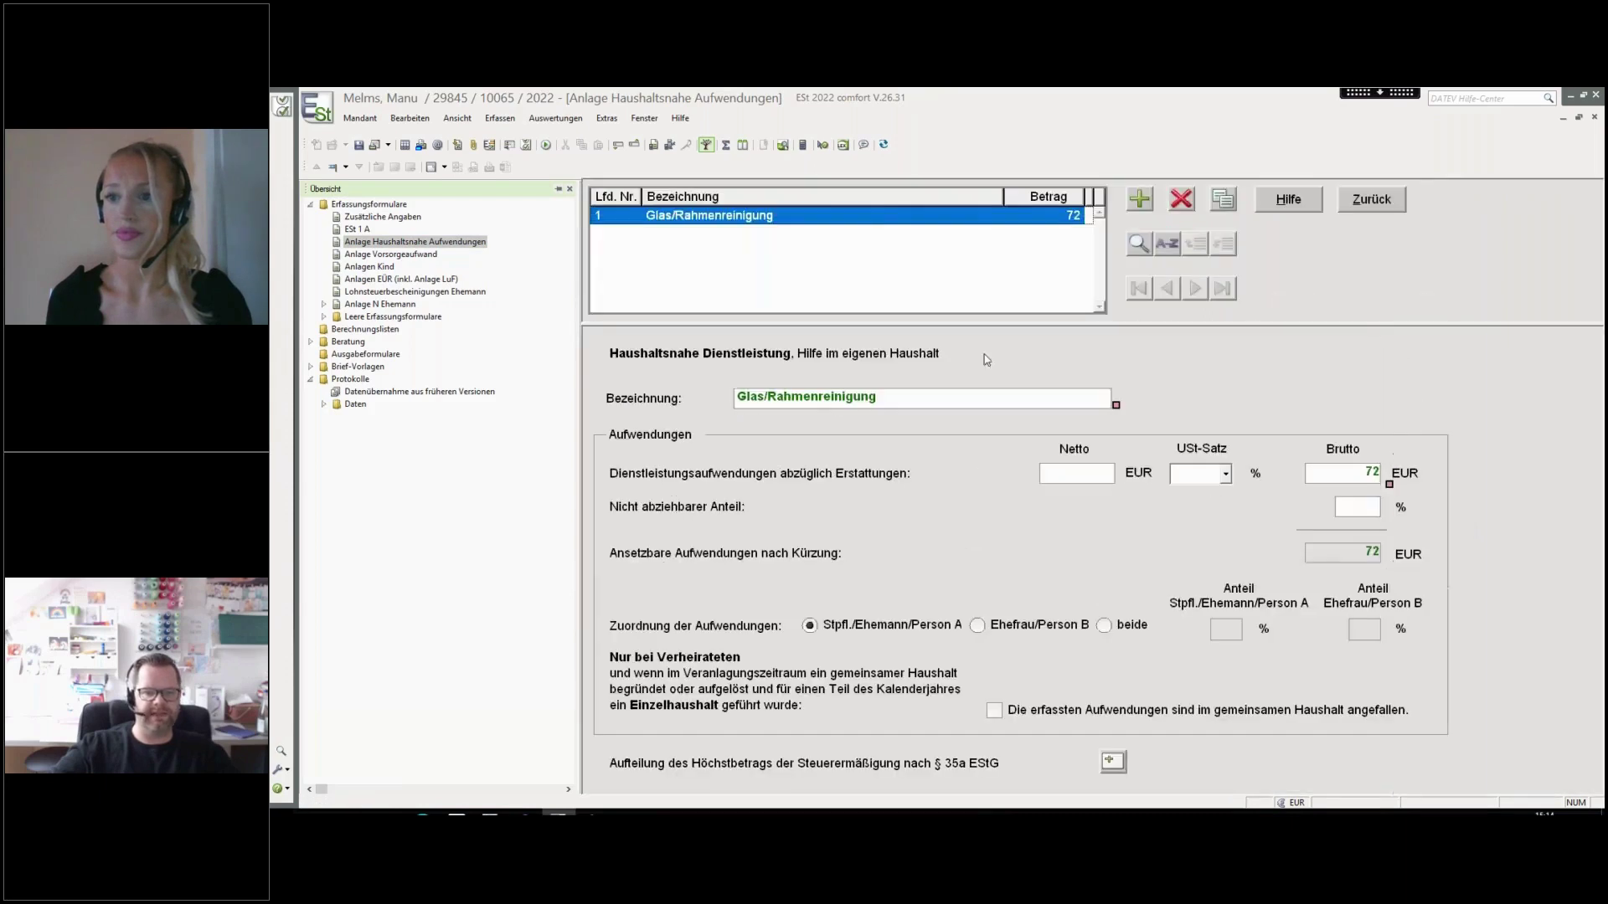
left_click(1138, 199)
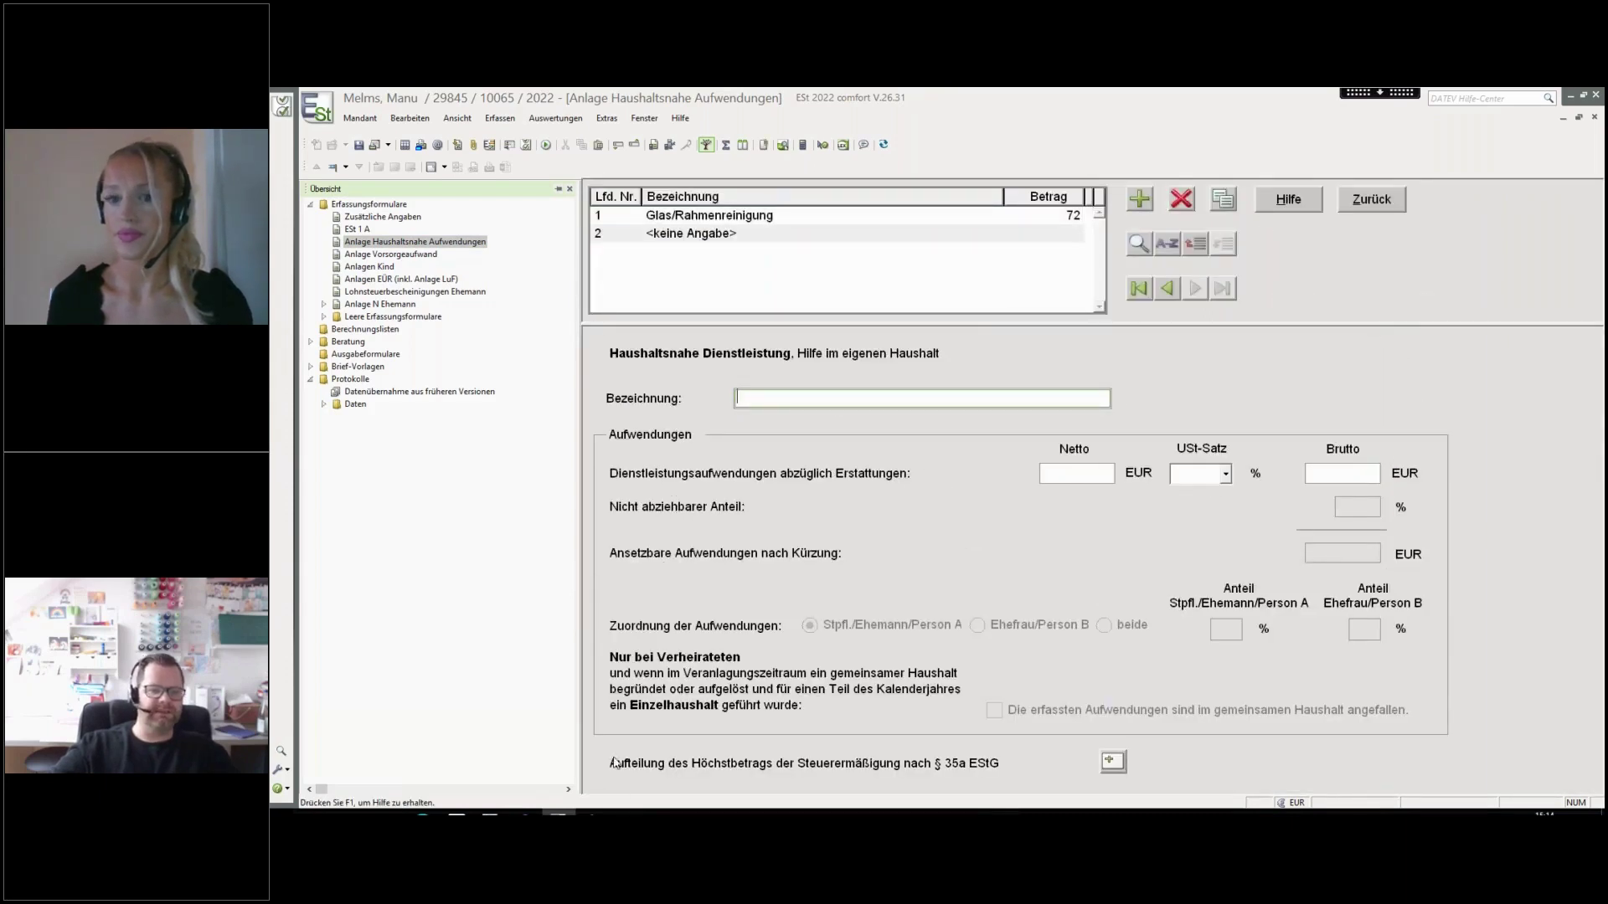
Bring up the digital receipts, select 2024-01-31_085838.pdf under Anlage Haushaltsnahe Aufwendungen, and leave only its image open over the form
mouse_move(594, 812)
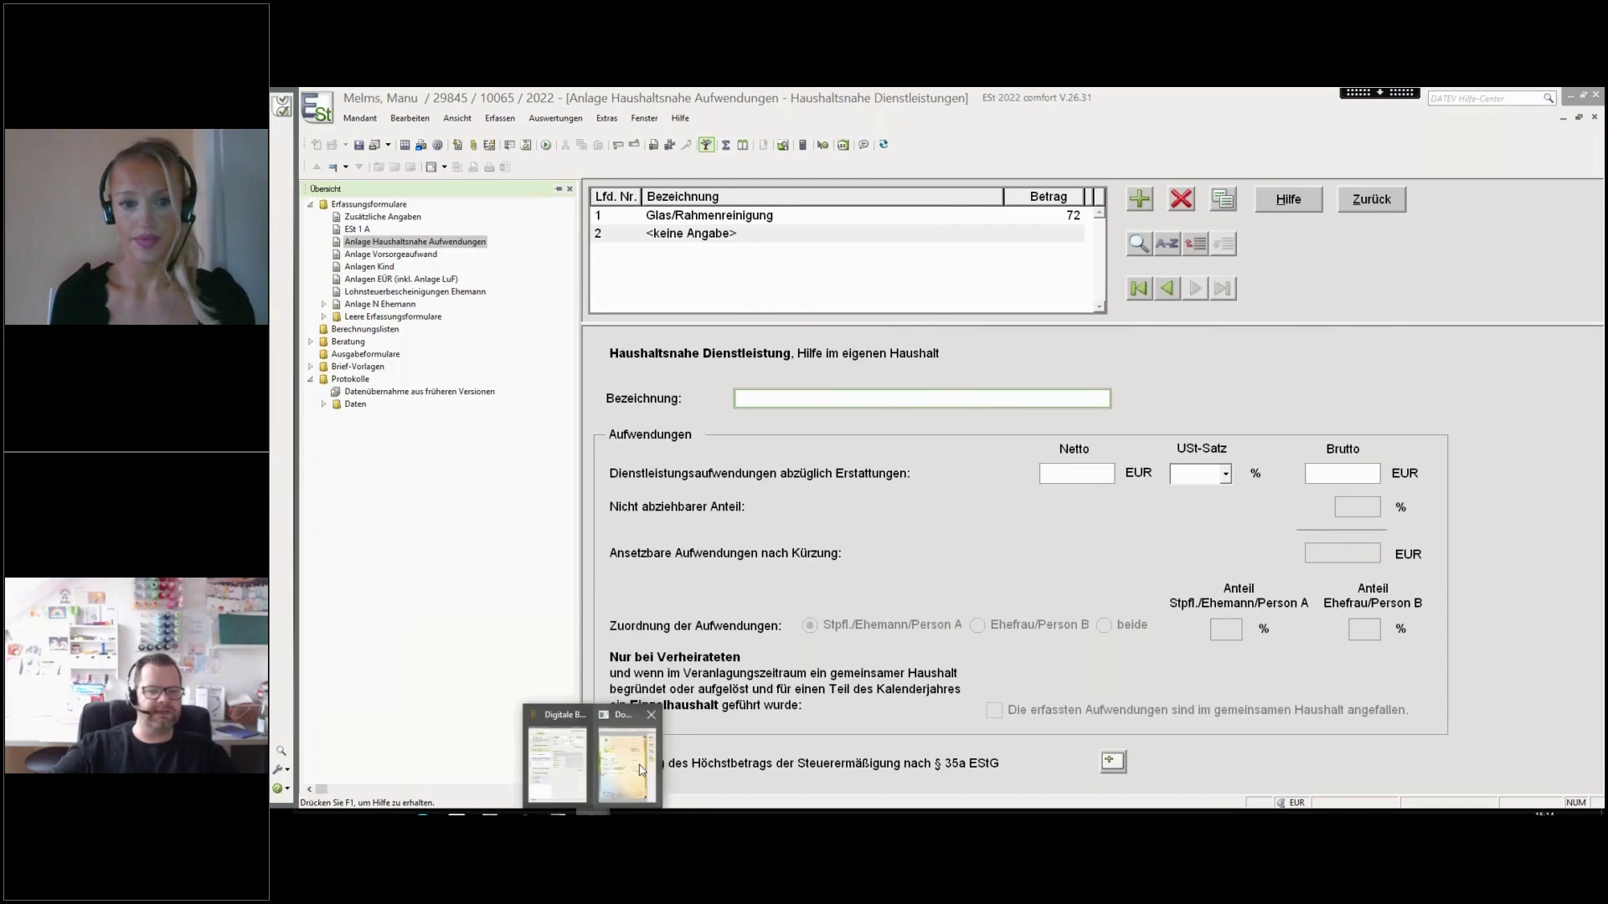
left_click(632, 754)
left_click_drag(1113, 110, 1325, 126)
left_click(571, 790)
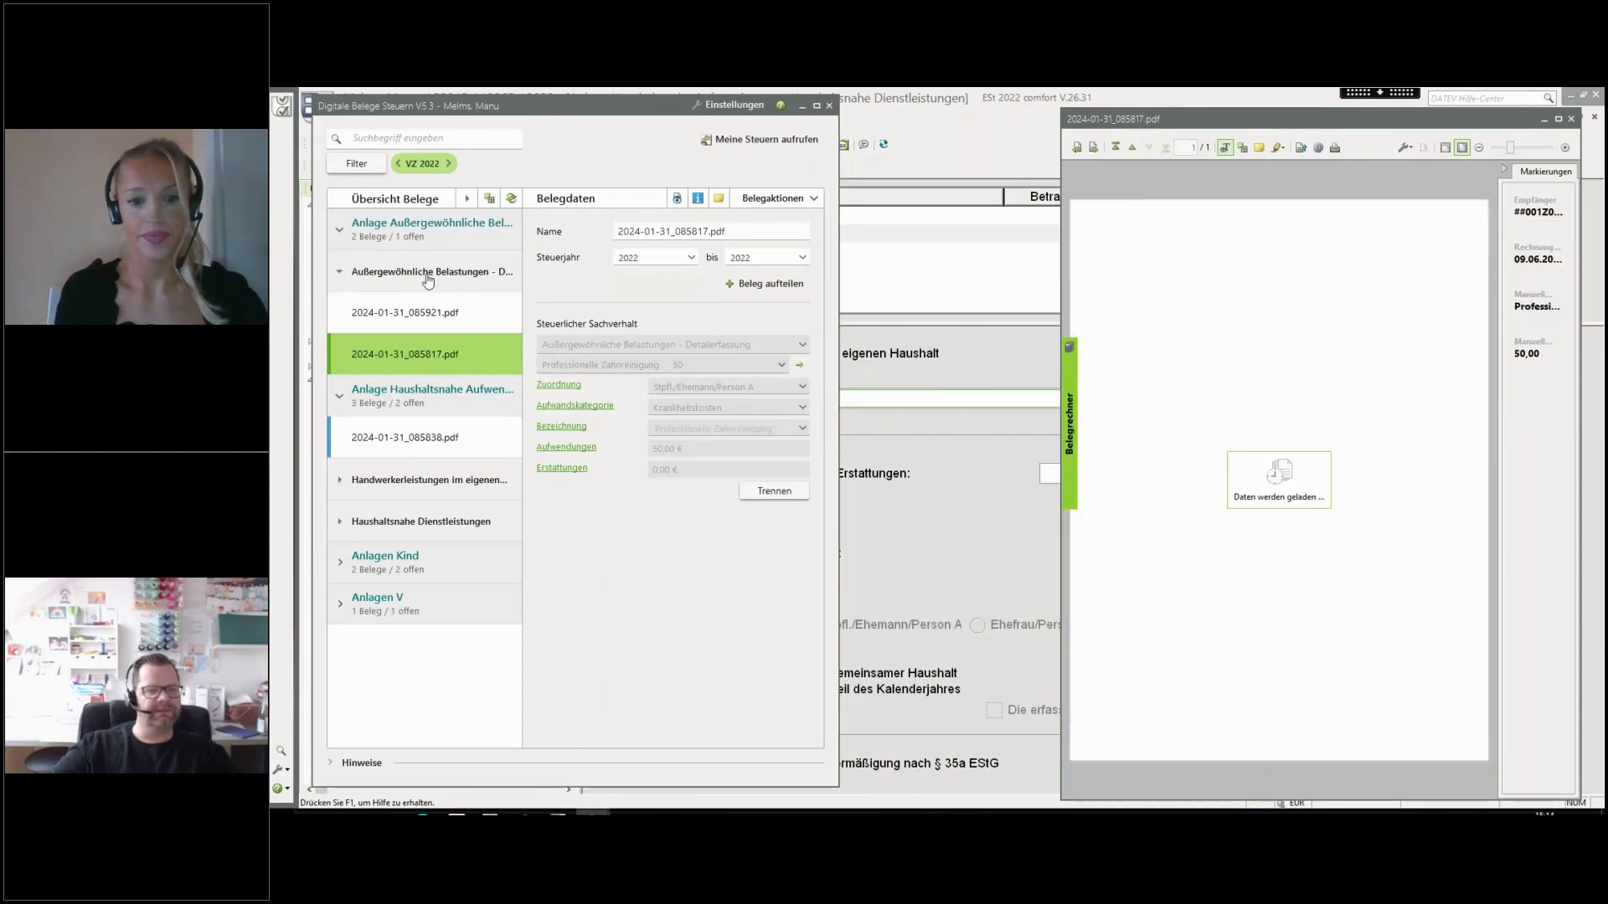
left_click(414, 242)
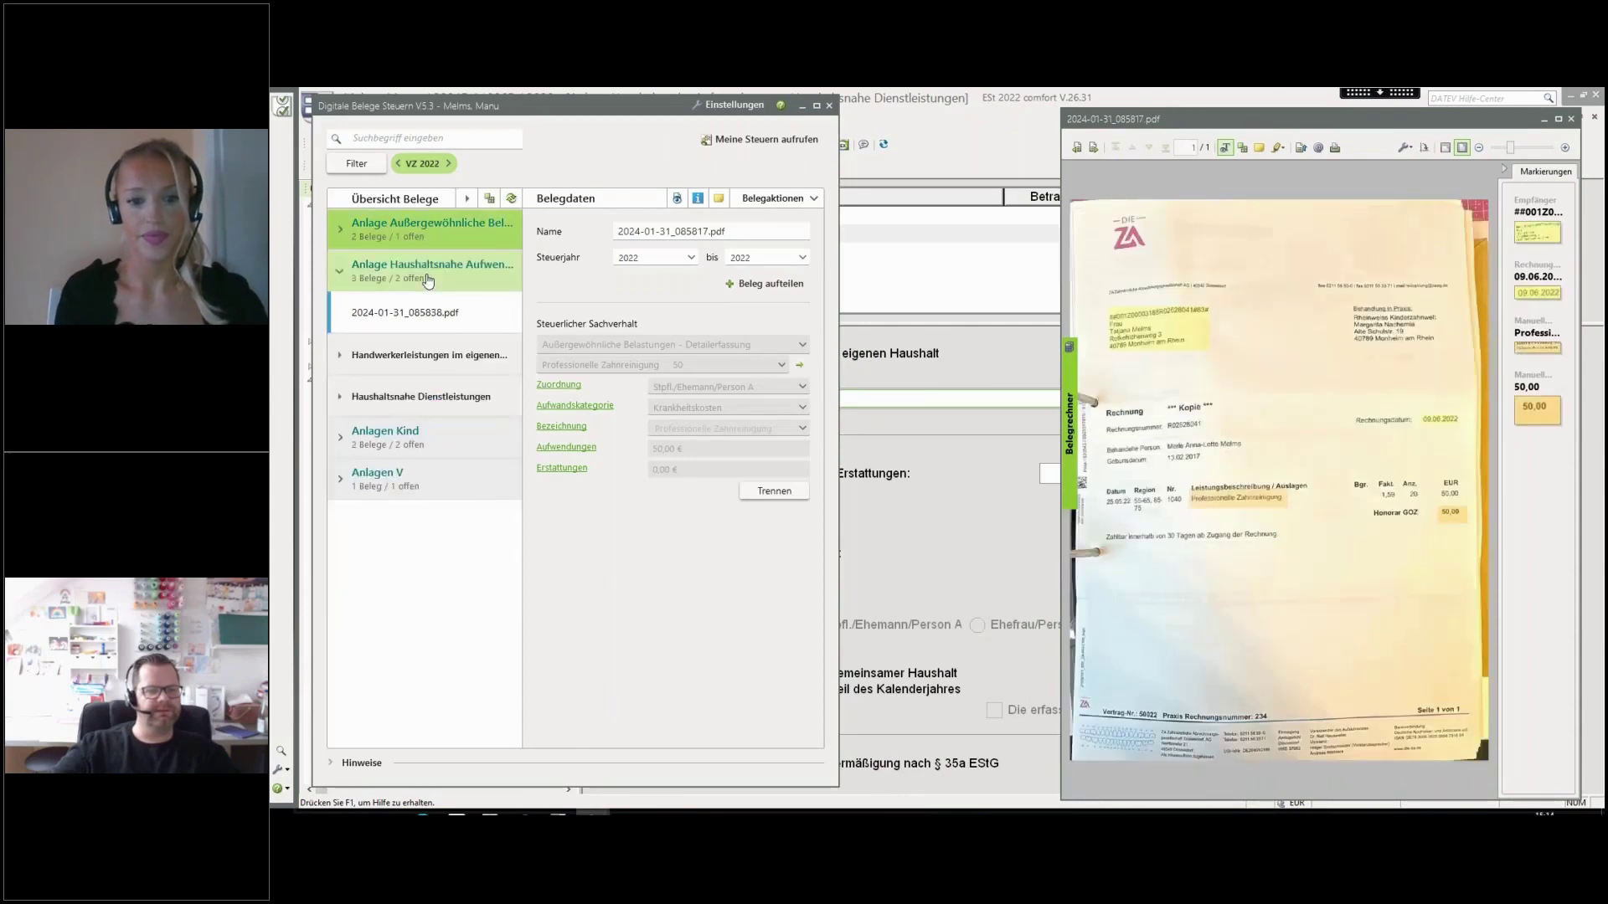
left_click(409, 327)
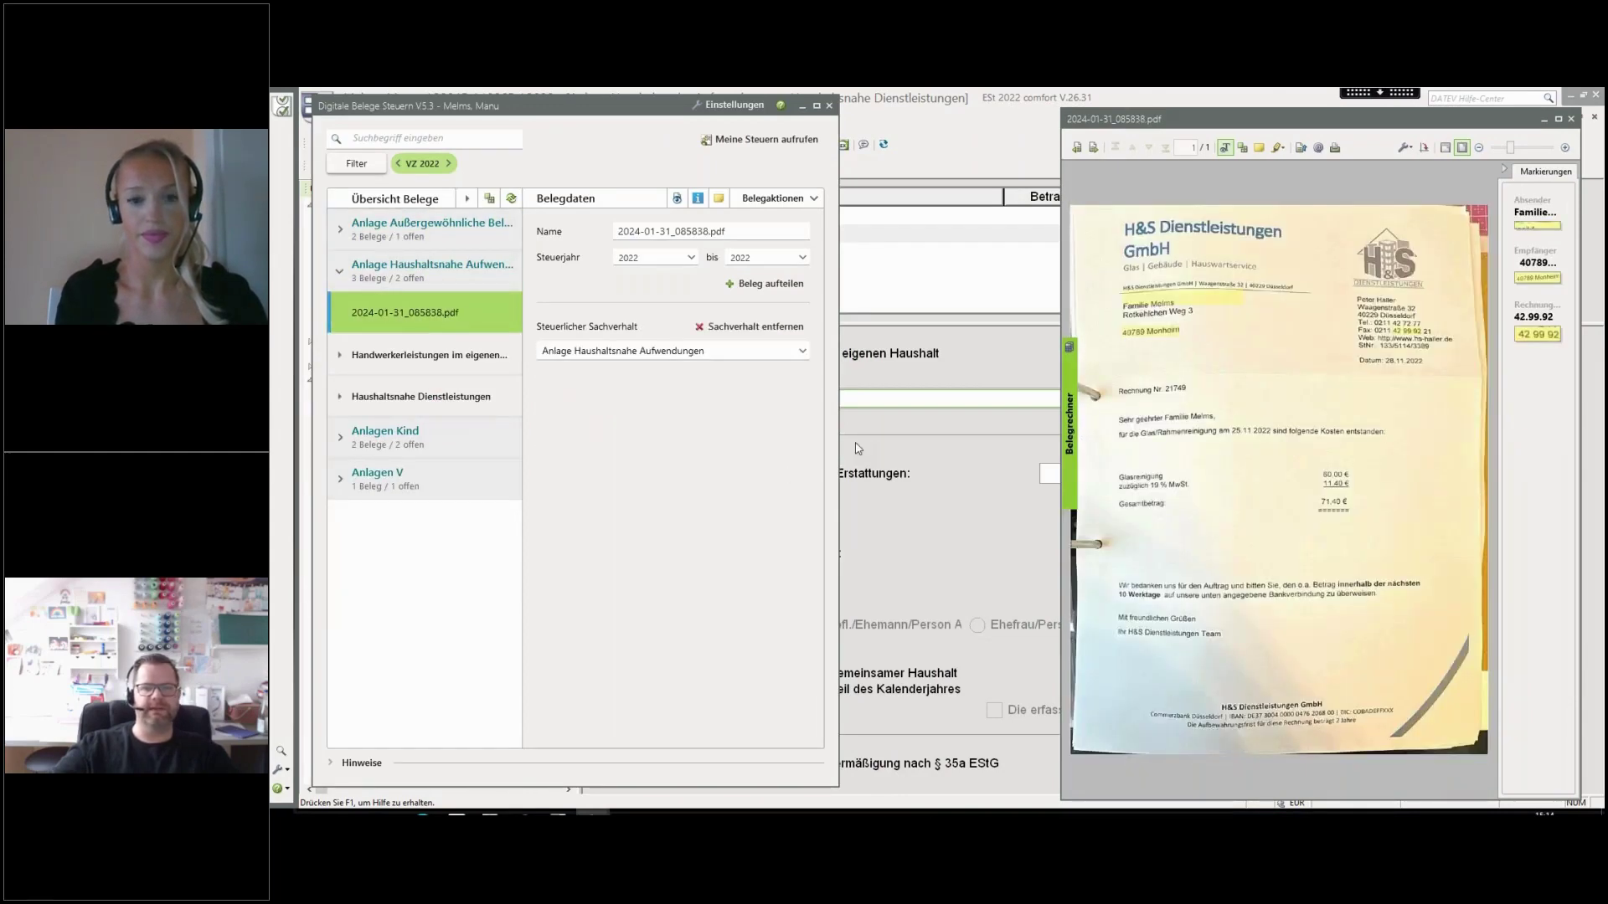
left_click(799, 107)
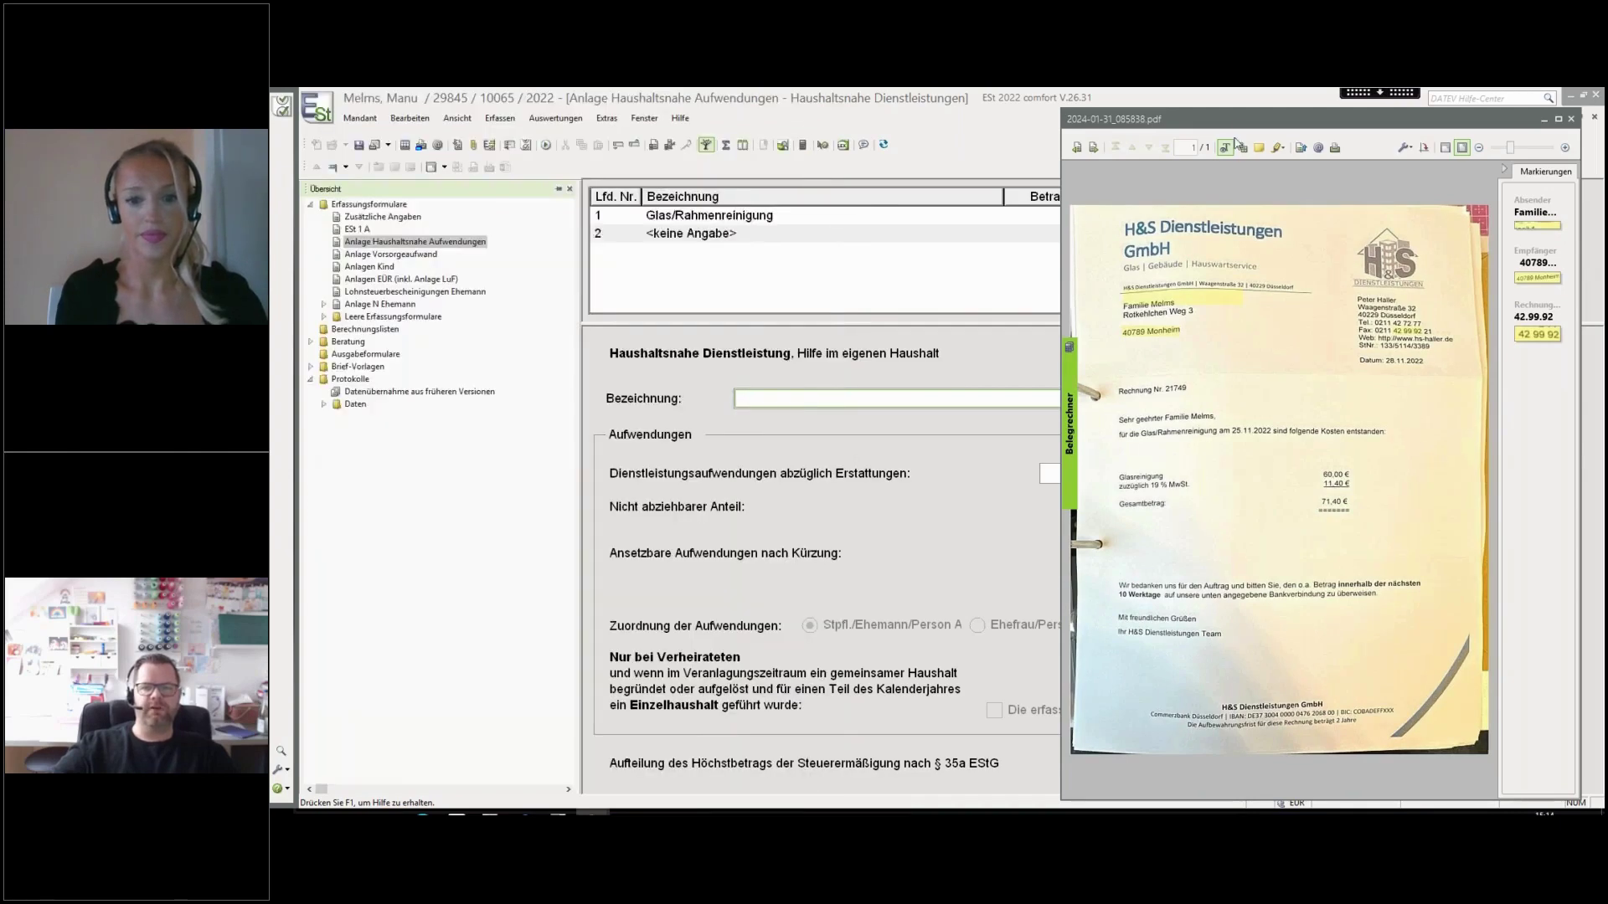
Extract the total of 71,40 € from the invoice image and try to transfer it directly to the form's Brutto field
left_click_drag(1243, 127, 485, 114)
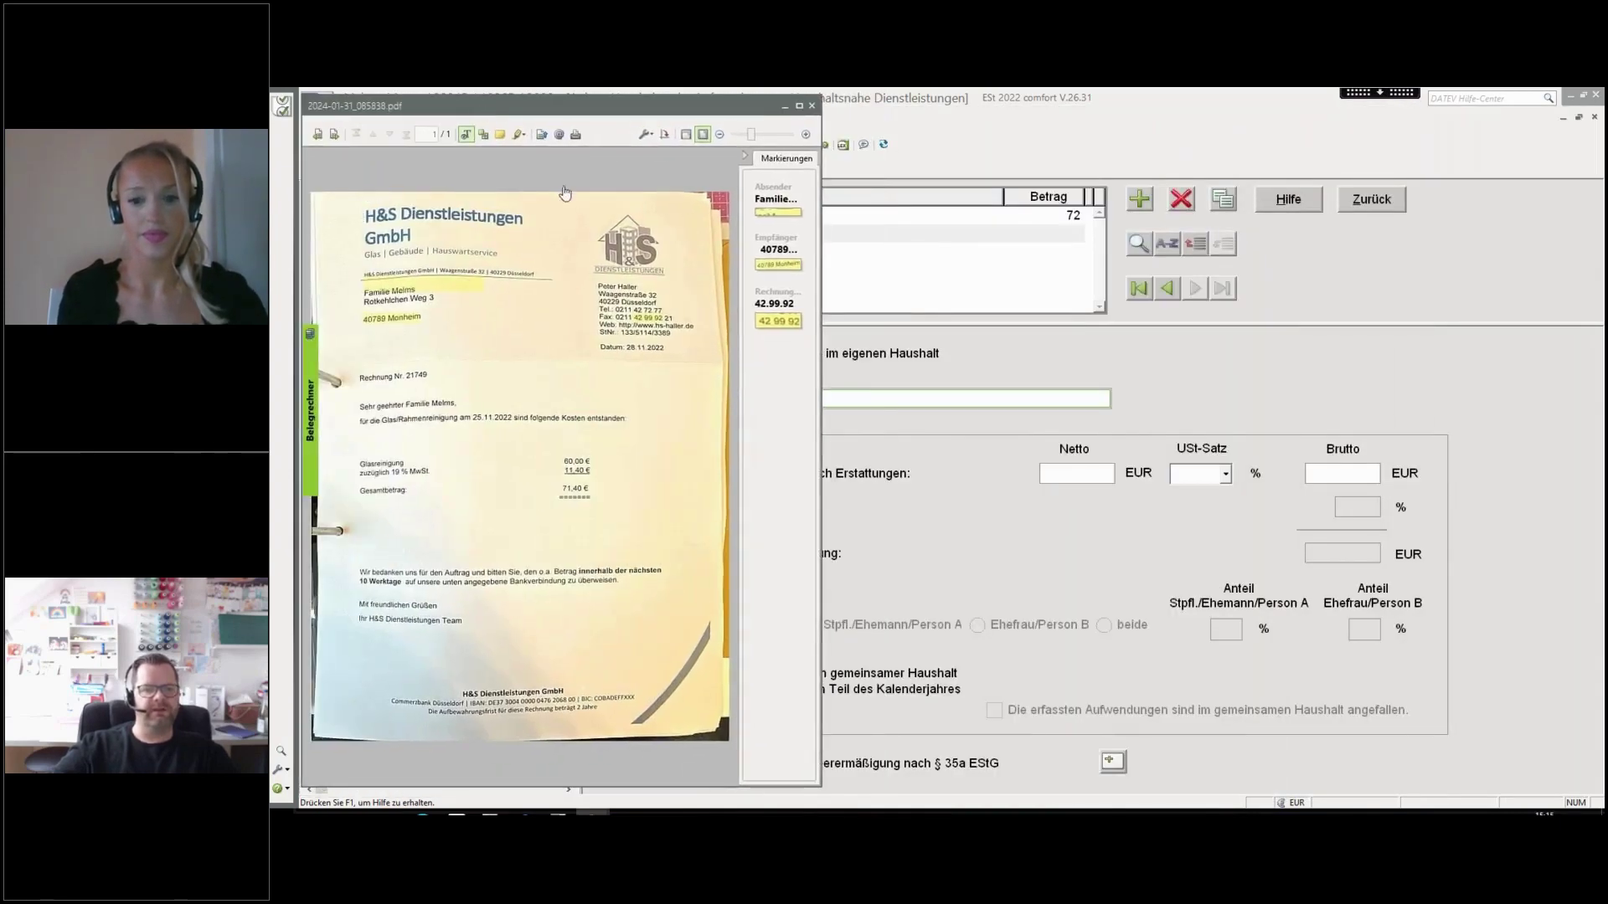
left_click(644, 134)
left_click(685, 248)
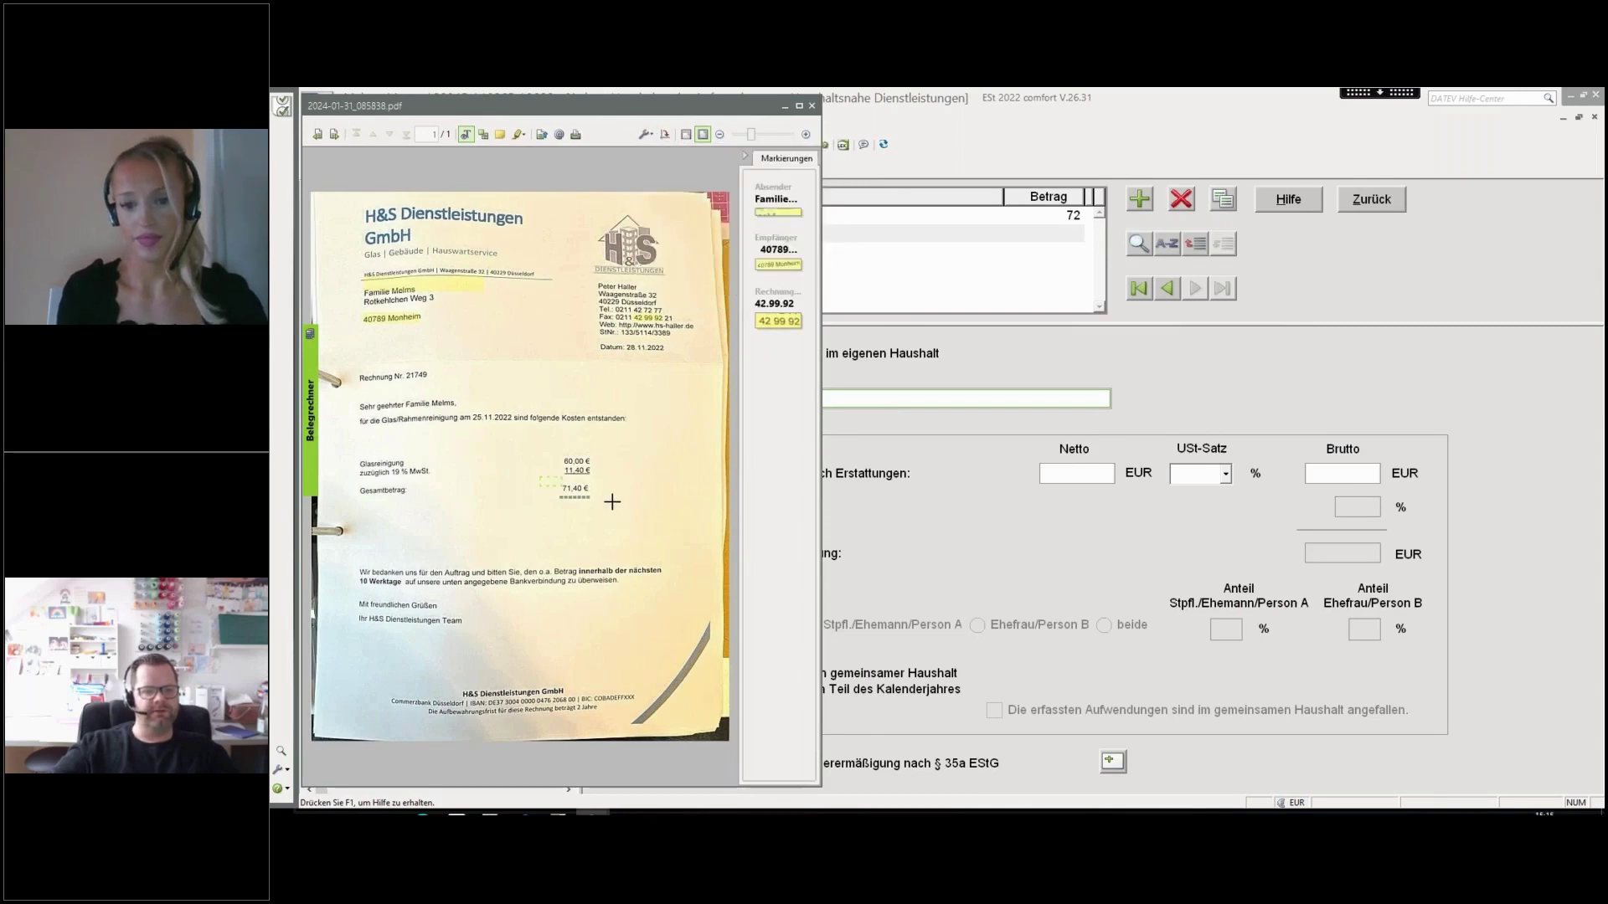
left_click_drag(612, 501, 615, 508)
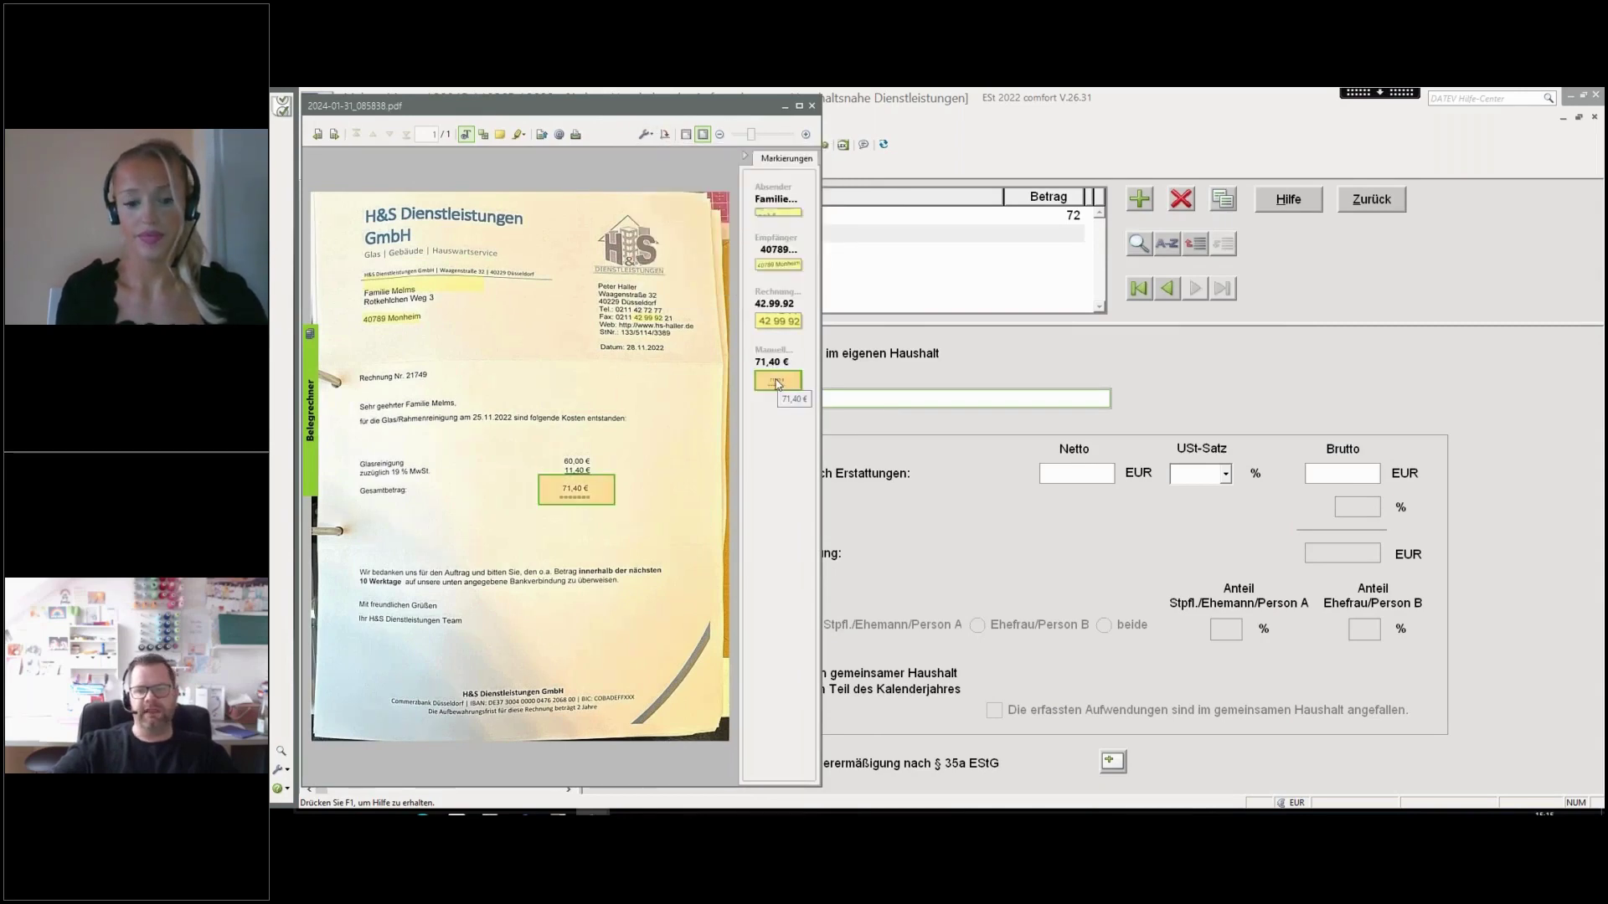
left_click_drag(777, 383, 1343, 476)
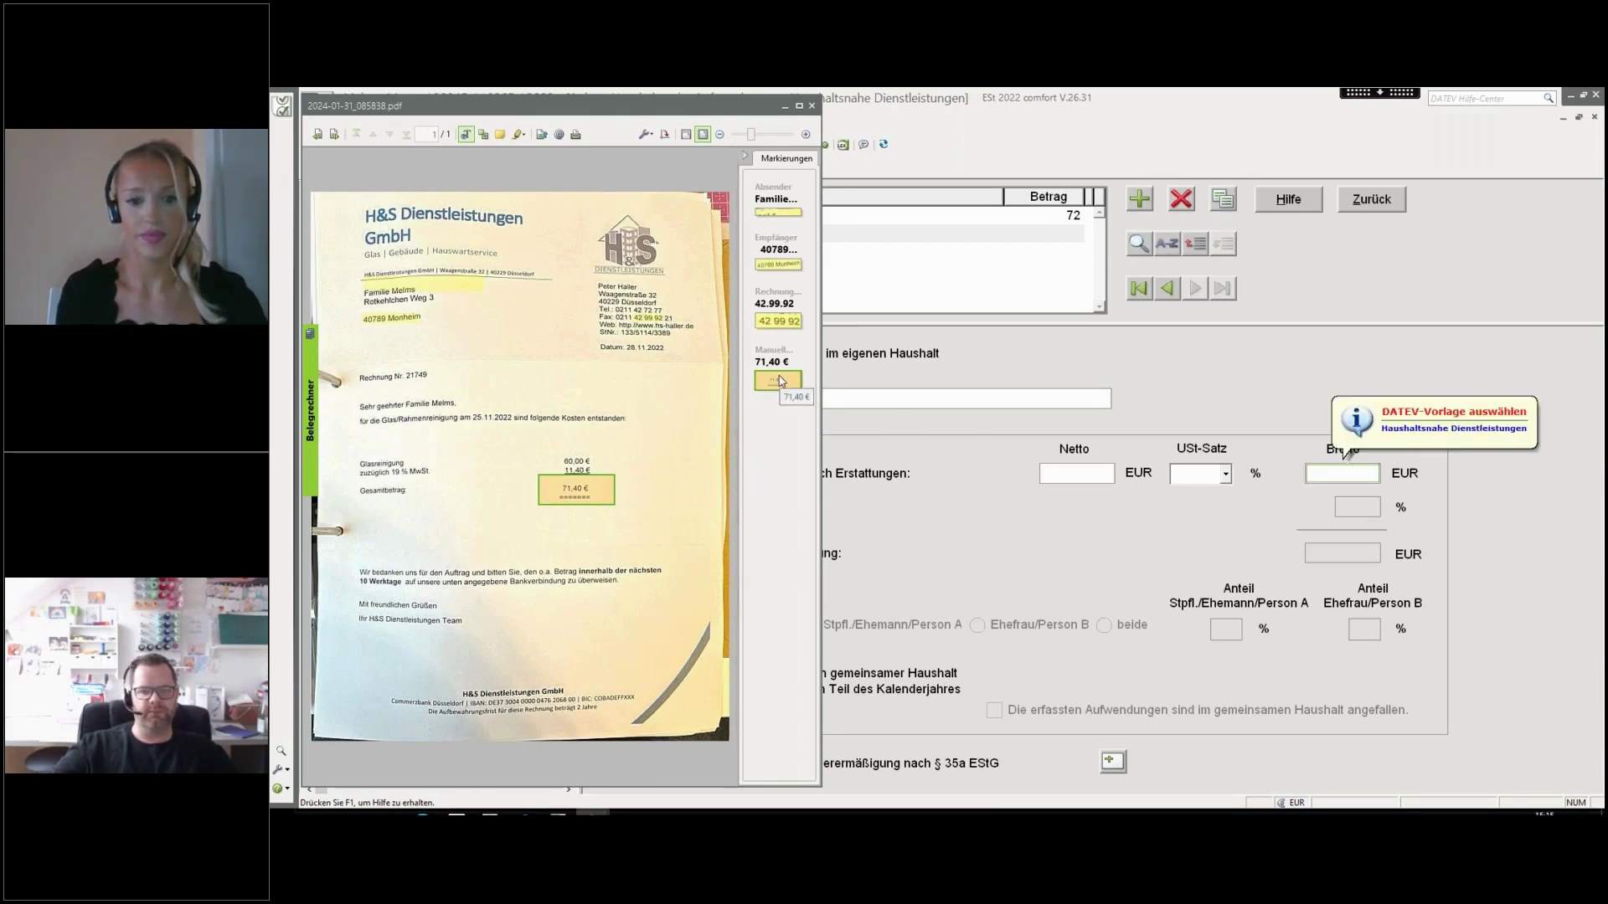
Extract the "Glas/Rahmenreinigung am" text from the invoice and transfer it directly to the new entry's Bezeichnung field
left_click_drag(379, 105, 1038, 125)
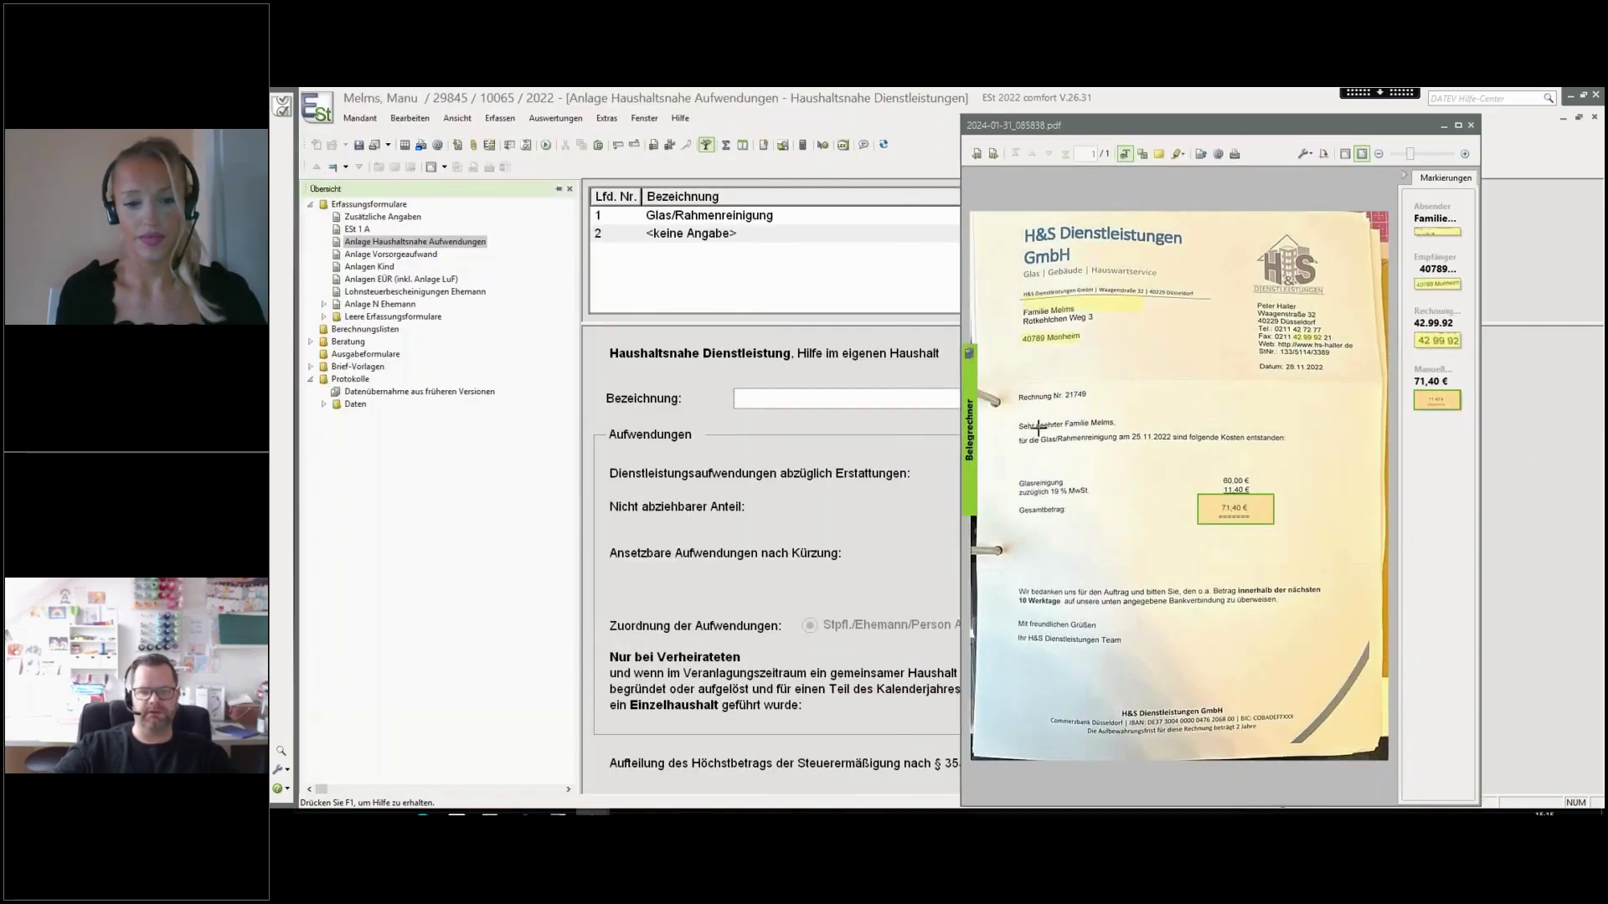
left_click_drag(1039, 428, 1140, 452)
left_click(1177, 460)
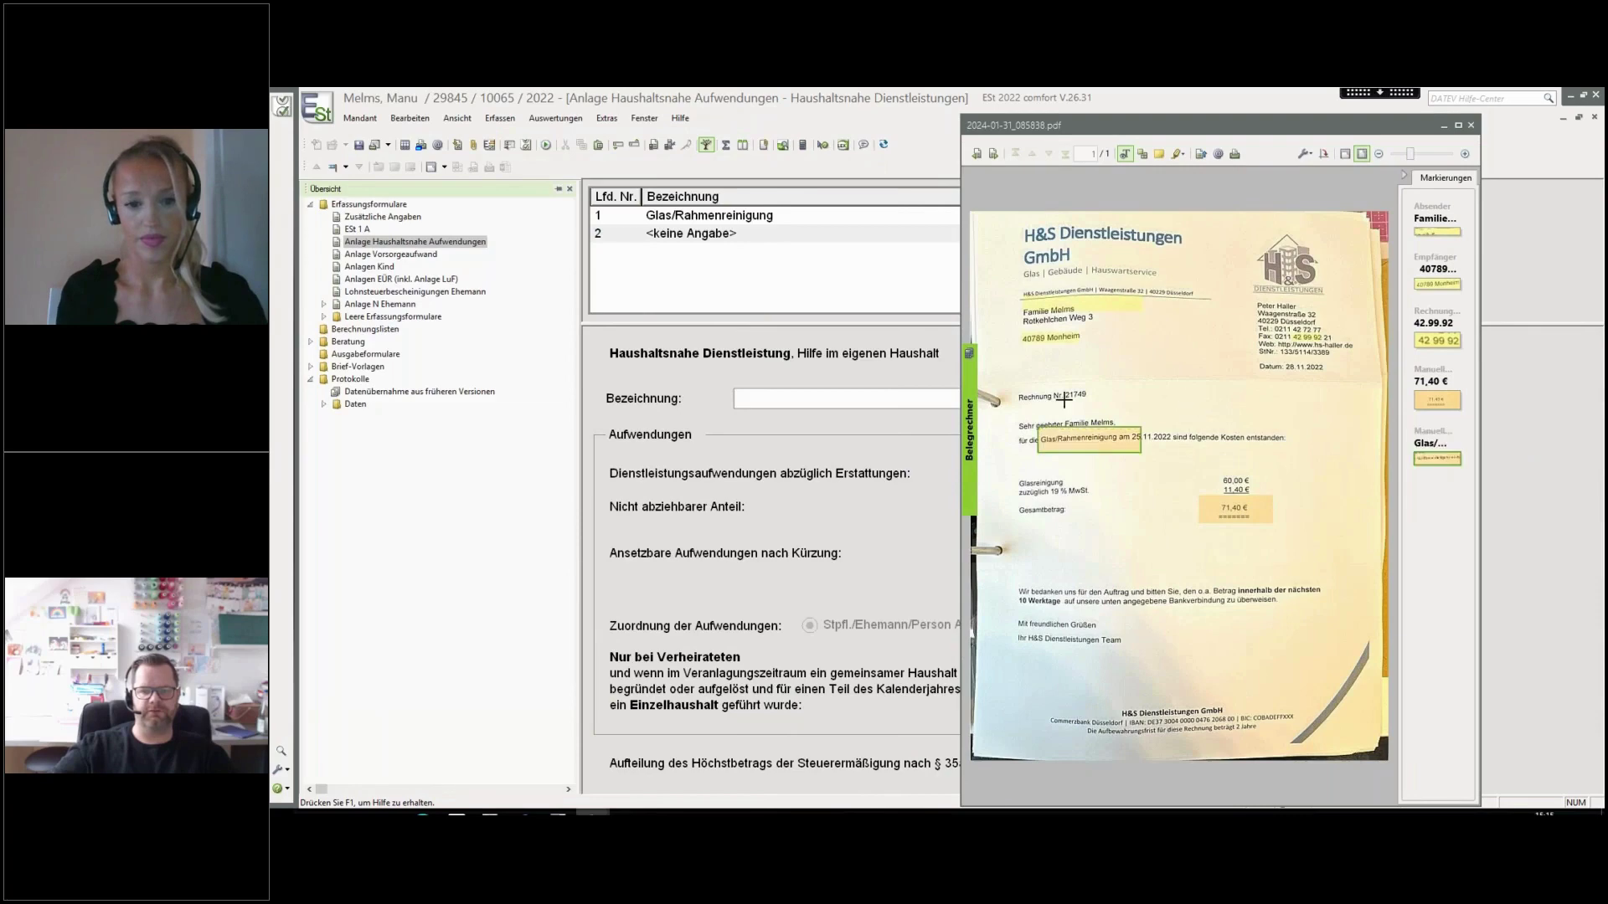
left_click_drag(1088, 439, 995, 400)
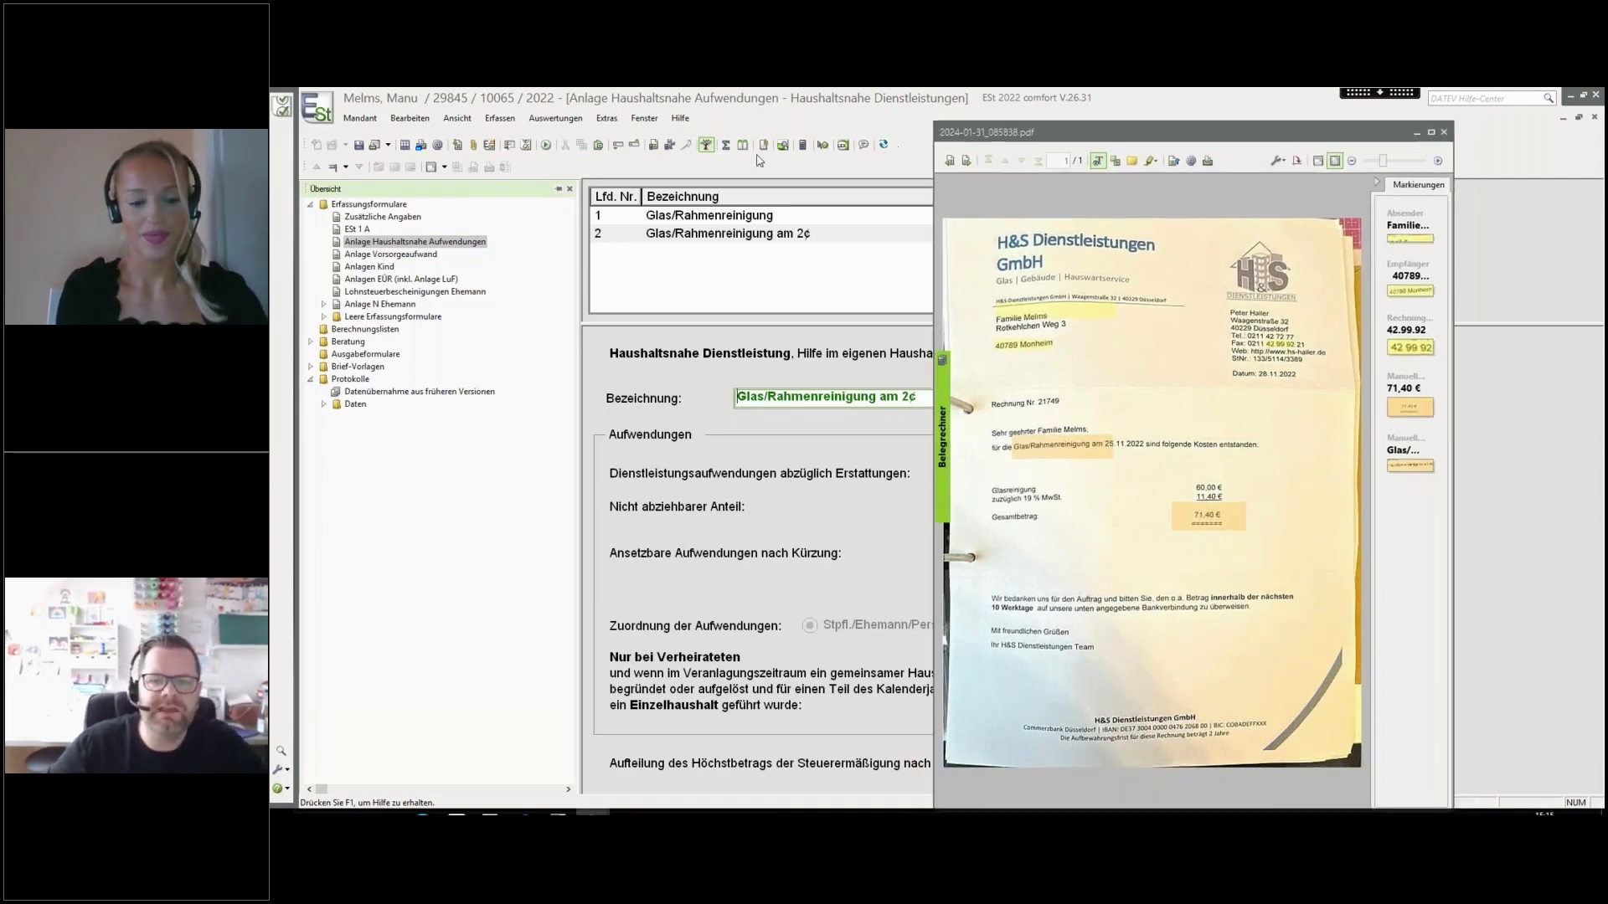
left_click_drag(1019, 134, 390, 153)
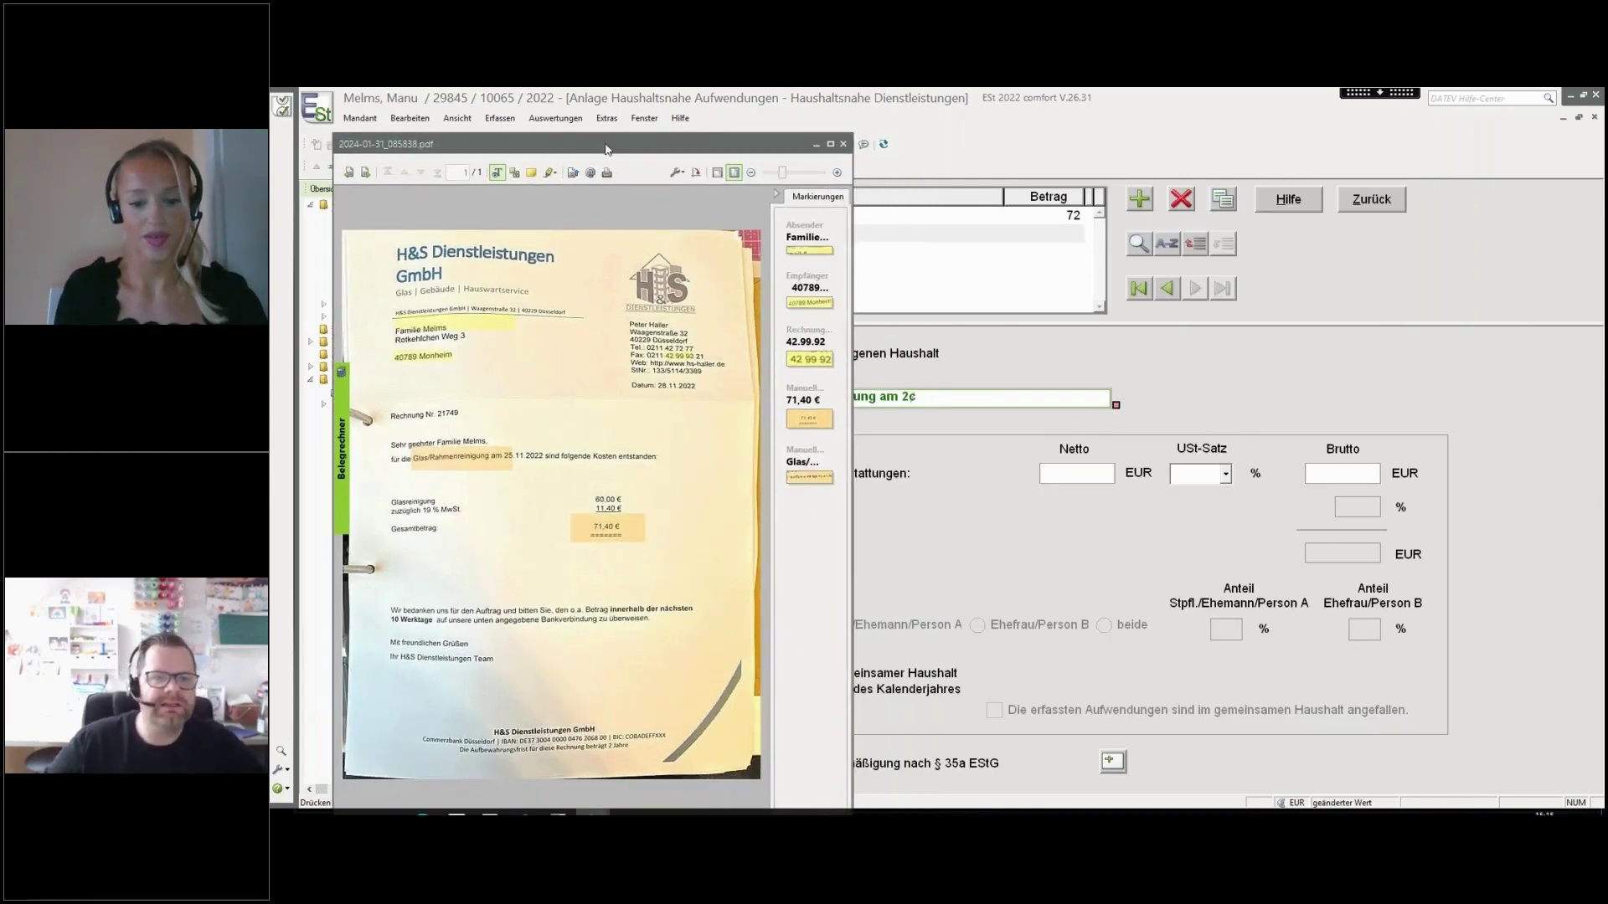
left_click_drag(607, 149, 1213, 146)
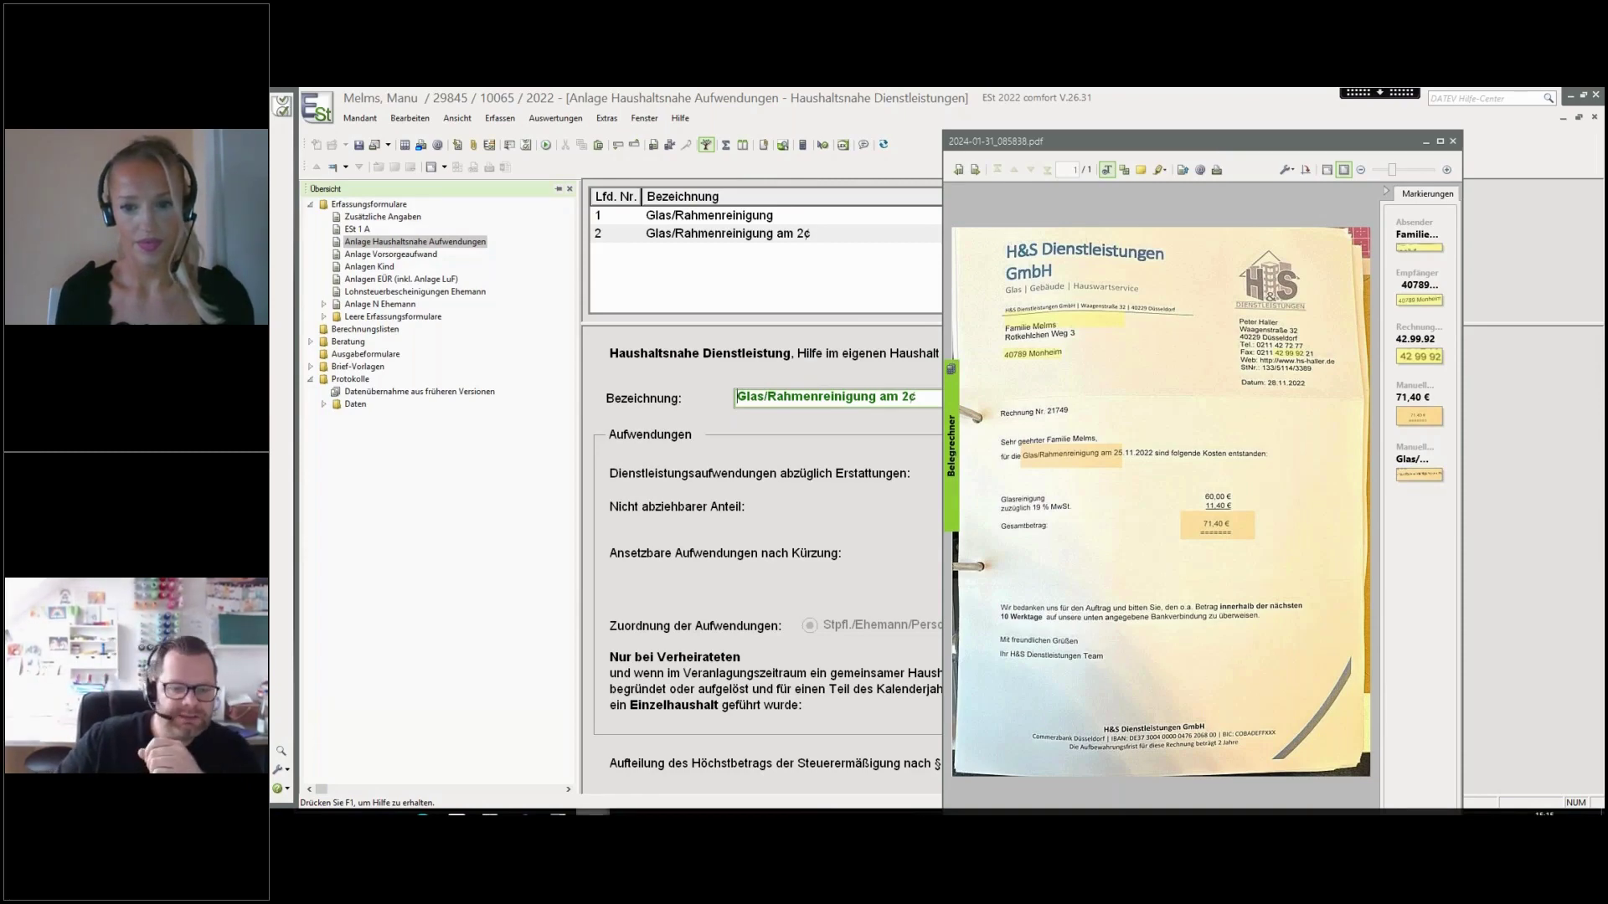
Reopen the Digitale Belege Steuern window with the linked entry's data and place the receipt image beside it
mouse_move(593, 812)
left_click(567, 781)
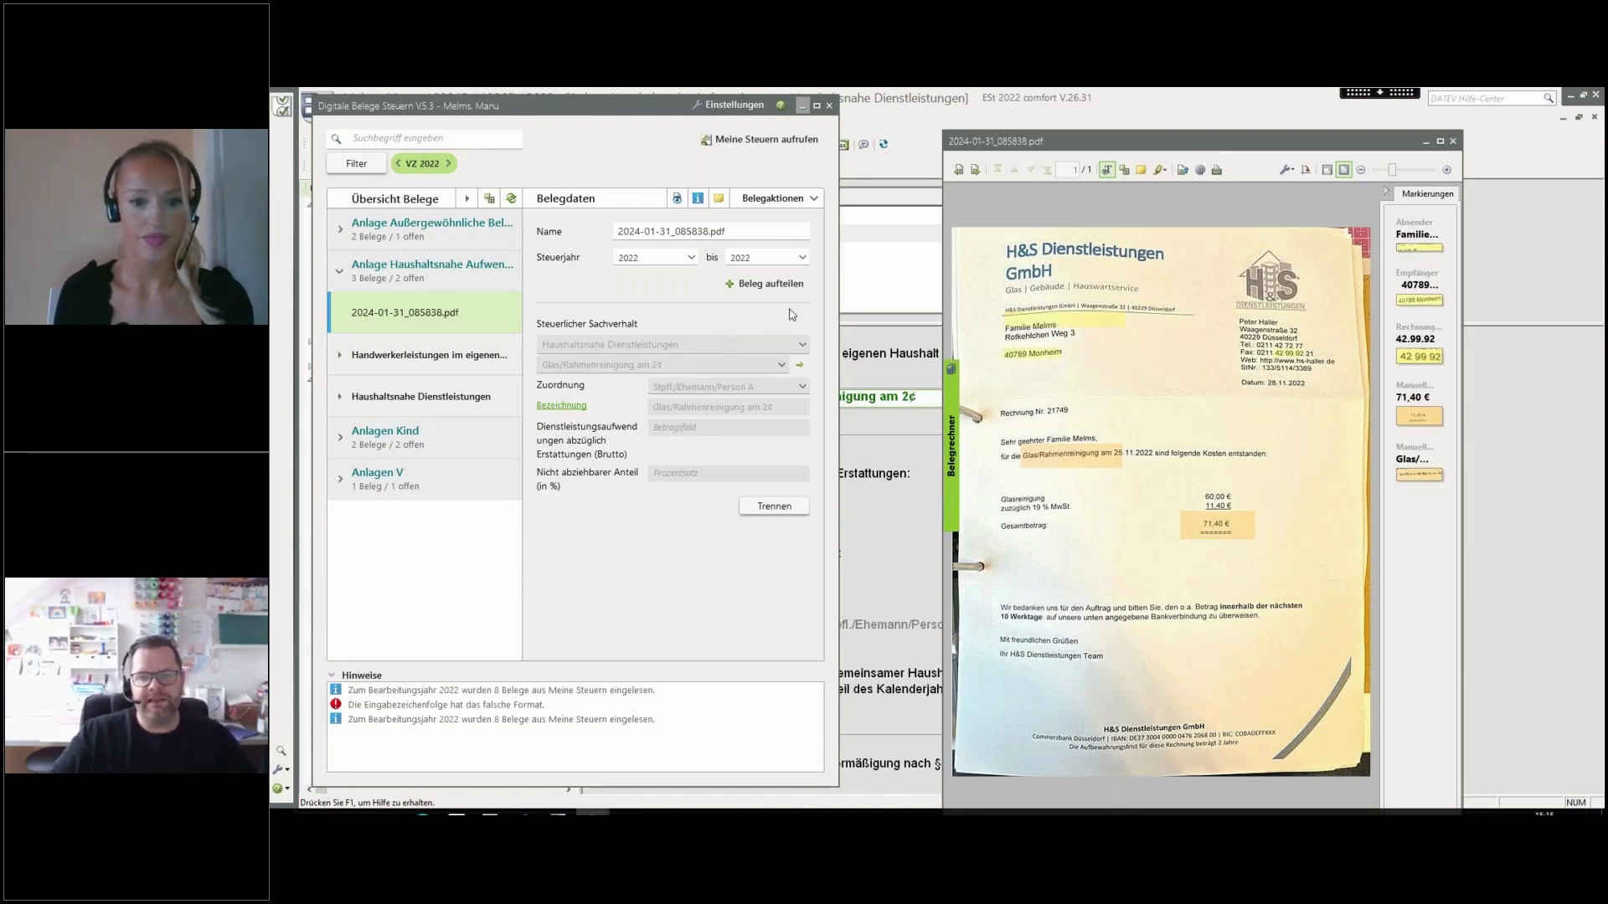
left_click_drag(1070, 141, 979, 106)
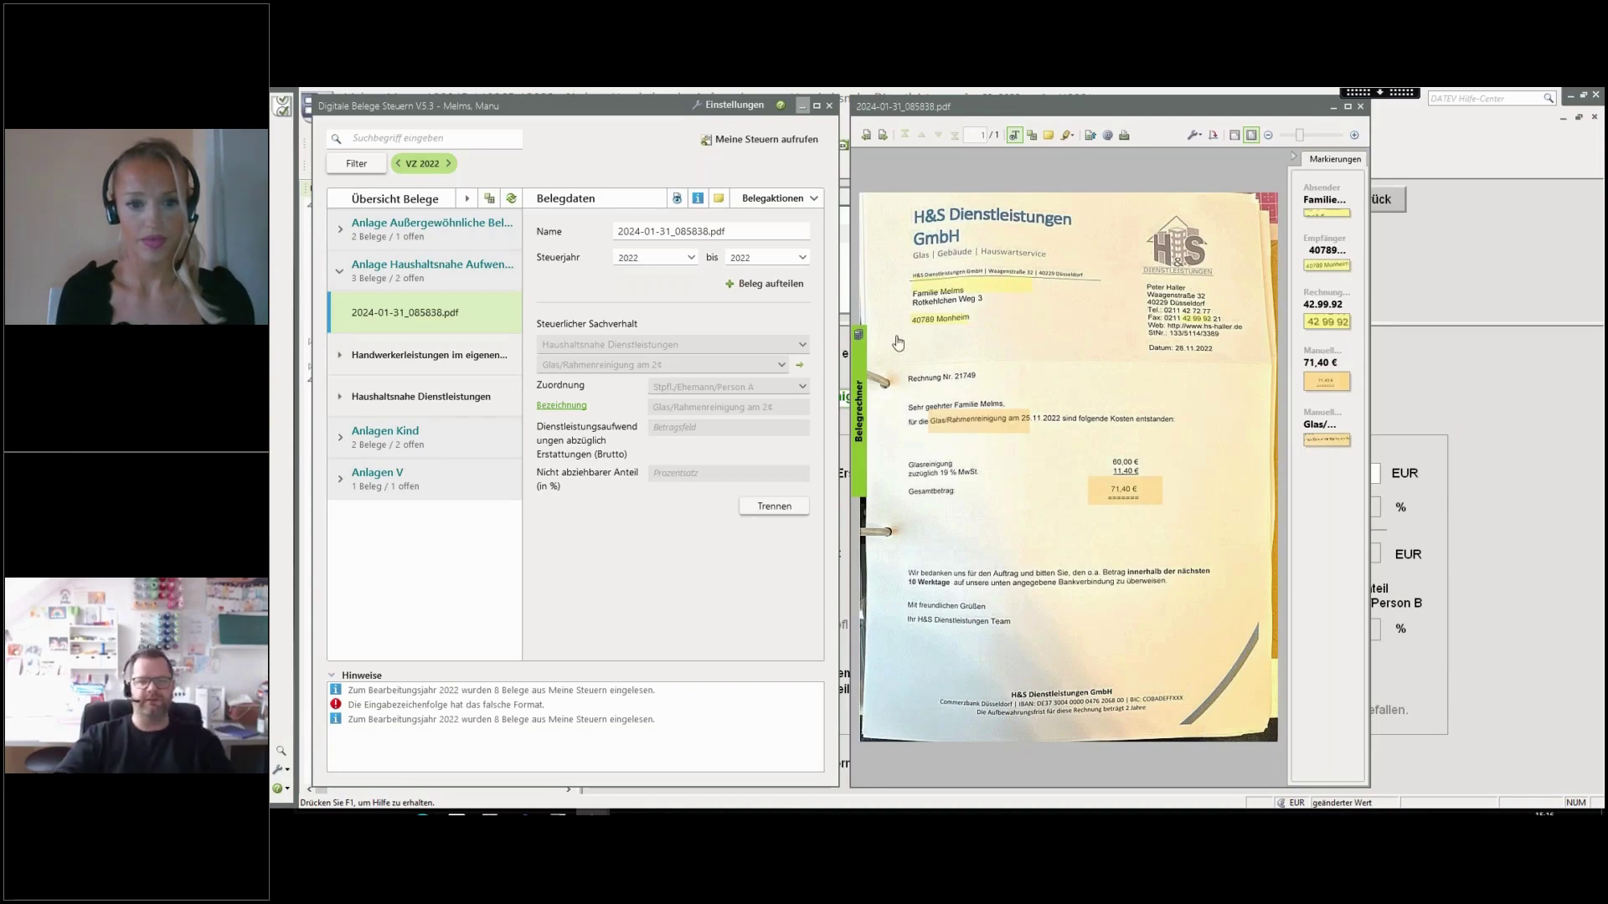
Open the Belegrechner for the receipt and label its first three rows a, b and c
left_click(859, 352)
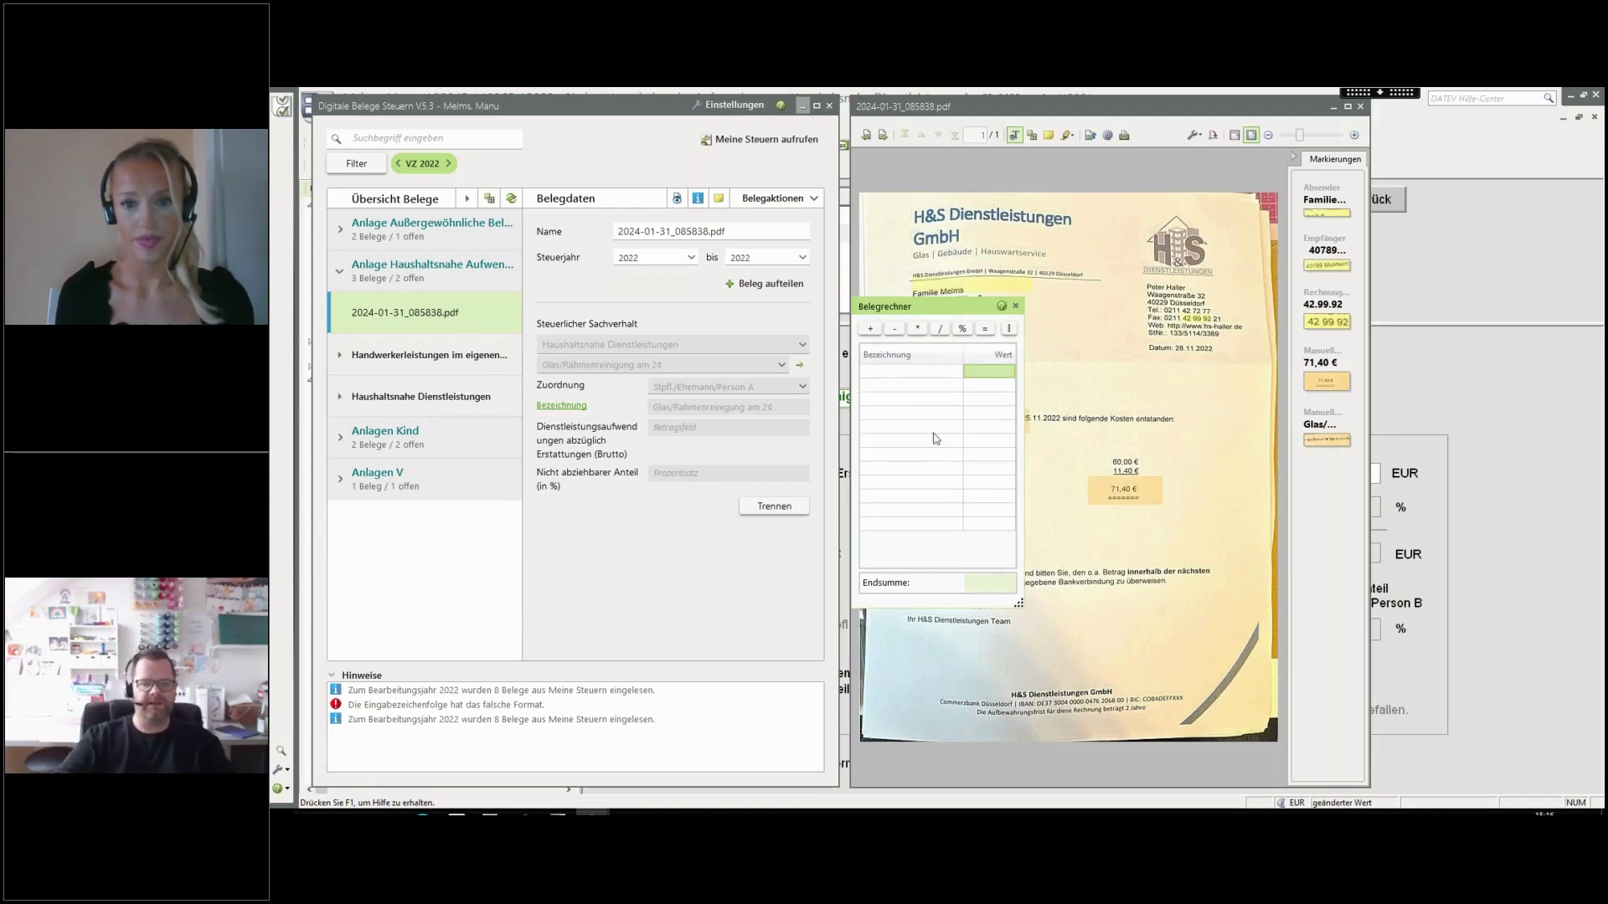
left_click(939, 378)
type("a")
left_click(916, 388)
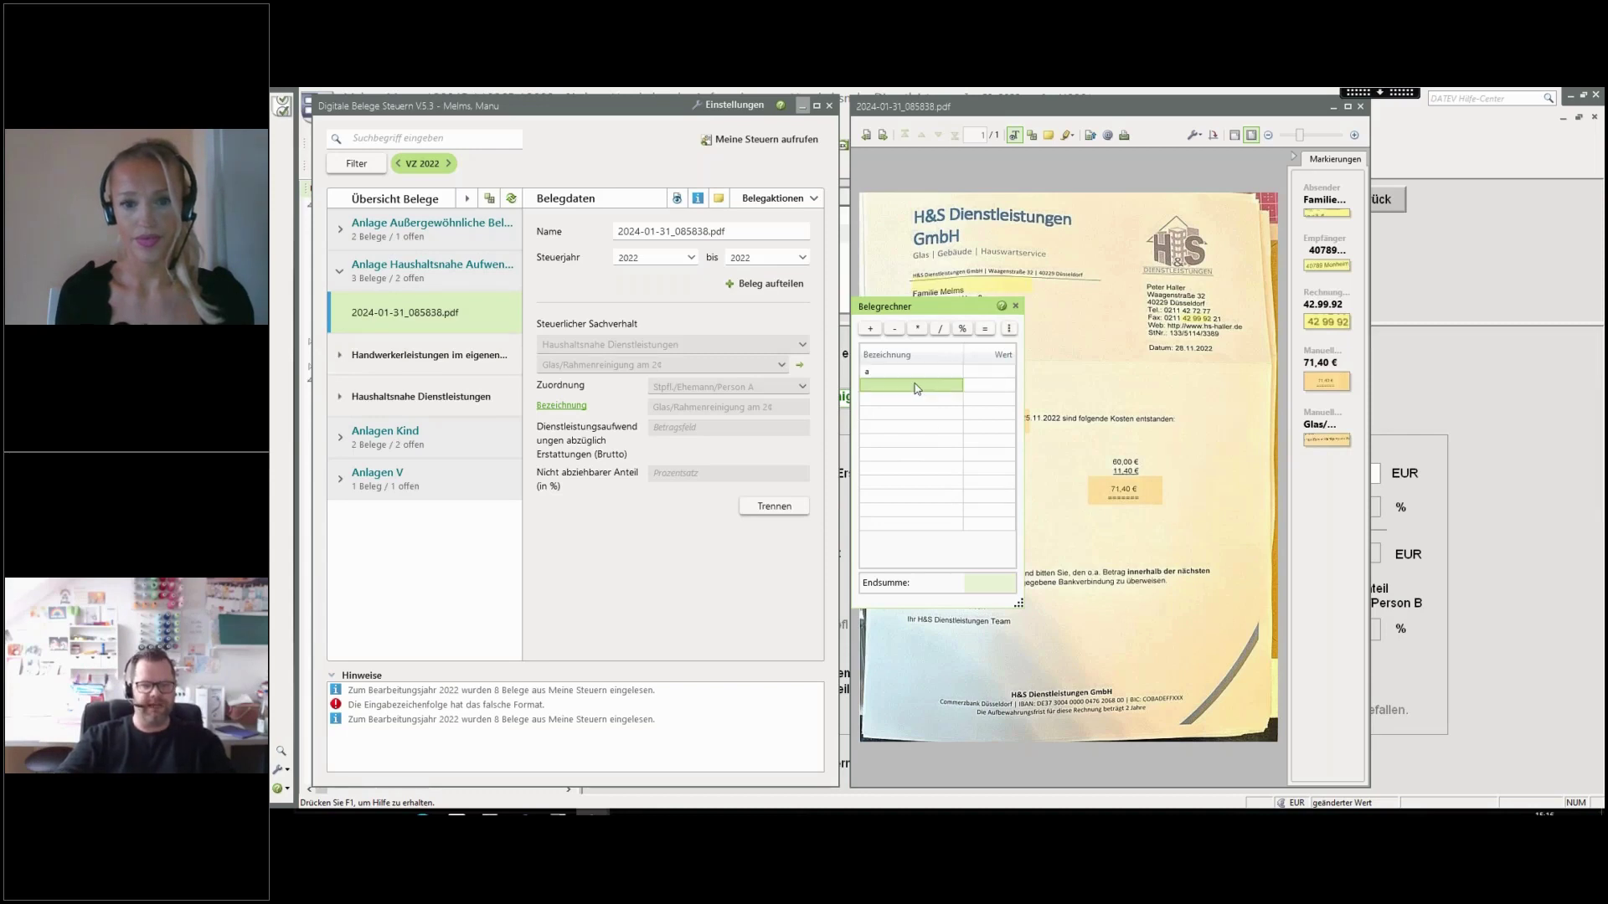
type("b")
left_click(905, 401)
type("c")
Enter the values 5, 15 and 51,4 for rows a, b and c in the Belegrechner
left_click(975, 373)
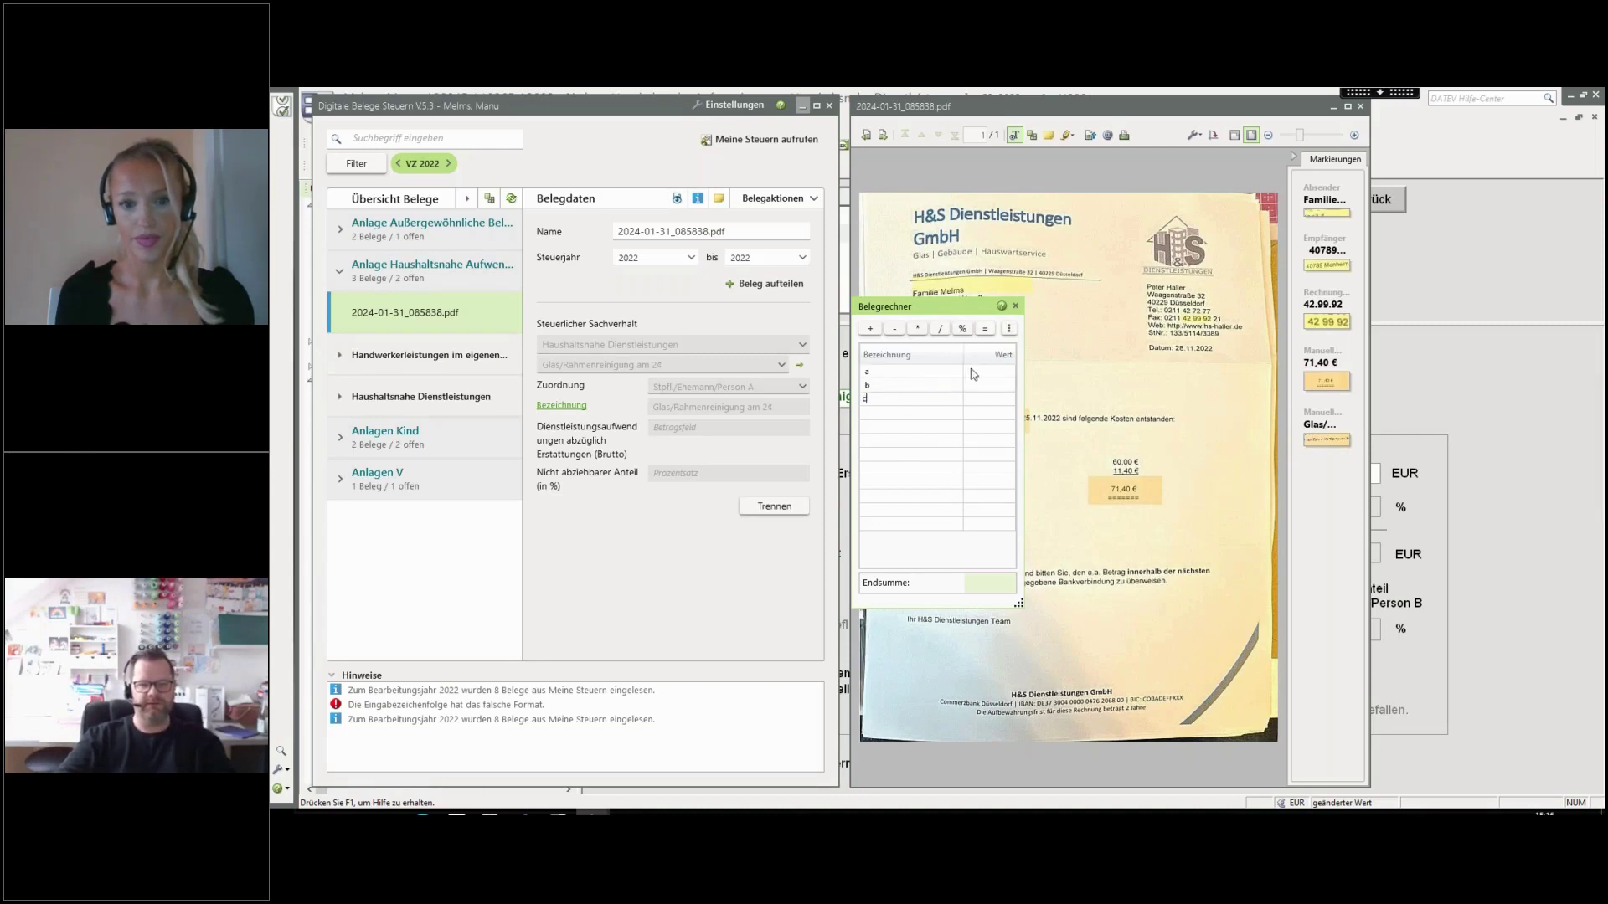
type("5")
key("Return")
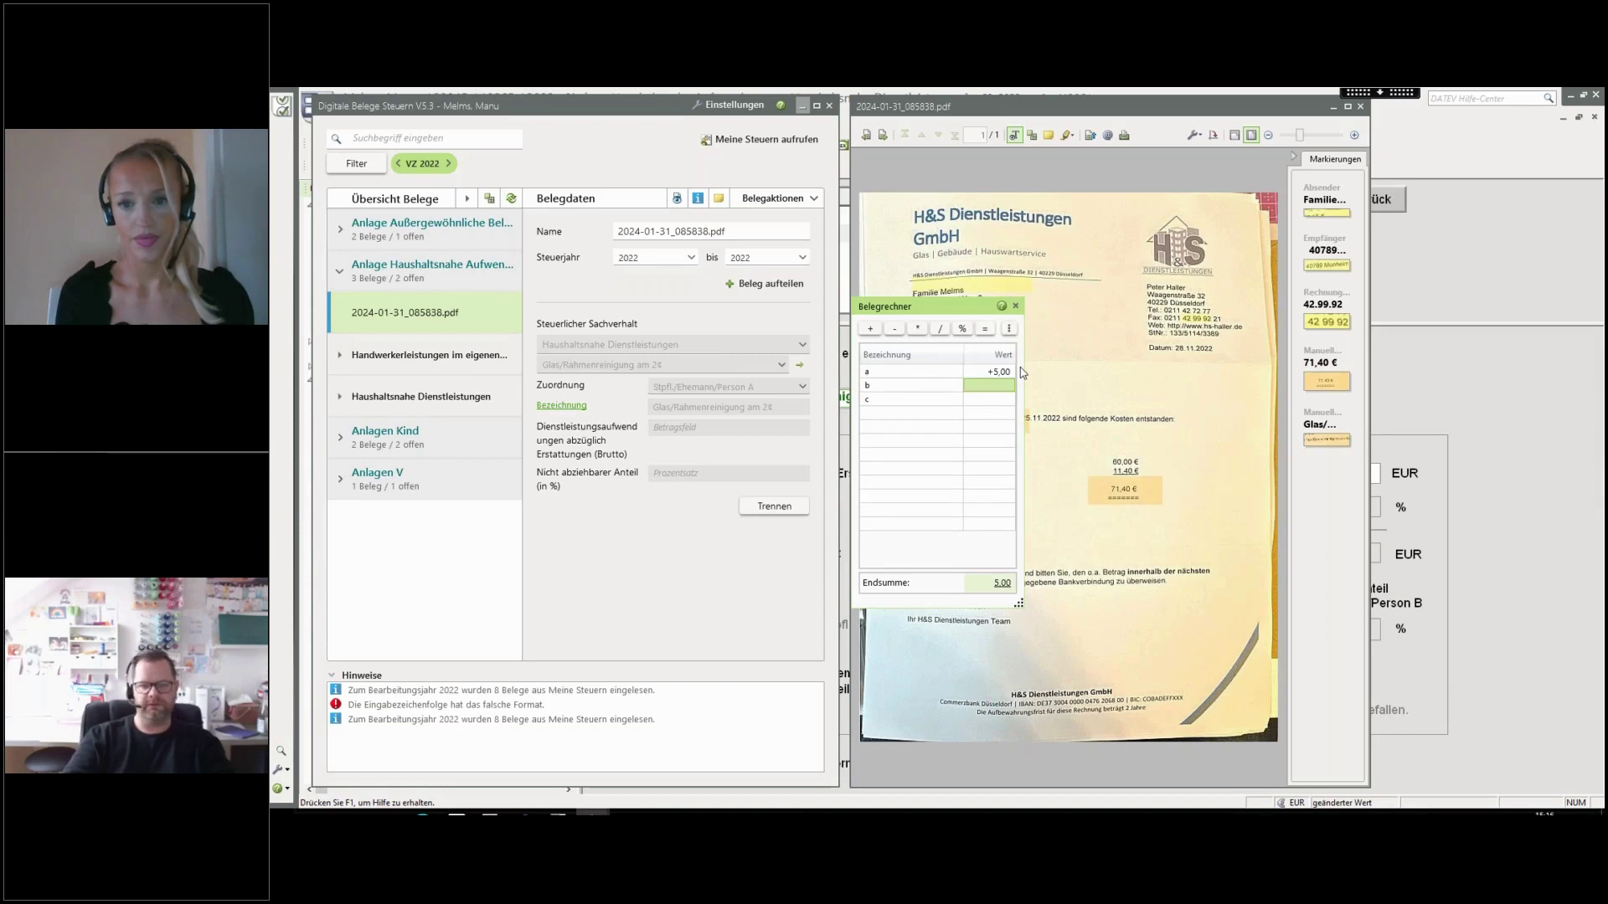
type("15")
key("Return")
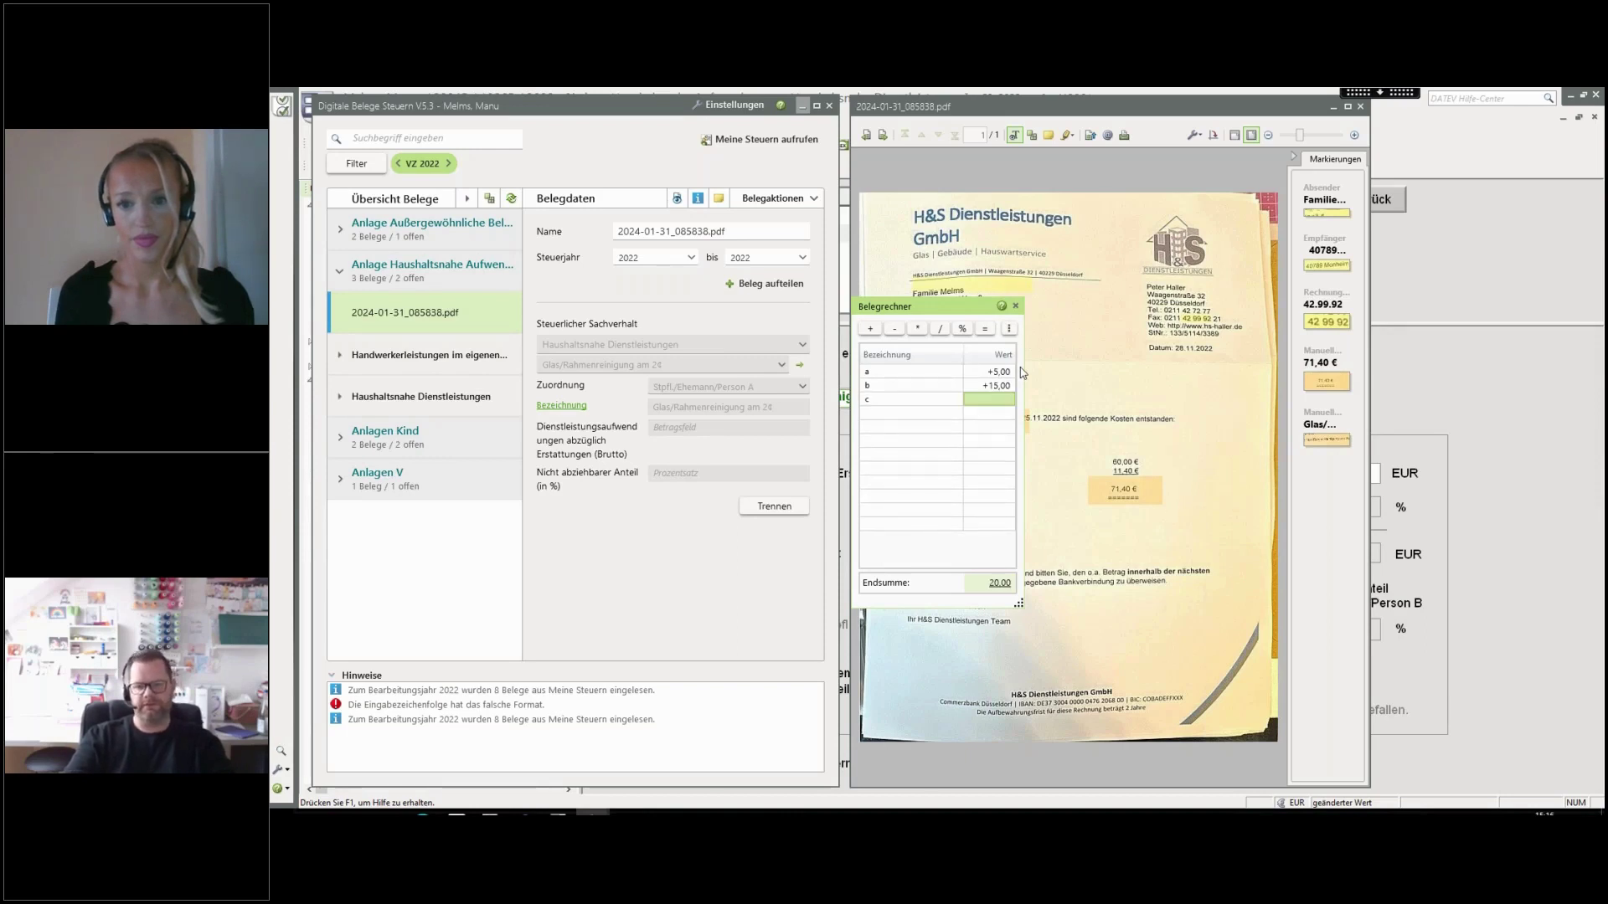
type("51,4")
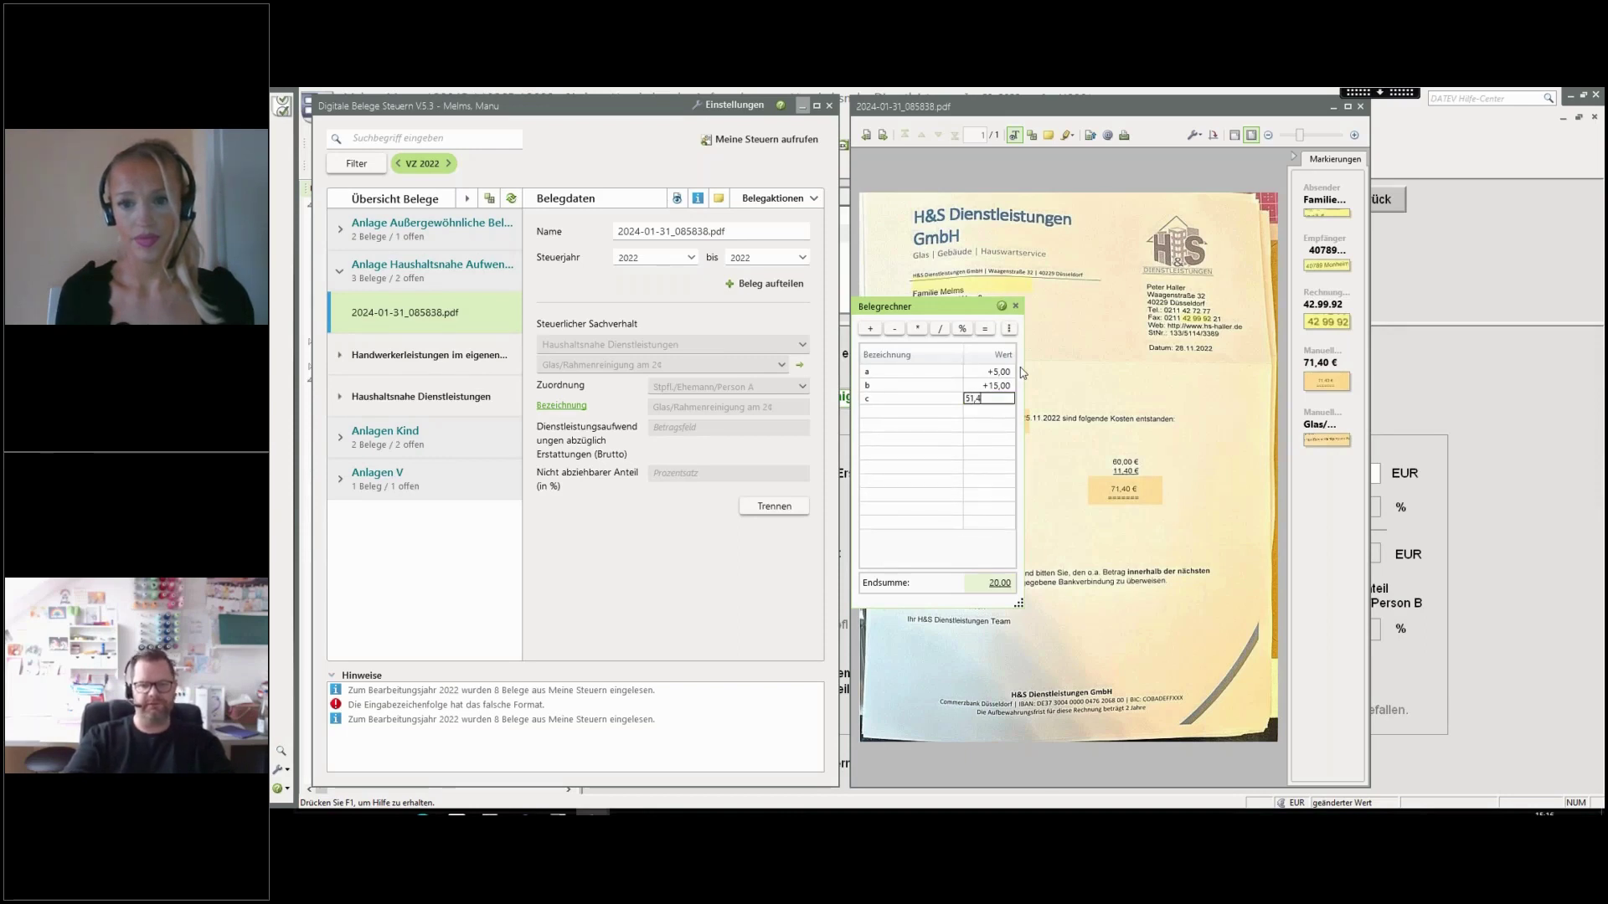
key("Return")
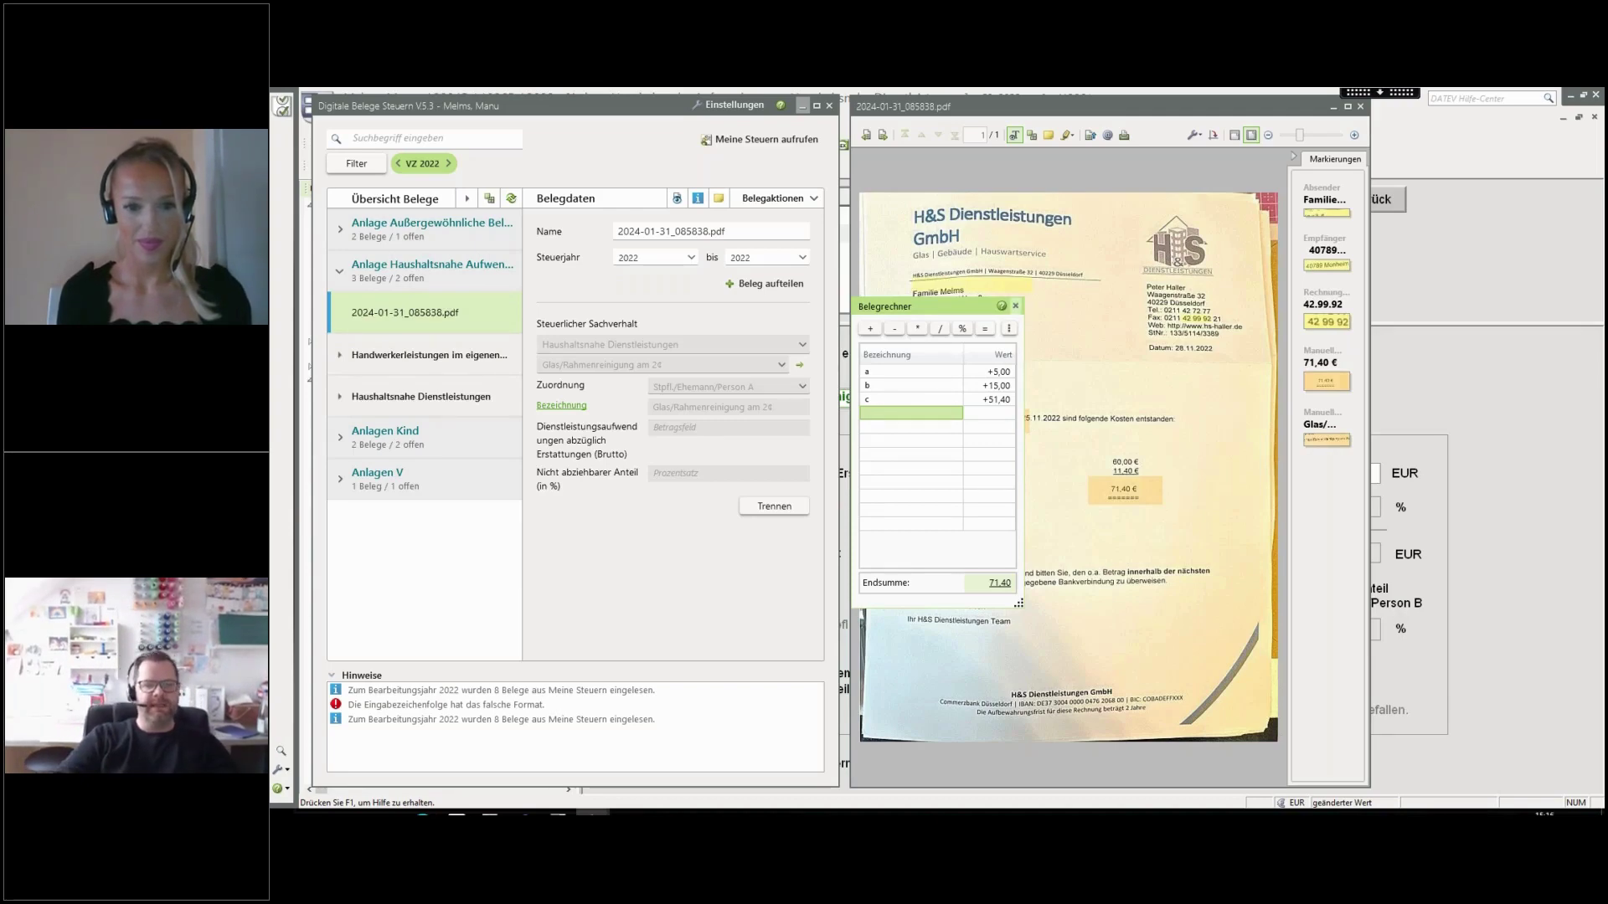
Close the Belegrechner, the receipt image and the Digitale Belege Steuern window
left_click(1015, 306)
left_click(869, 414)
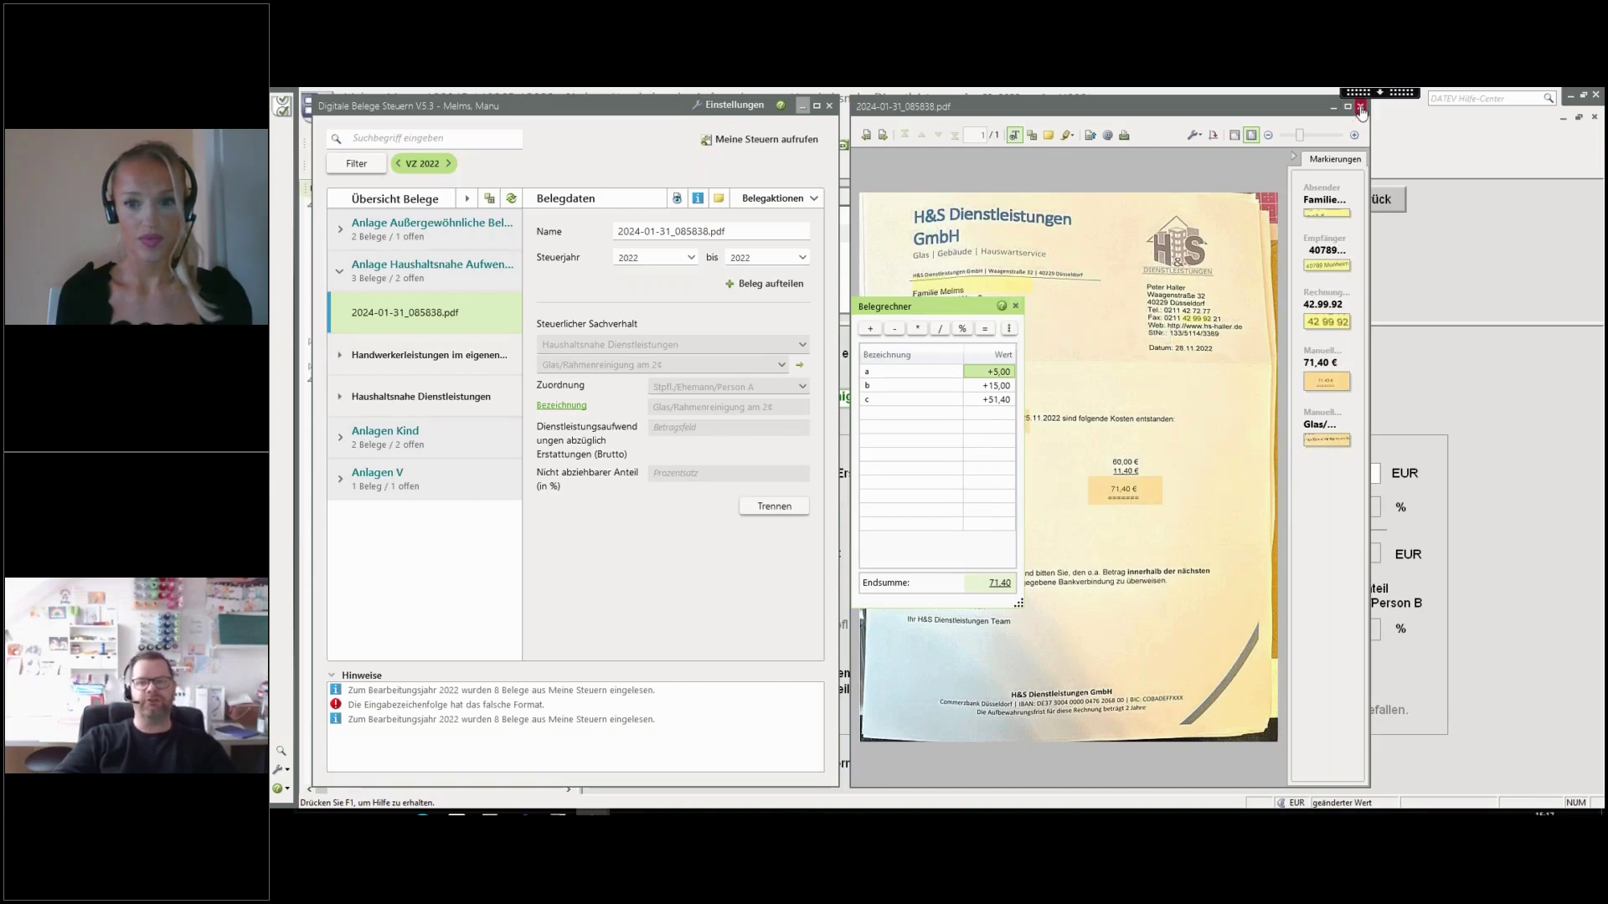
left_click(1014, 306)
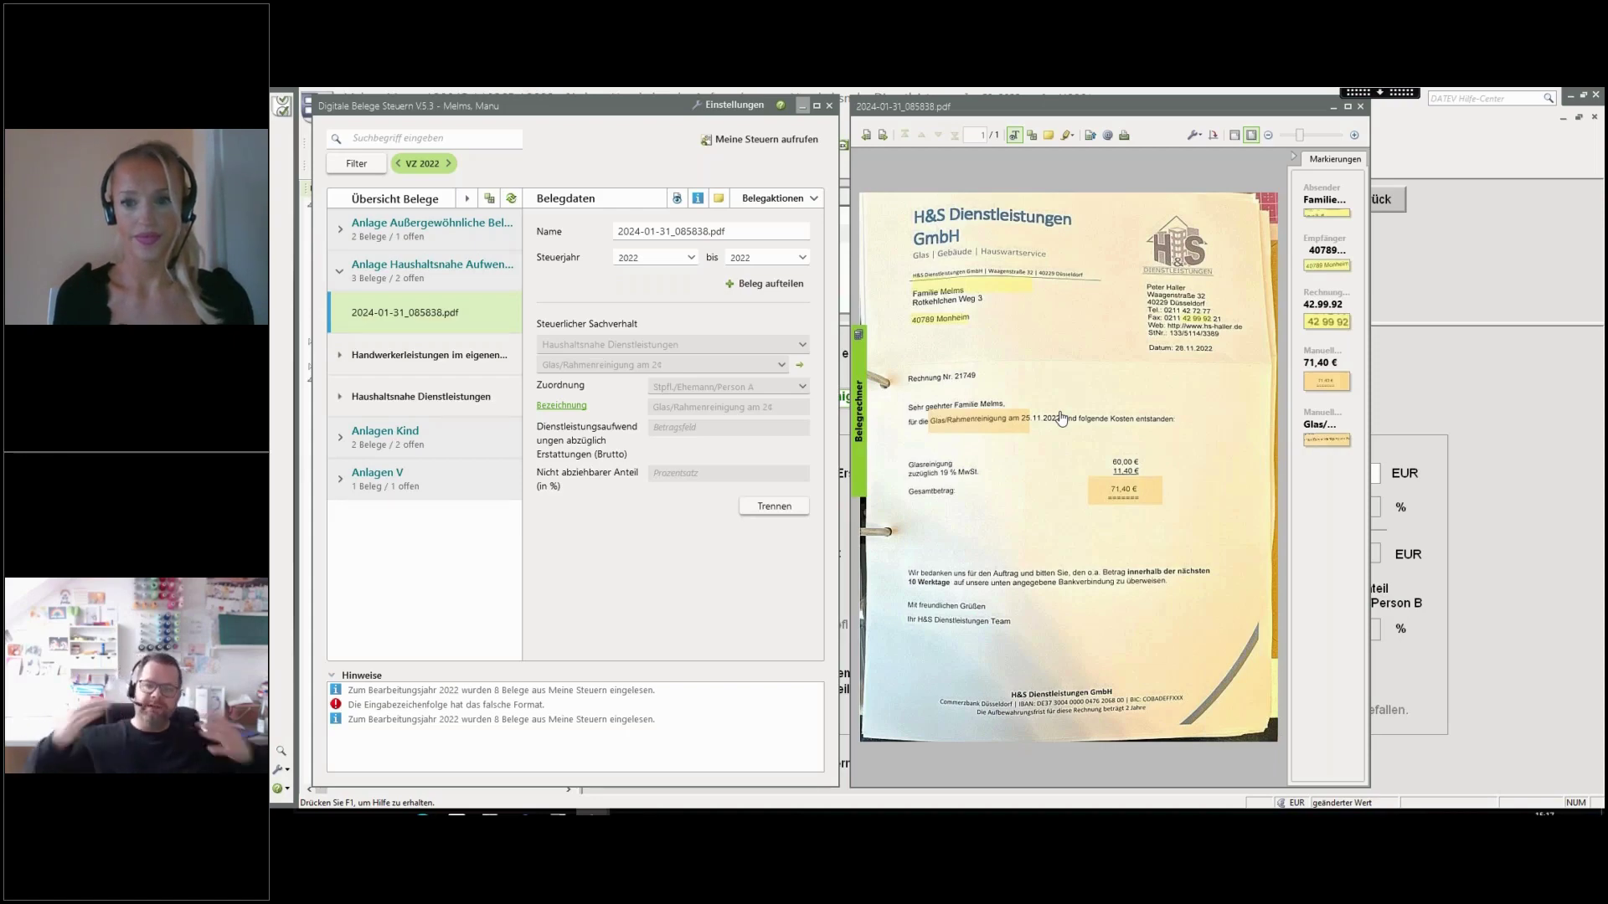
left_click(1360, 106)
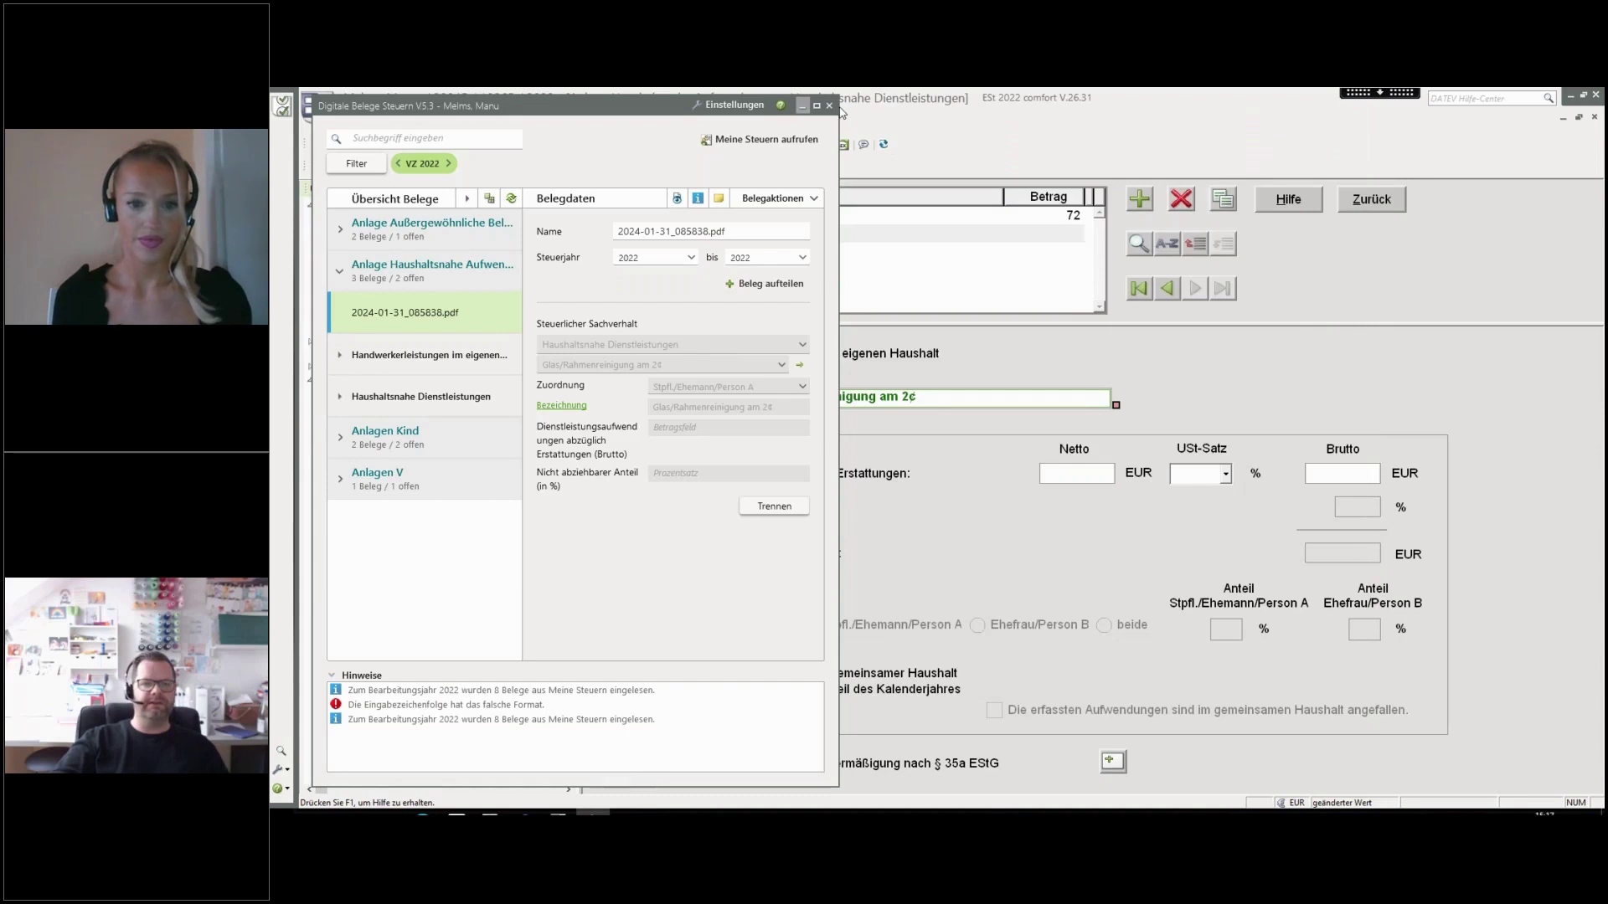
left_click(829, 106)
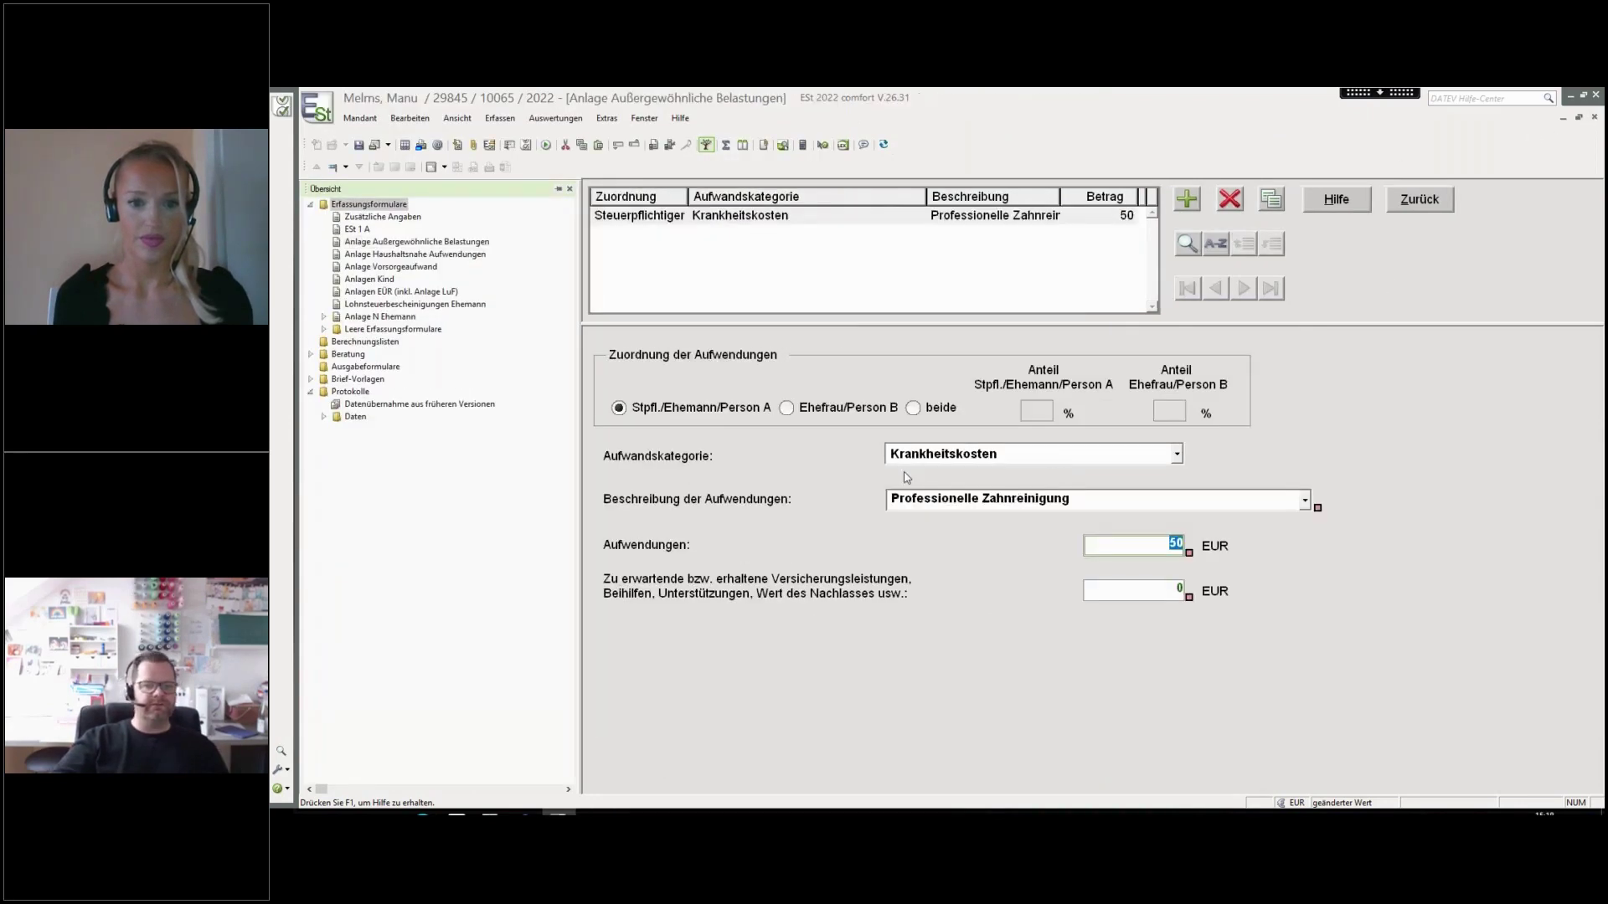
Leave the Andere Aufwendungen entry and close the Anlage Außergewöhnliche Belastungen form
left_click(1426, 204)
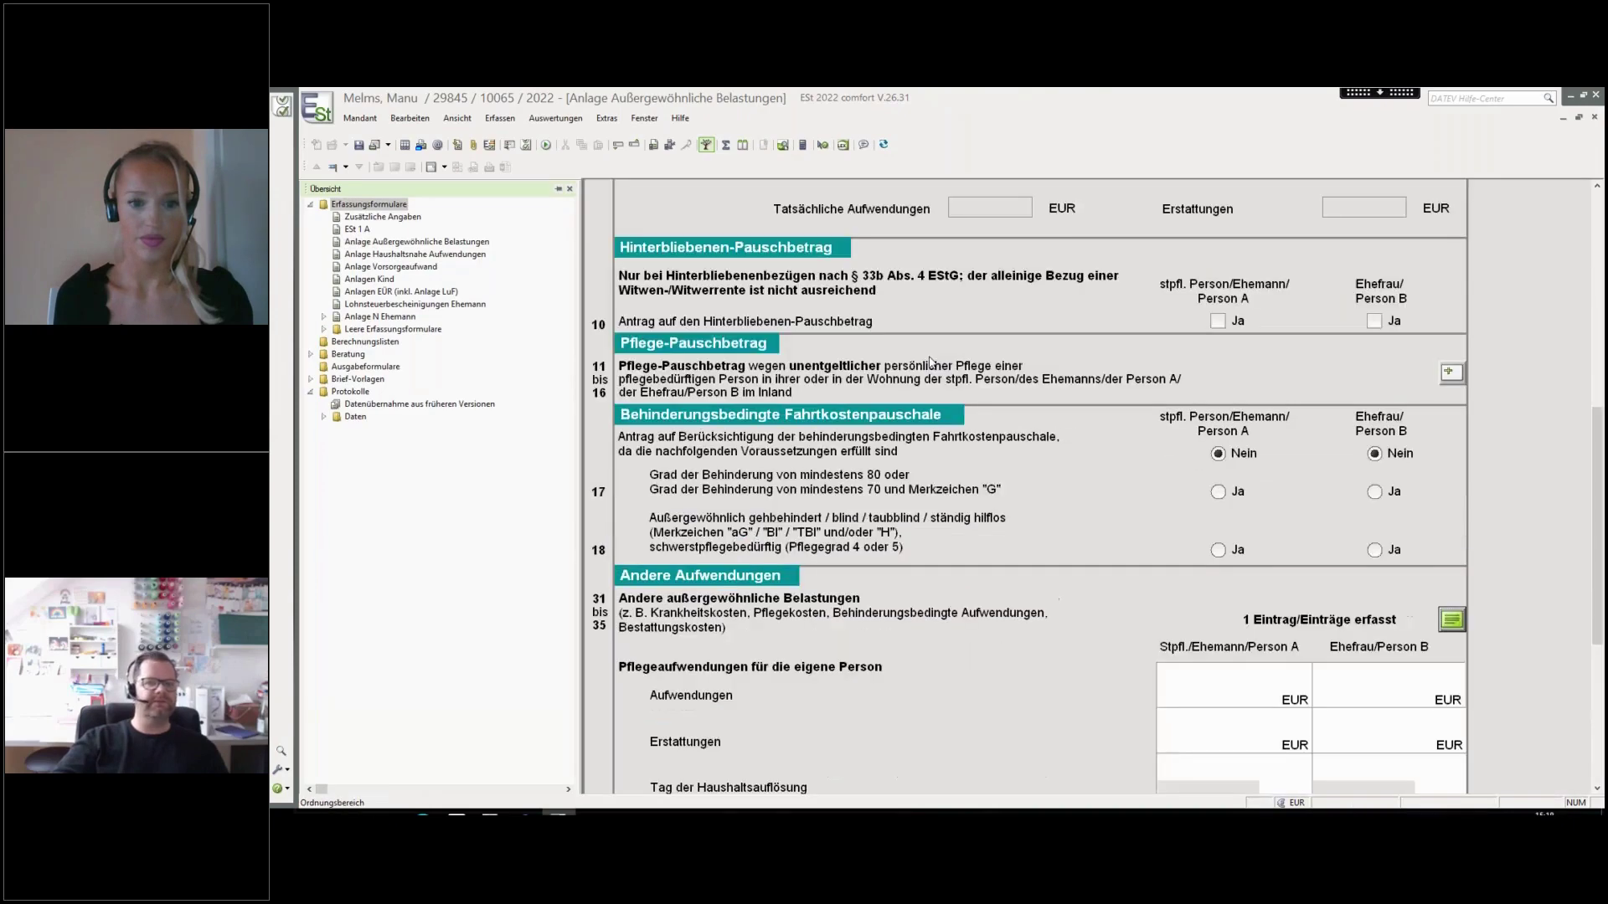
left_click(1595, 118)
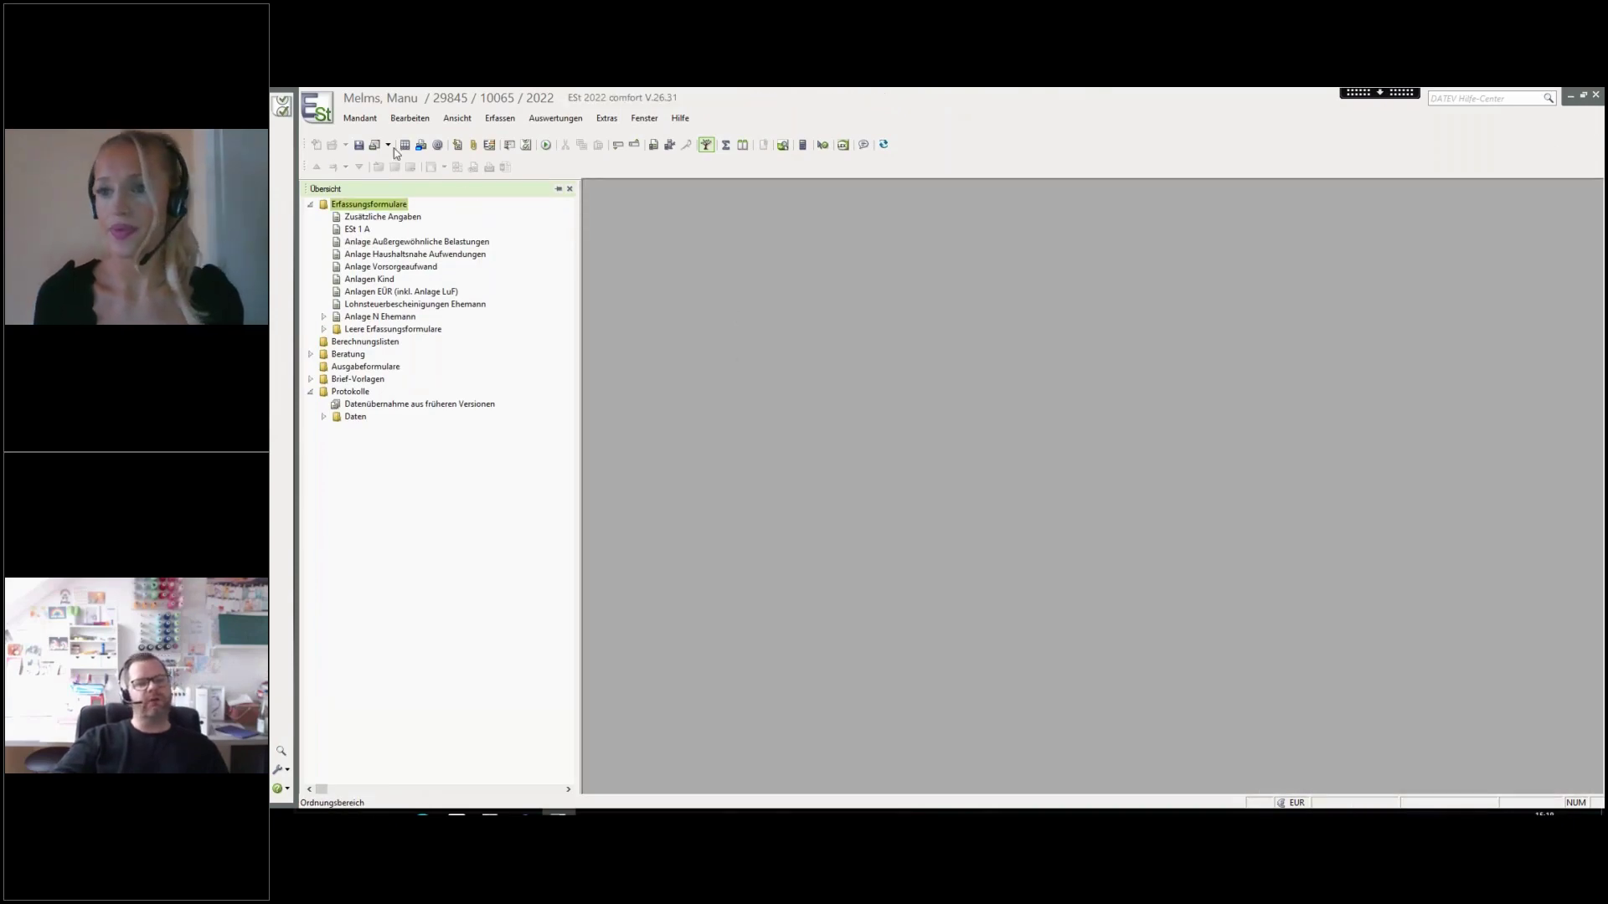
Send ESt 1 A, Anlage Vorsorgeaufwand, Anlage Kind and Anlage N Ehemann to Meine Steuern as an individual selection, declining the e-mail template
left_click(362, 121)
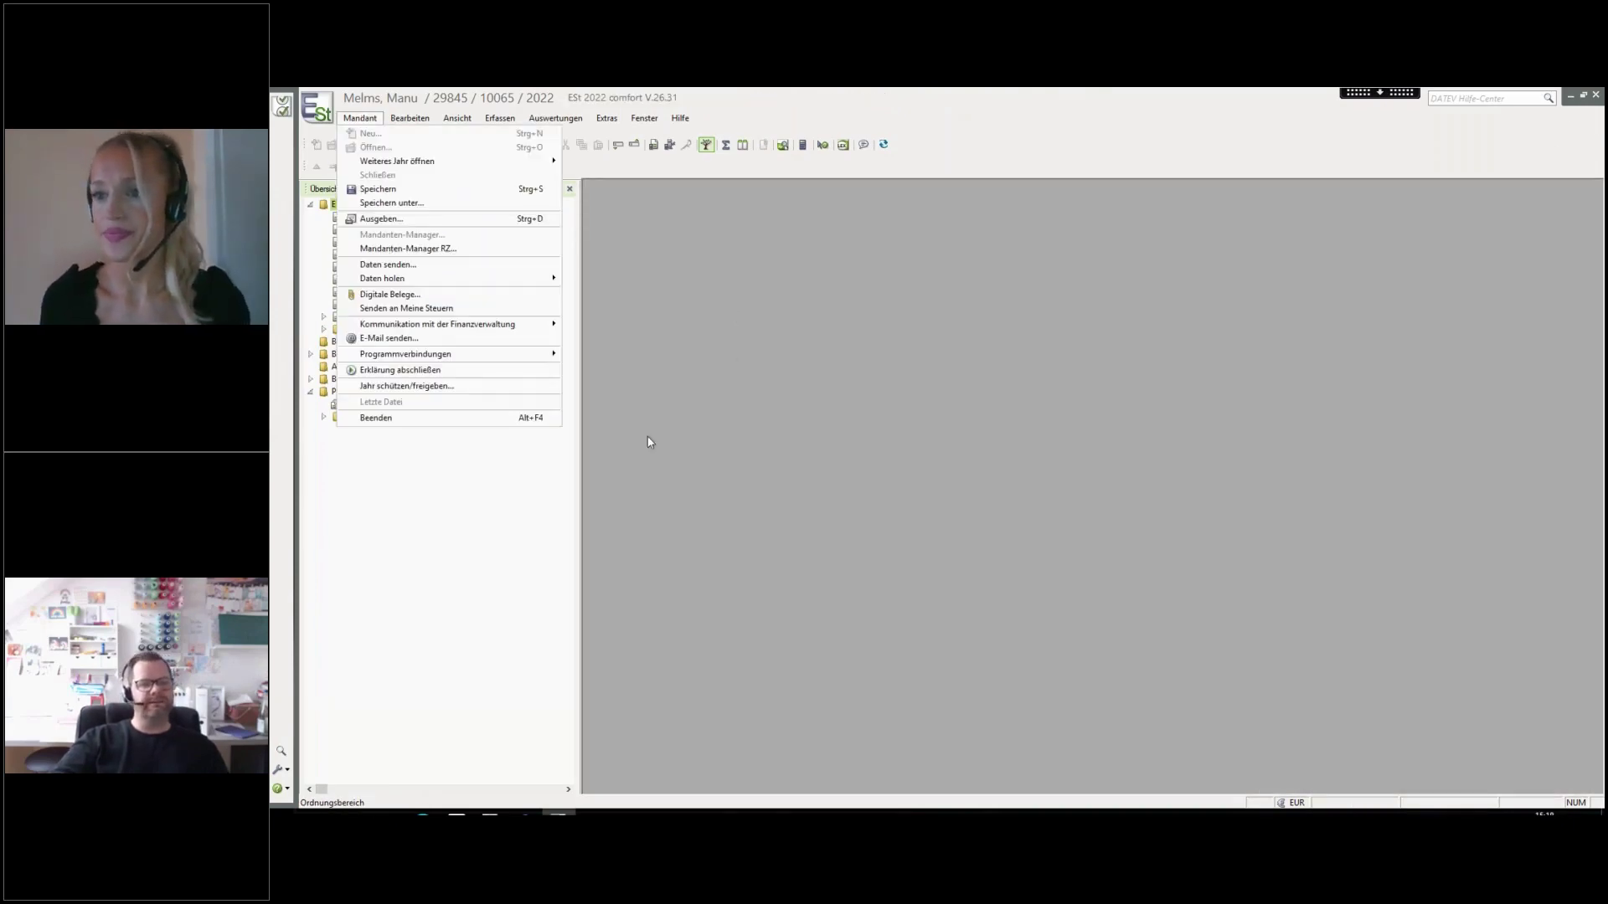
left_click(479, 311)
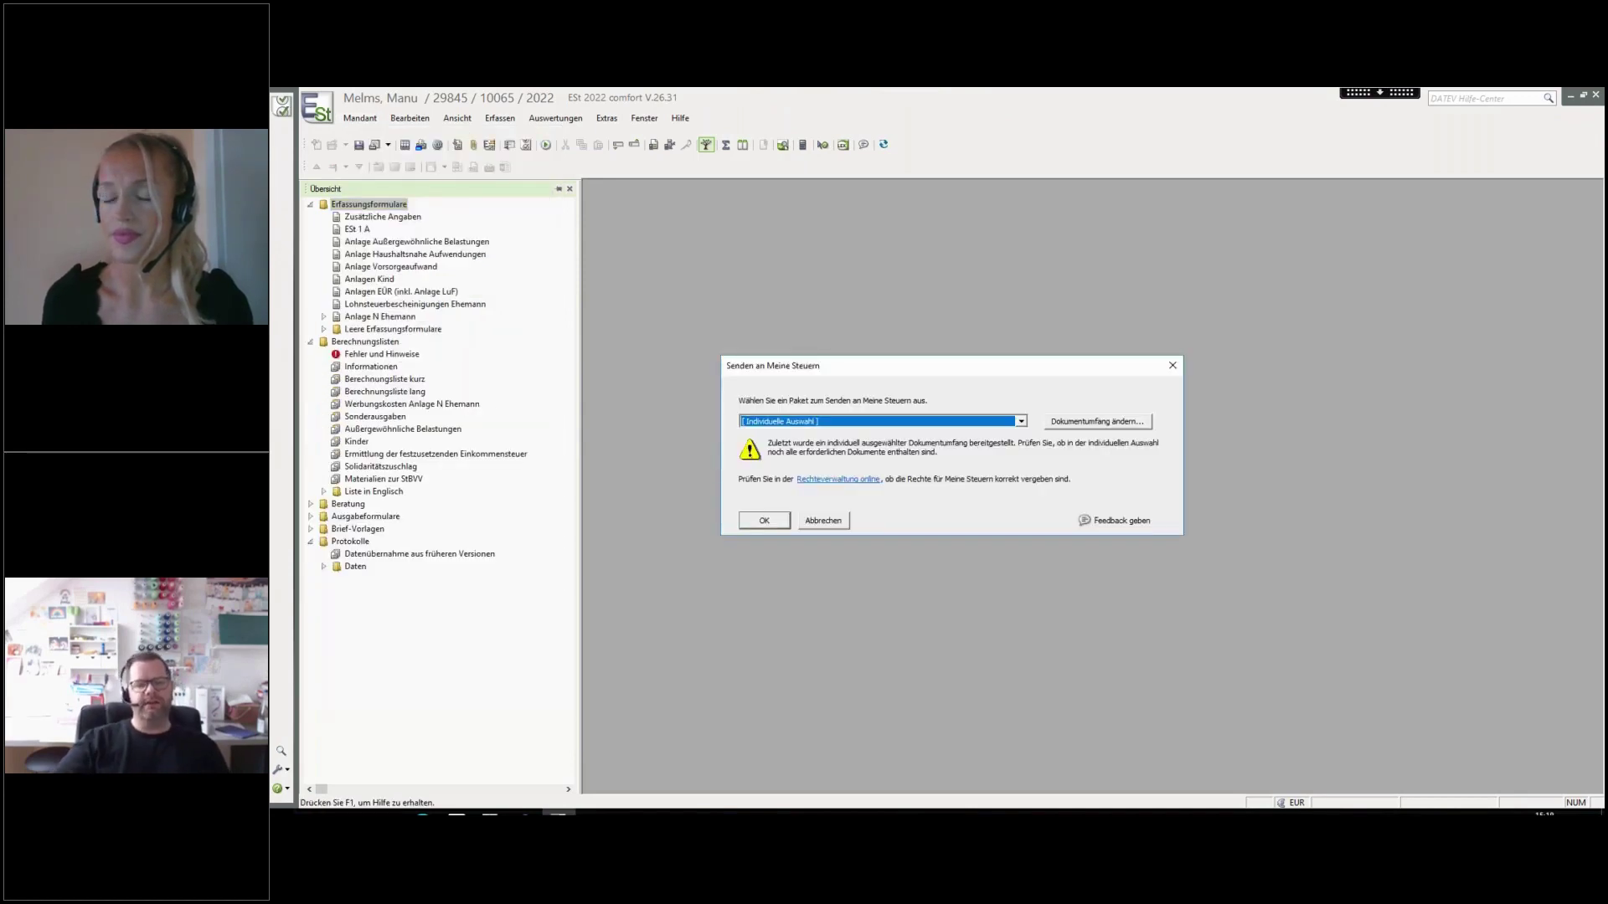
left_click(1069, 423)
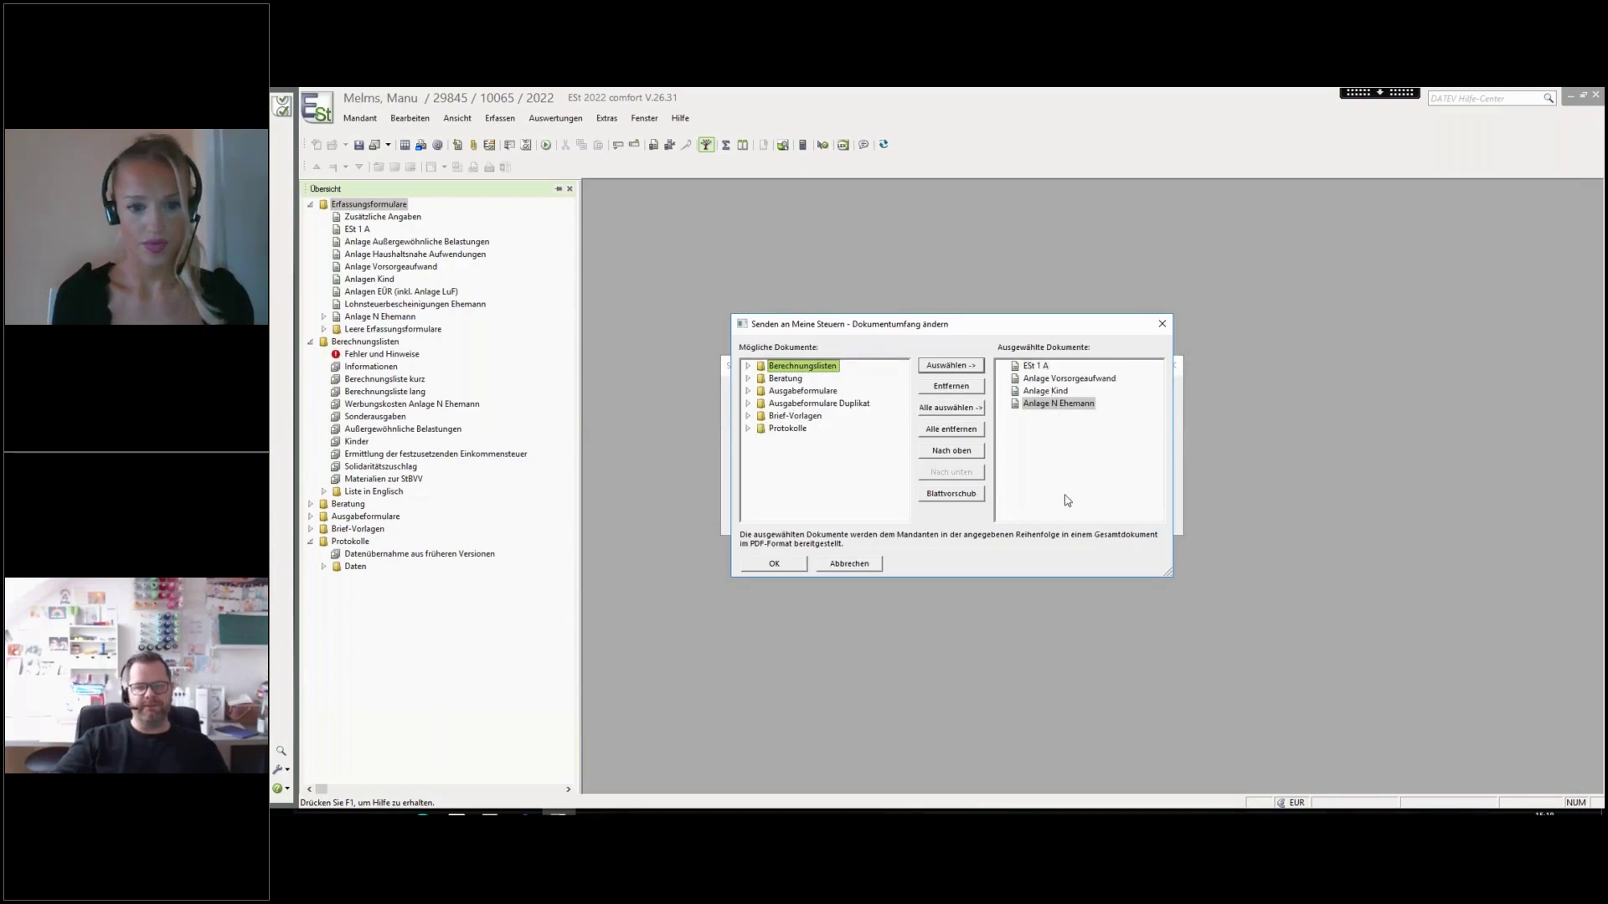
key("Return")
left_click(773, 525)
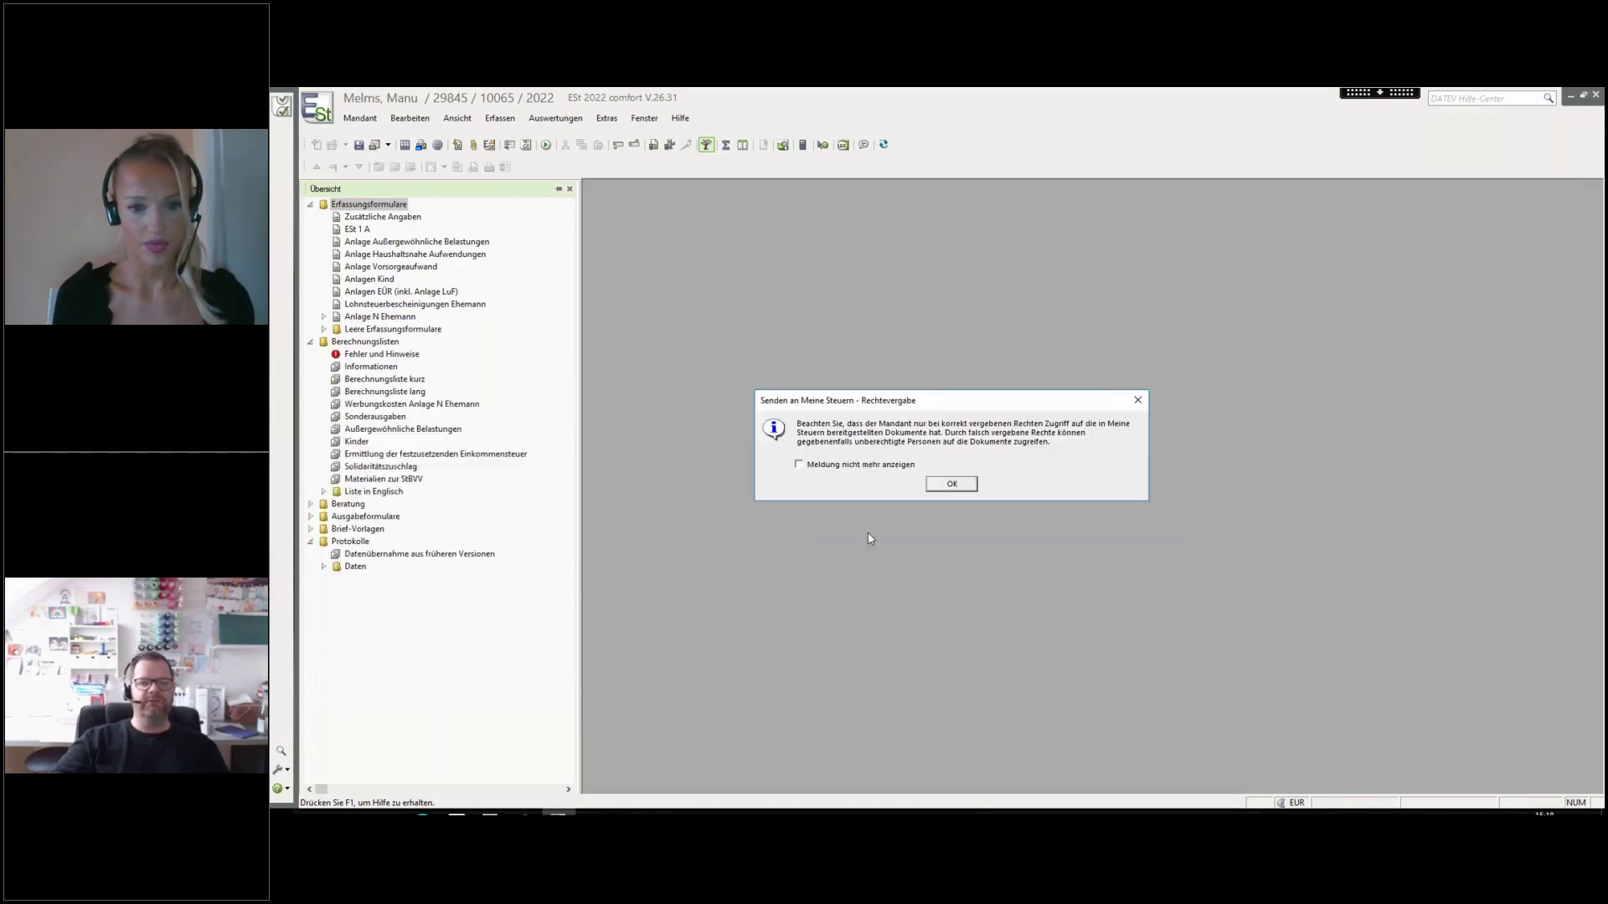
left_click(955, 489)
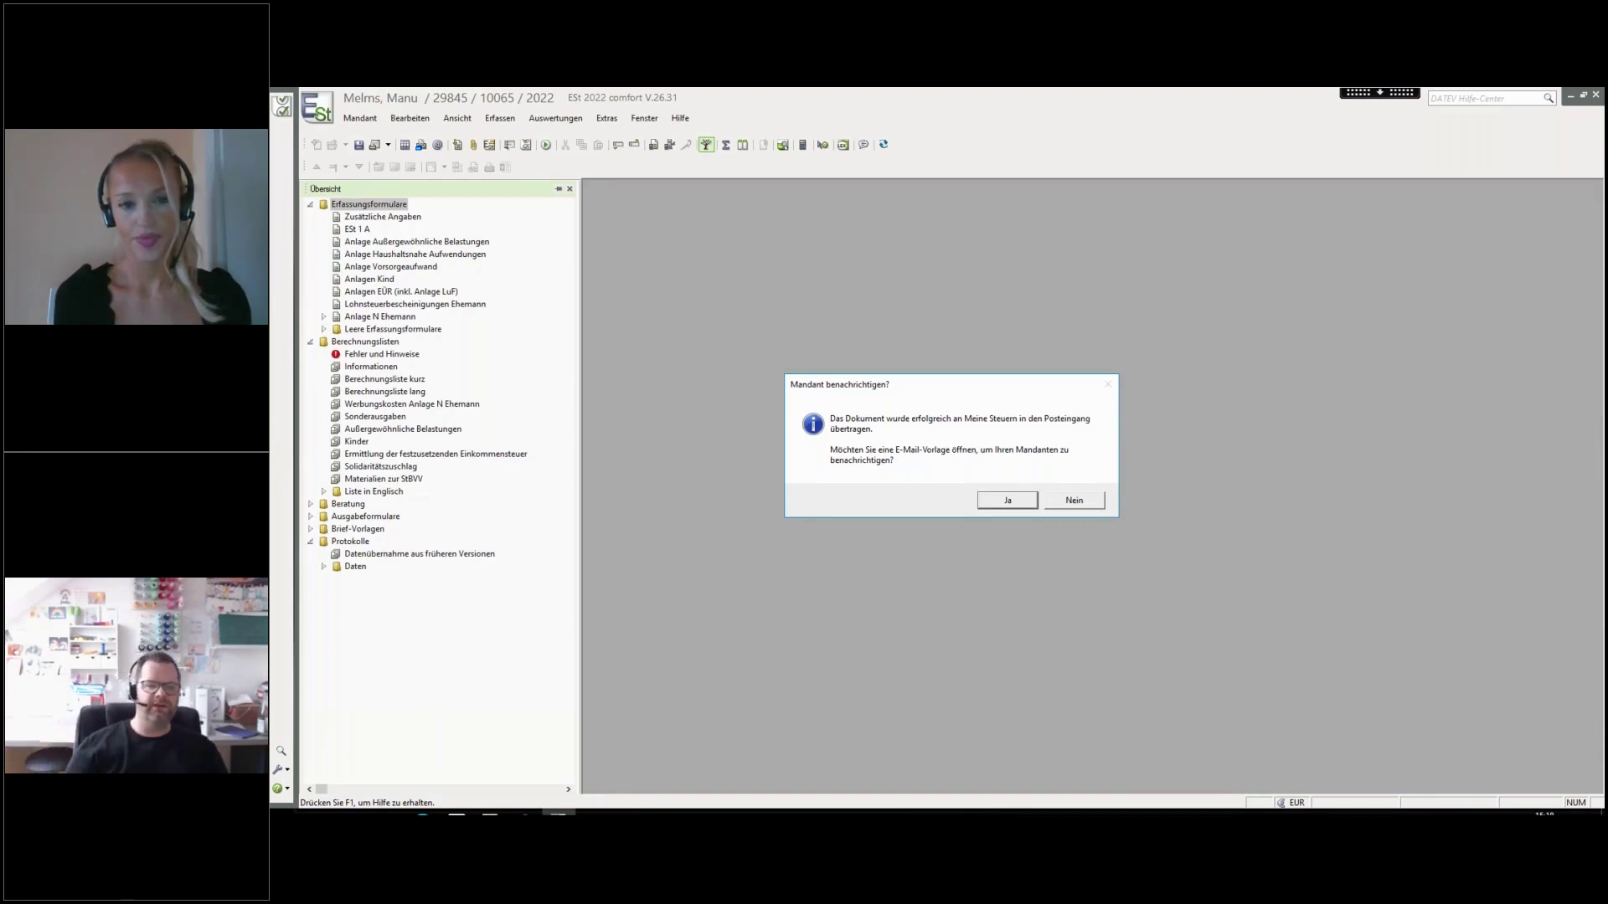
left_click(1074, 500)
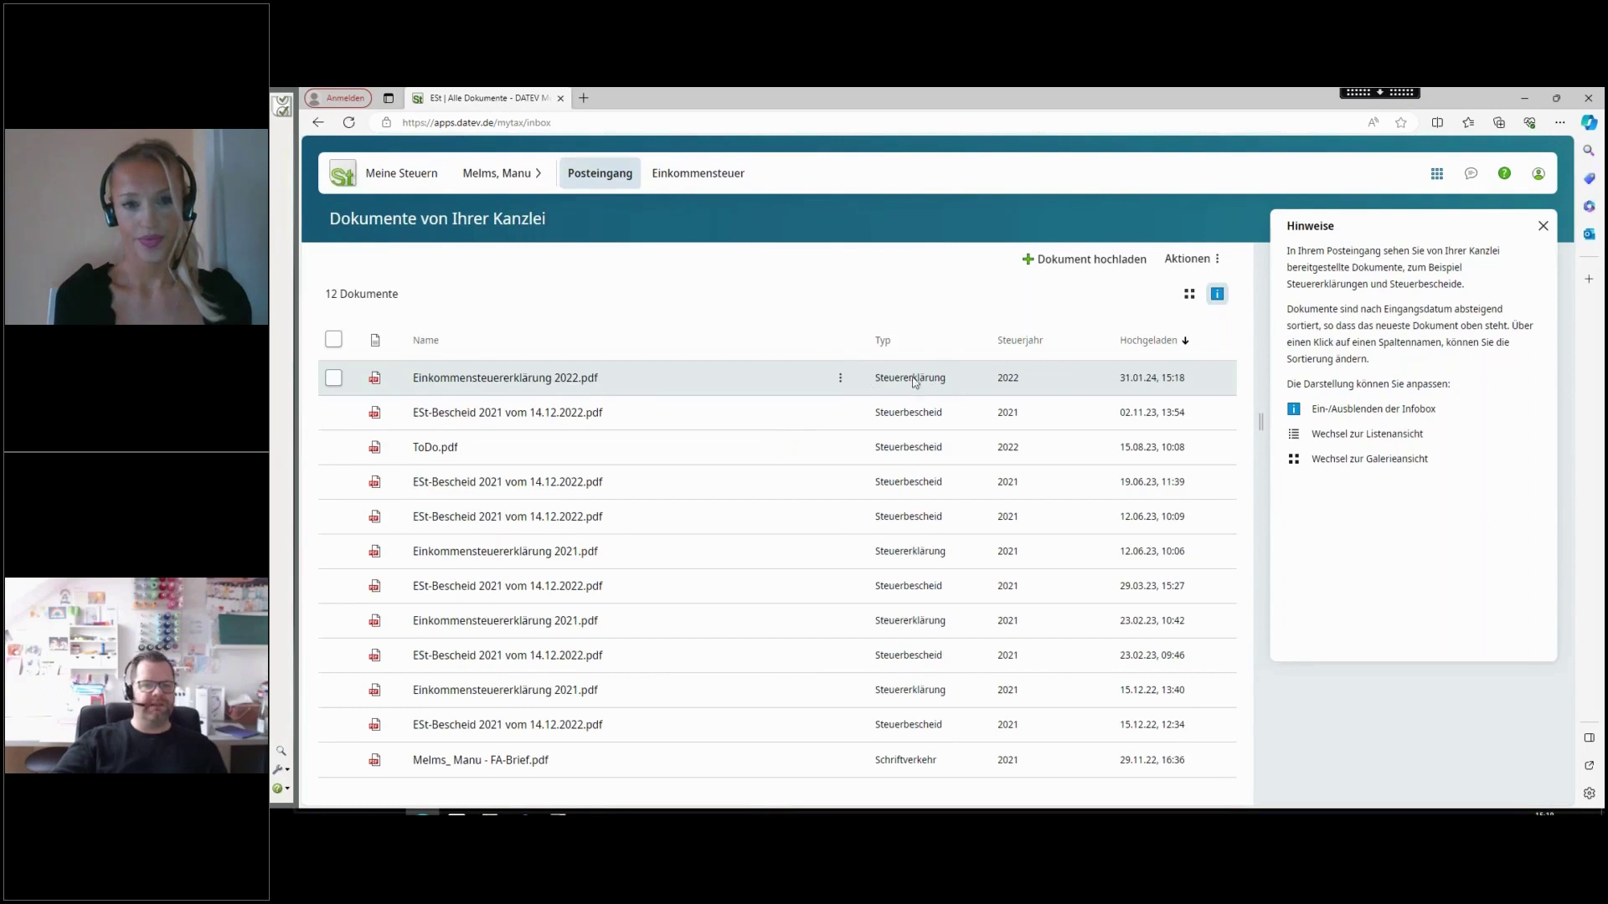
View the Einkommensteuererklärung 2022.pdf in the Meine Steuern inbox in the browser and close it
left_click(585, 382)
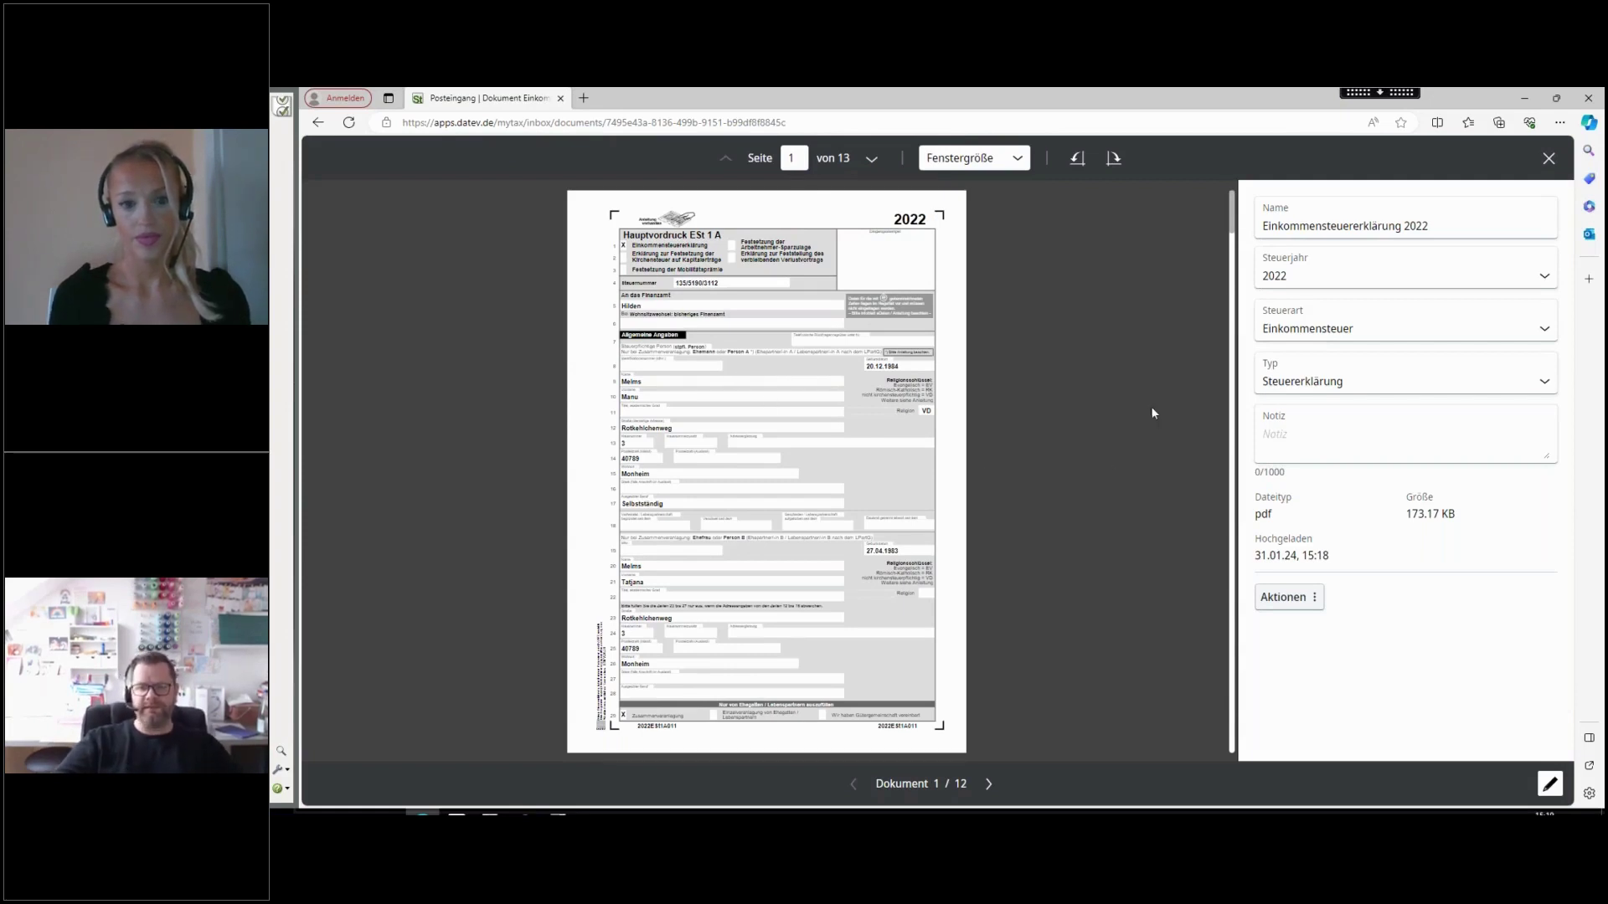
left_click(1548, 158)
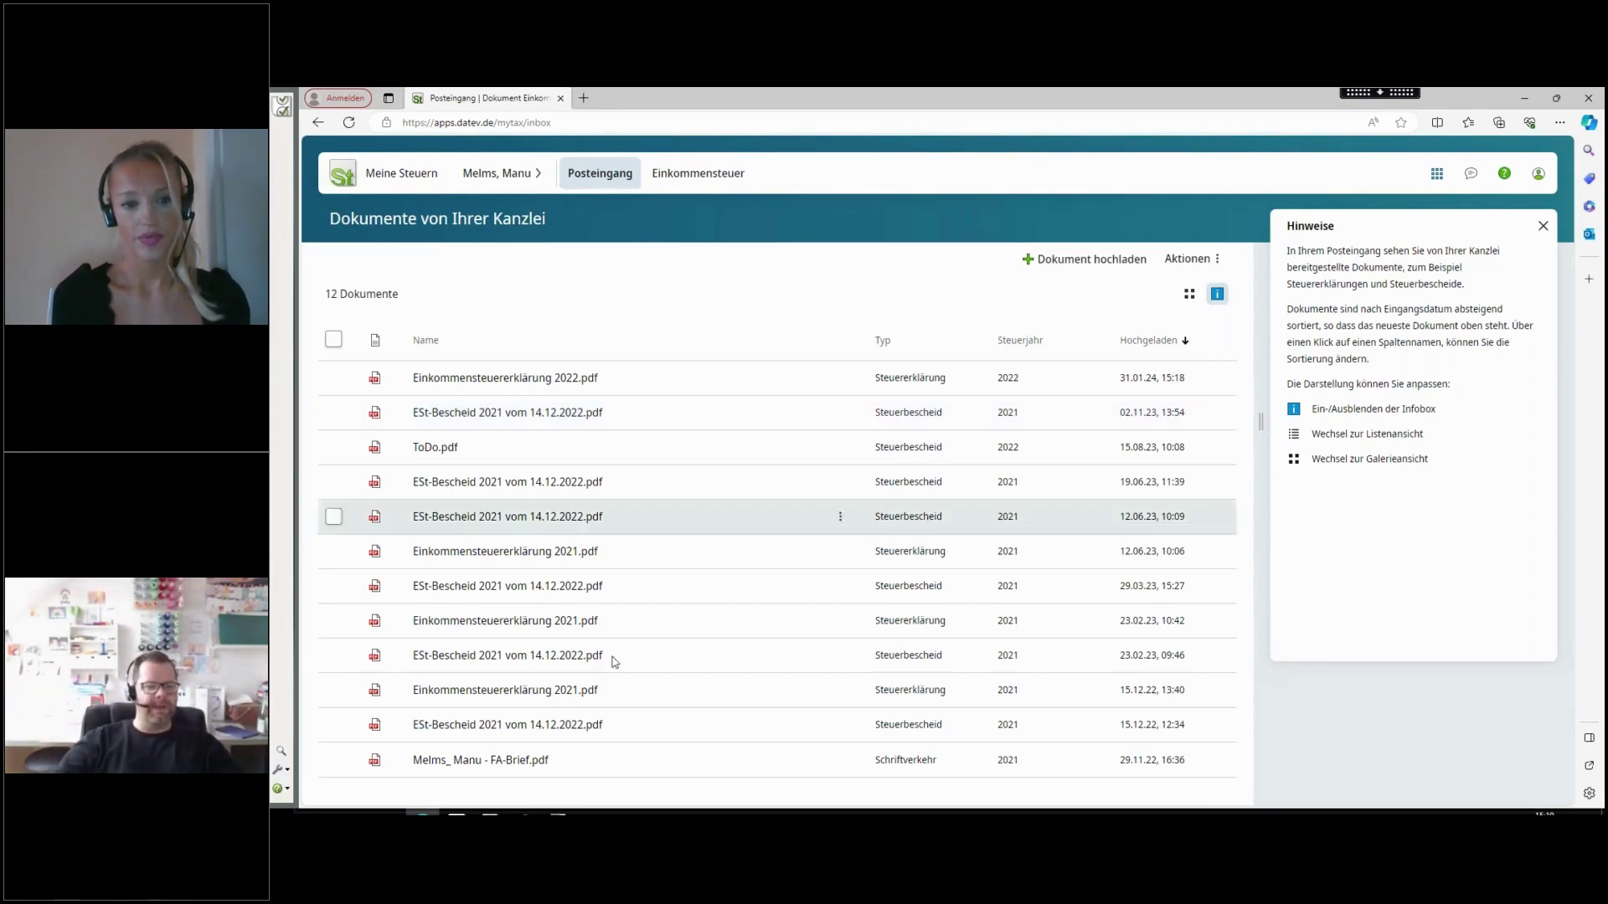
In DATEV Arbeitsplatz, send the ESt-Bescheid 2021 vom 14.12.2022 document online as Originaldokument
left_click(512, 805)
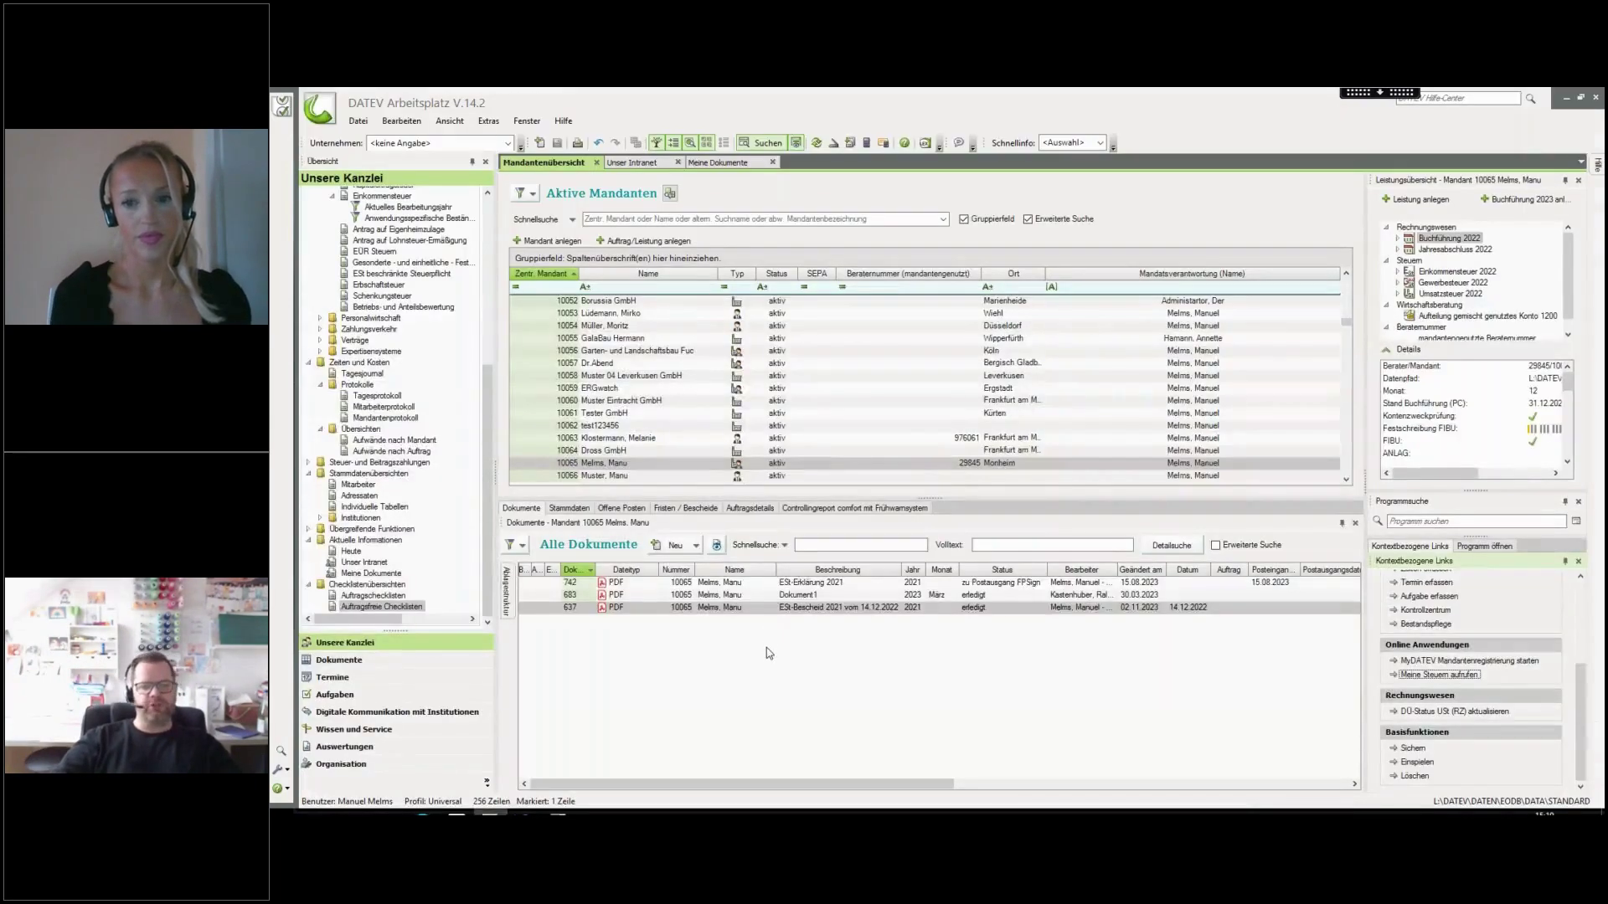
left_click(832, 613)
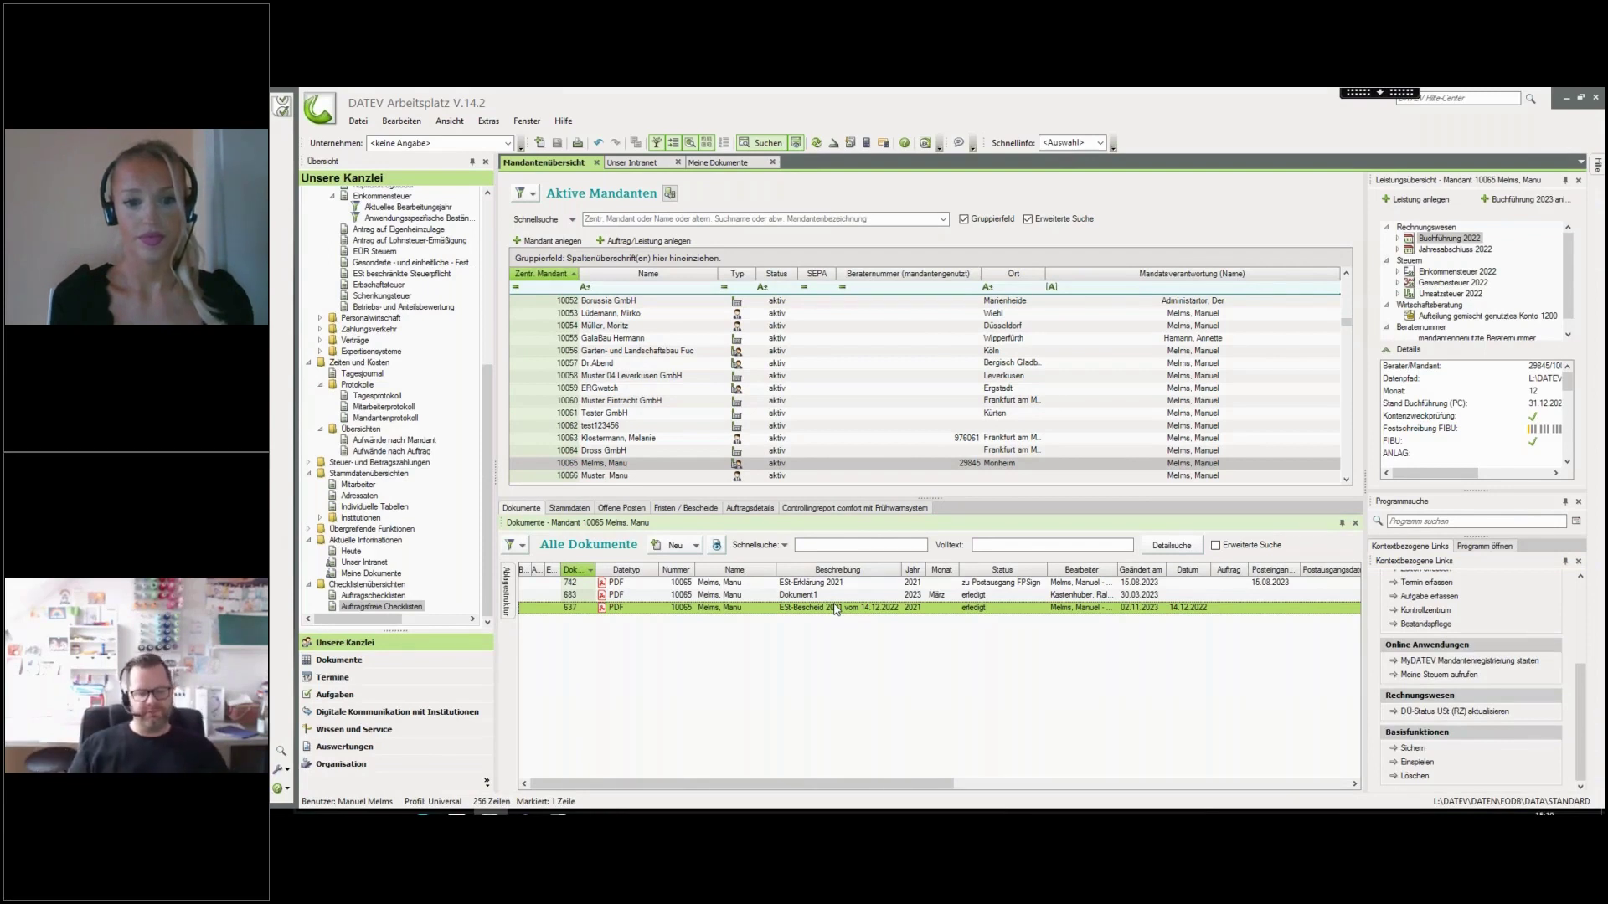
right_click(835, 609)
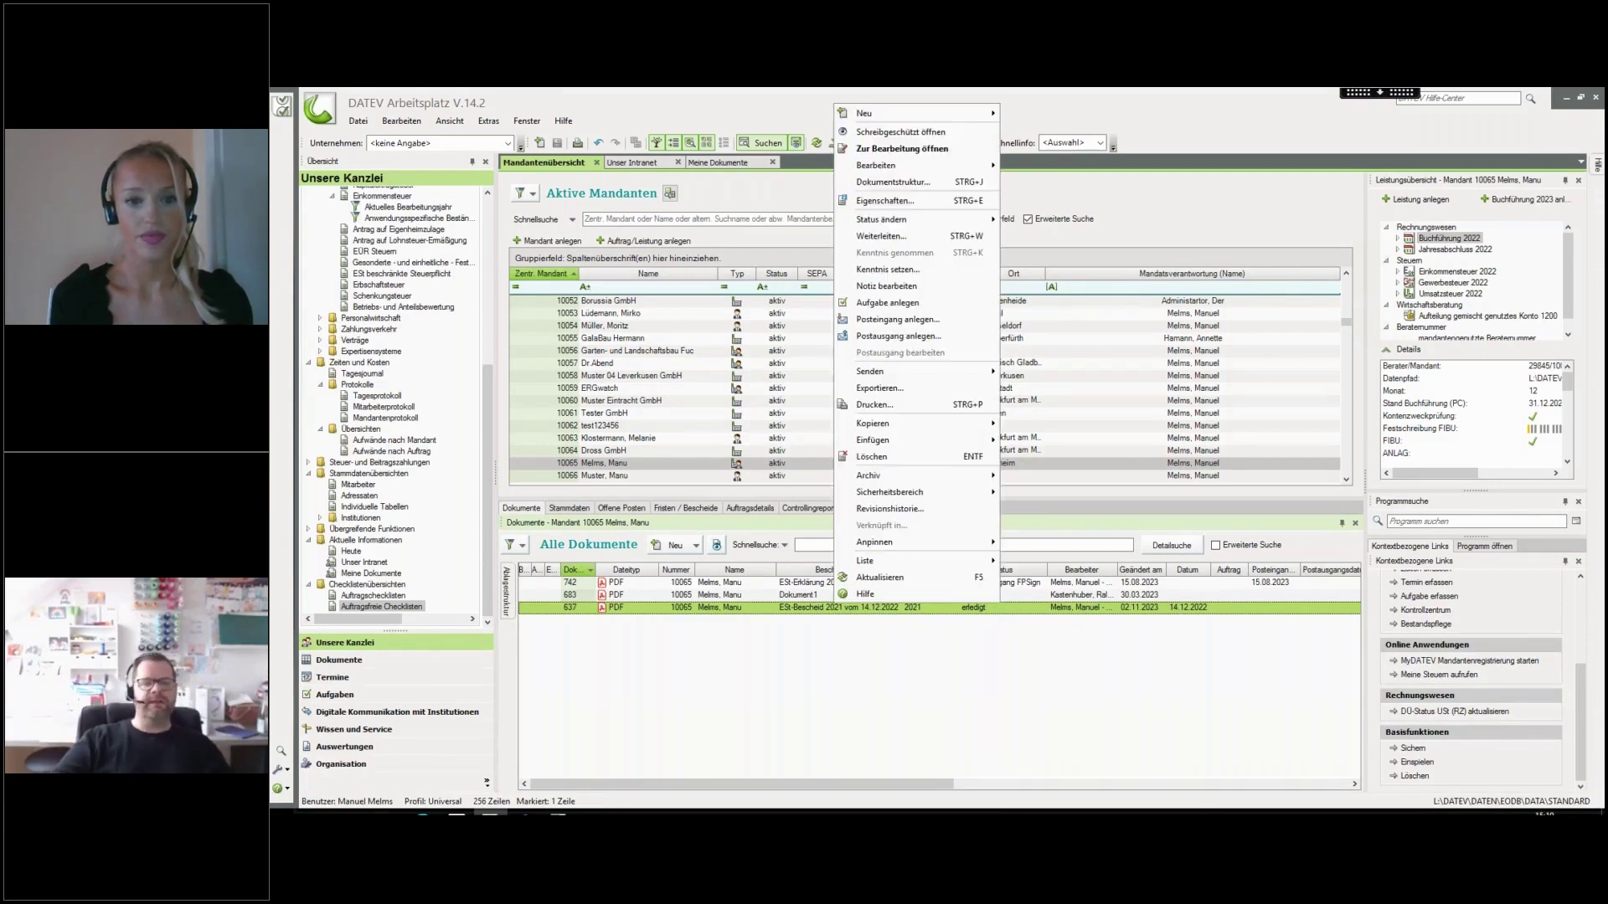
mouse_move(971, 374)
left_click(1062, 423)
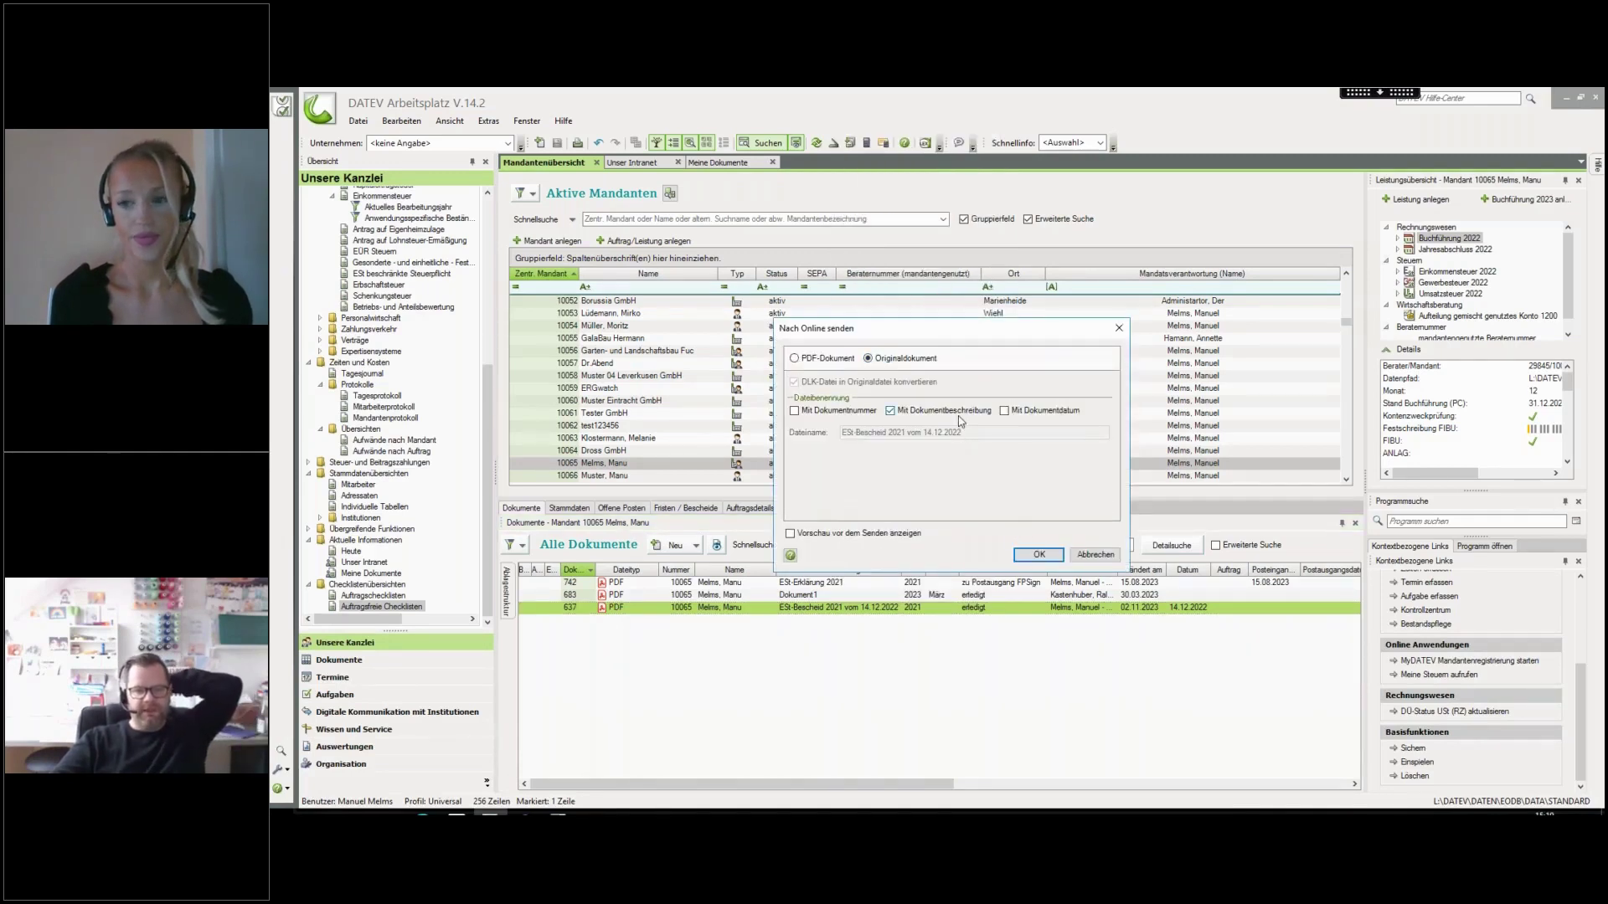
double_click(960, 420)
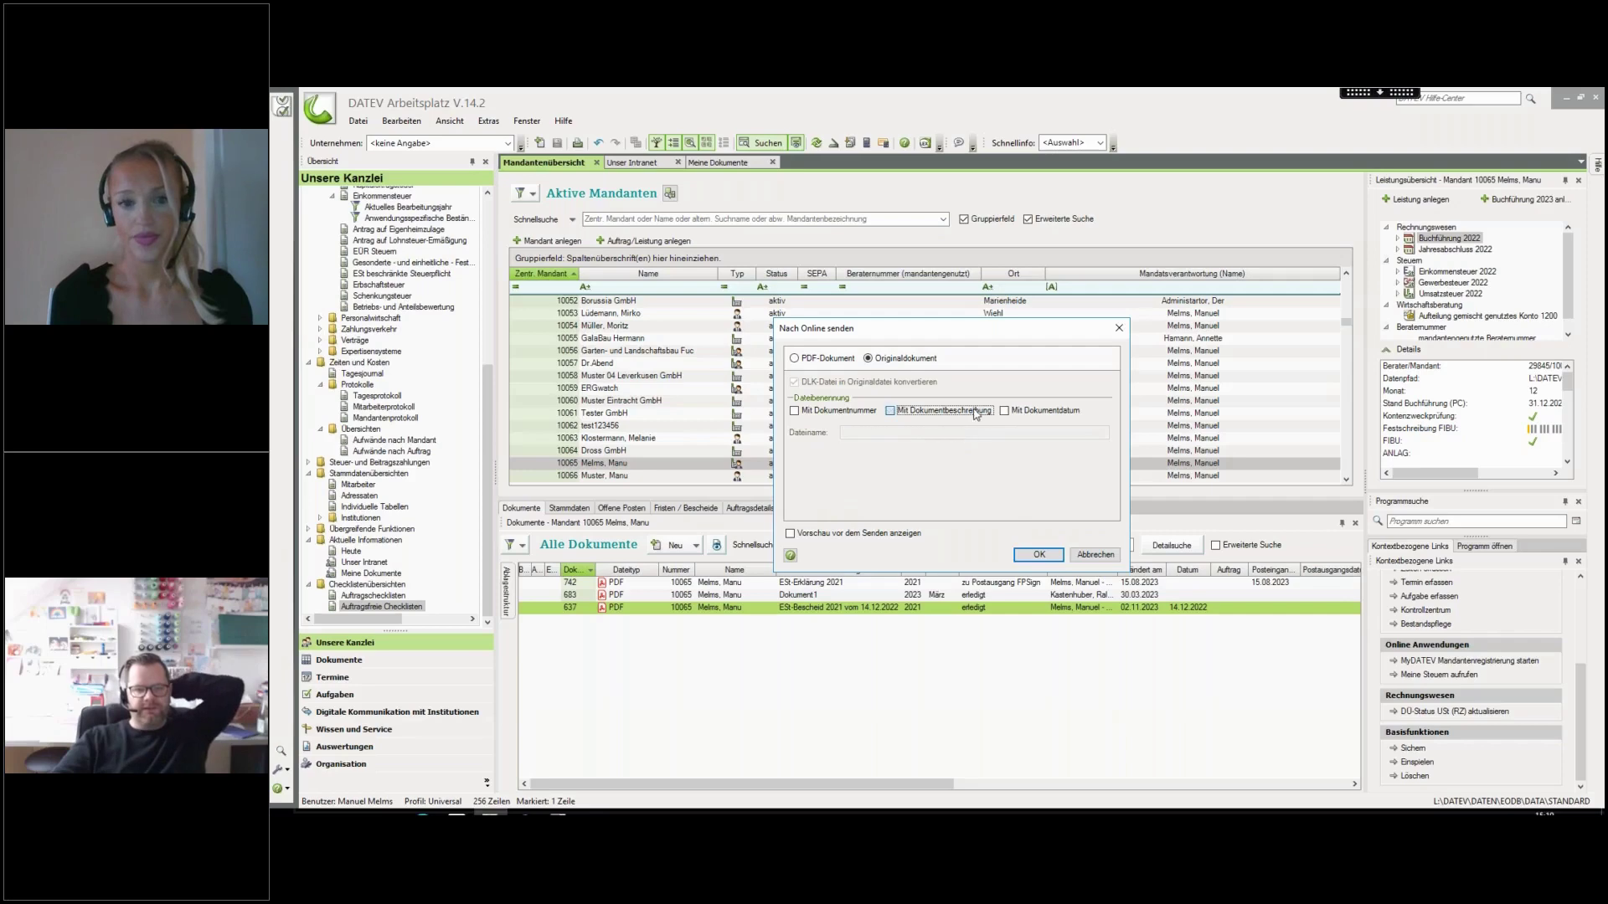
left_click(1043, 557)
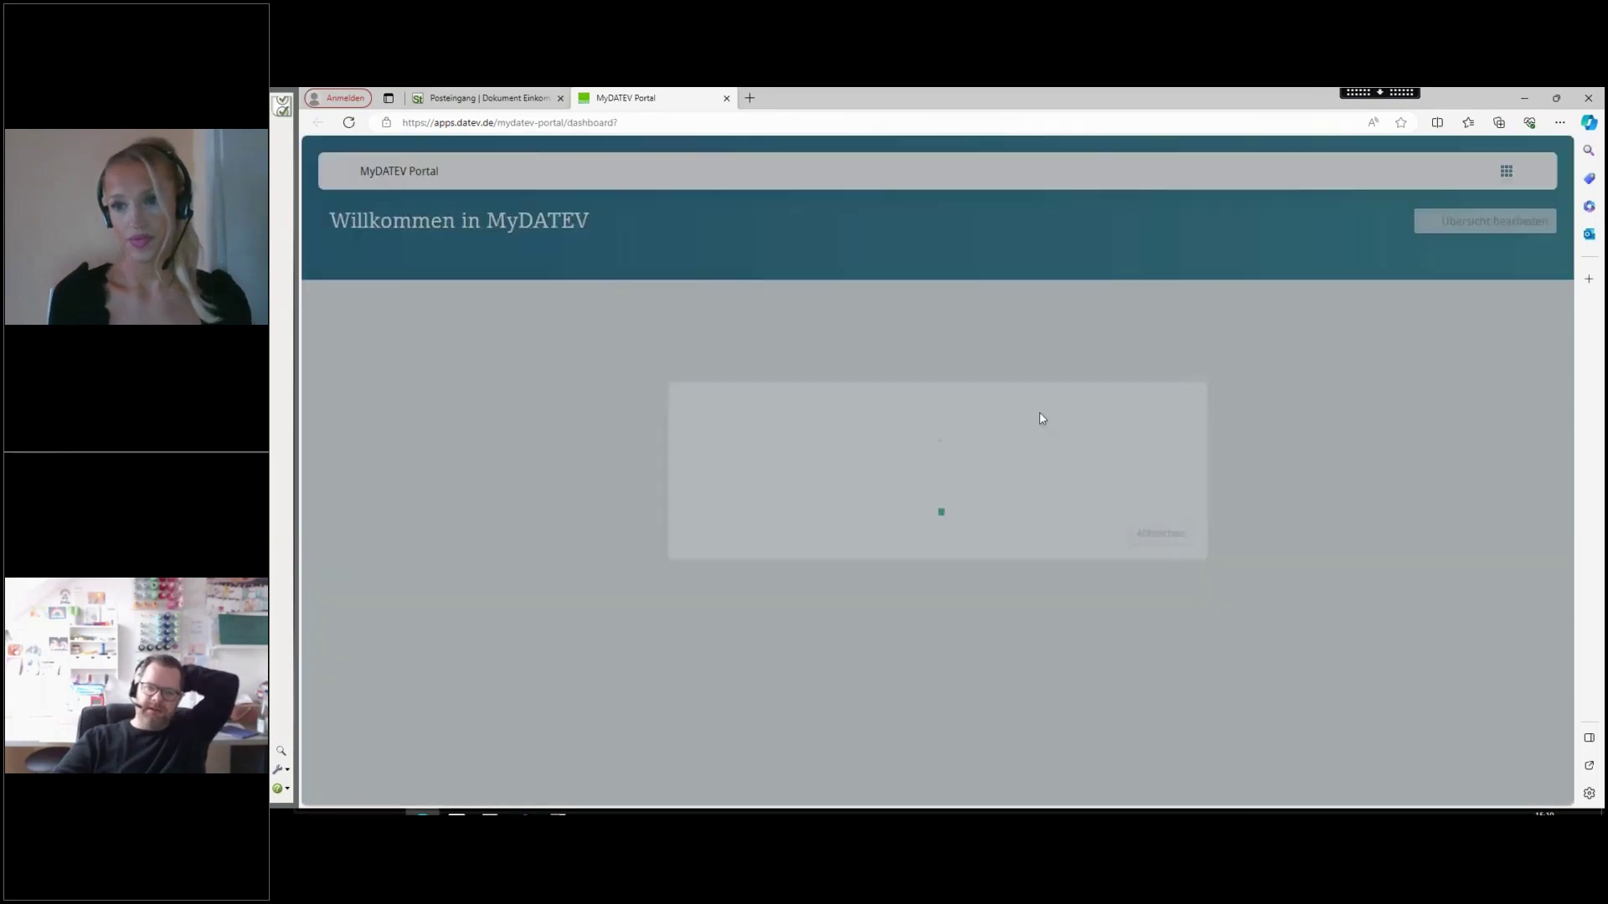
Choose Meine Steuern as the destination for the document and set the Steuerart to Einkommensteuer
left_click(772, 484)
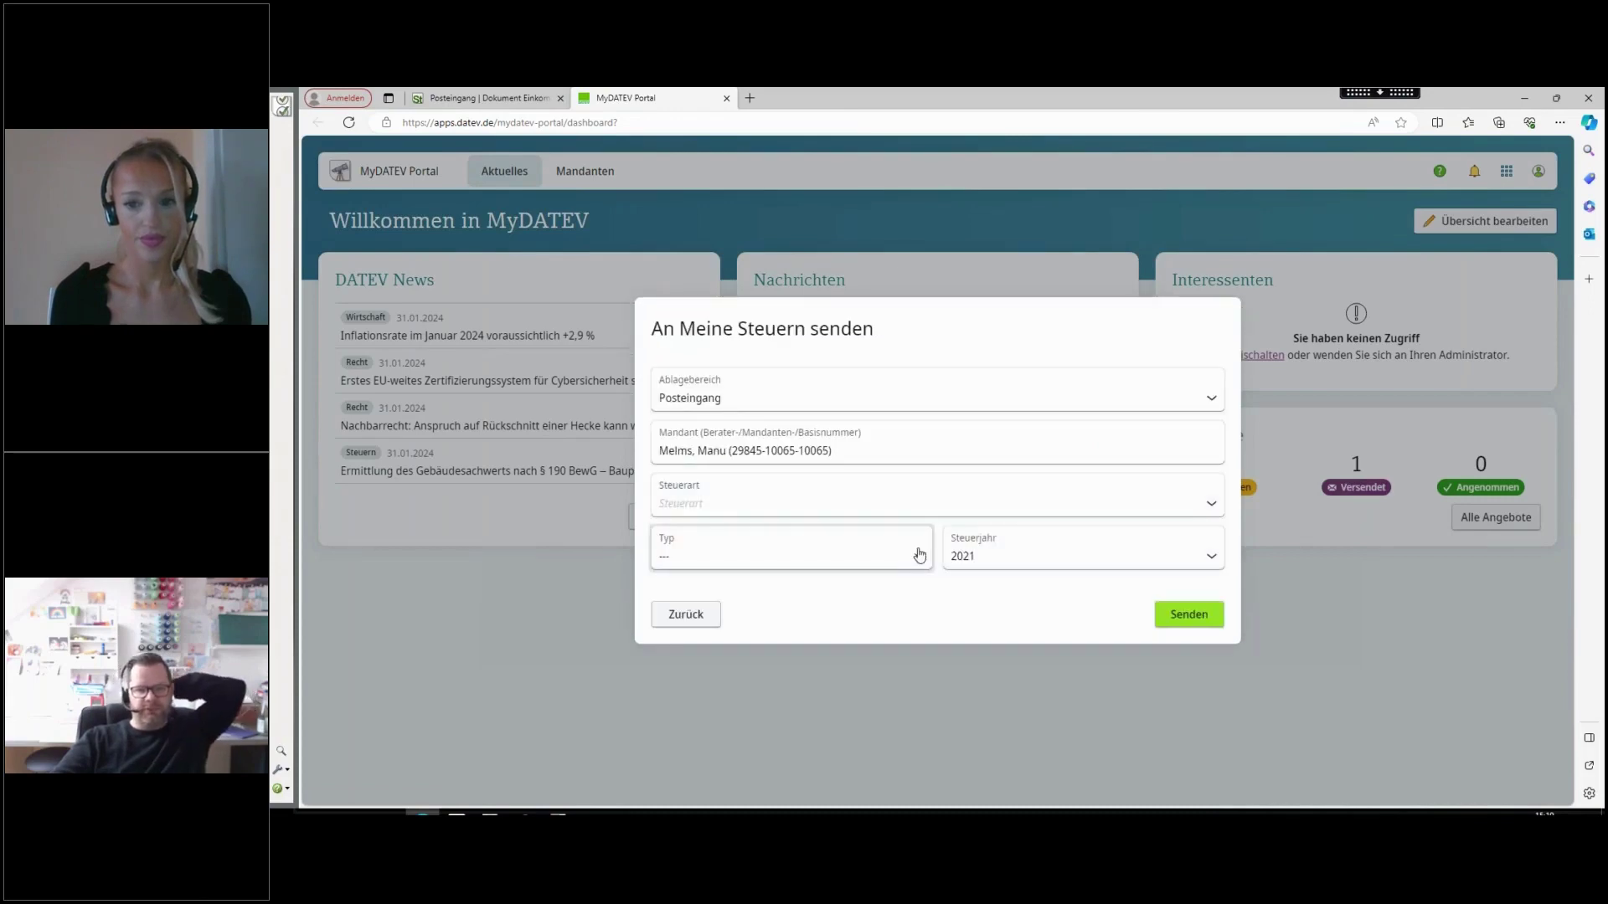
left_click(809, 503)
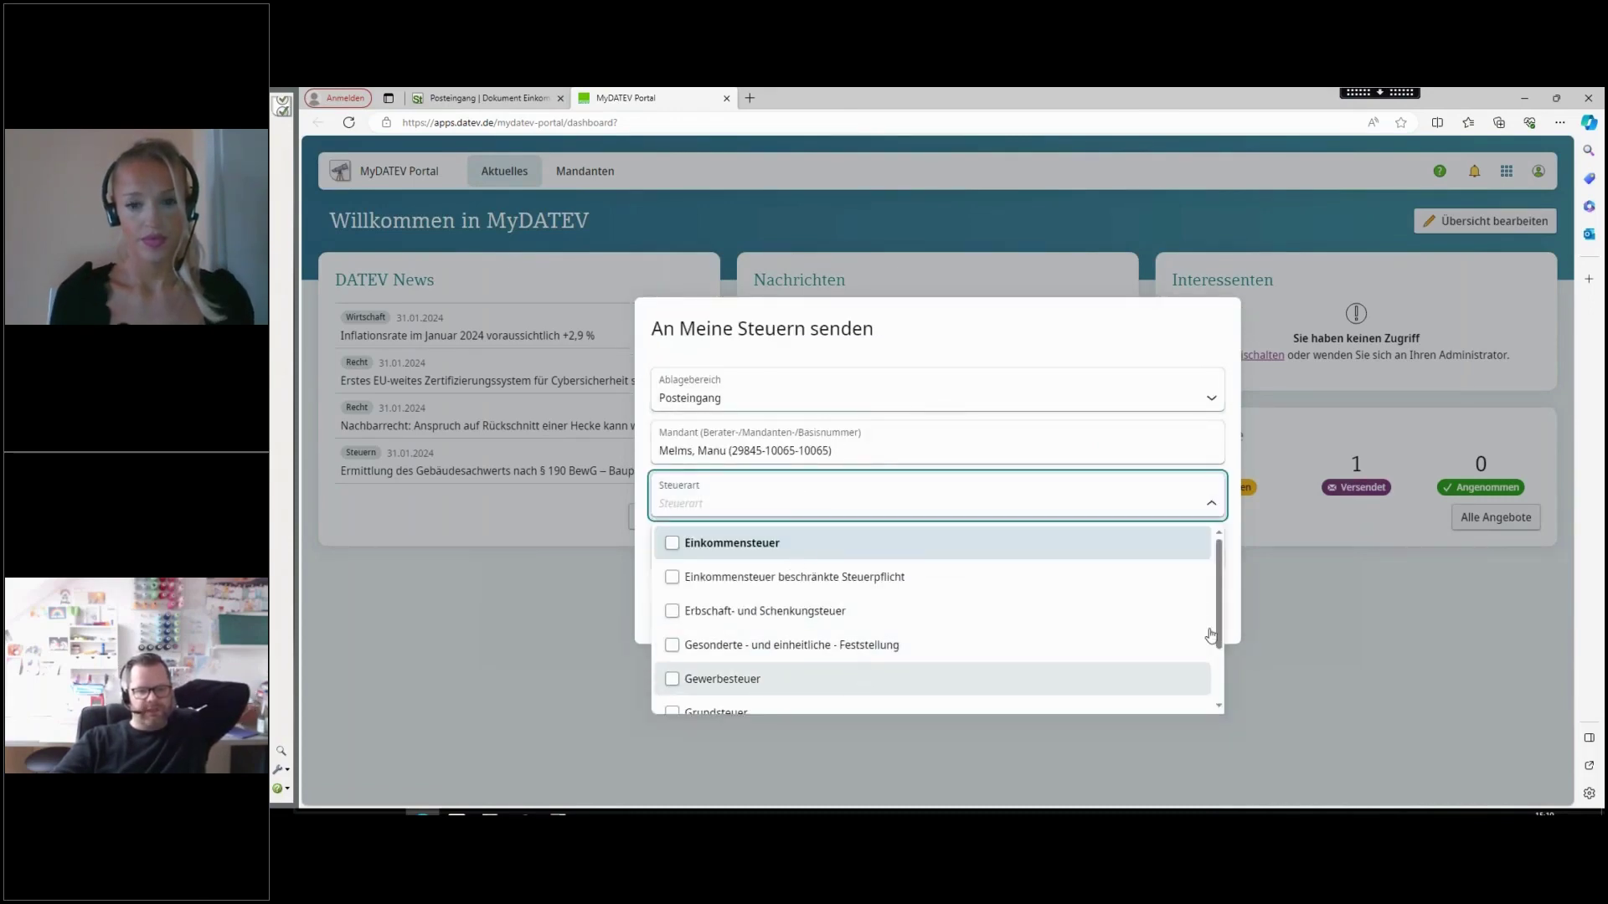
left_click_drag(1213, 636, 1215, 697)
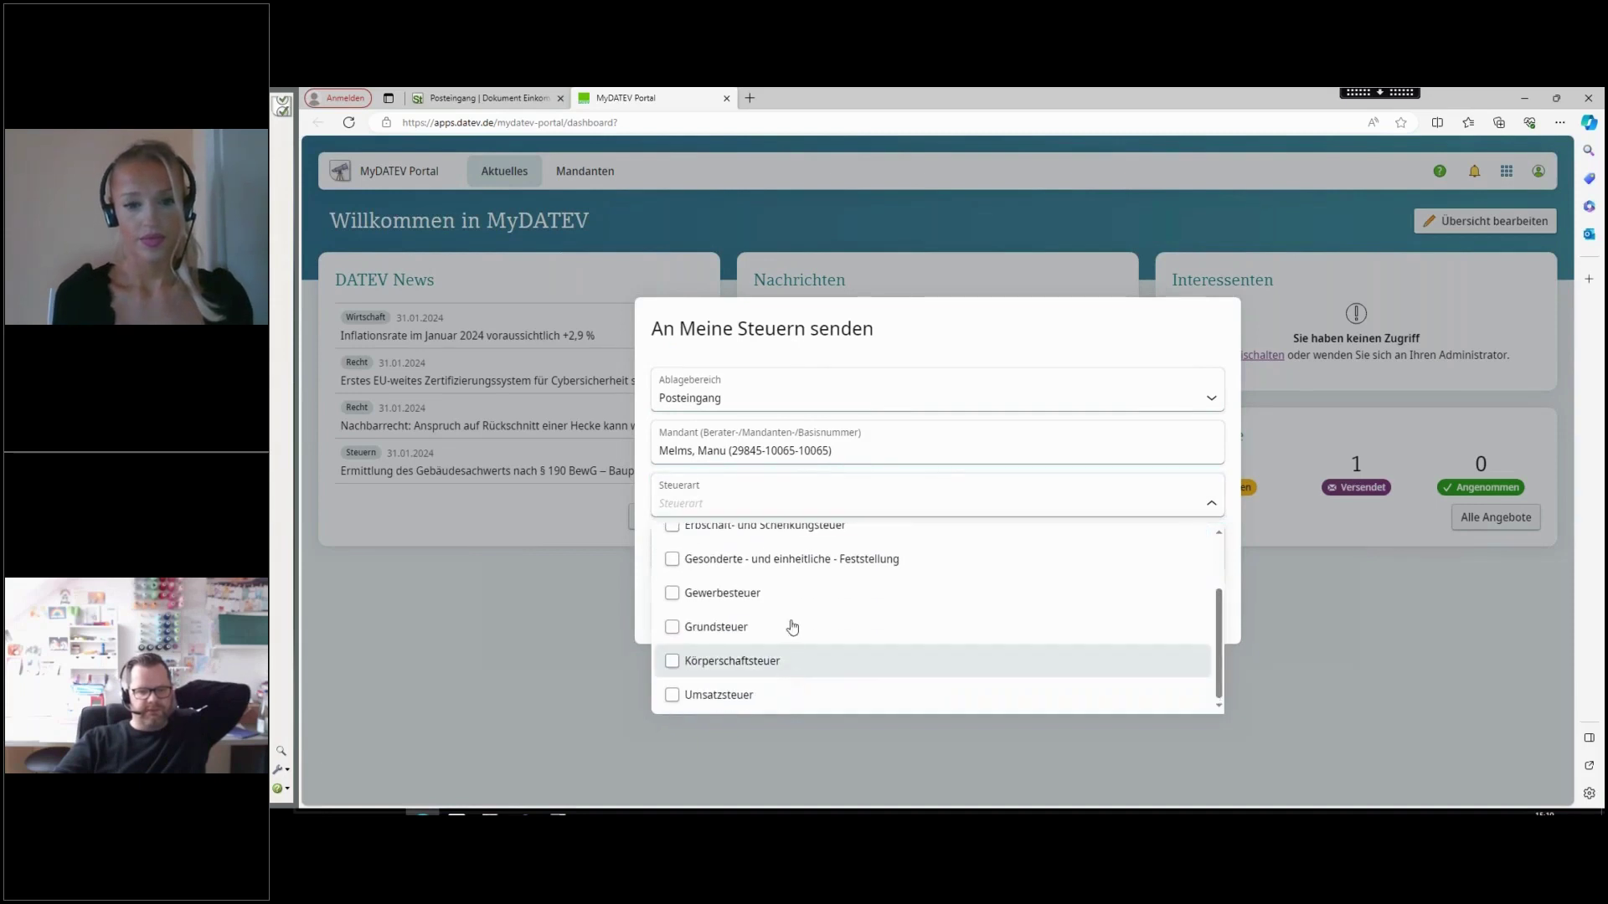
scroll(1226, 602, "up", 1)
scroll(1226, 603, "up", 2)
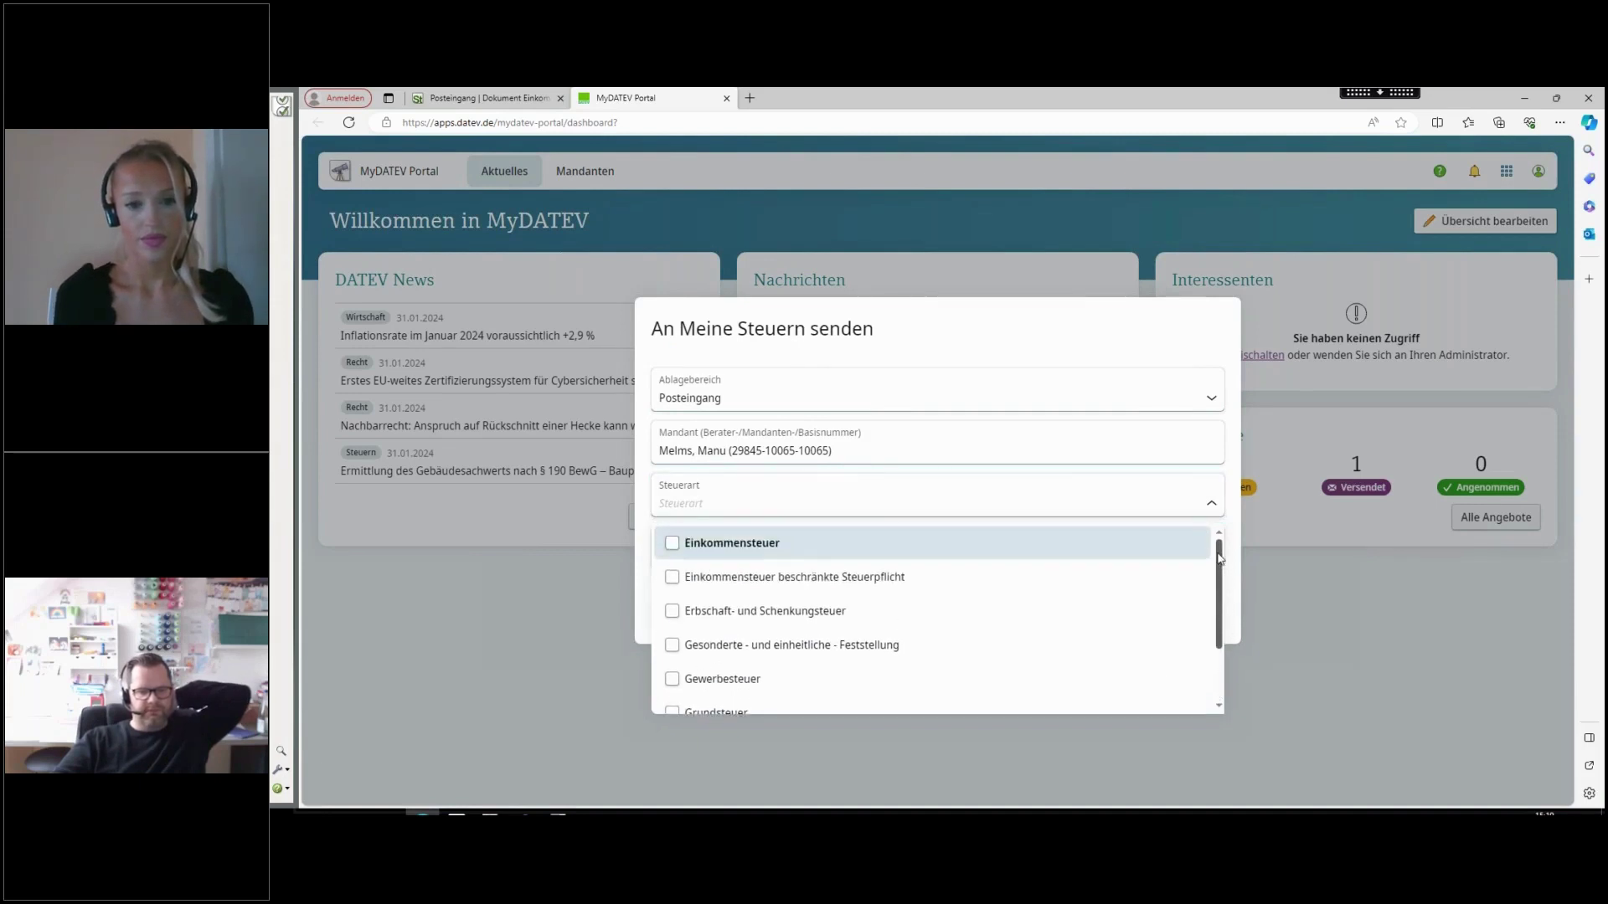
left_click(710, 551)
left_click(1059, 431)
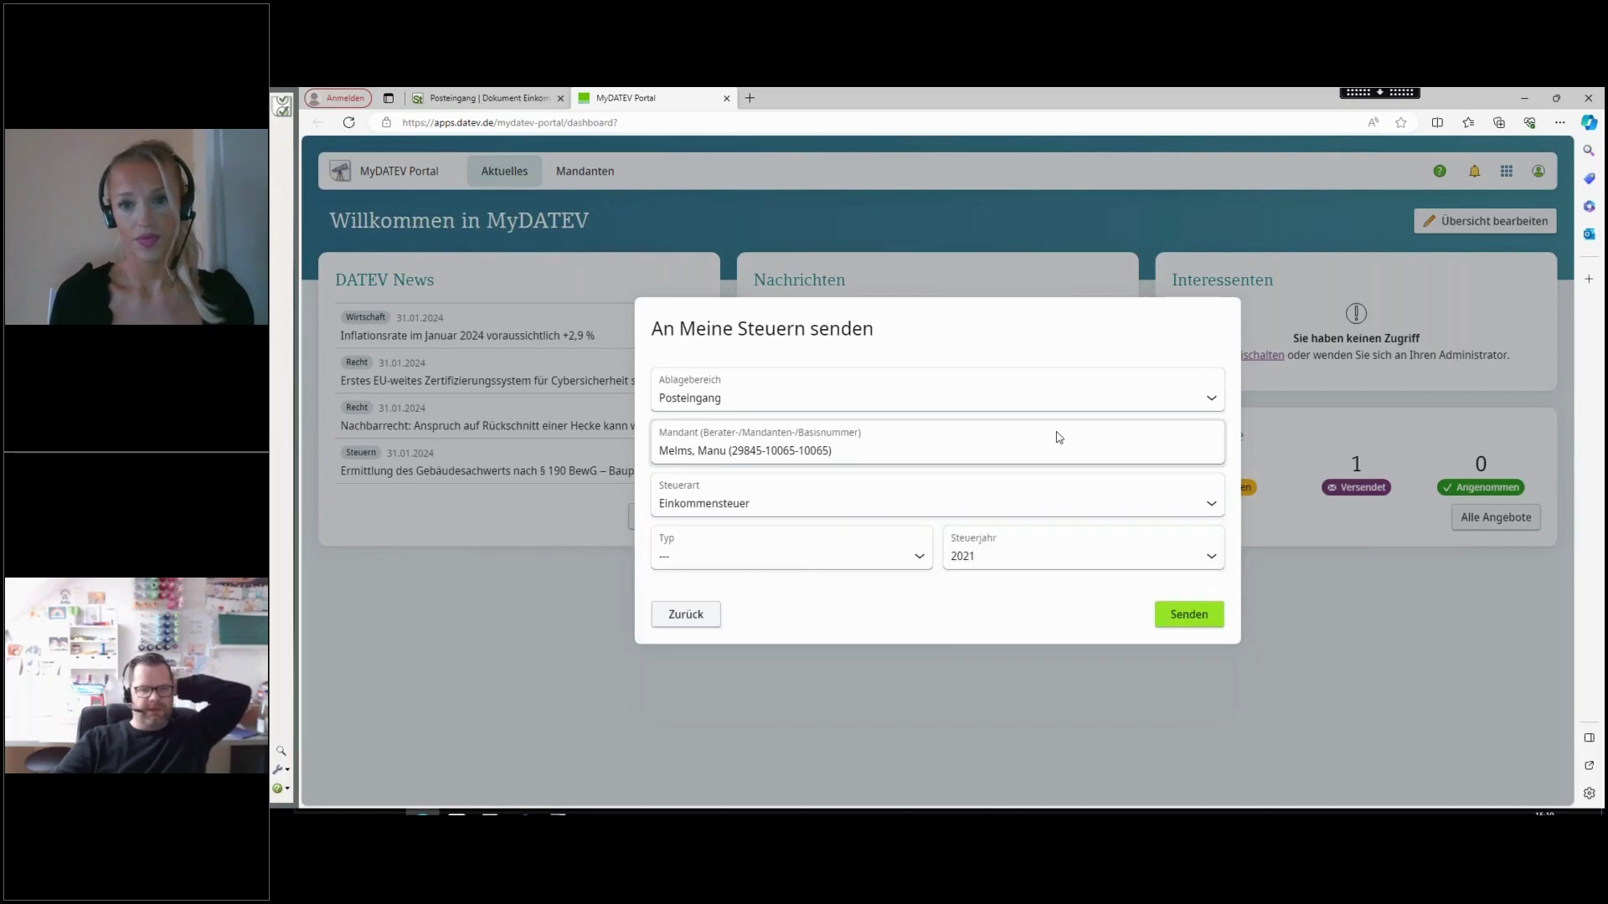
Set the Typ to Steuerbescheid and the Steuerjahr to 2022, send the document and close the MyDATEV Portal
left_click(835, 559)
left_click(725, 701)
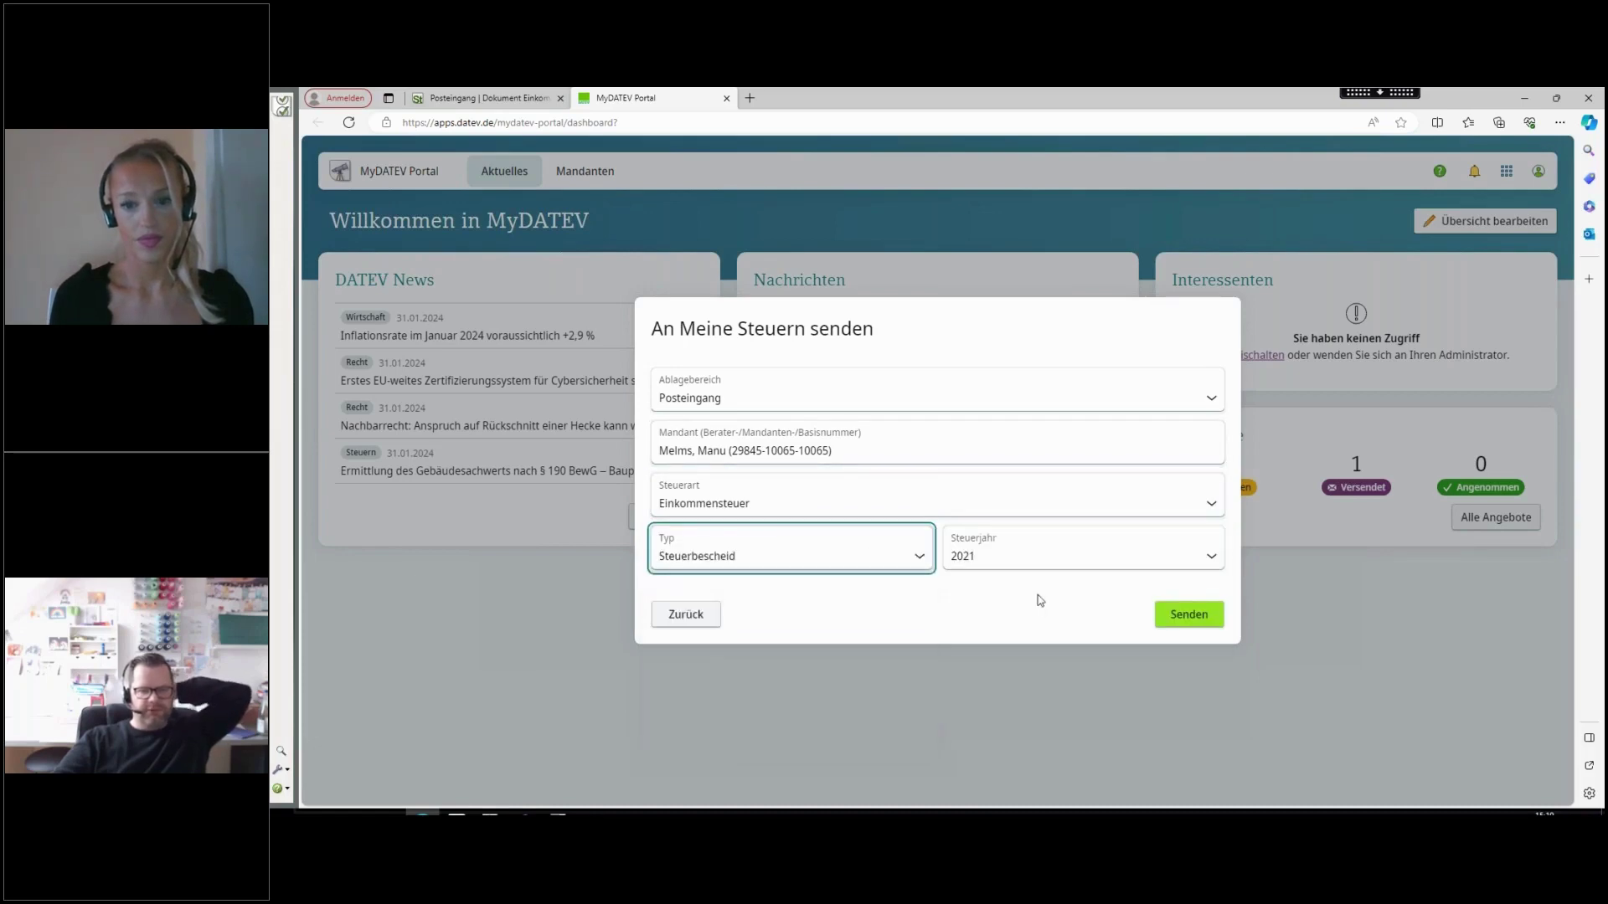
left_click(1164, 560)
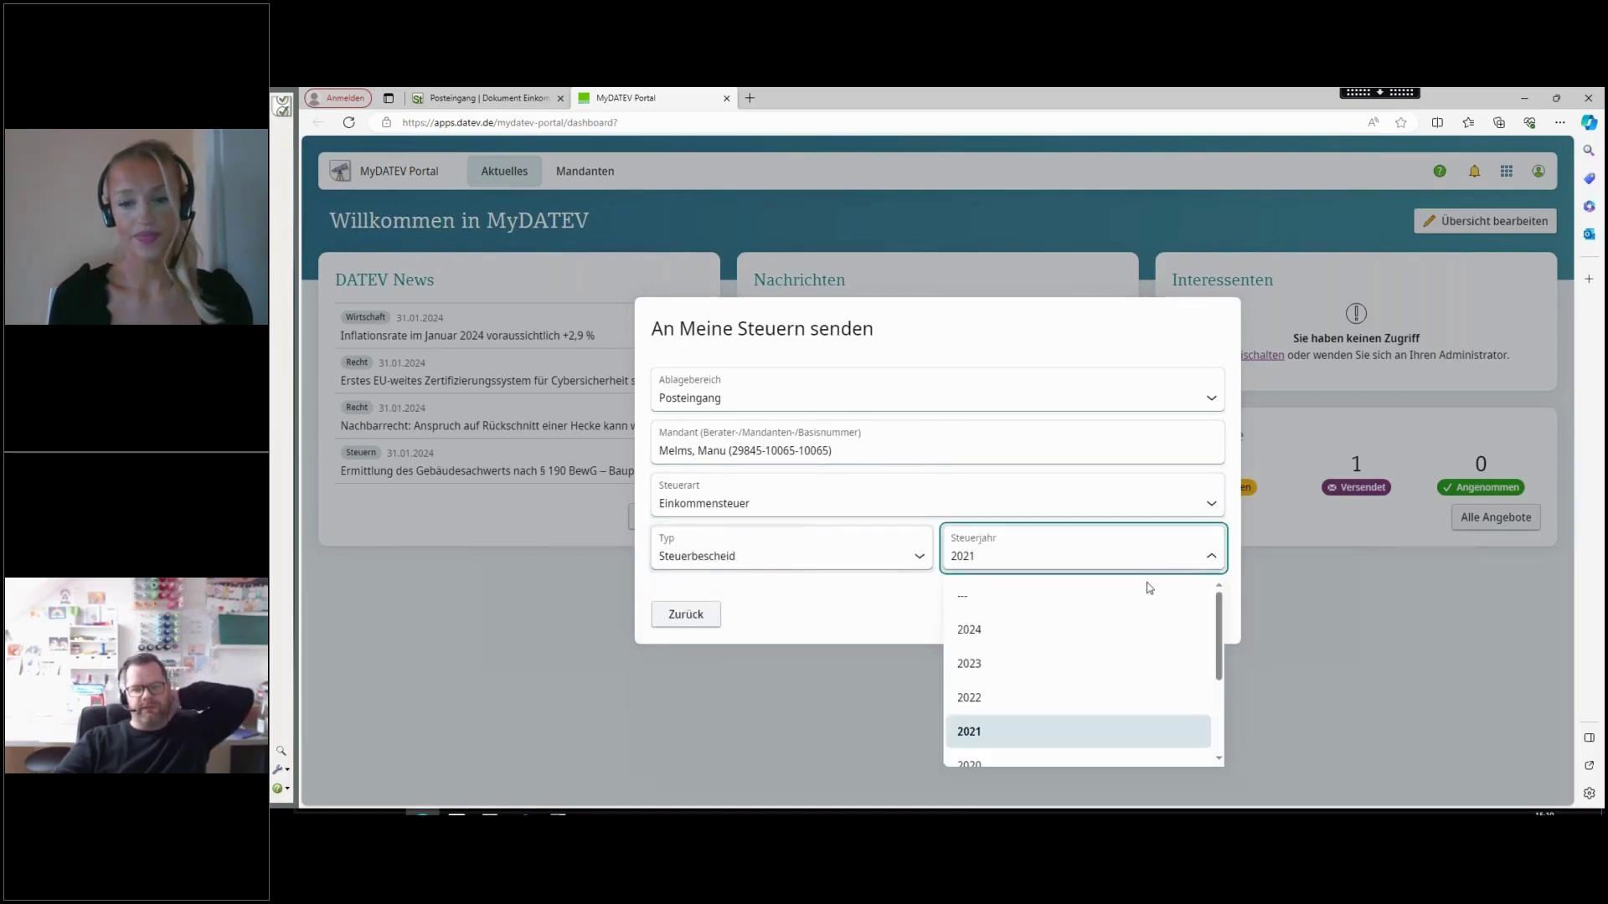
left_click(1016, 700)
left_click(1176, 618)
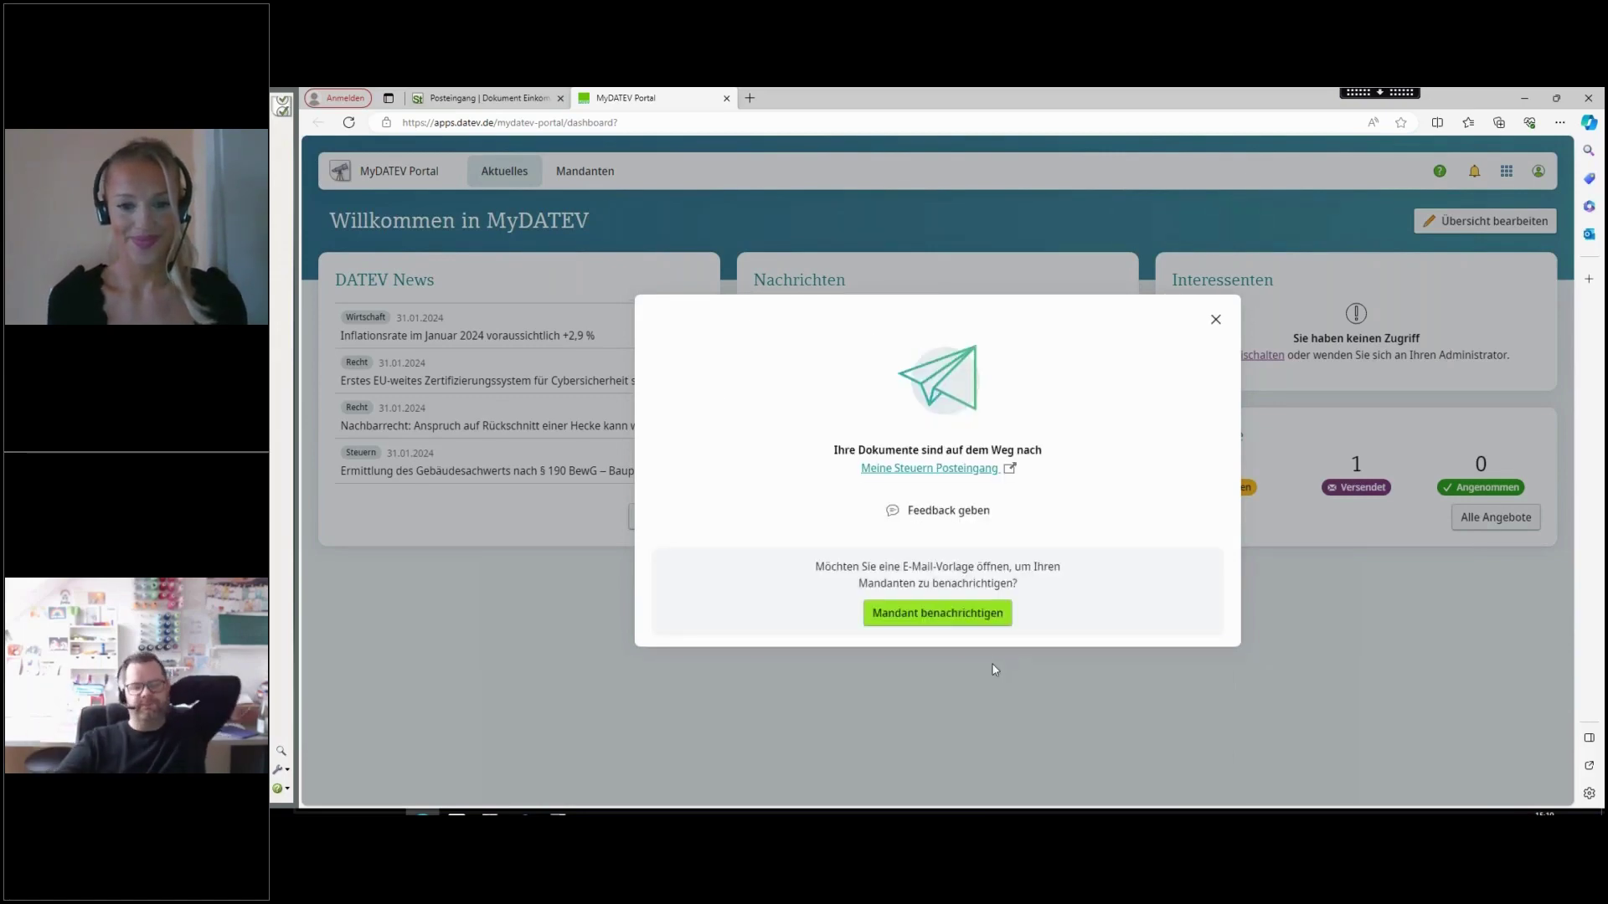
left_click(1215, 319)
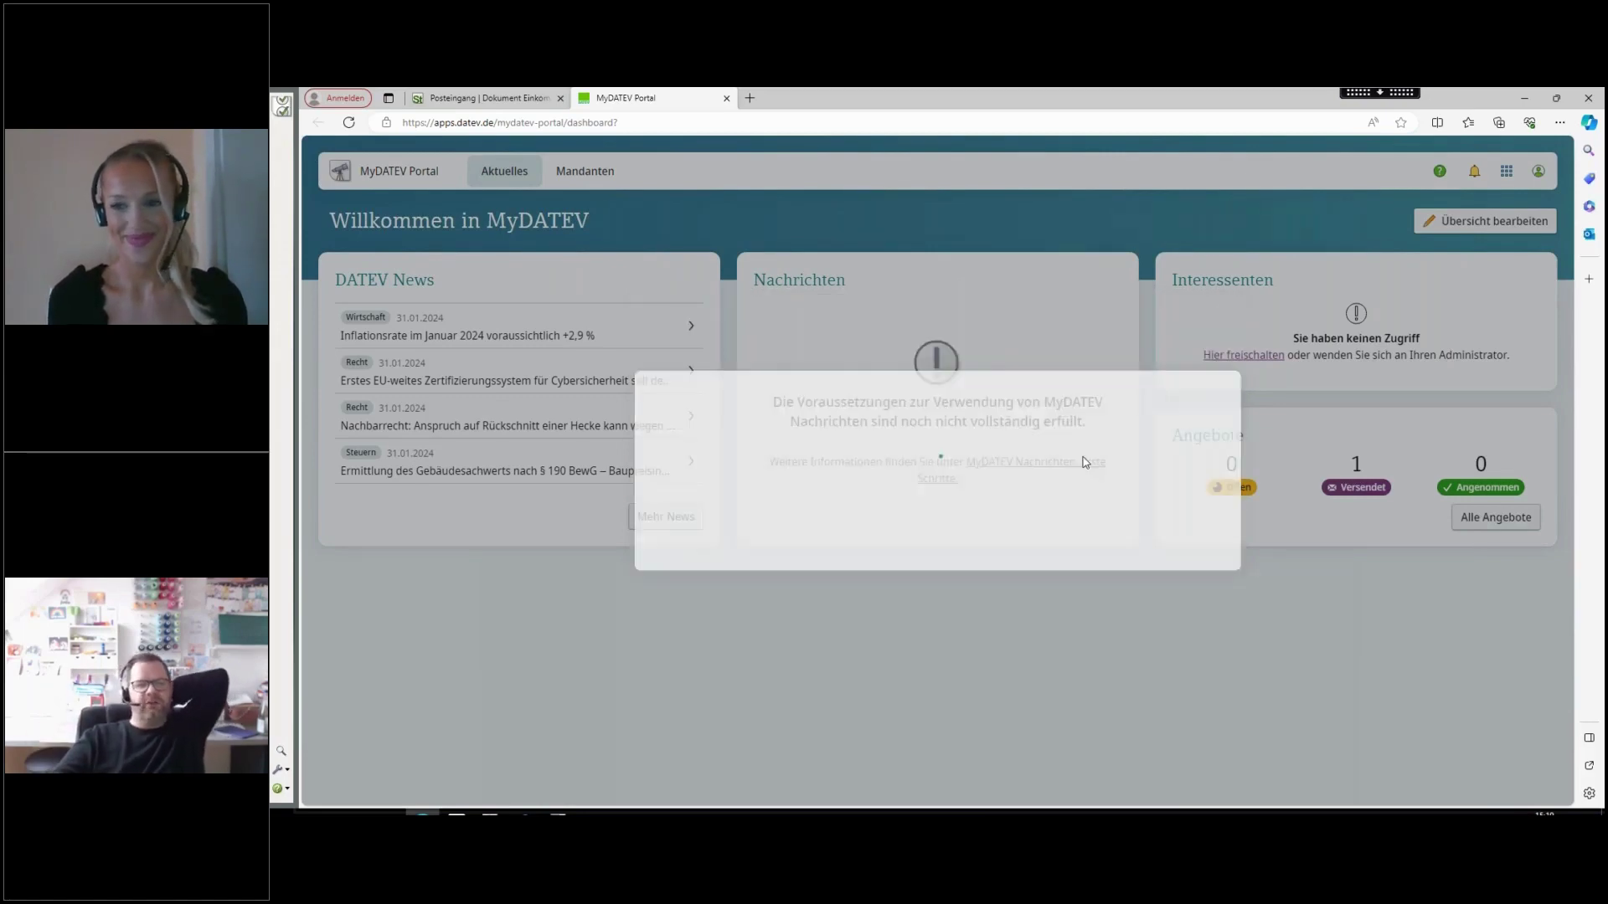
left_click(726, 98)
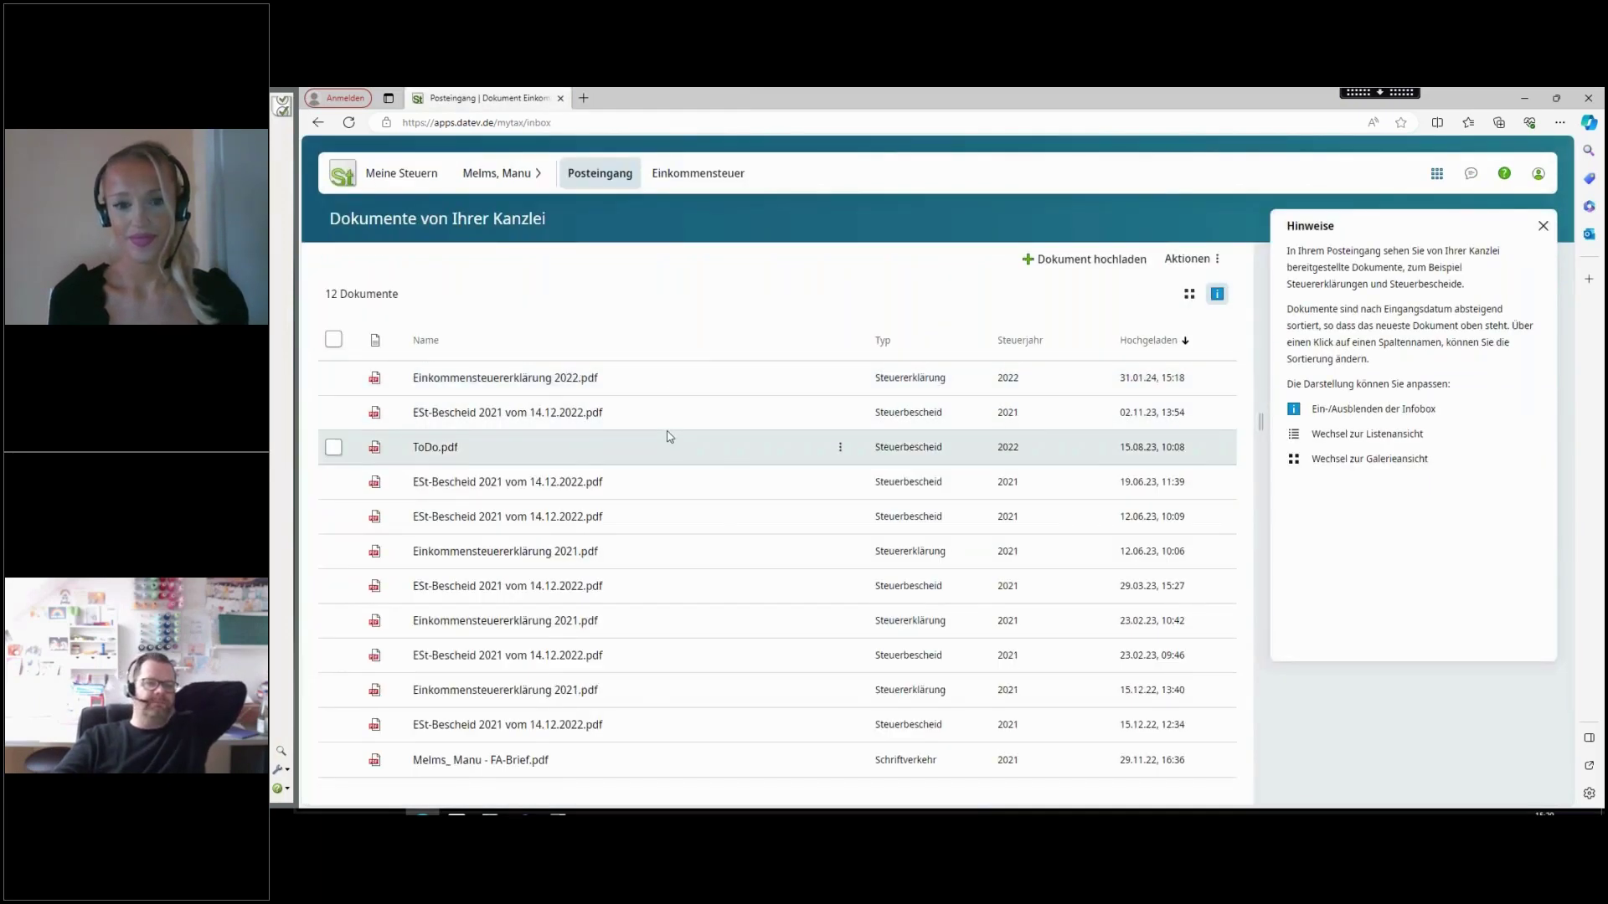
Refresh the Meine Steuern inbox by switching to Einkommensteuer and back to check for the newly sent Steuerbescheid
left_click(698, 172)
left_click(600, 172)
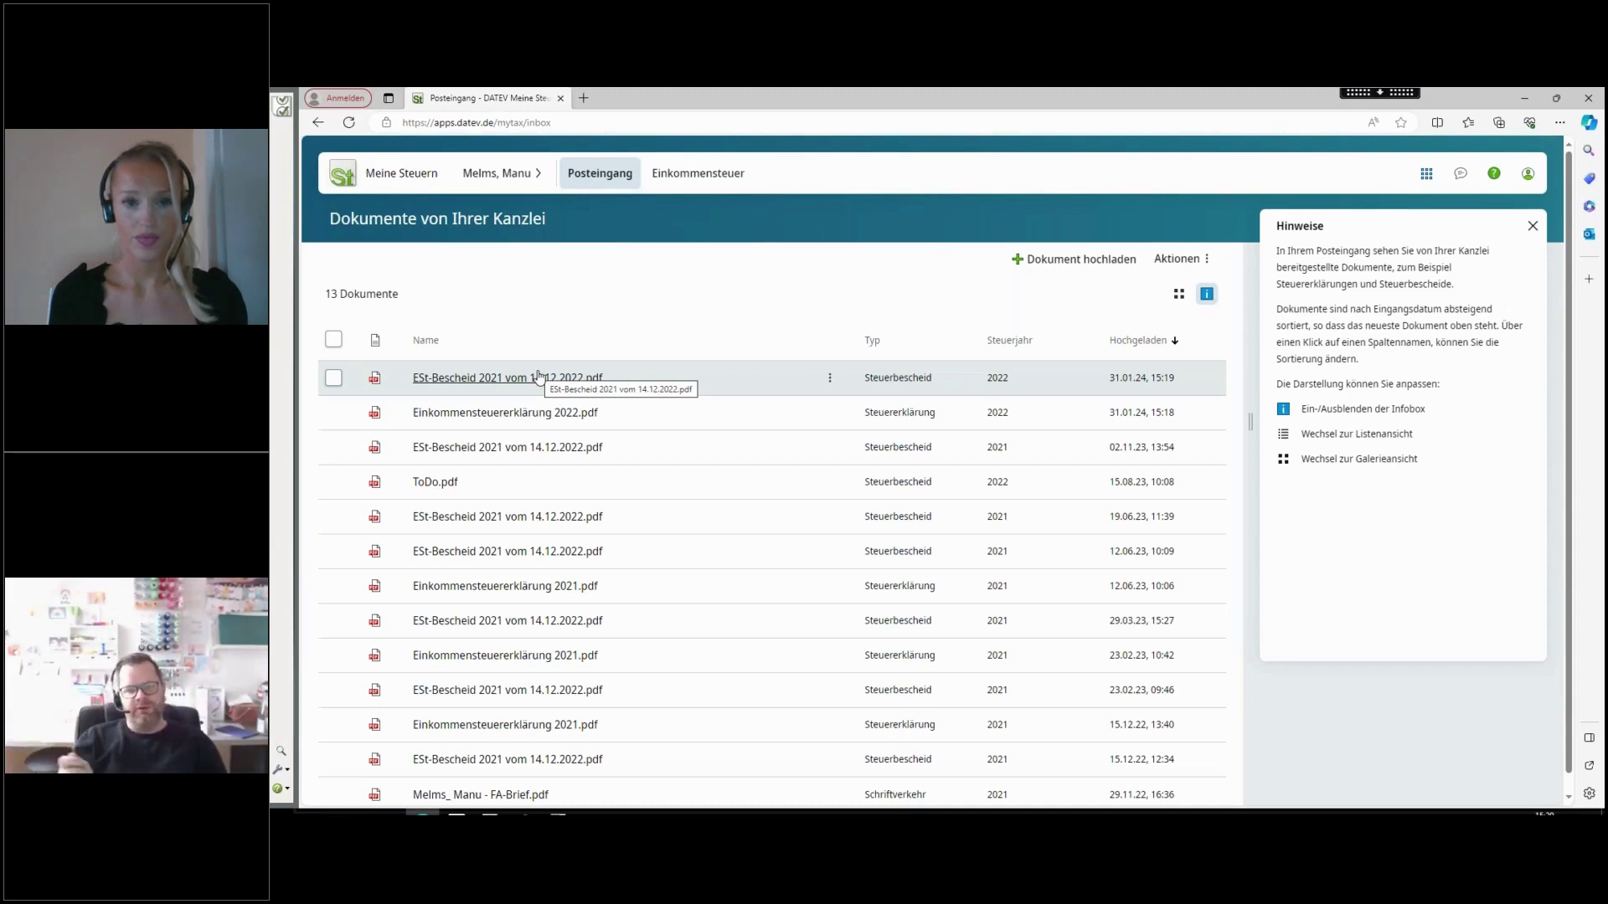
Open the Scan7_2 document in the 2022 Einkommensteuer documents, view its available Ordner options and close it
left_click(680, 176)
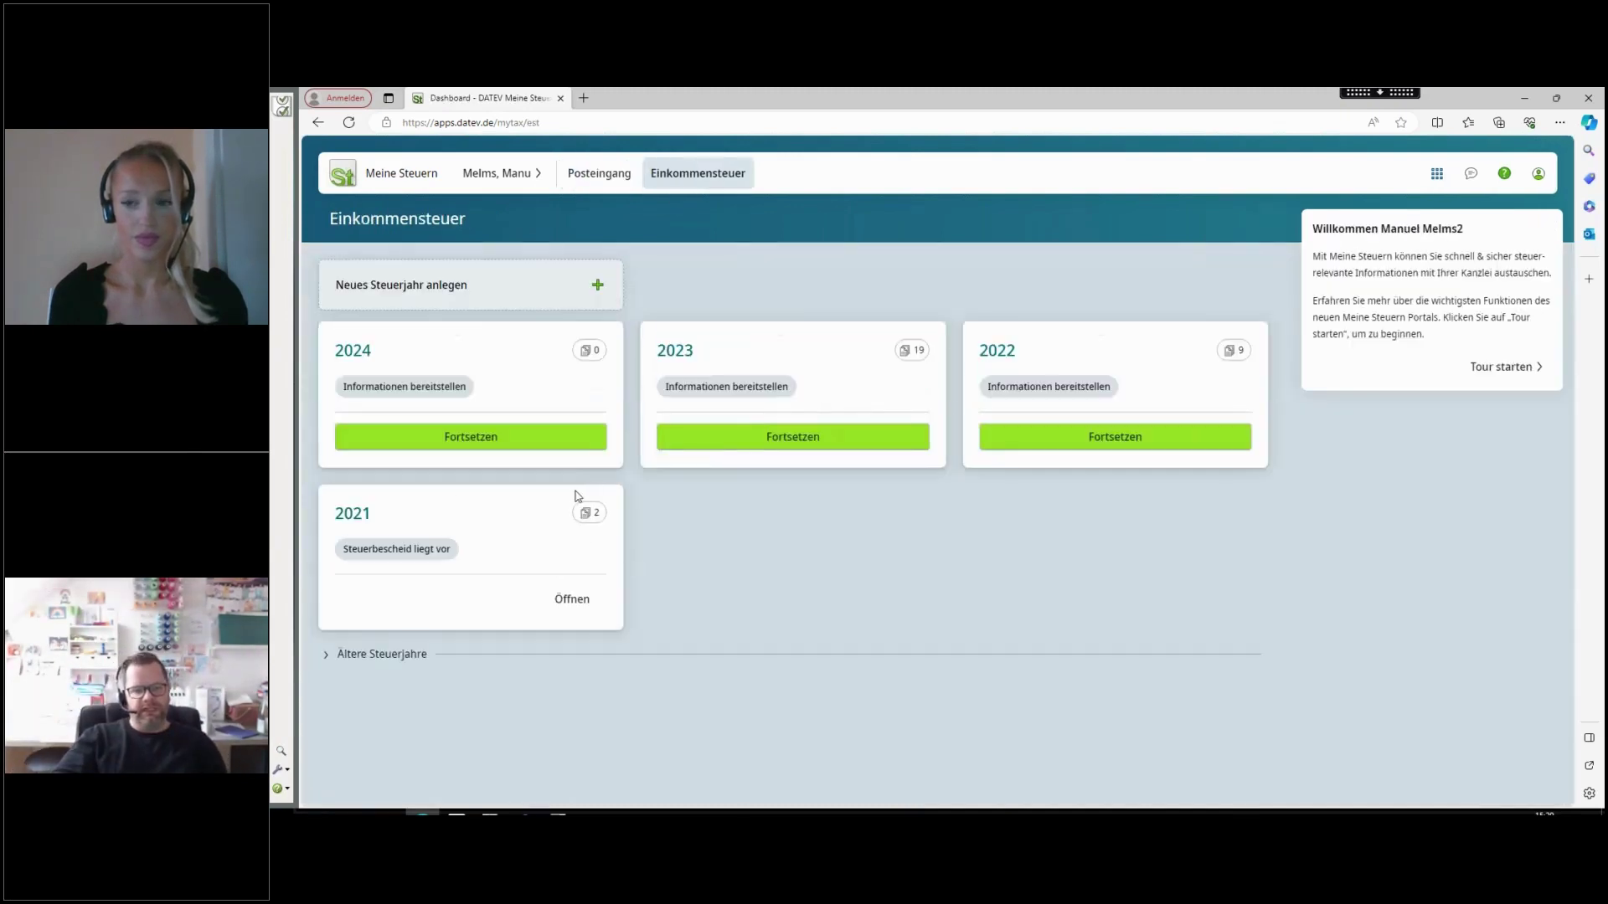
left_click(1005, 442)
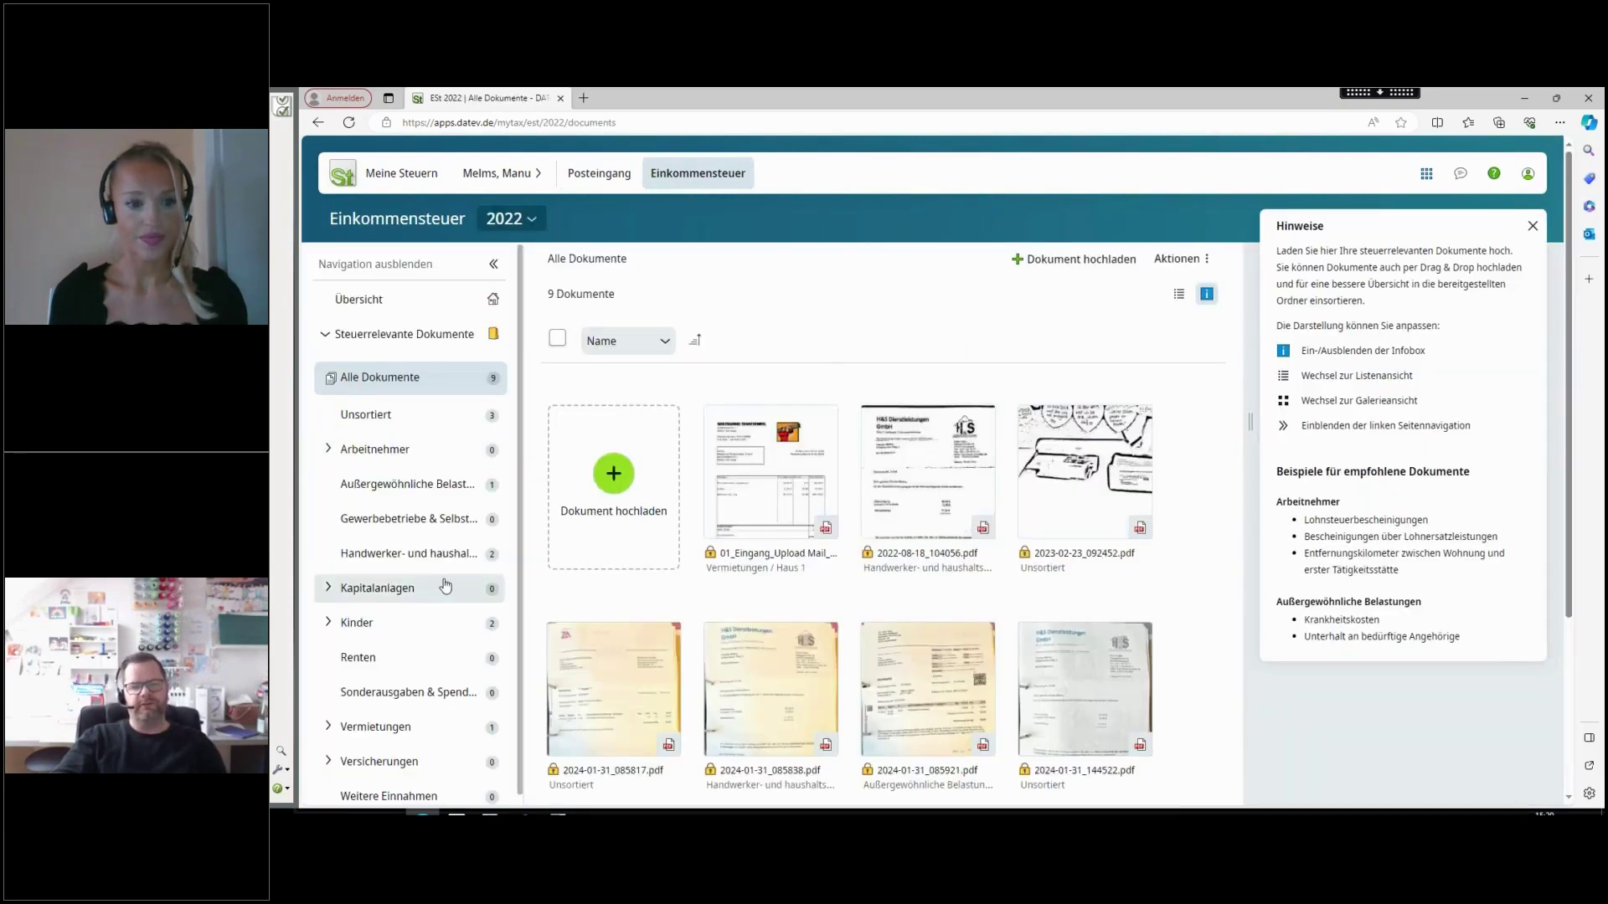
left_click(1071, 559)
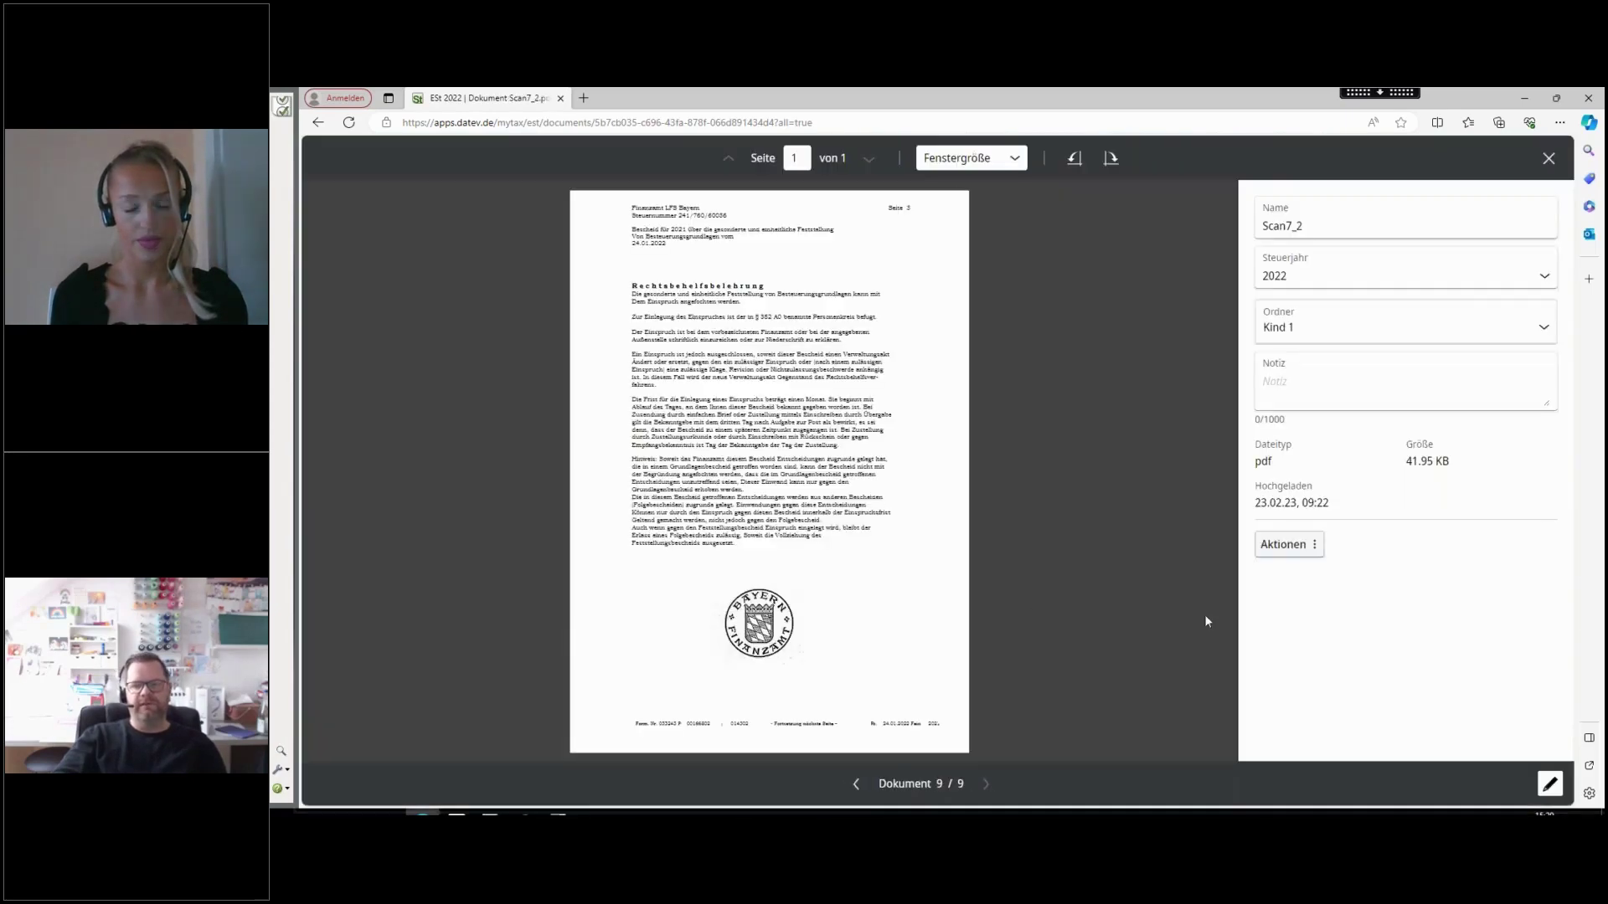
left_click(1402, 329)
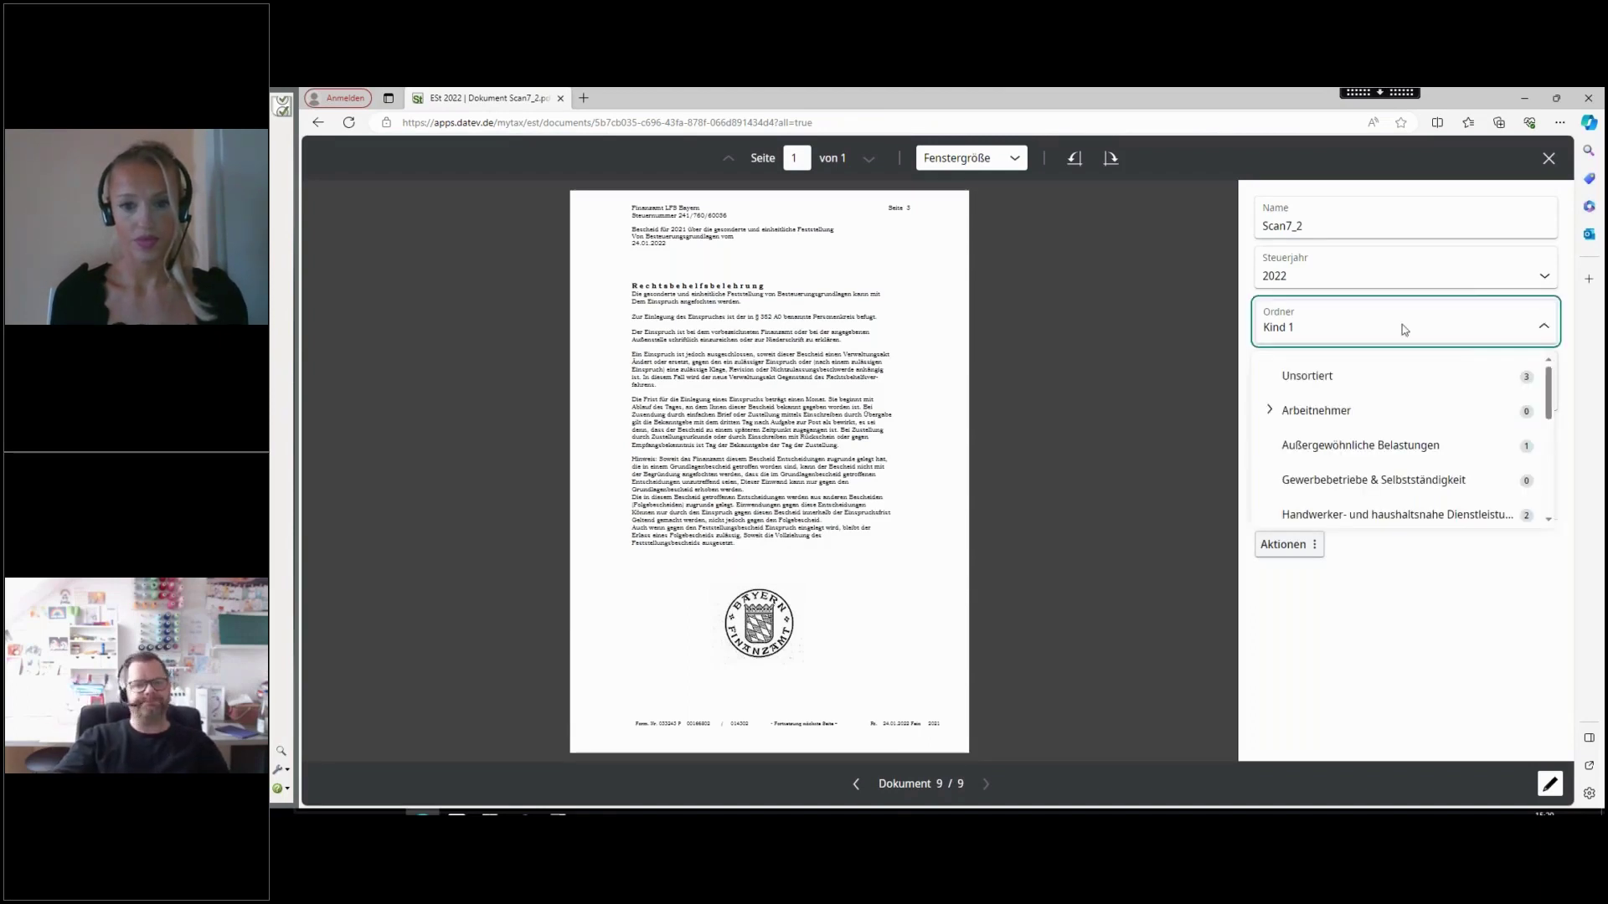
left_click(1548, 159)
left_click(1548, 158)
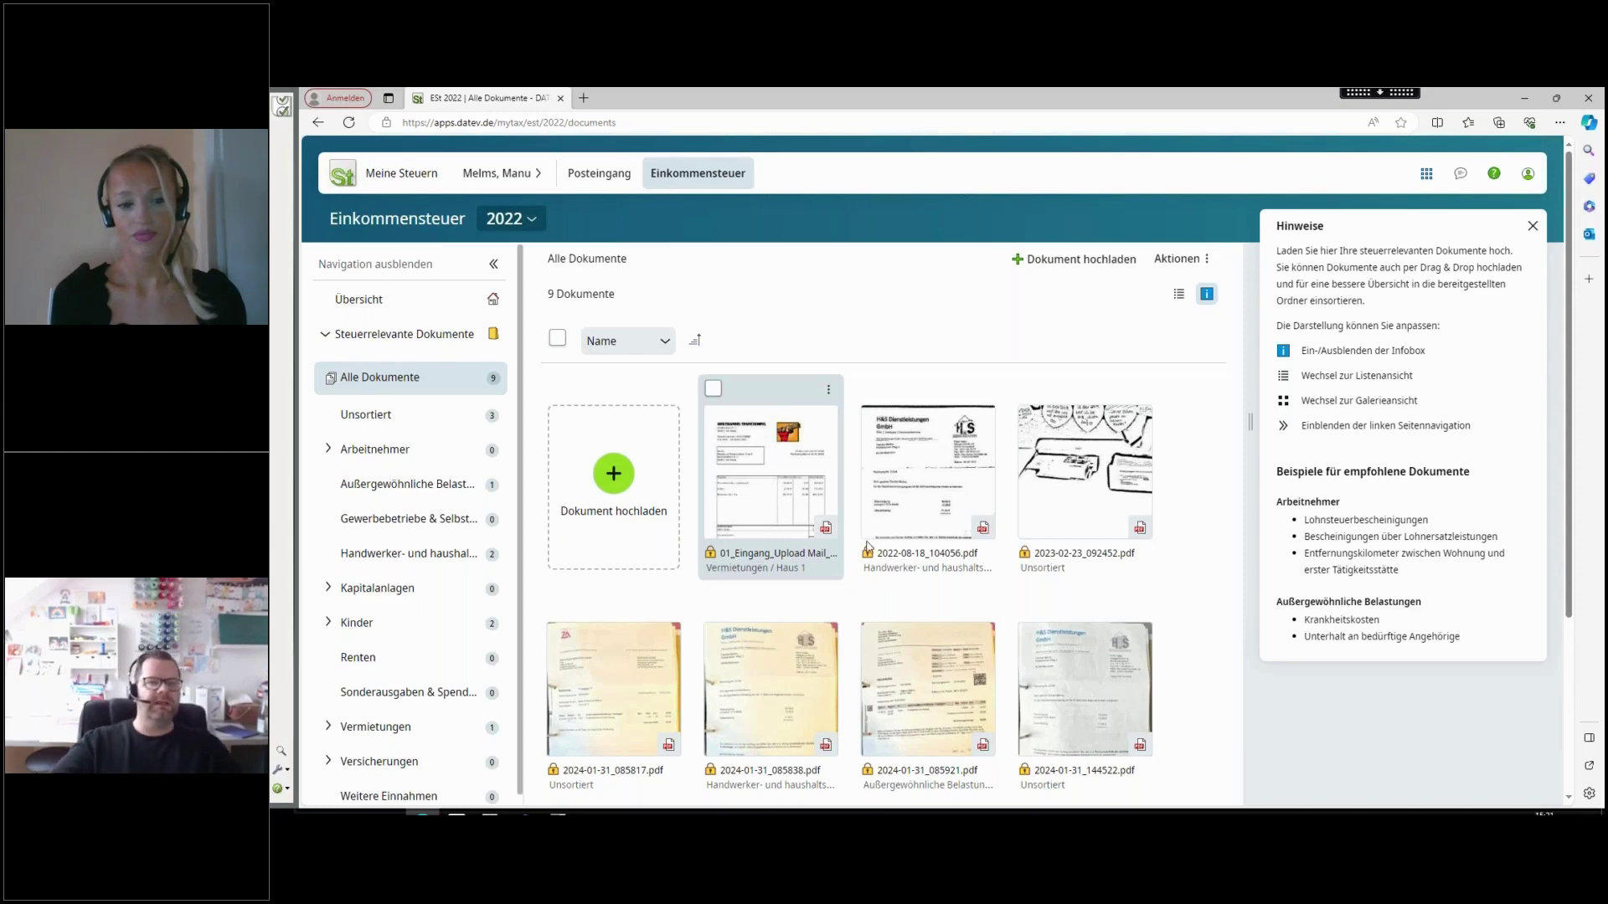
View the inbox and the overview of available DATEV applications, and return to the Einkommensteuer year overview
left_click(599, 173)
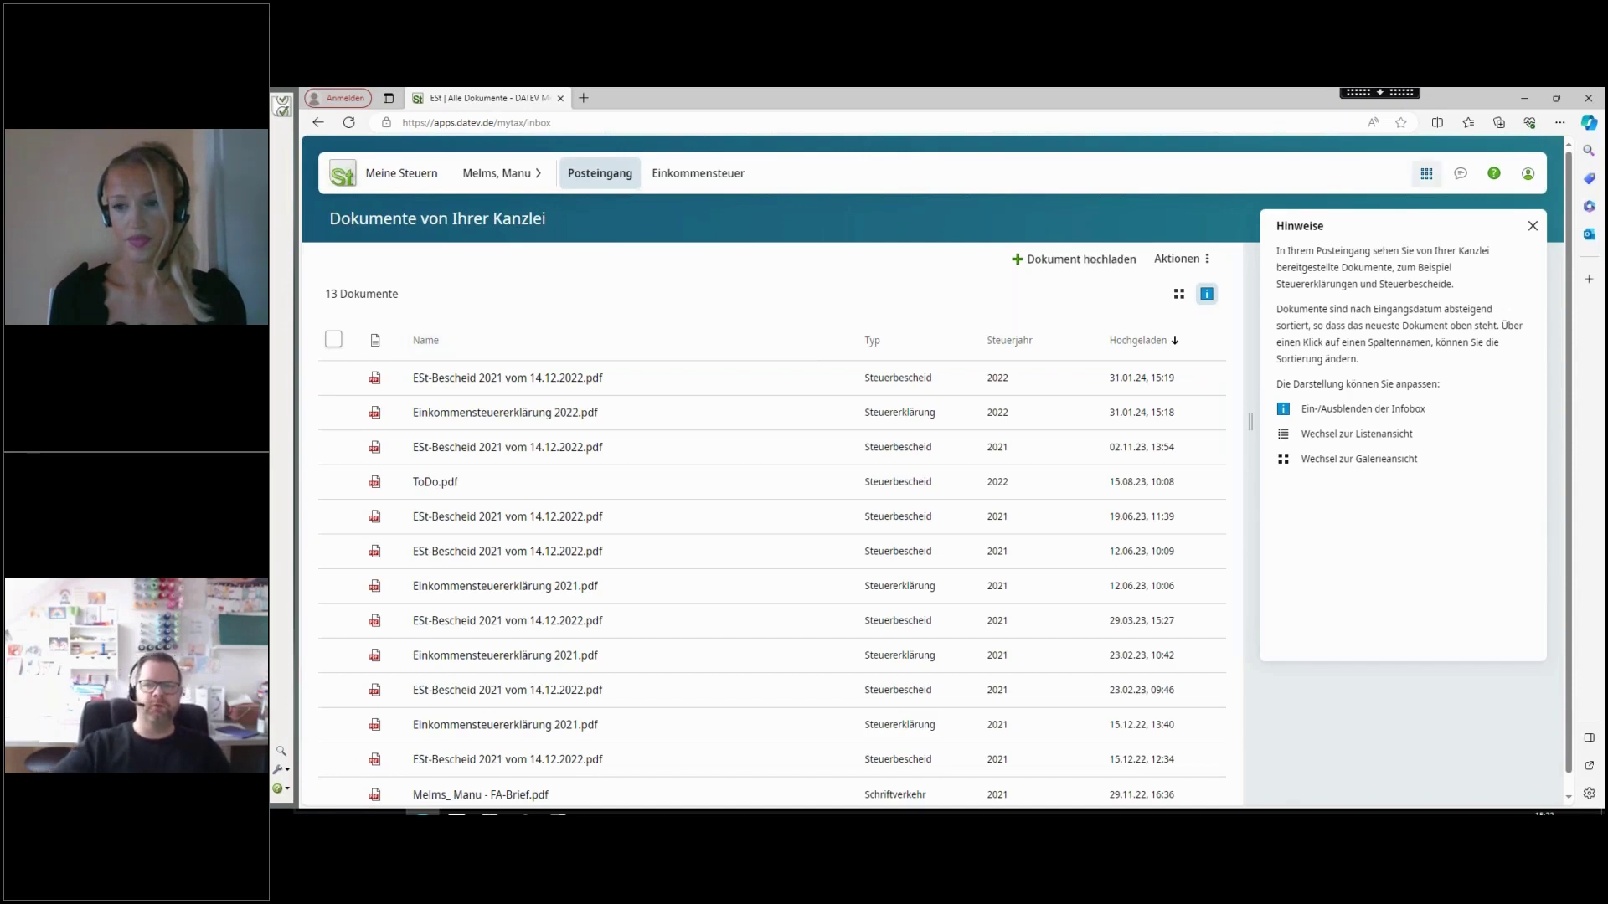
left_click(1426, 173)
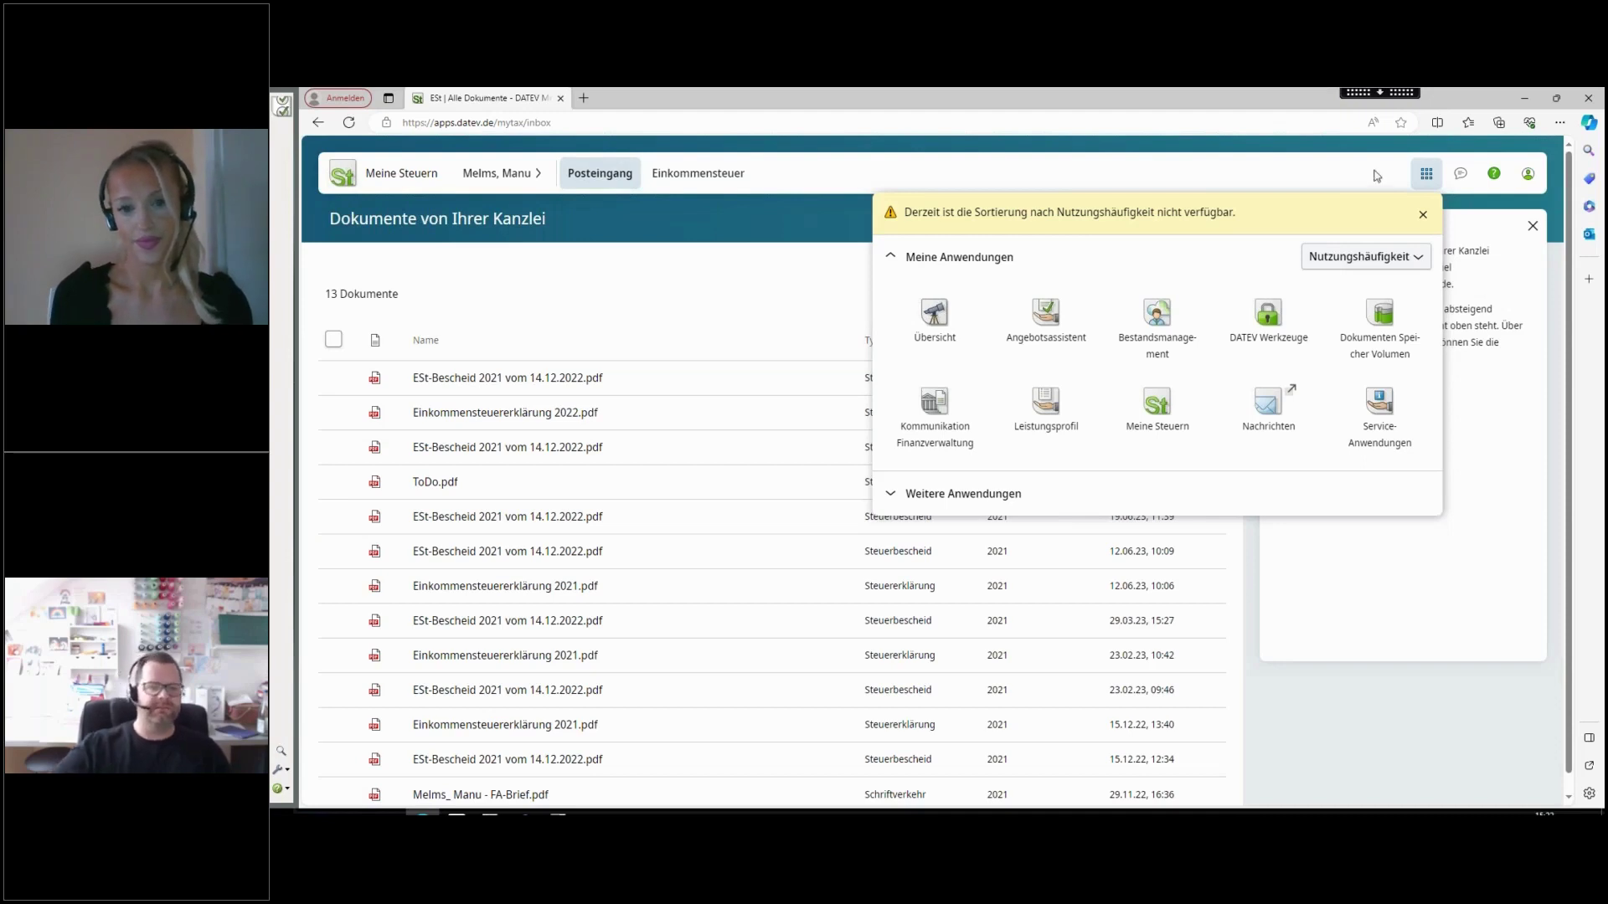
left_click(659, 204)
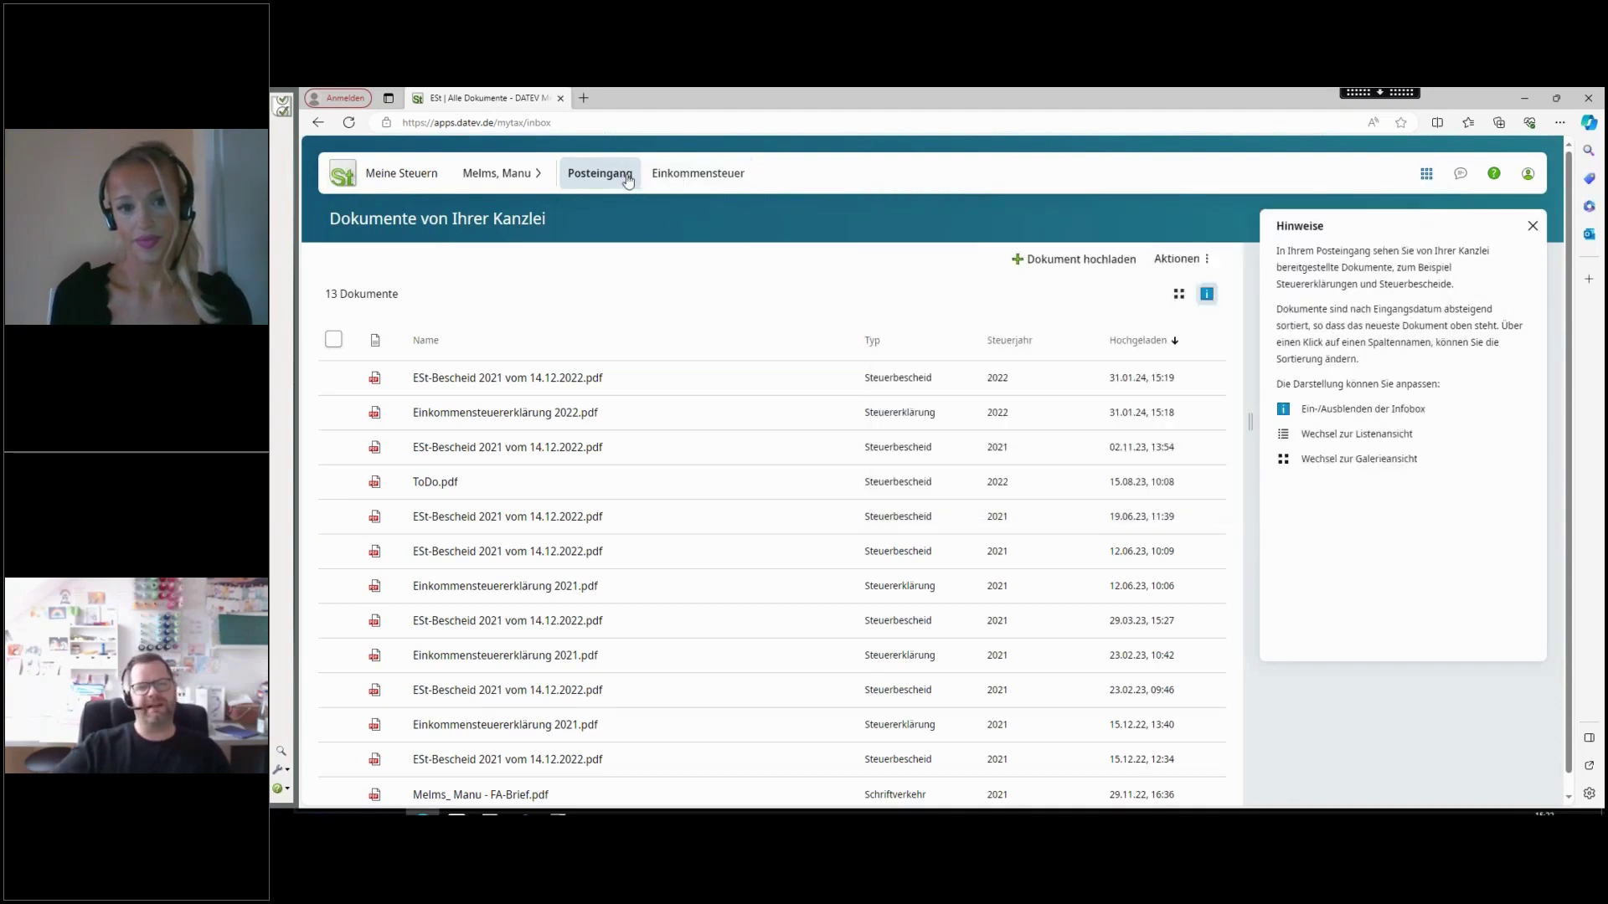
left_click(654, 175)
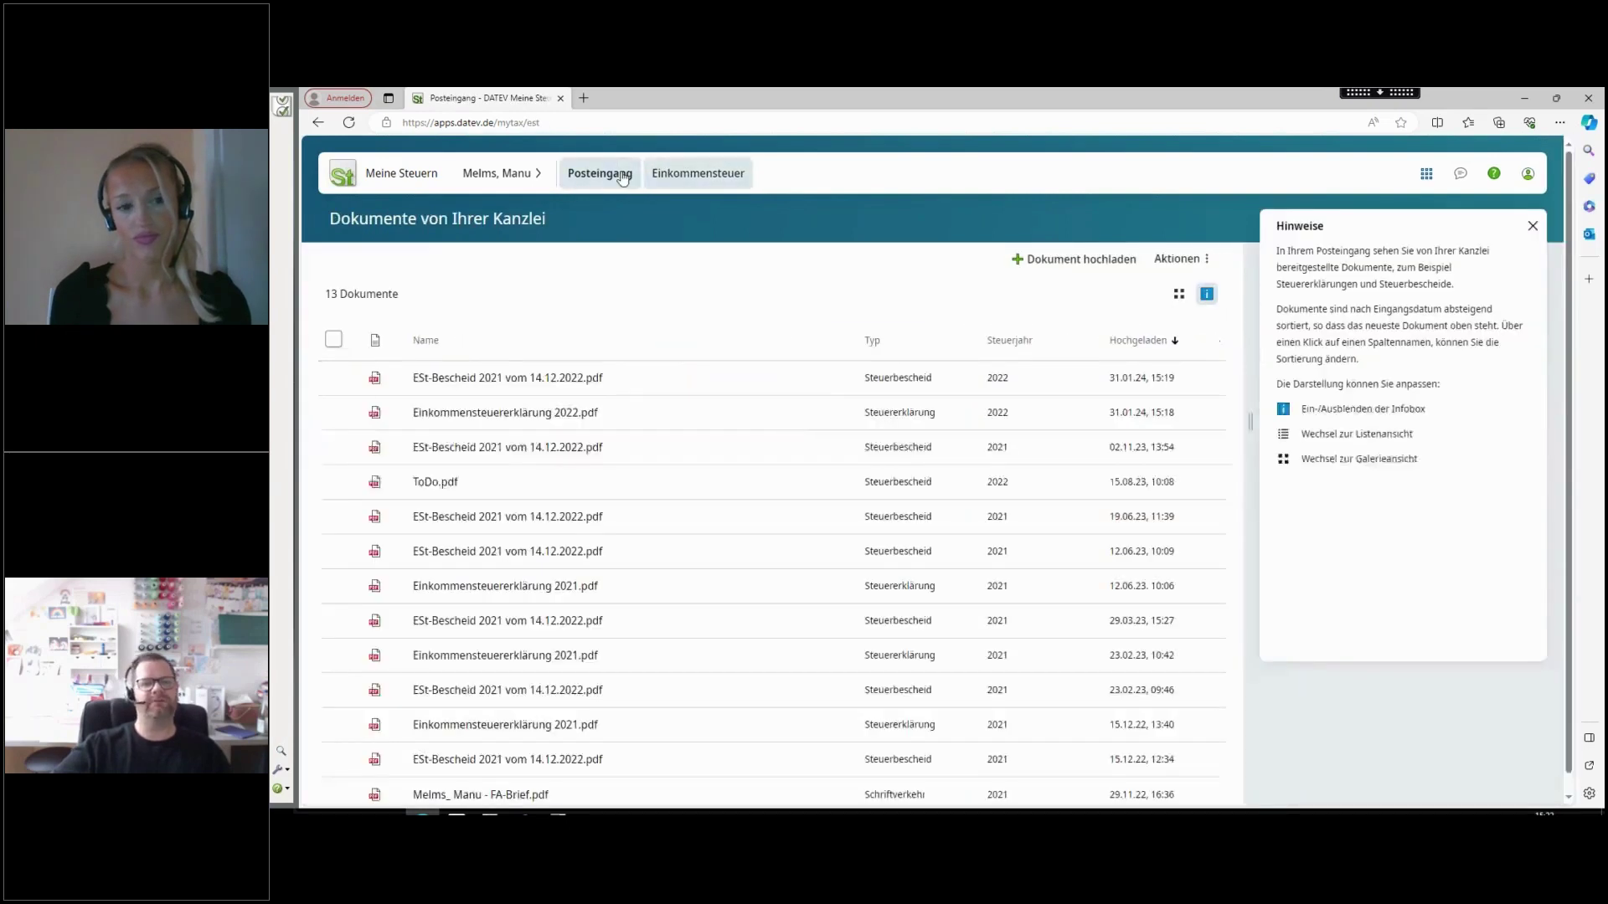
left_click(698, 174)
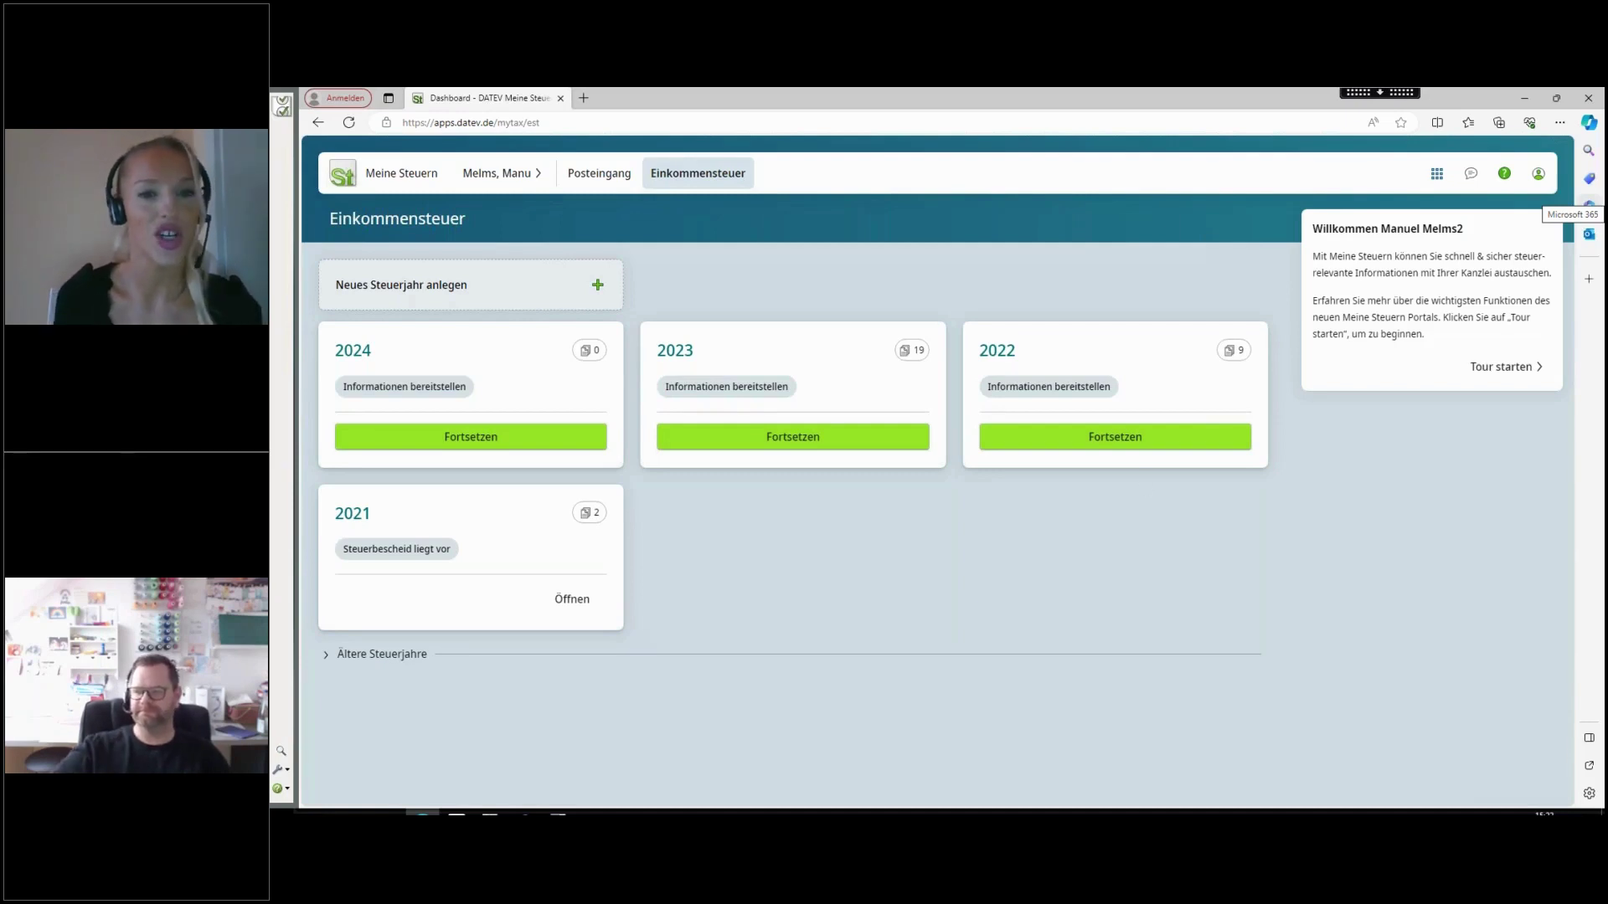
View the available actions for the newest Steuerbescheid in the Posteingang and return to the Einkommensteuer year overview
left_click(605, 176)
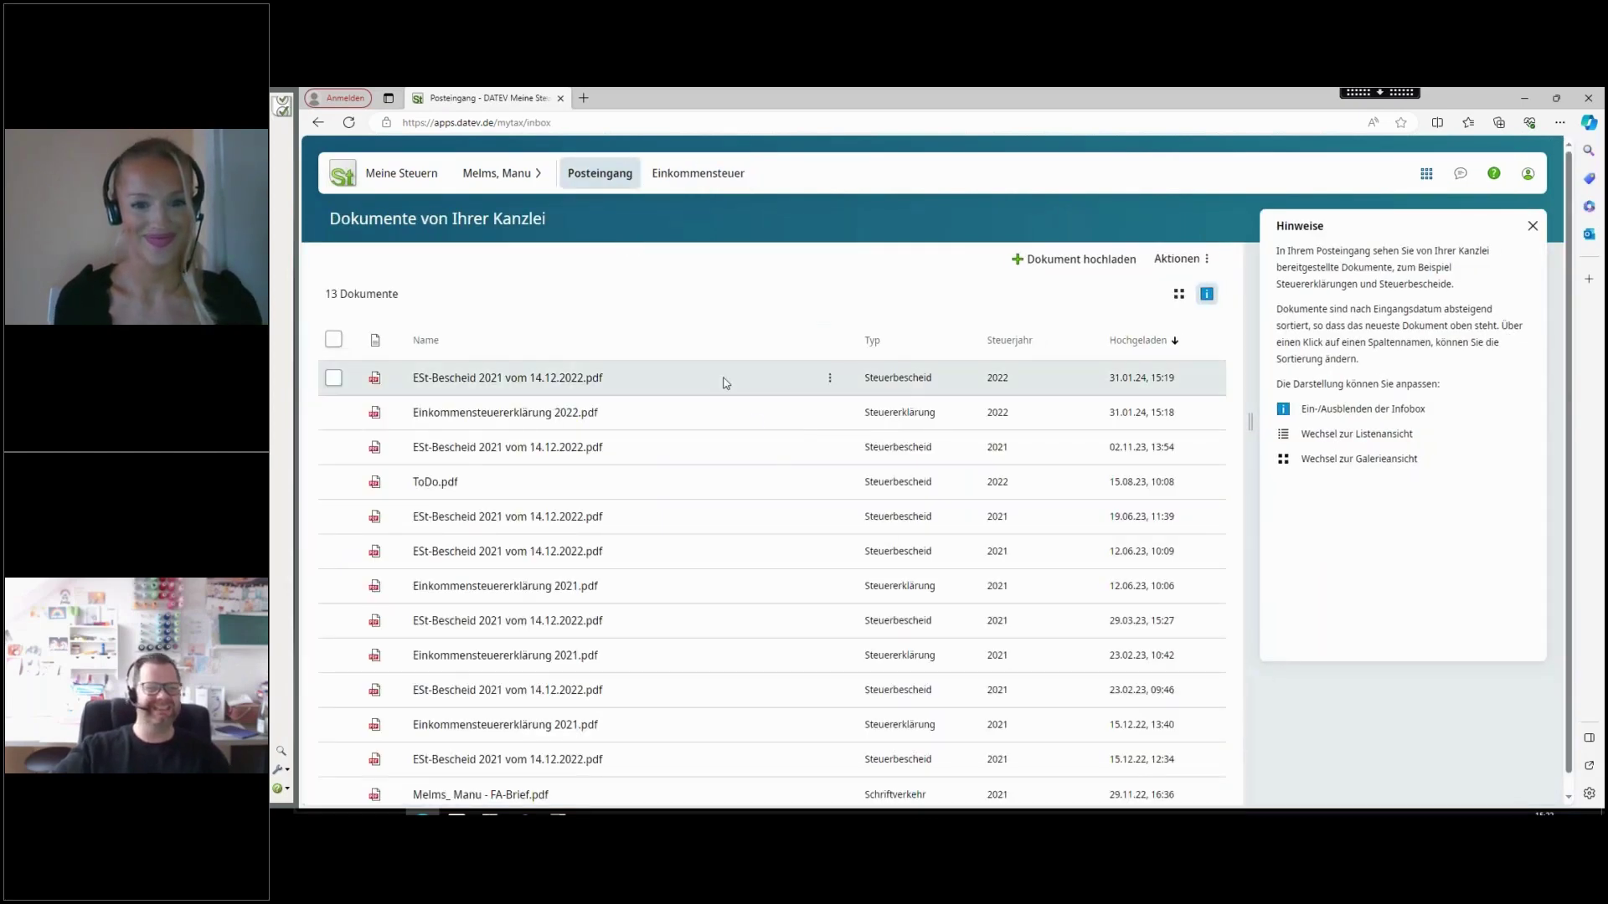
left_click(830, 377)
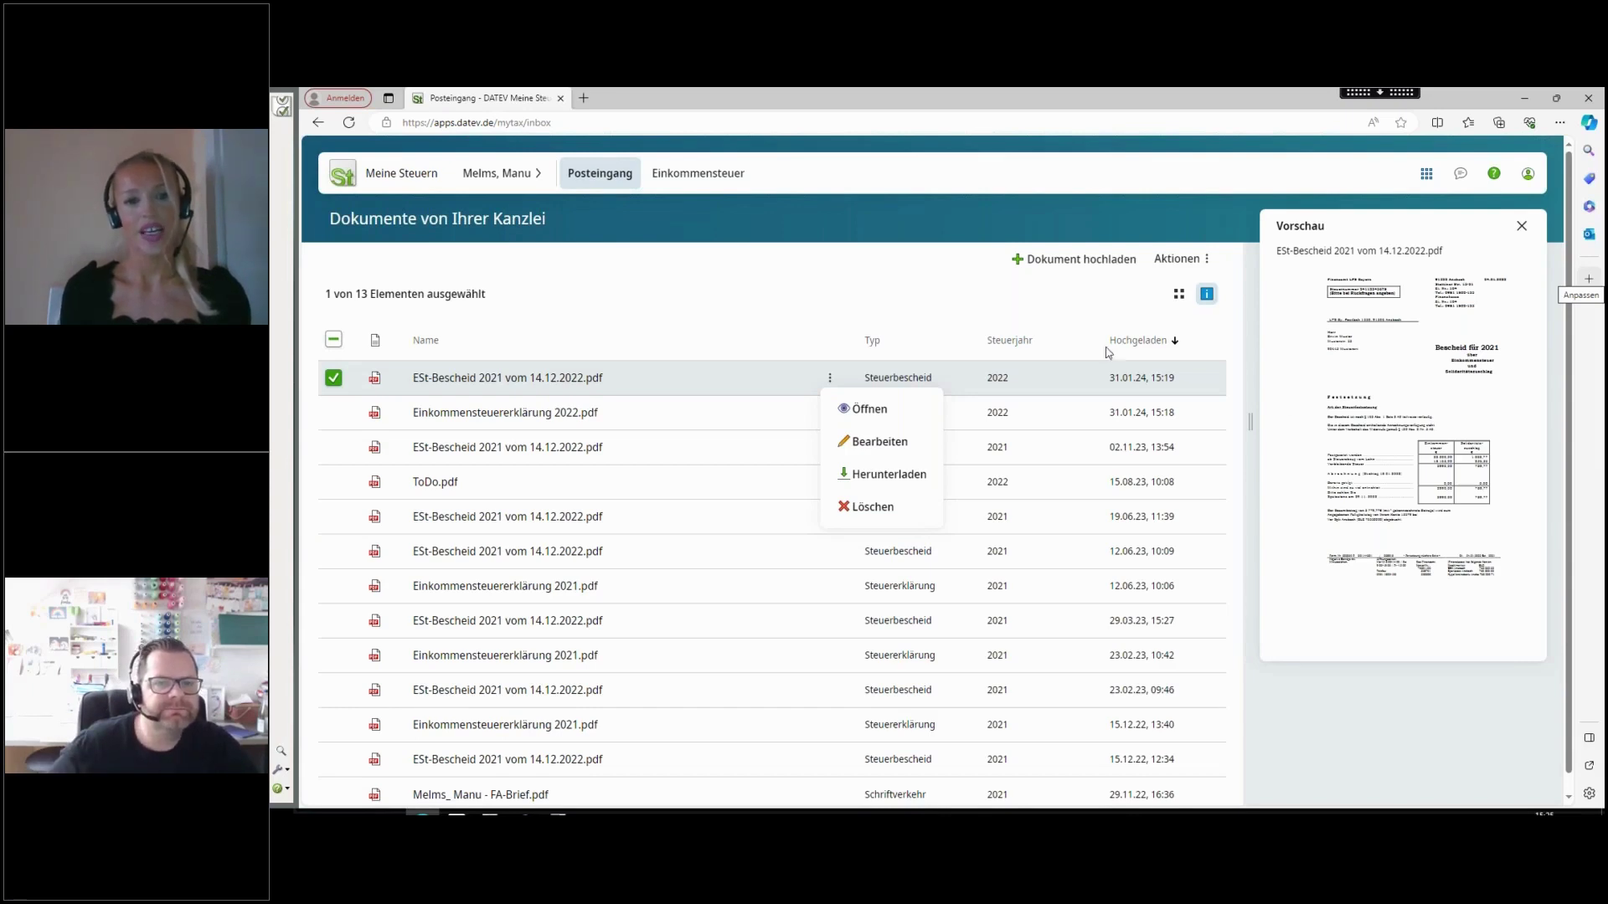
left_click(698, 174)
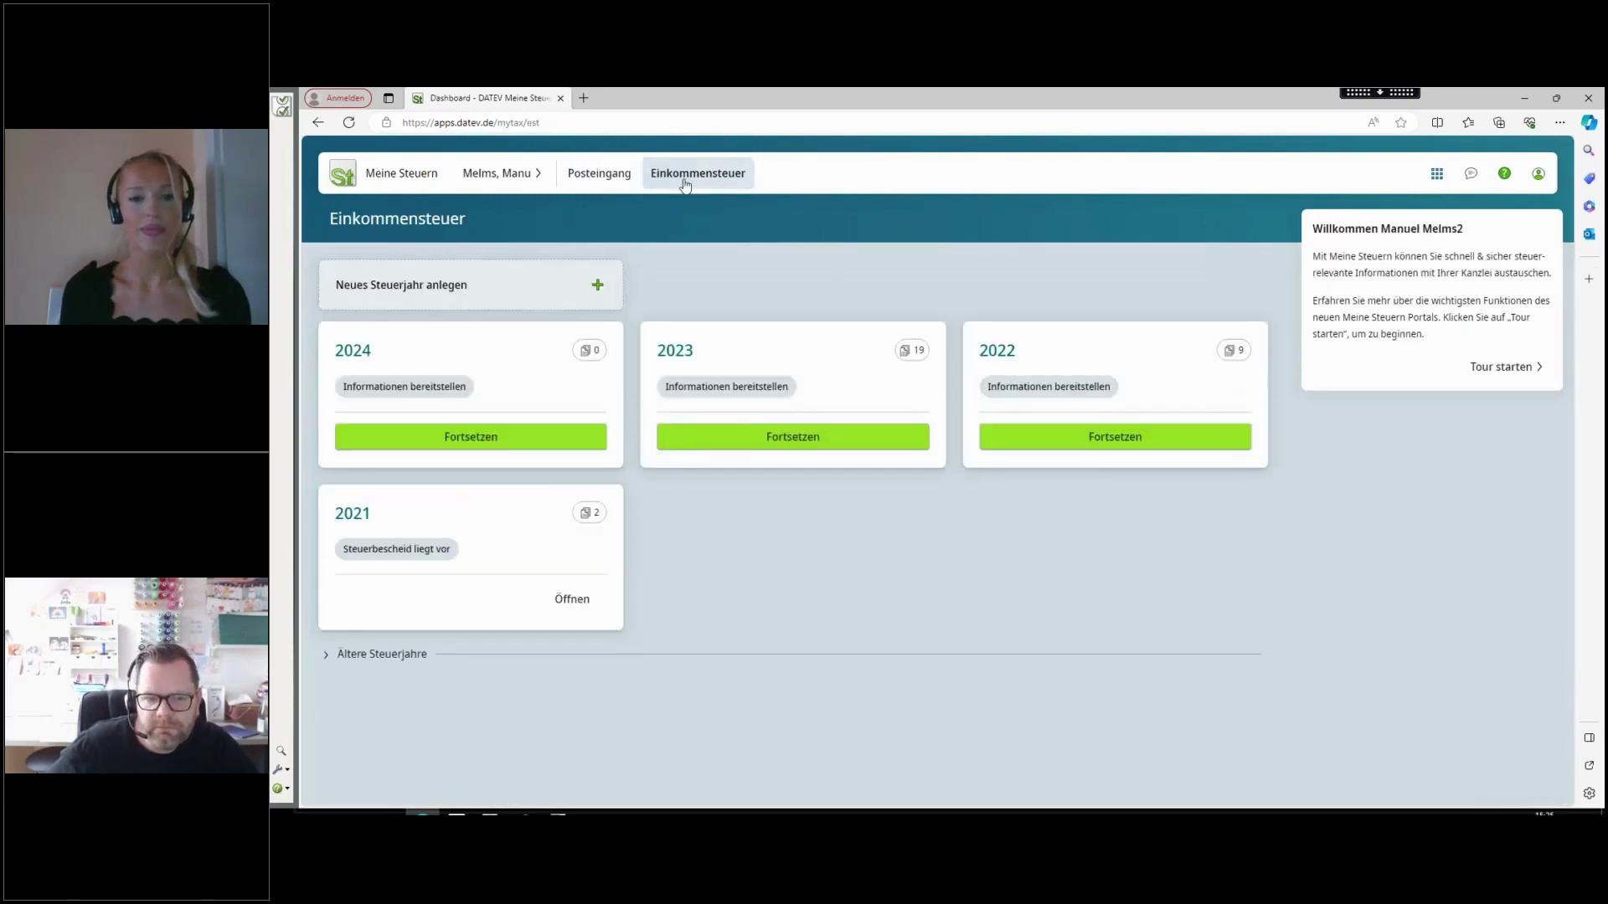
Switch to the ESt 2022 program, view the 2024-01-31_085838.pdf receipt in Digitale Belege Steuern, and close the receipt windows
key("alt+Tab")
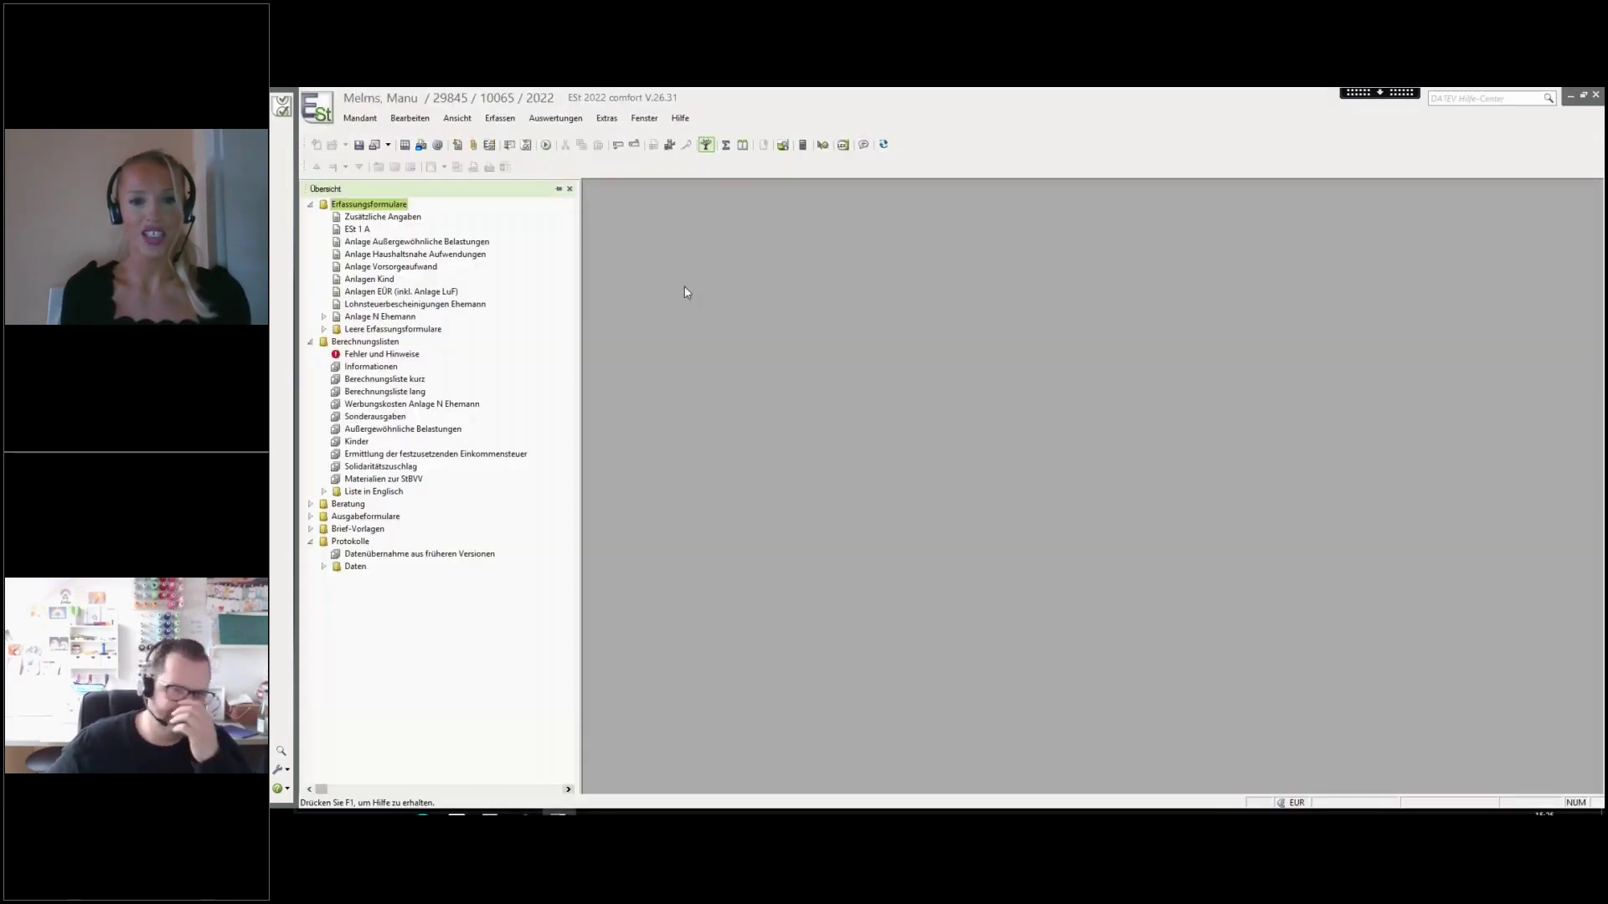
left_click(472, 145)
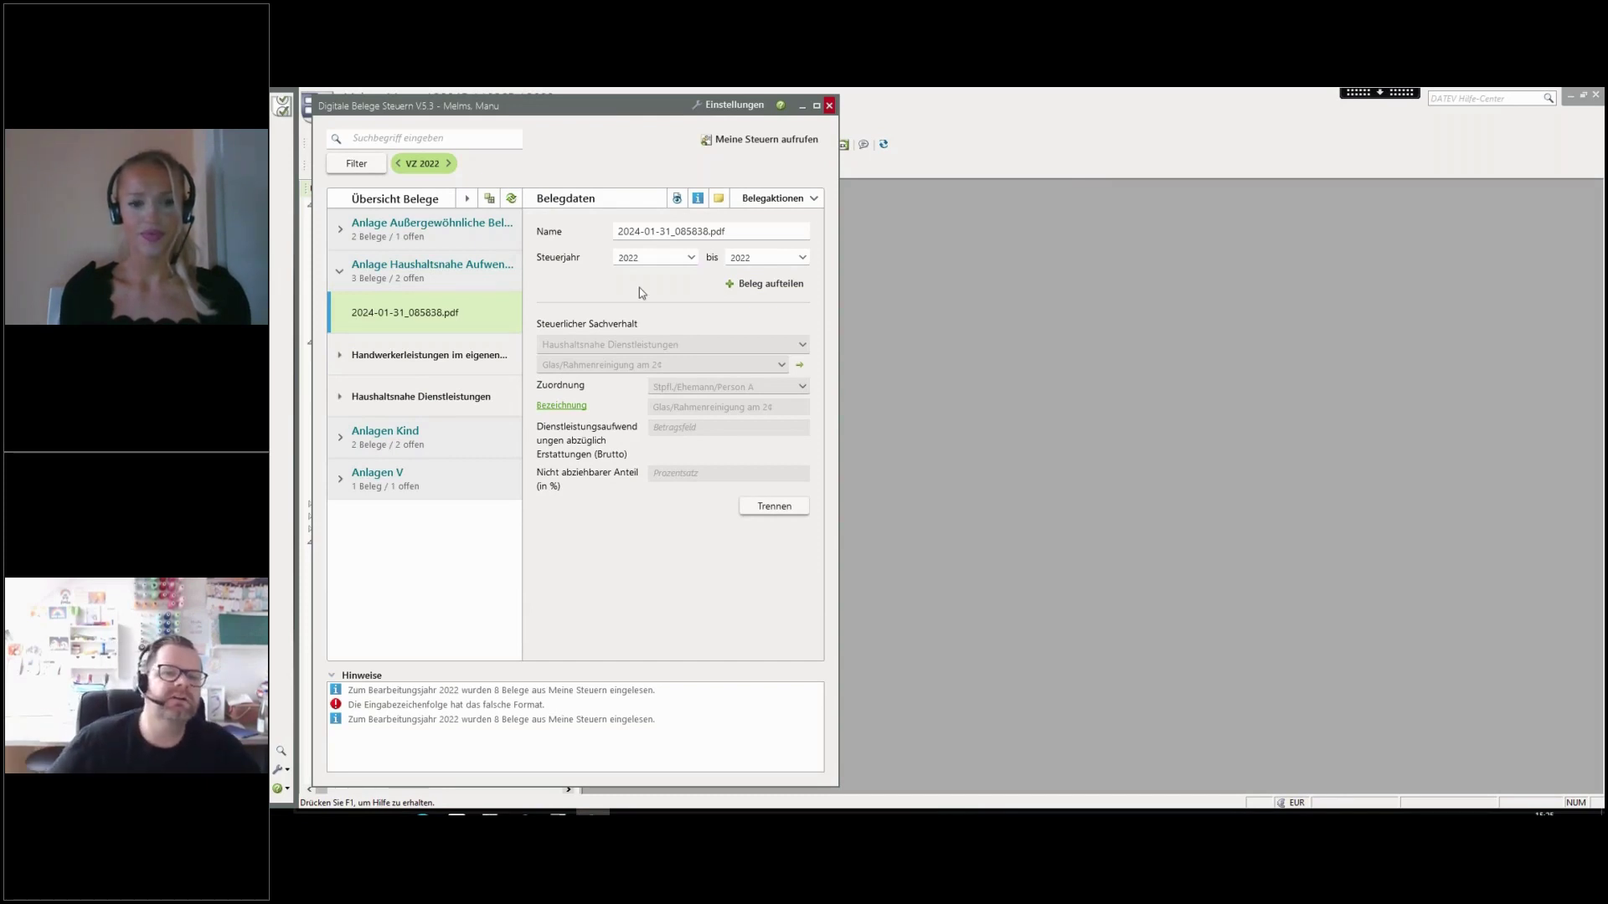
left_click(677, 197)
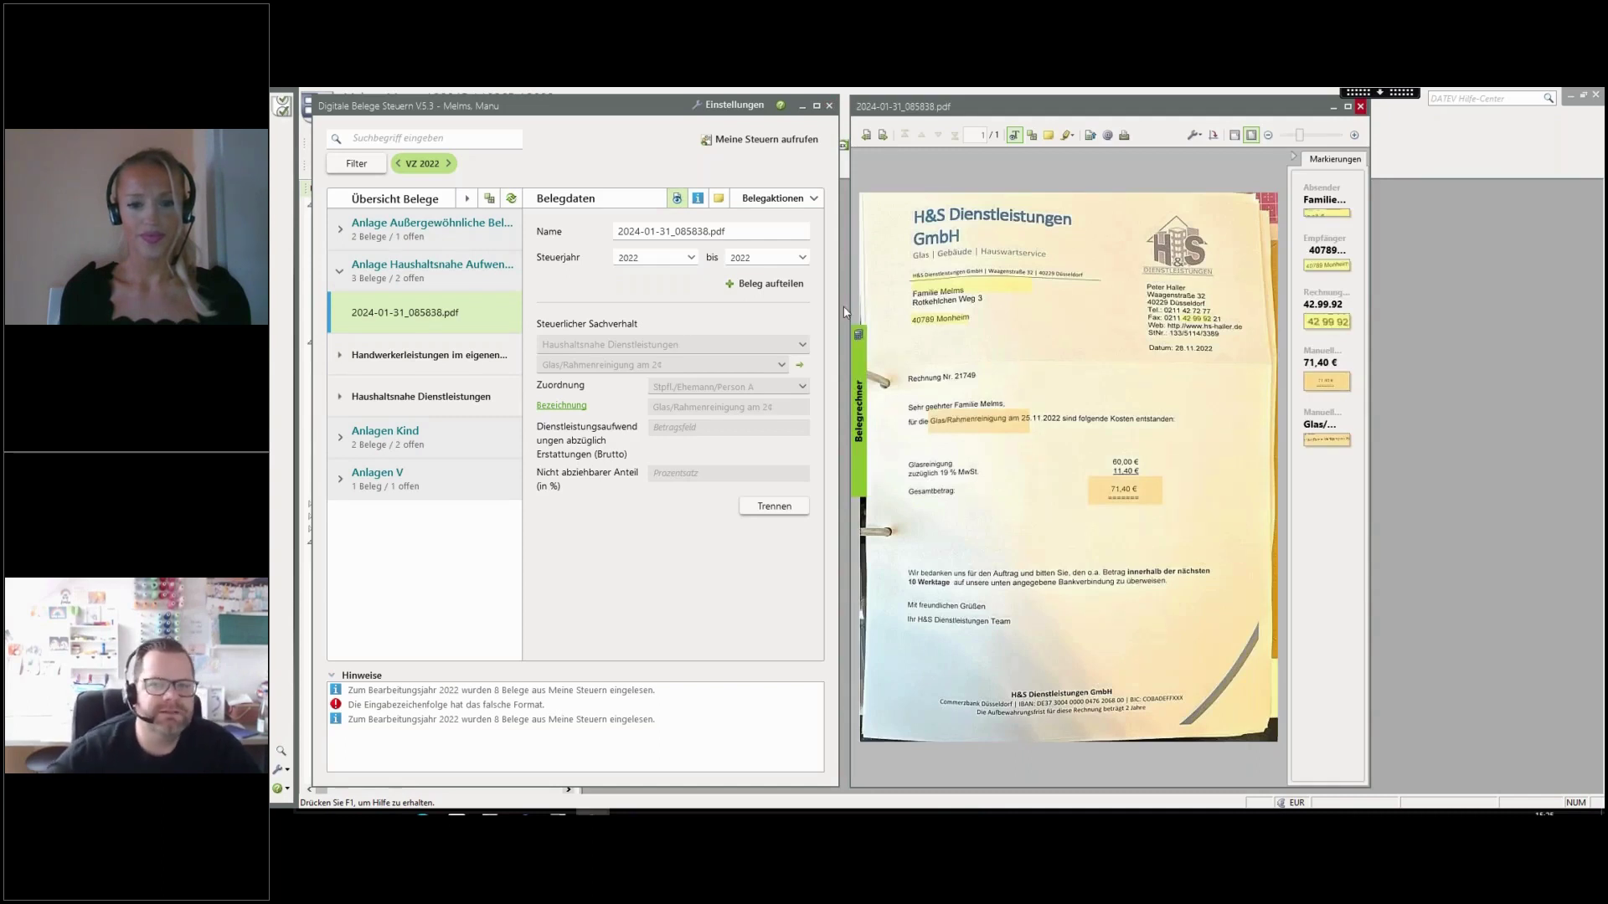
left_click(829, 106)
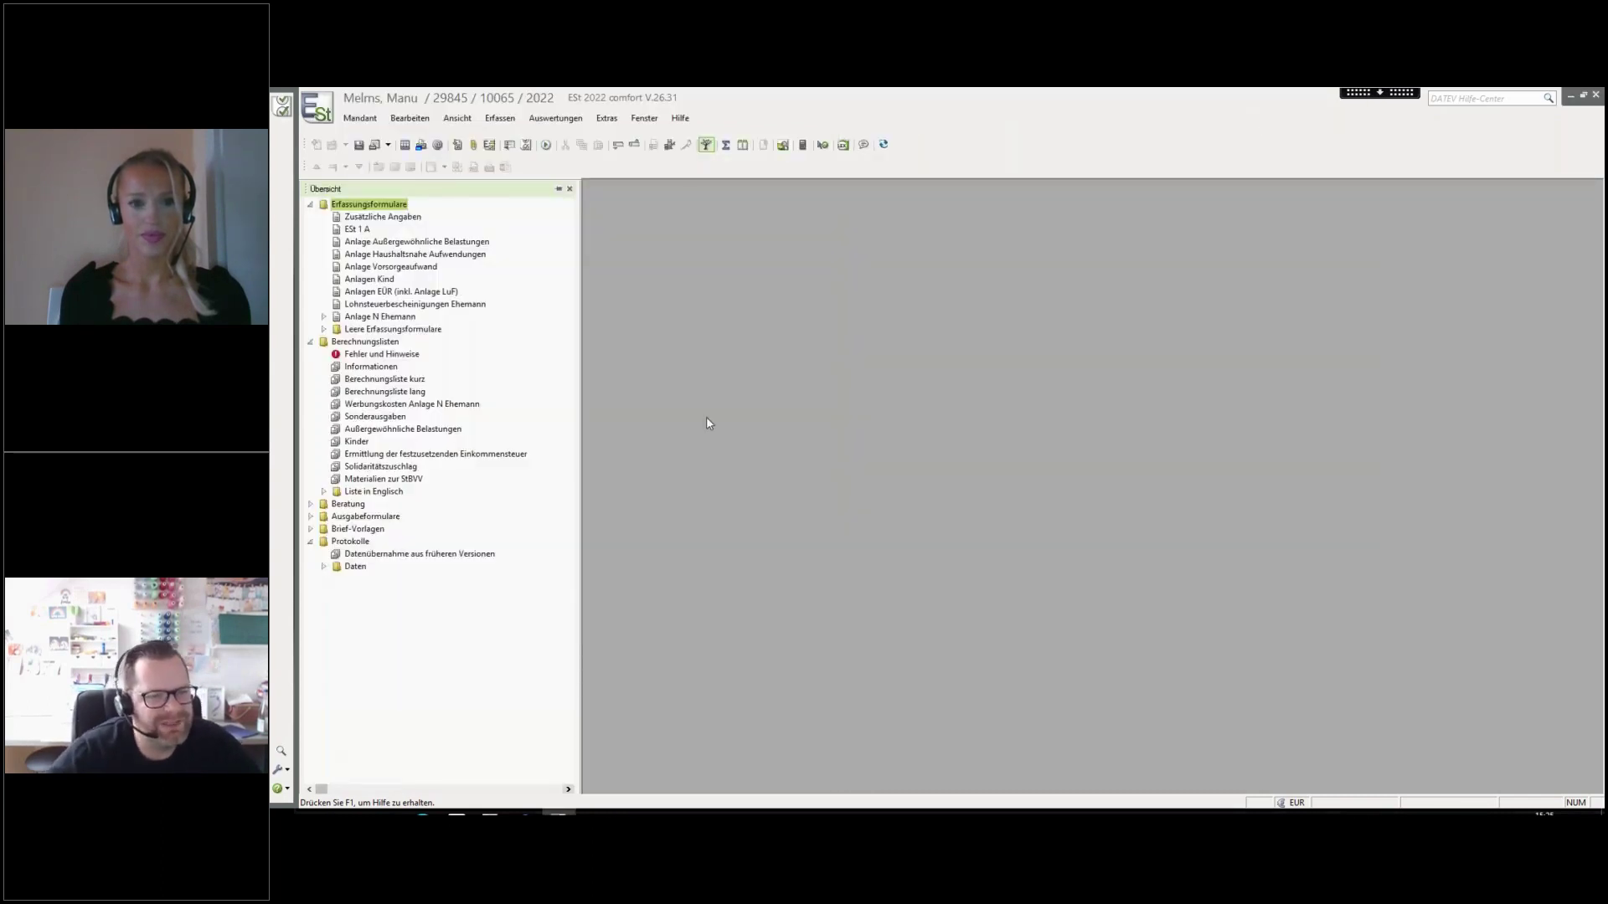
left_click(473, 145)
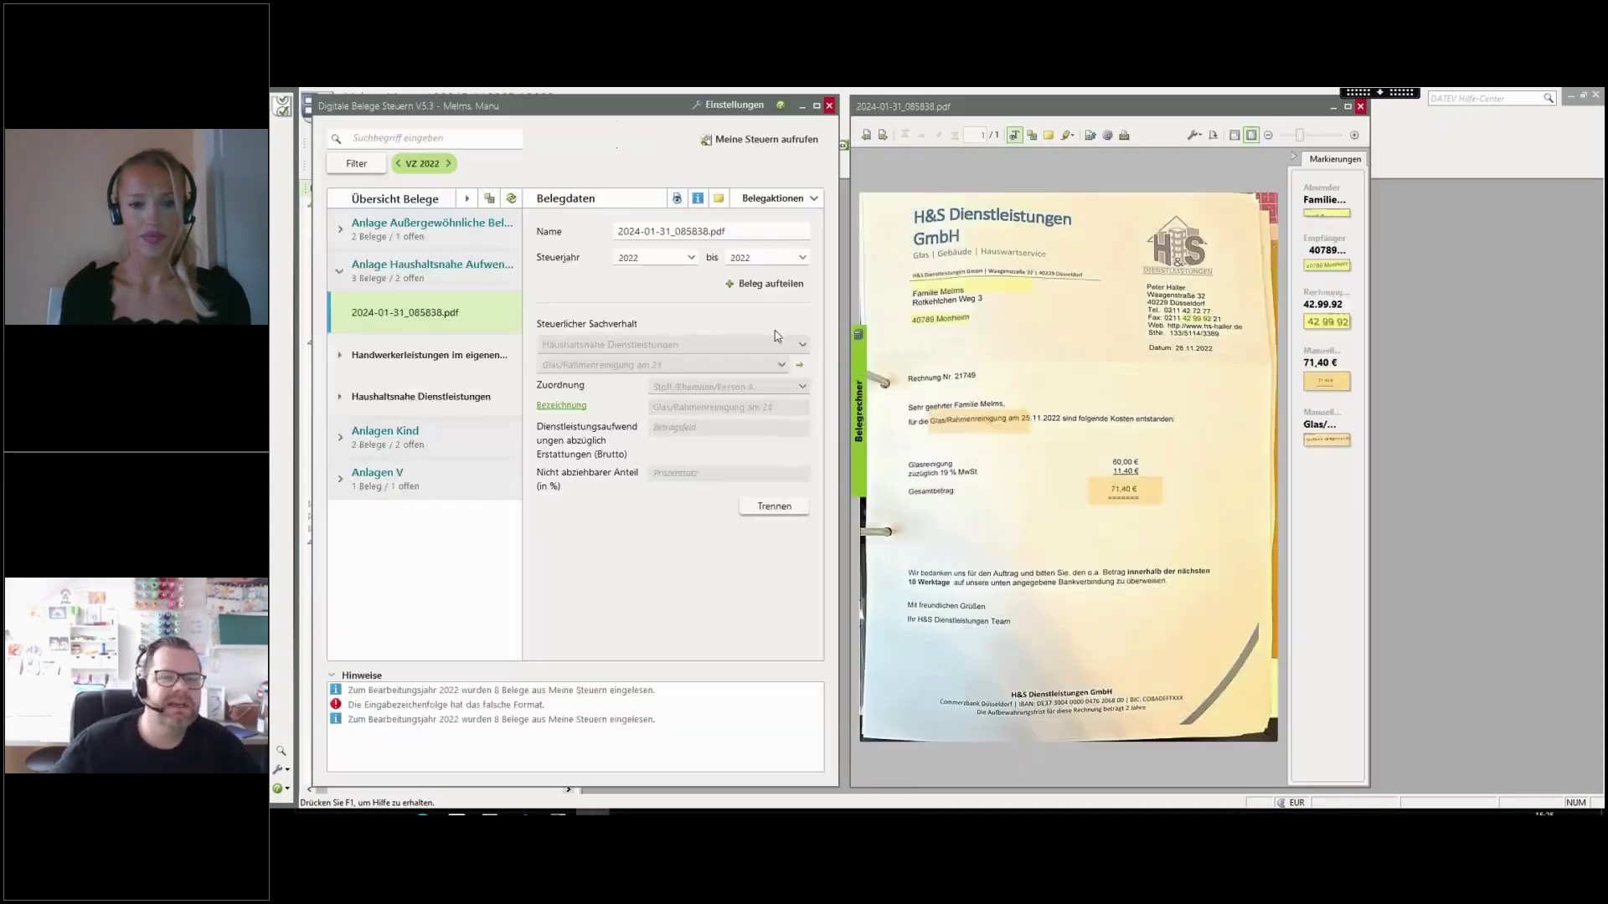
left_click(802, 107)
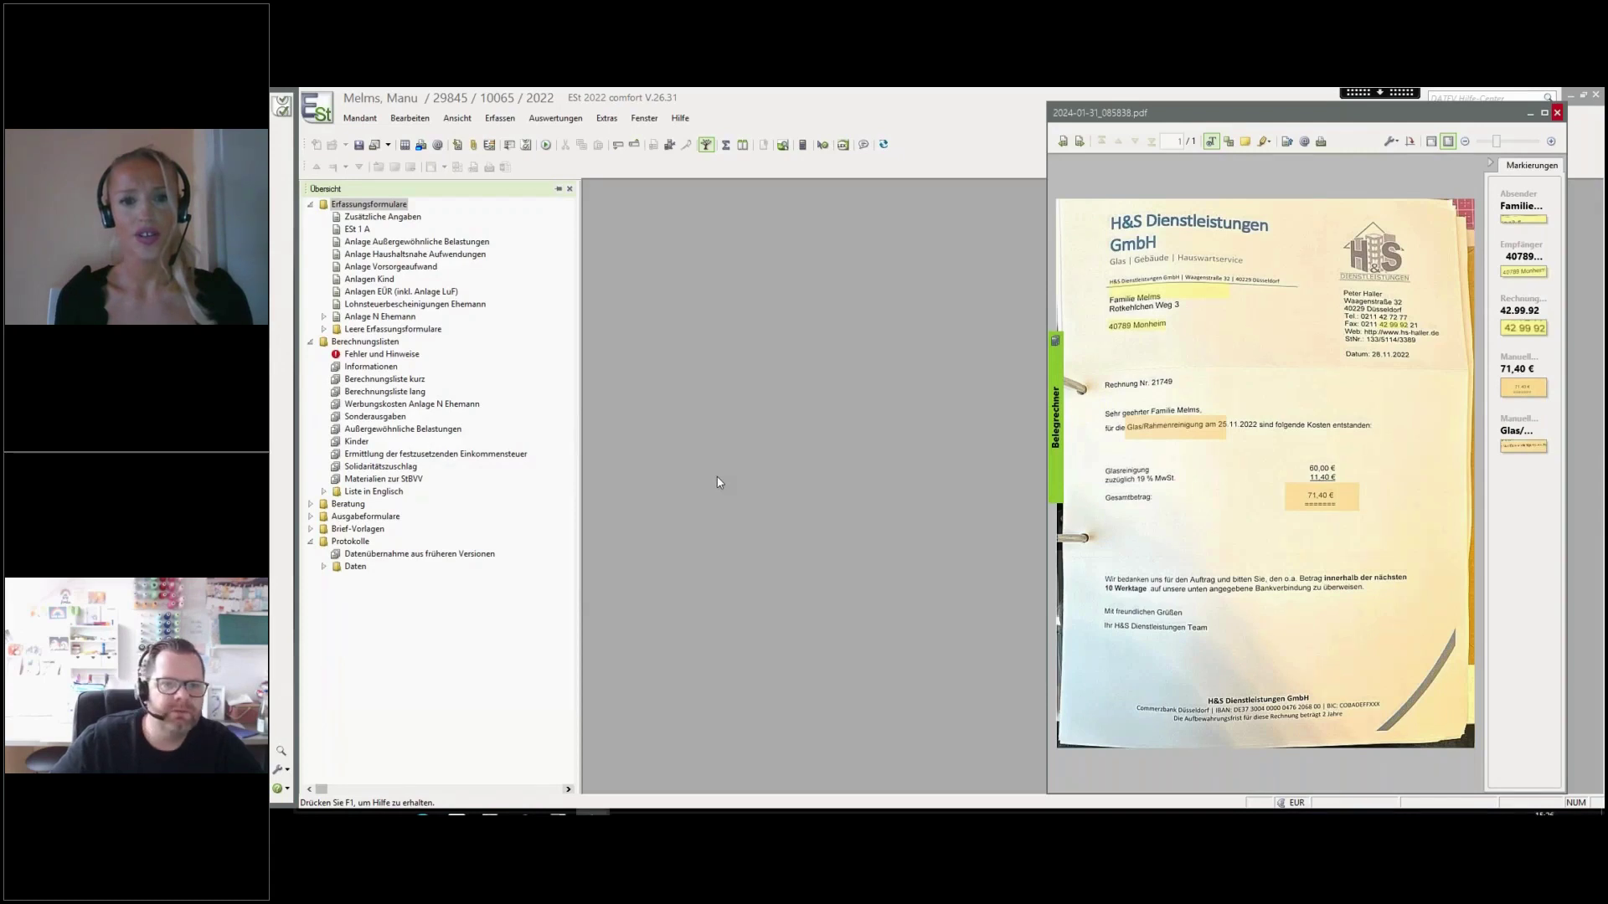
key("alt+F4")
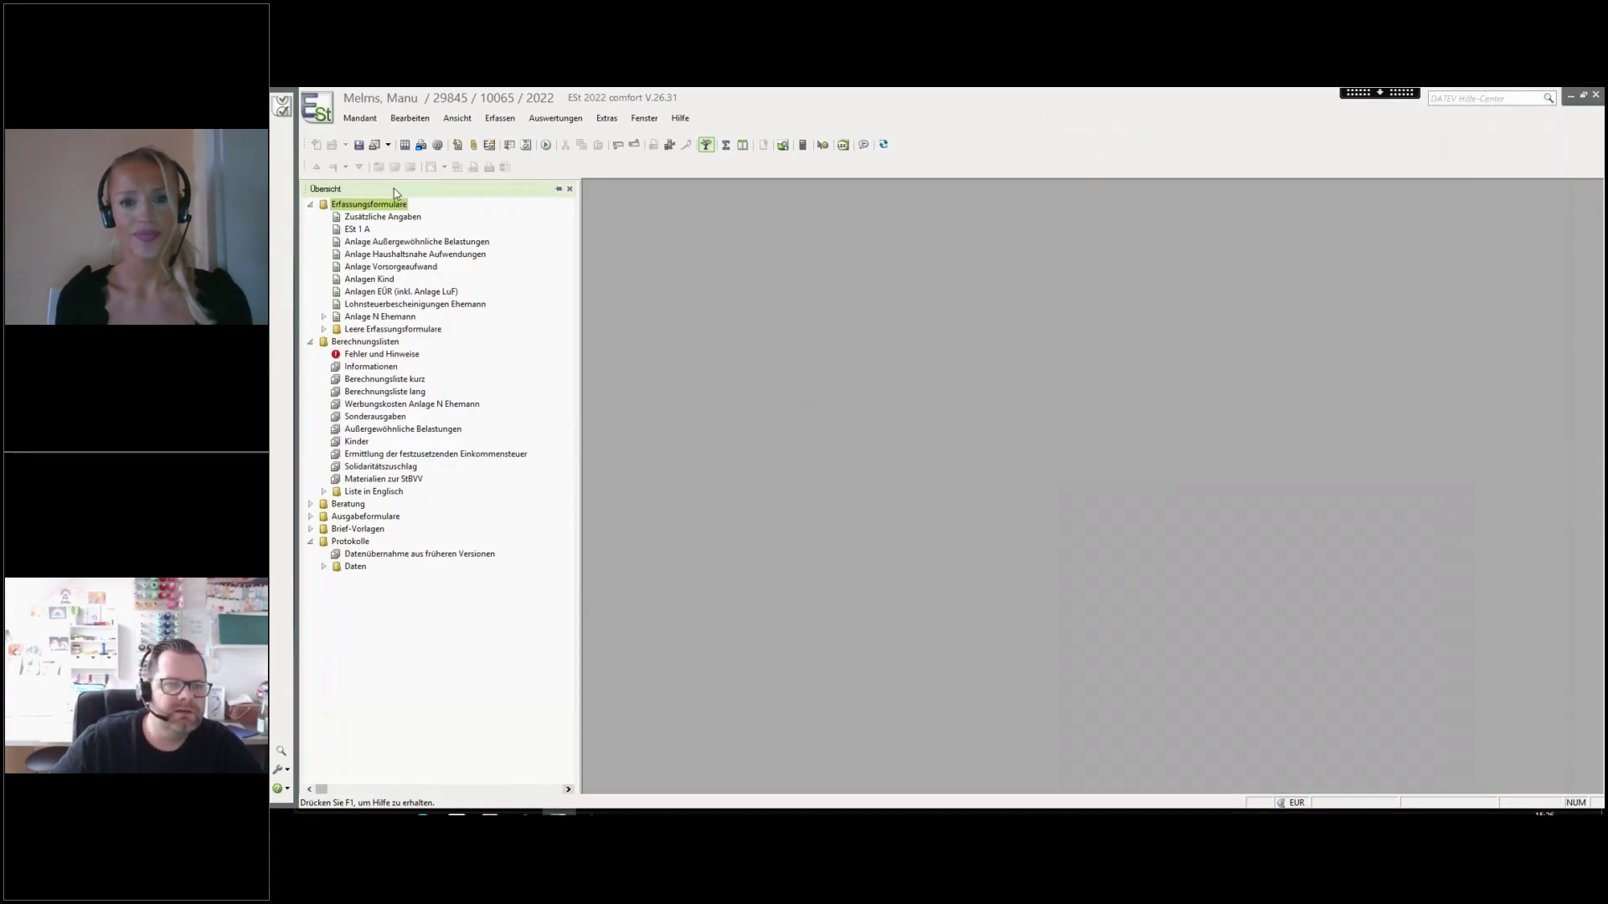
Send the 2022 return to Meine Steuern using the Individuelle Auswahl package and acknowledge the Rechtevergabe notice
left_click(349, 122)
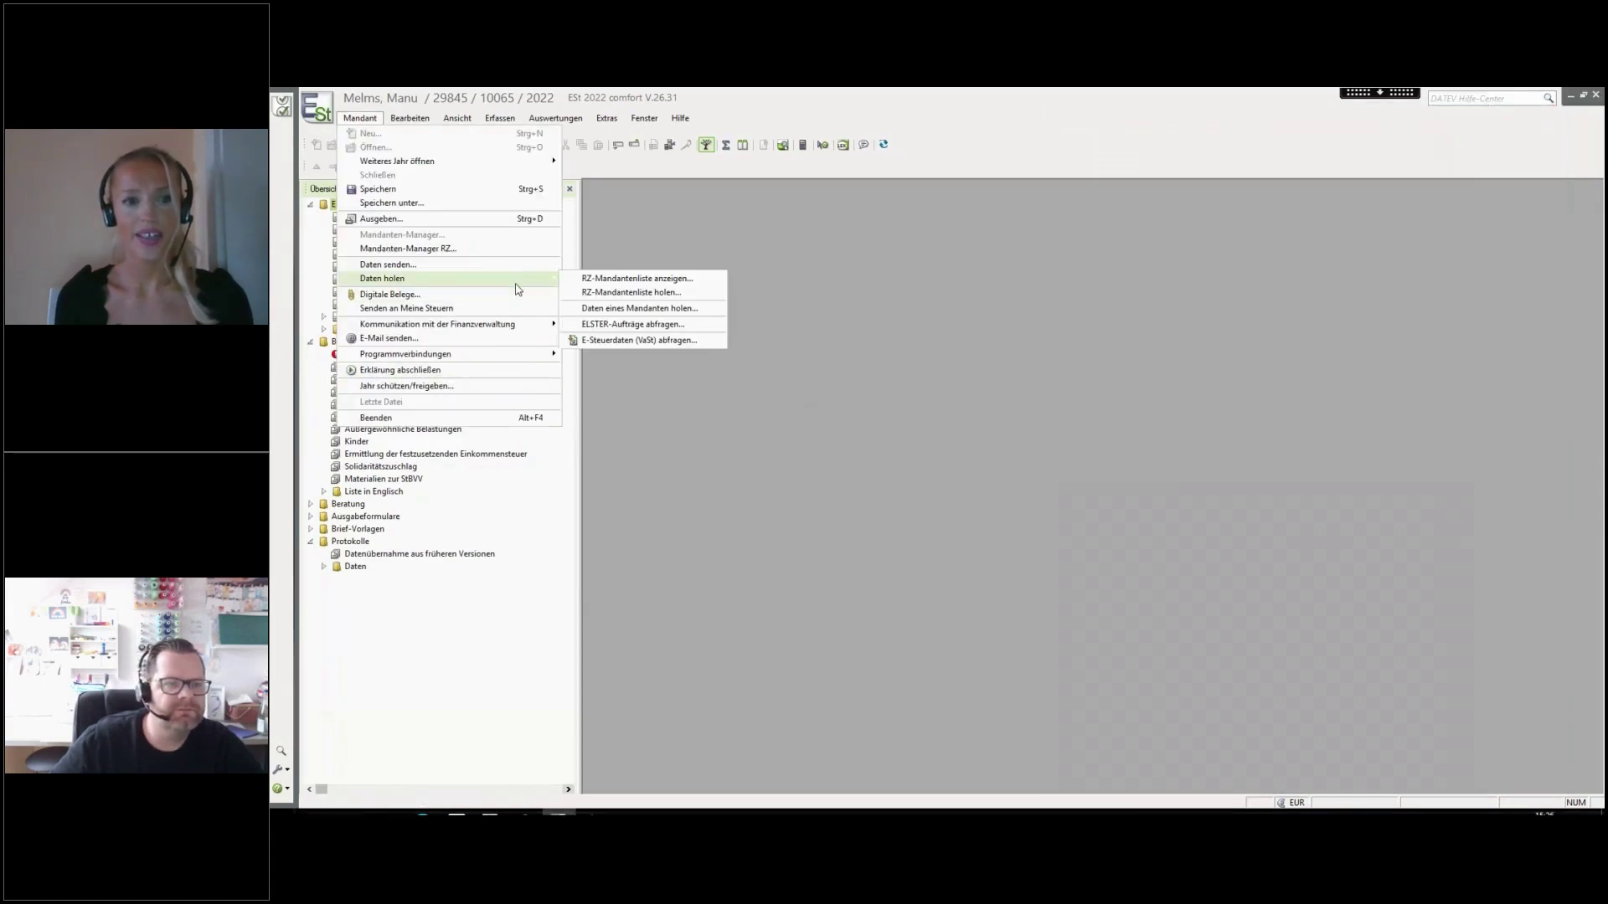
left_click(499, 308)
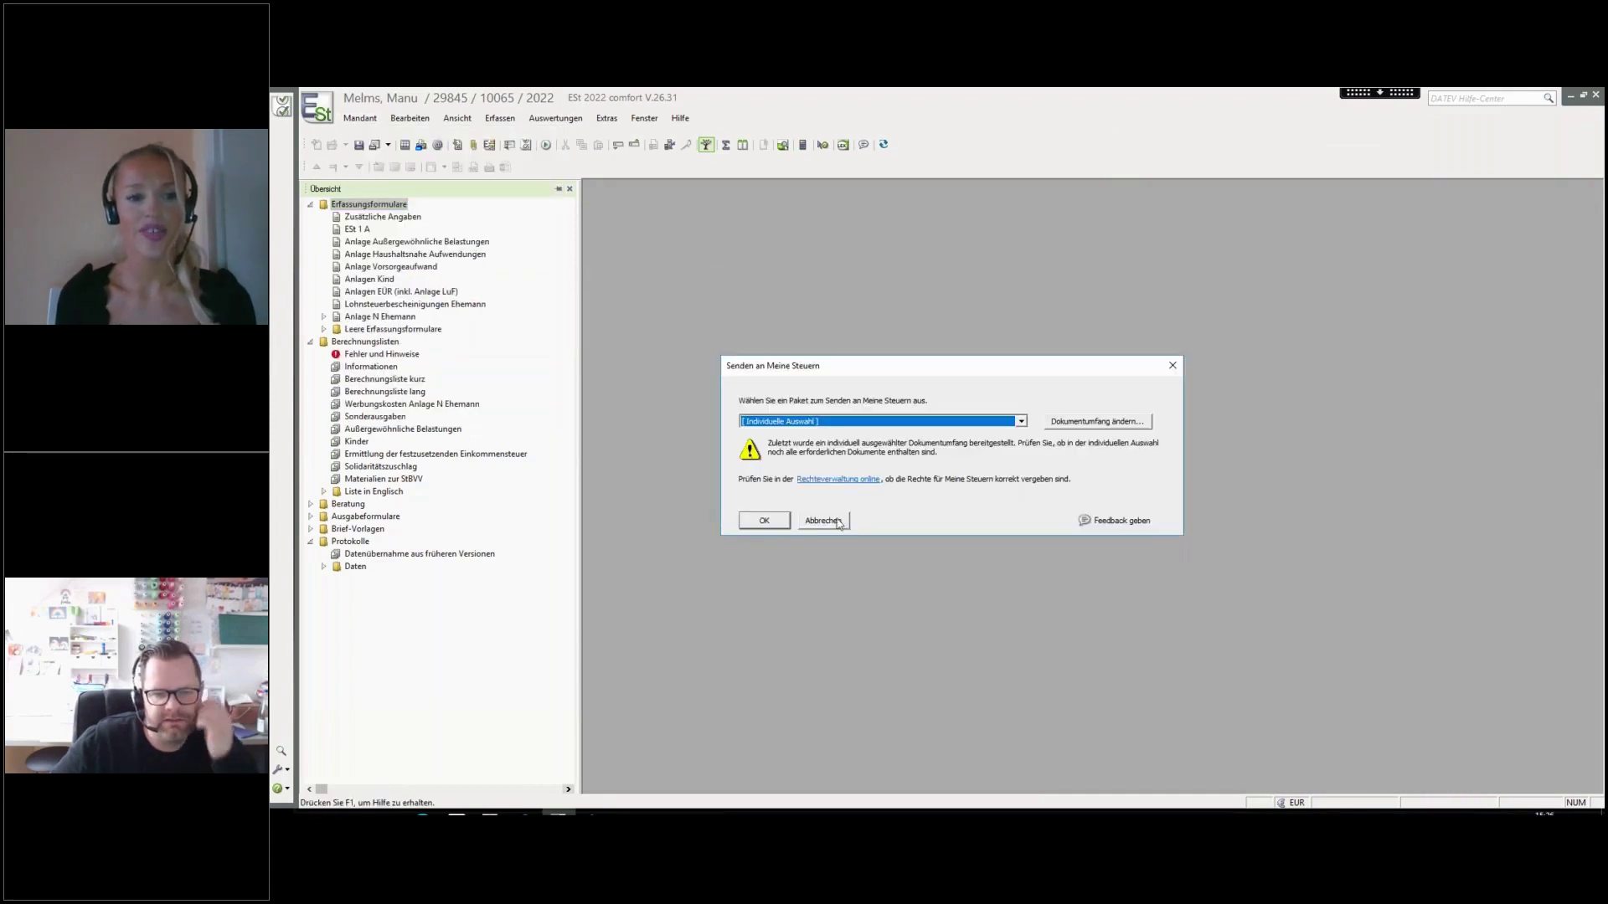
left_click(764, 520)
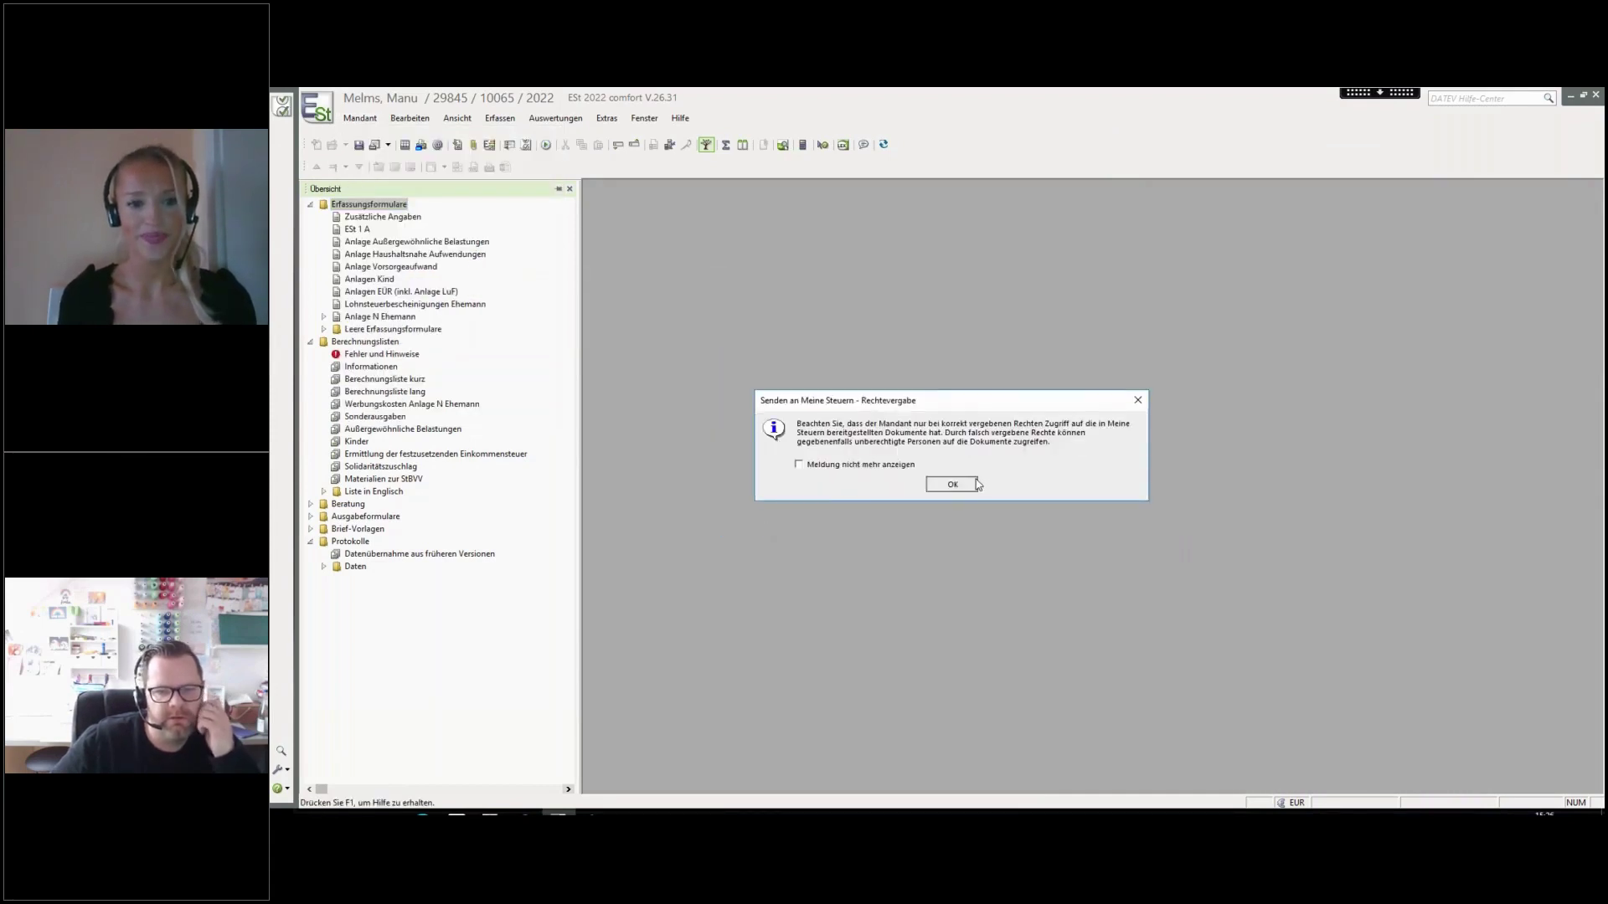
left_click(975, 482)
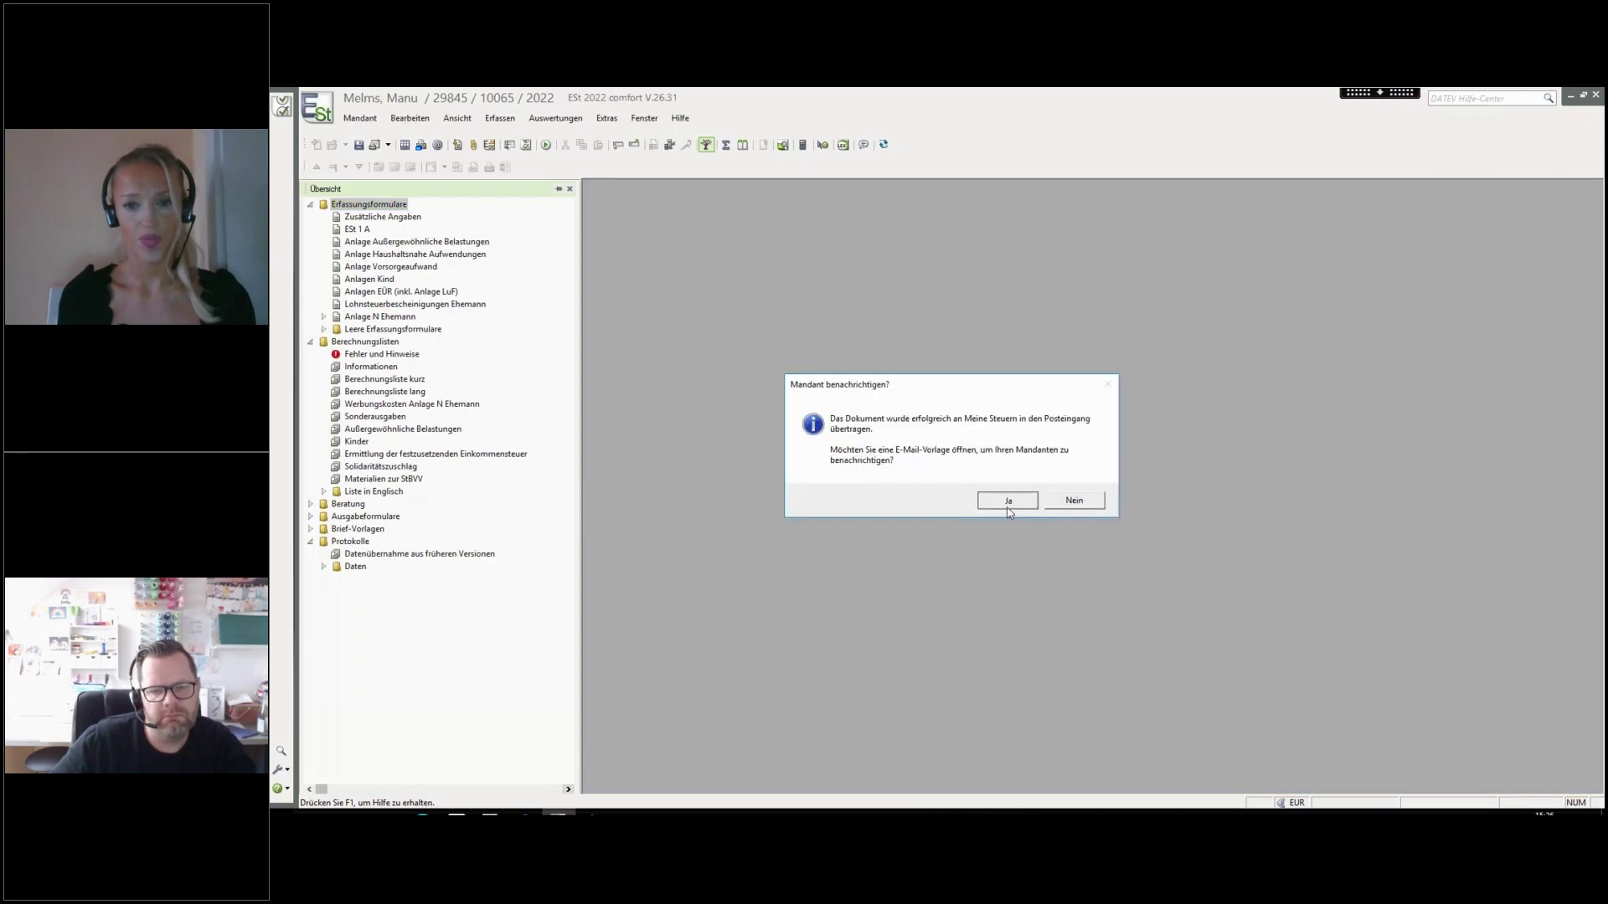
Open the e-mail template for notifying the client, select its message text for viewing and close the message without sending it
left_click(1008, 507)
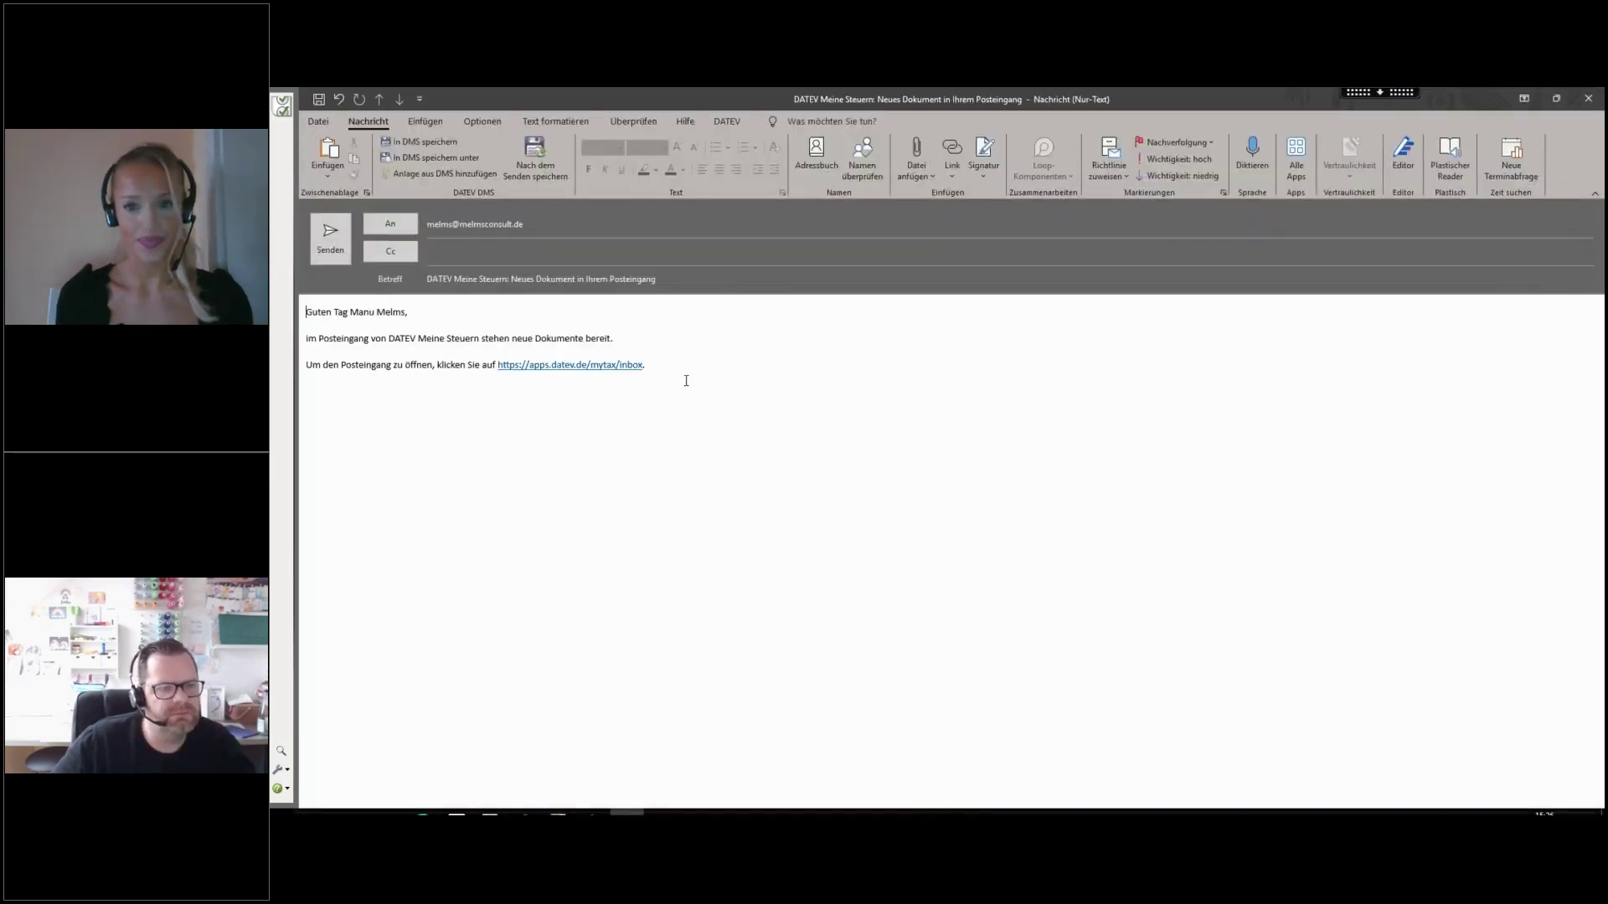
key("ctrl+a")
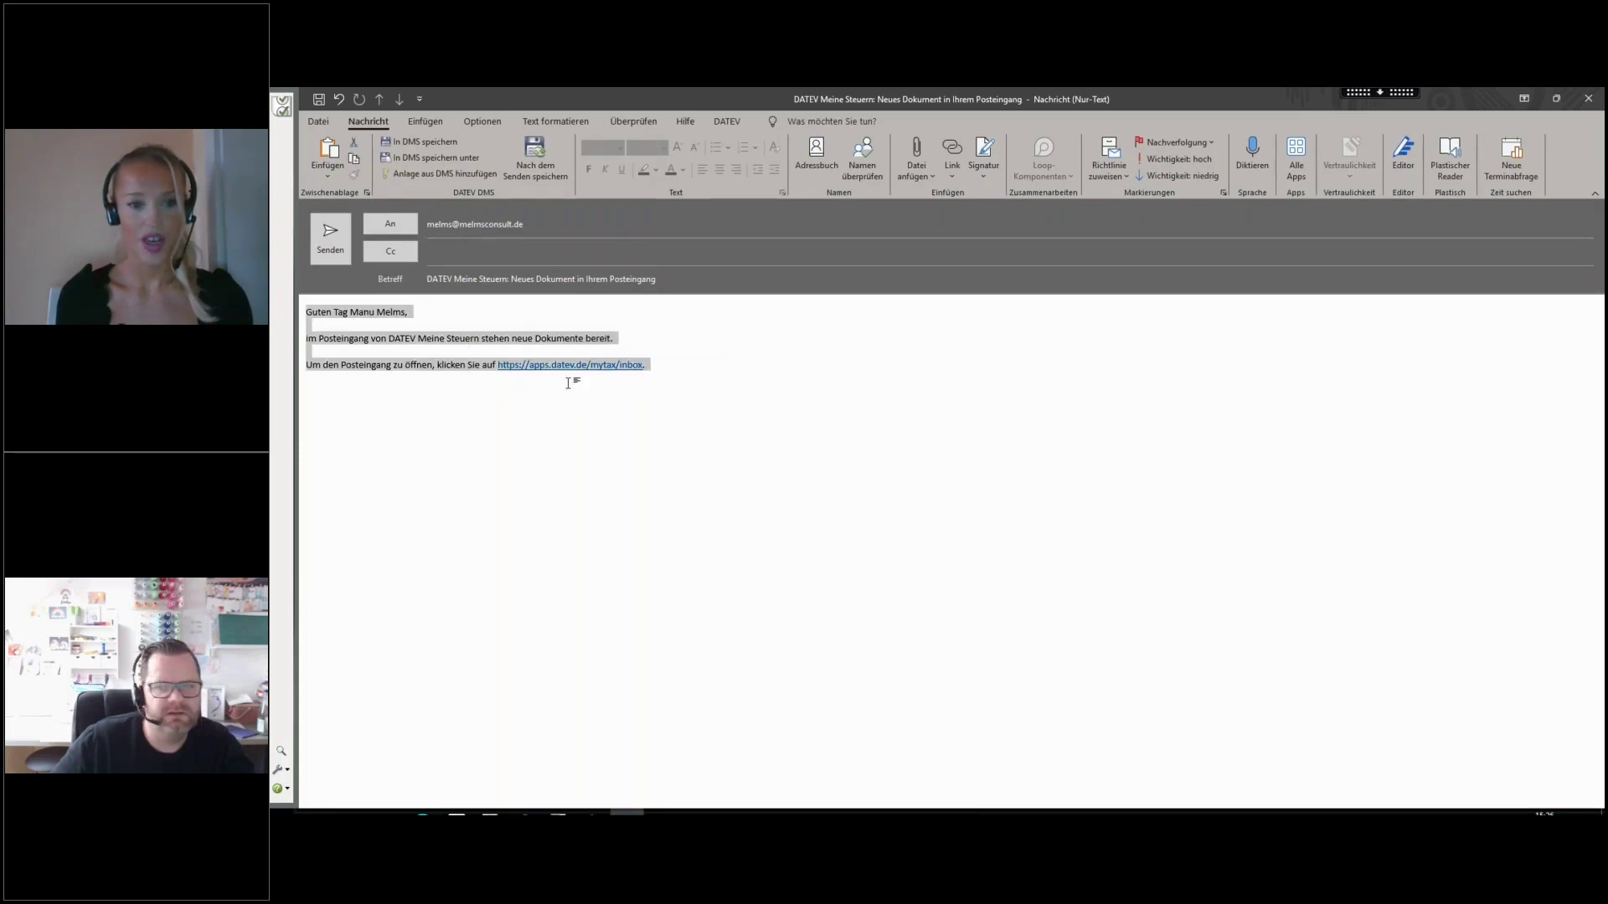
left_click(1588, 98)
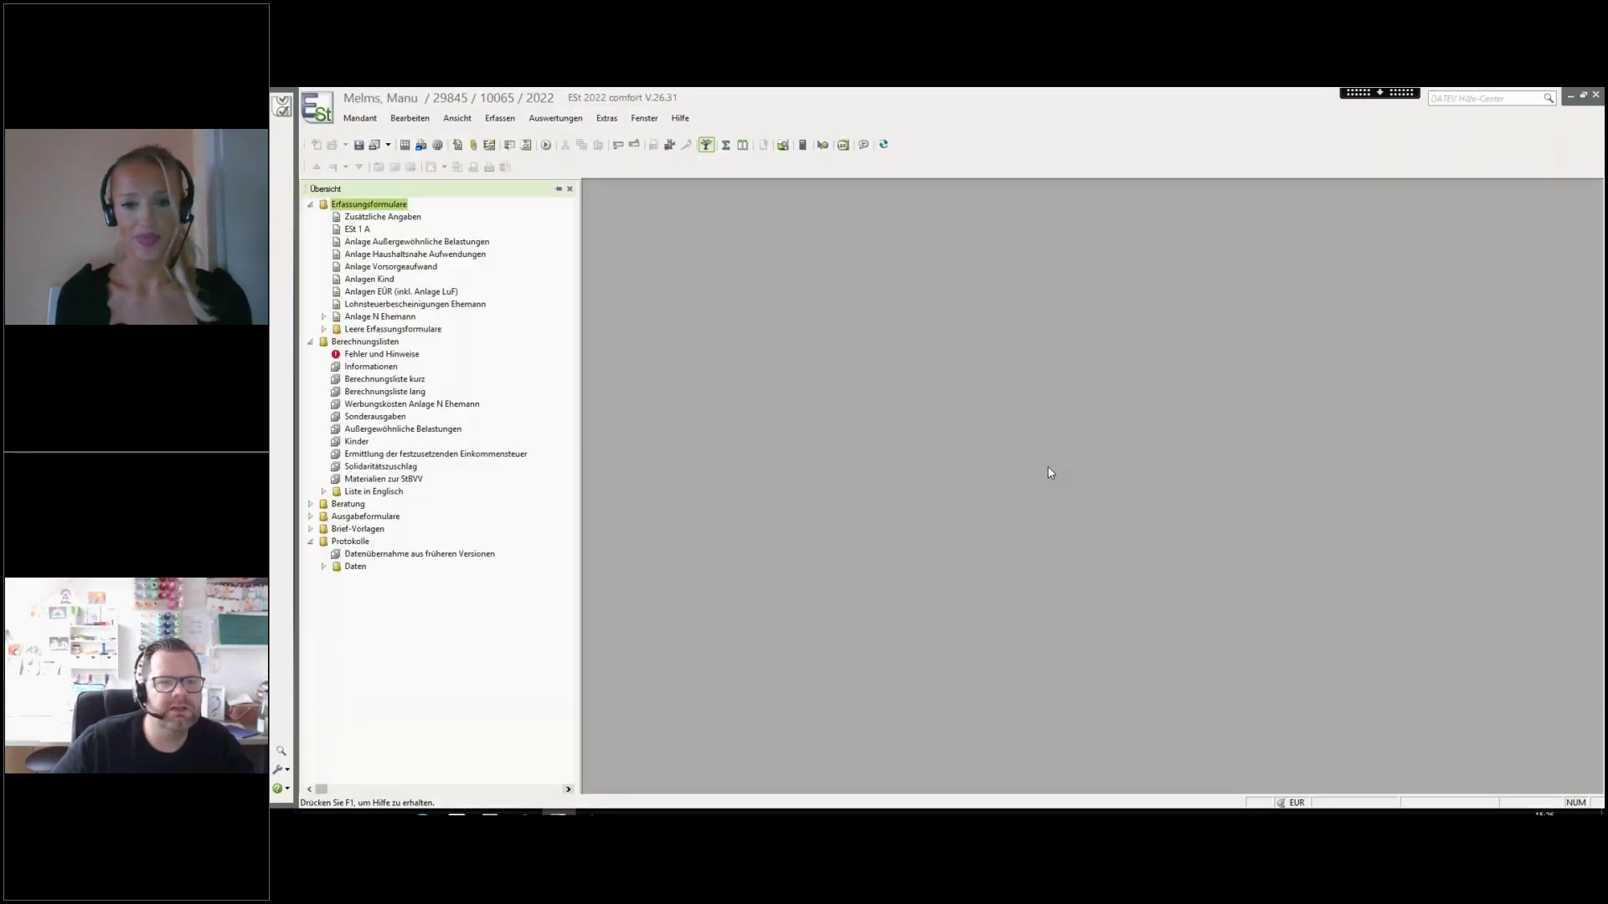
Open the Brief-Vorlagen for editing, expand the ESt-Vorlagen group to view its templates and close the dialog
left_click(603, 121)
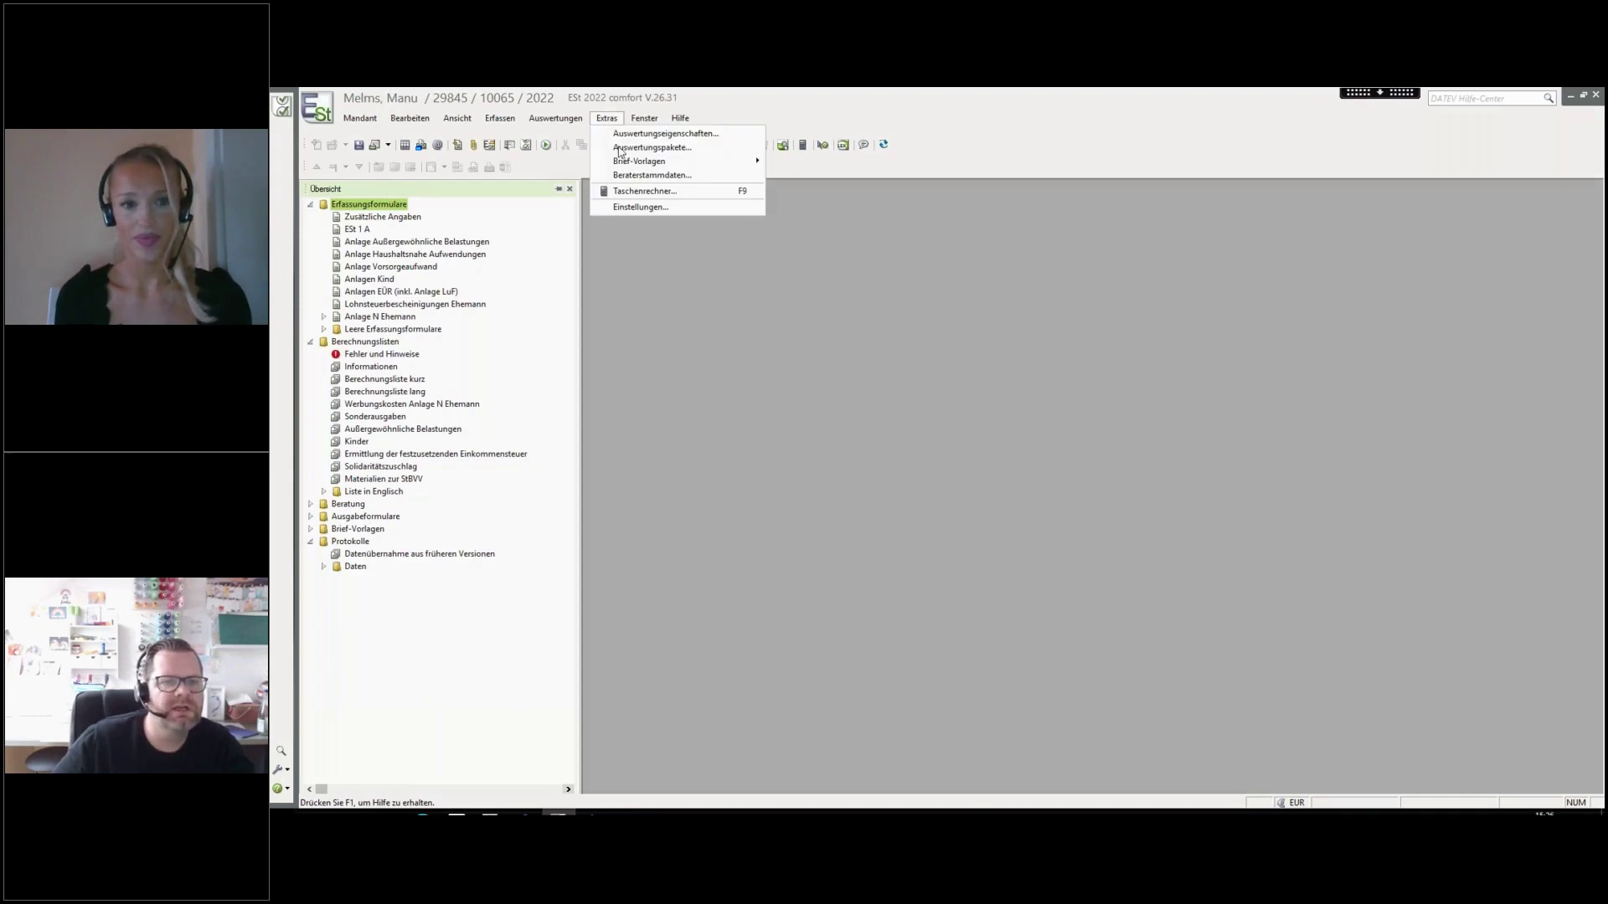
mouse_move(661, 161)
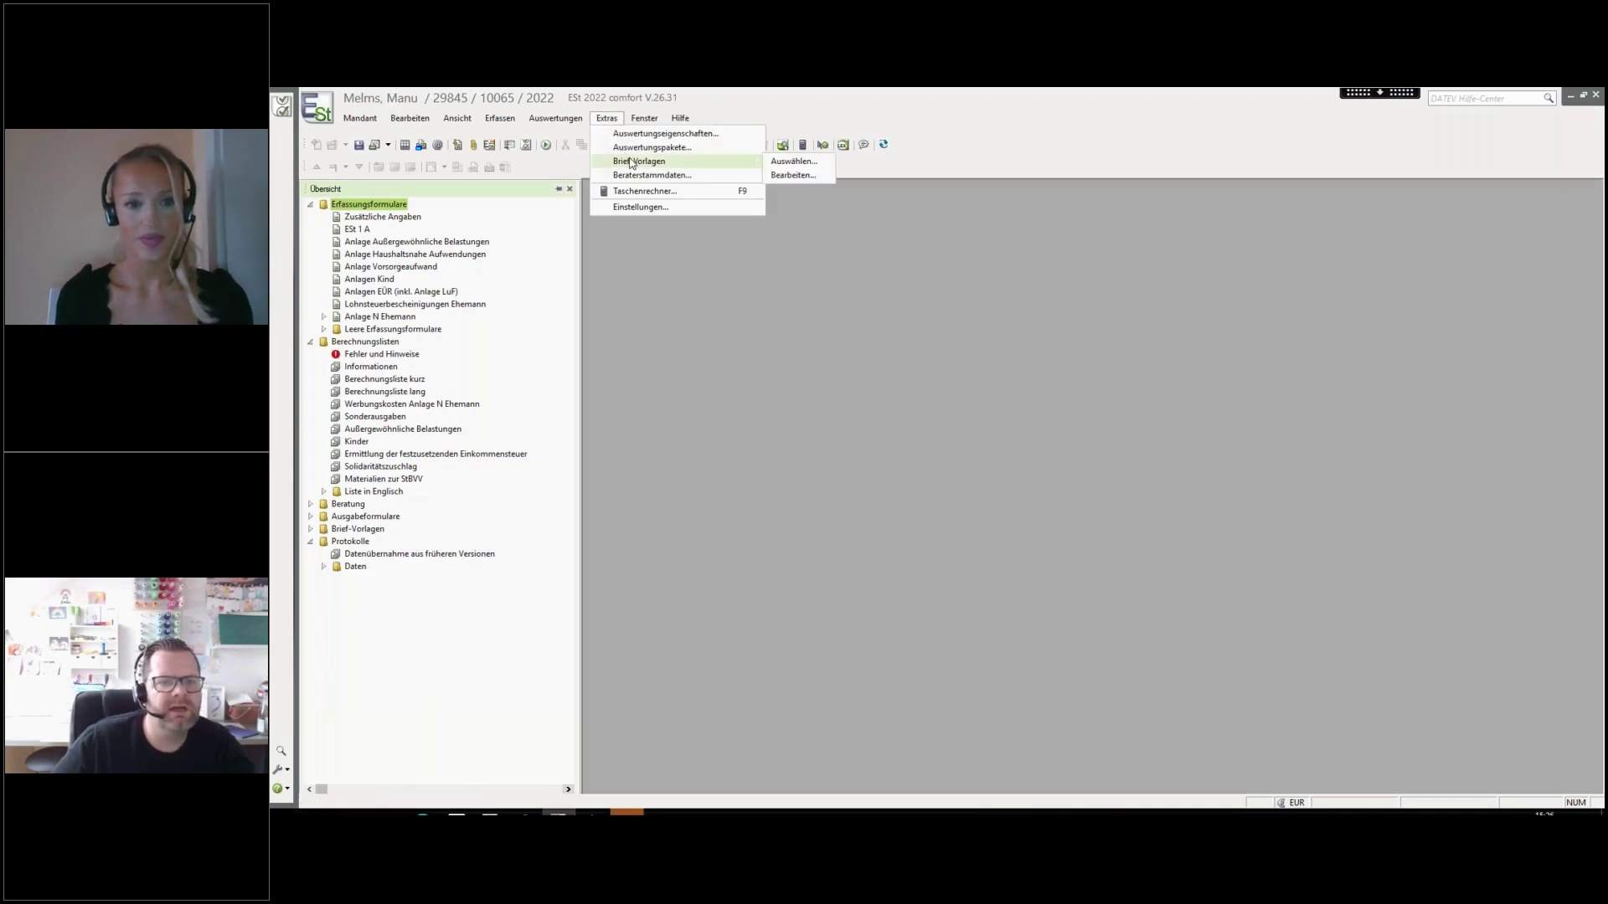
left_click(793, 175)
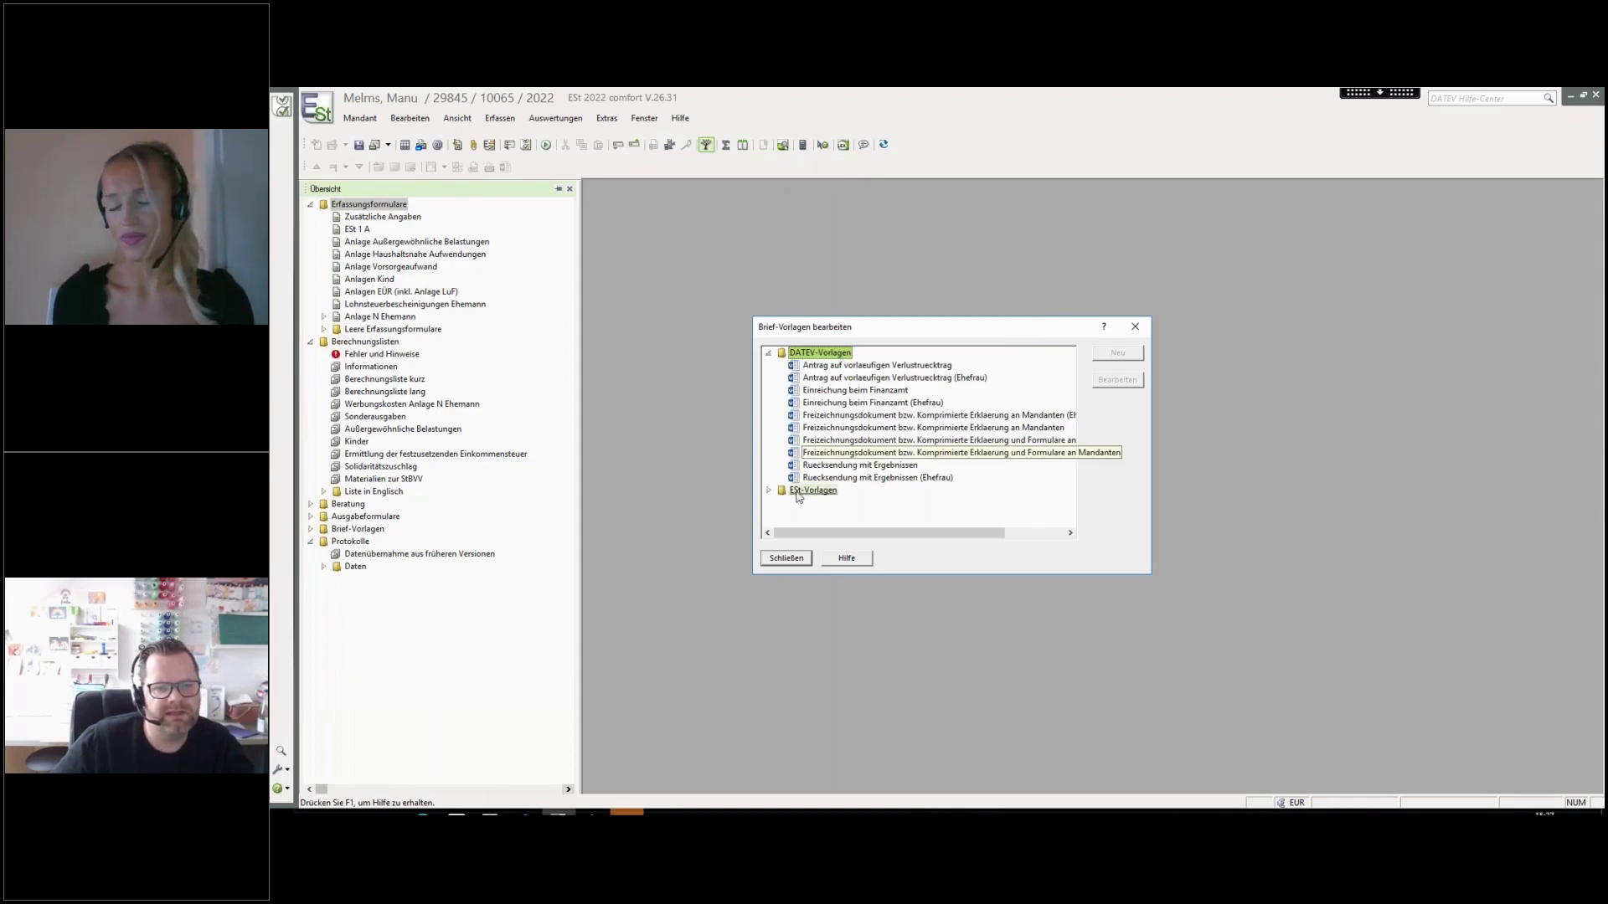
left_click(767, 489)
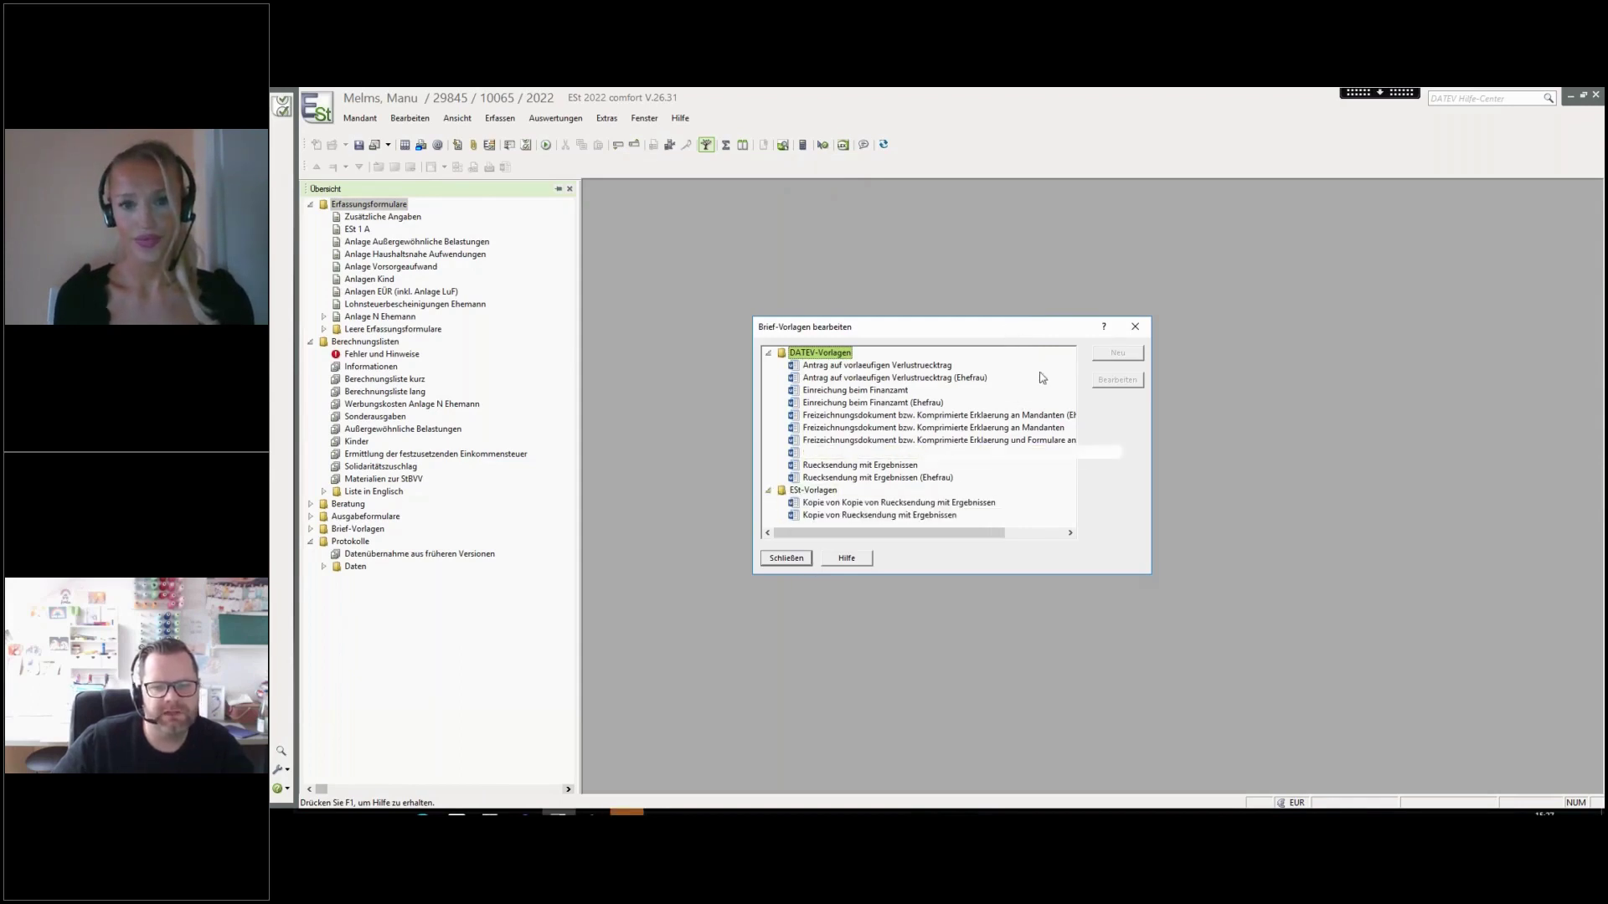
left_click(1134, 327)
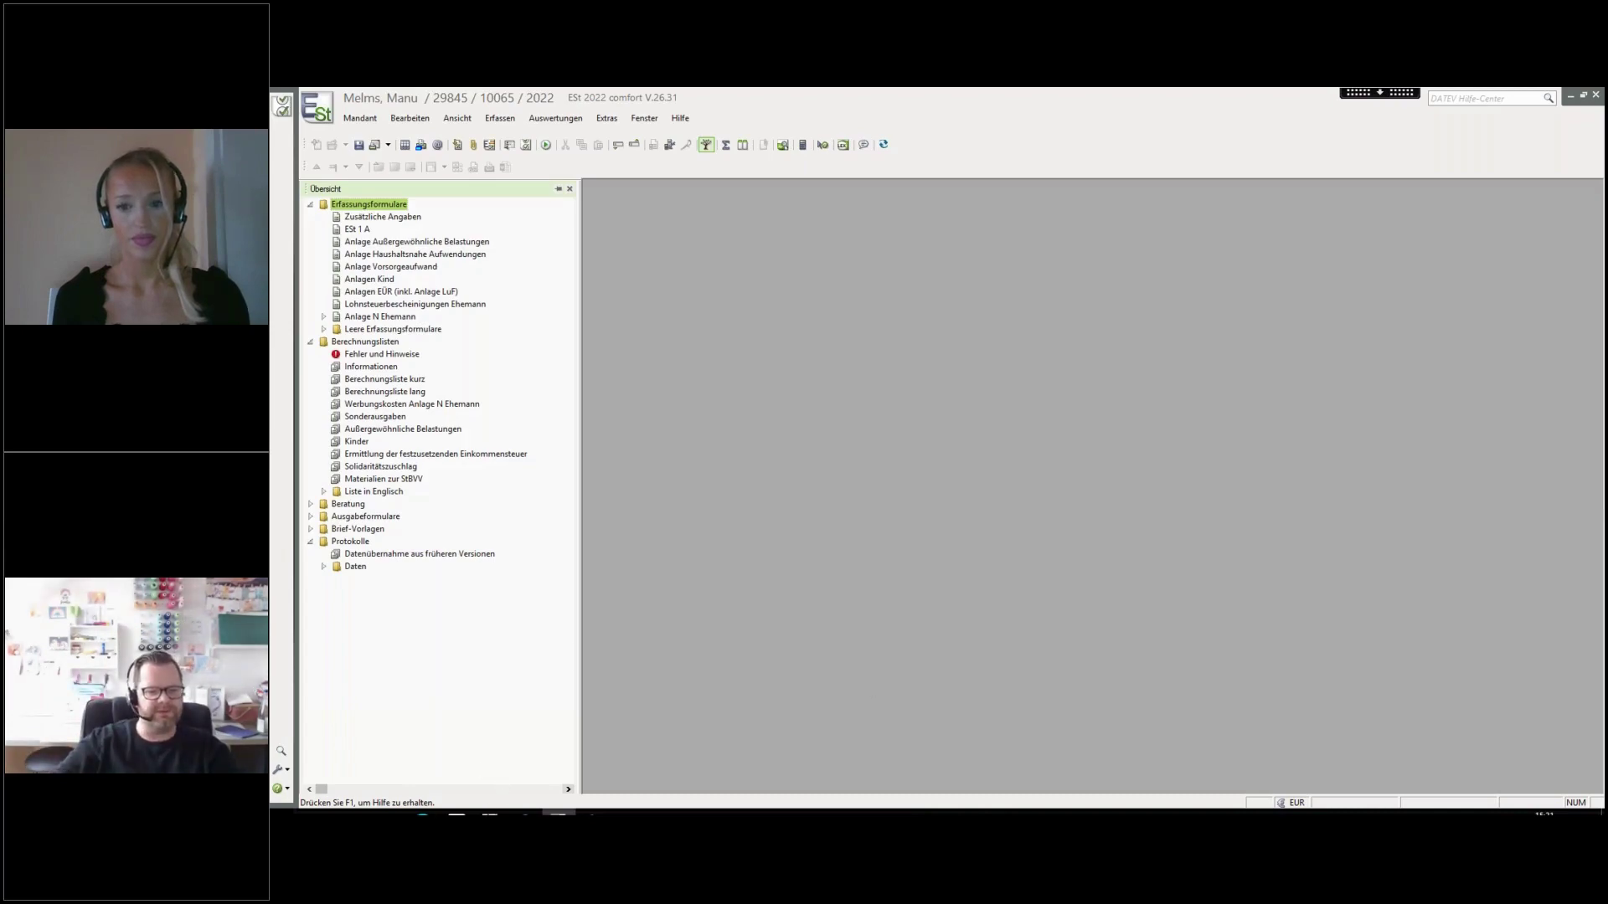
Switch to DATEV Arbeitsplatz and view the Elektronische Übermittlung overview under Digitale Kommunikation mit Institutionen
key("alt+Tab")
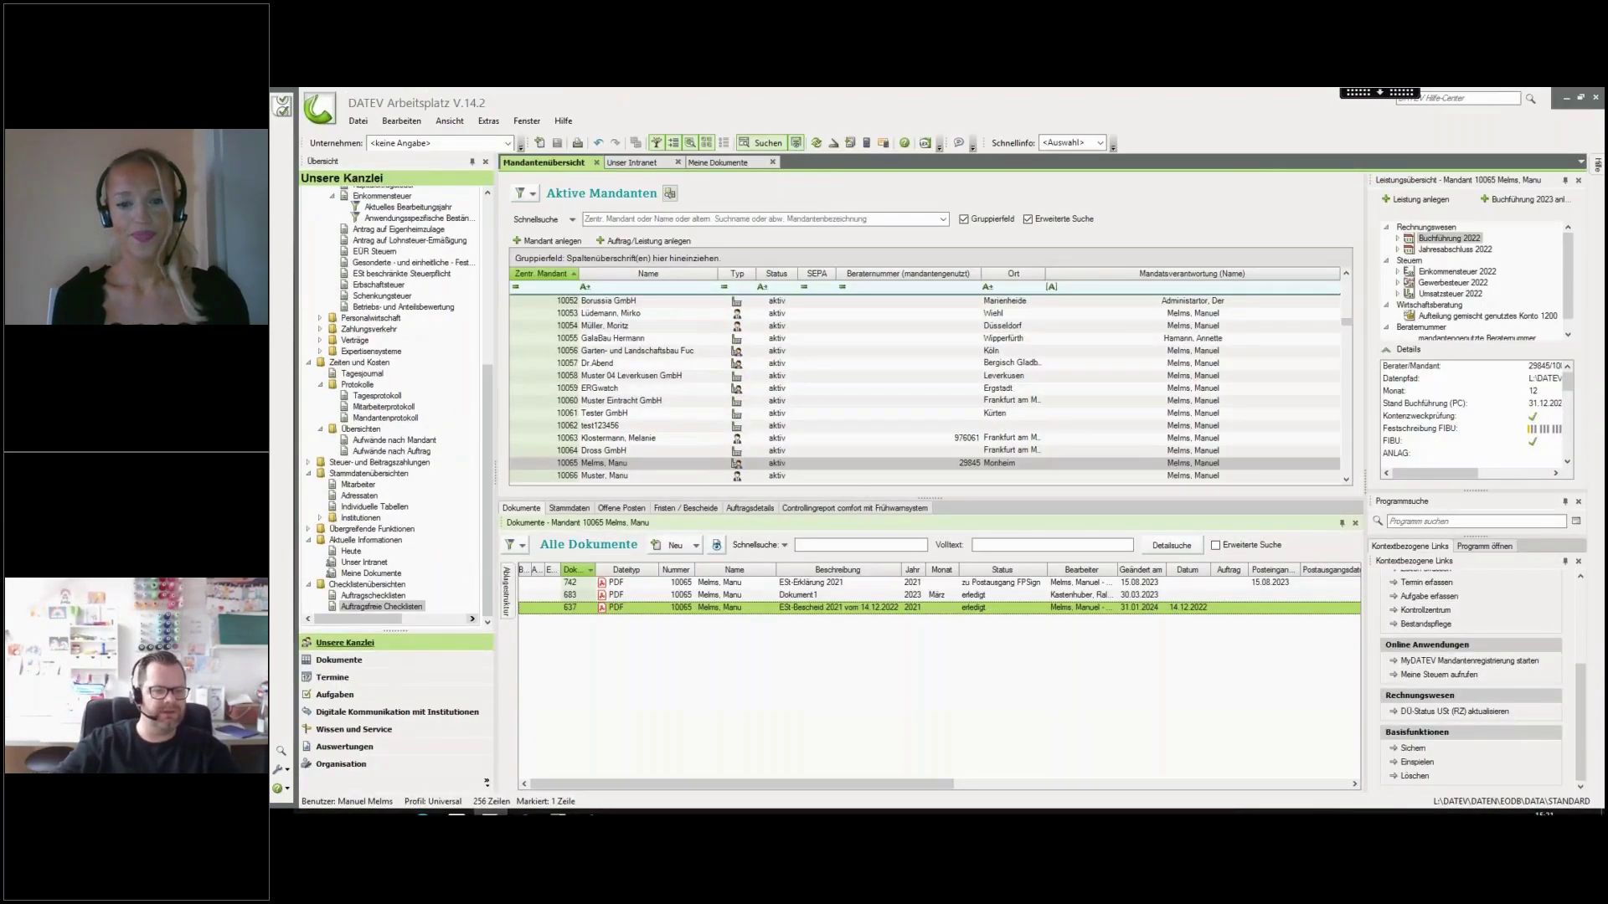
left_click(394, 712)
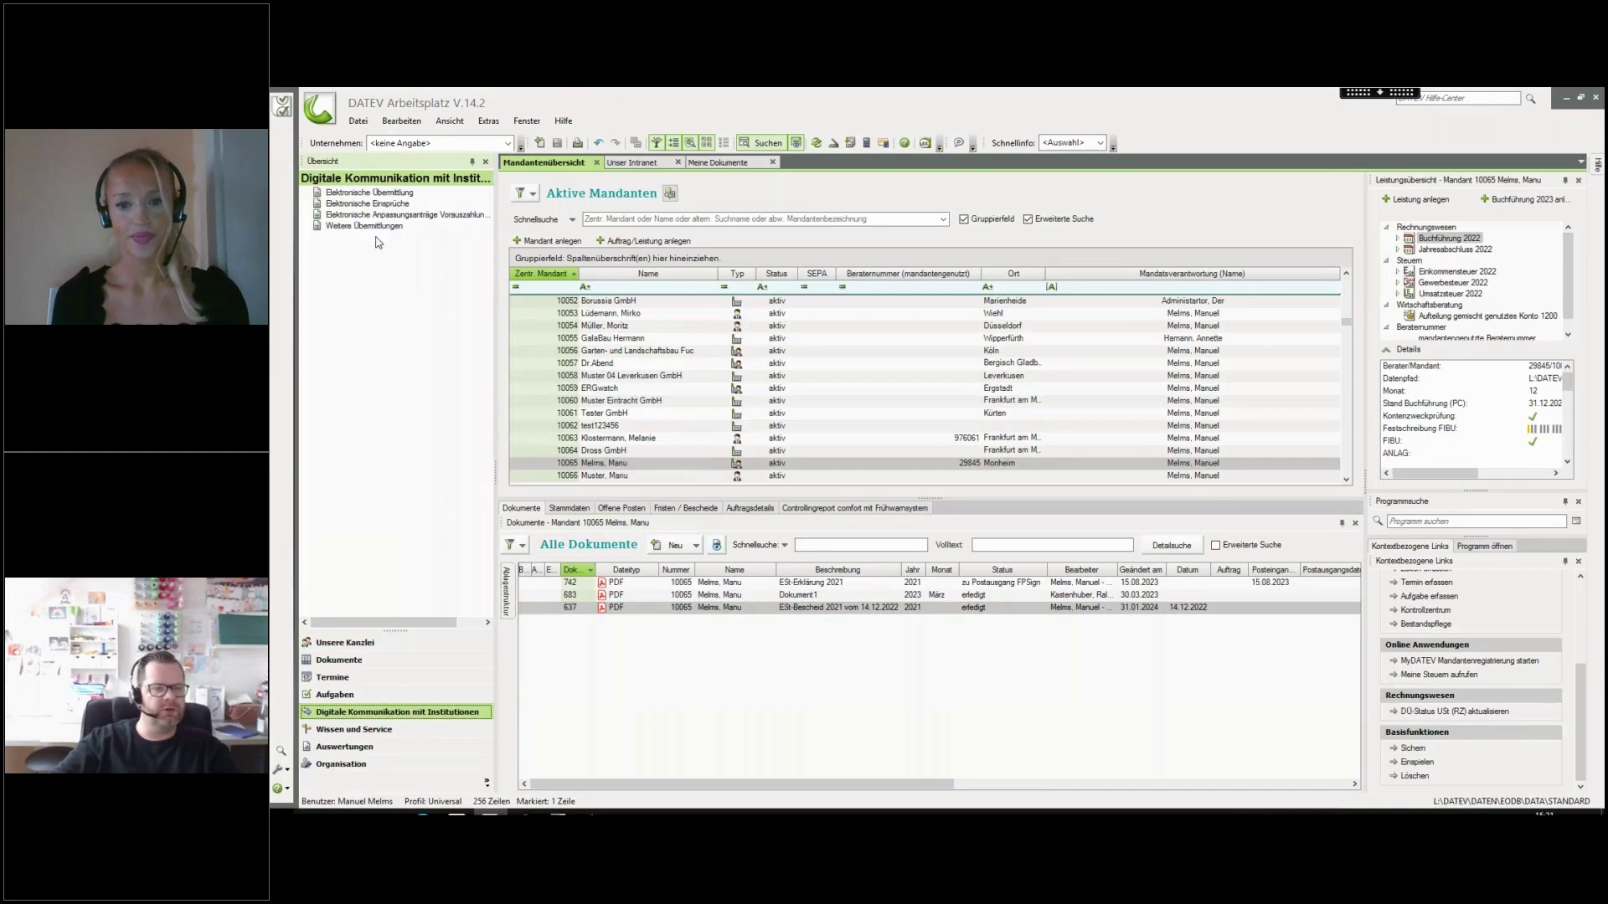
left_click(374, 196)
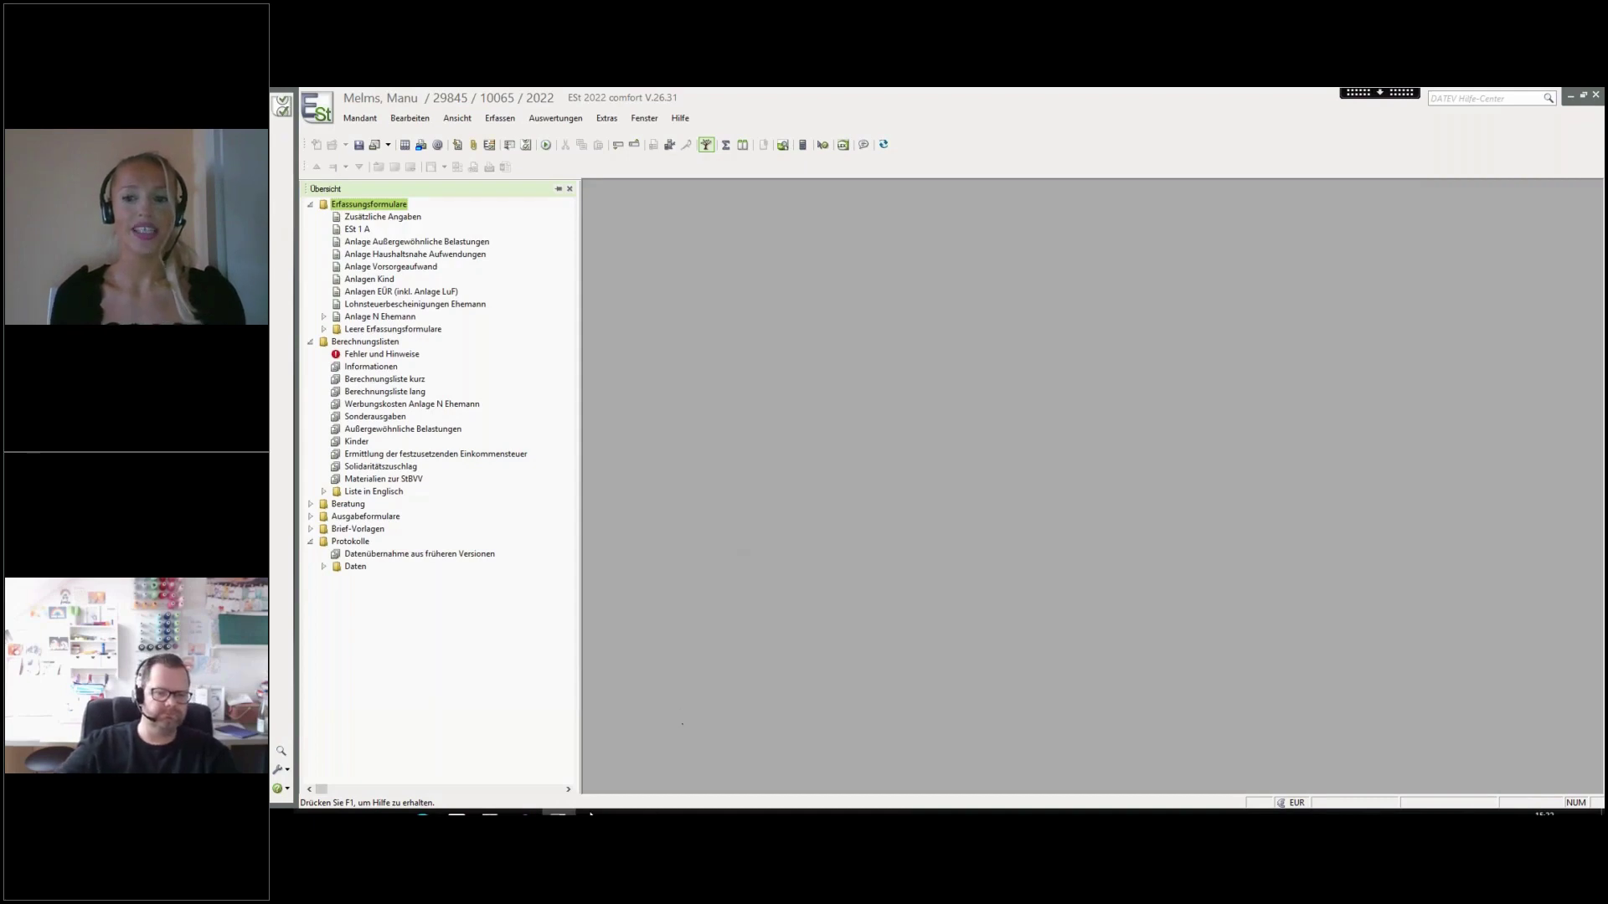
mouse_move(558, 816)
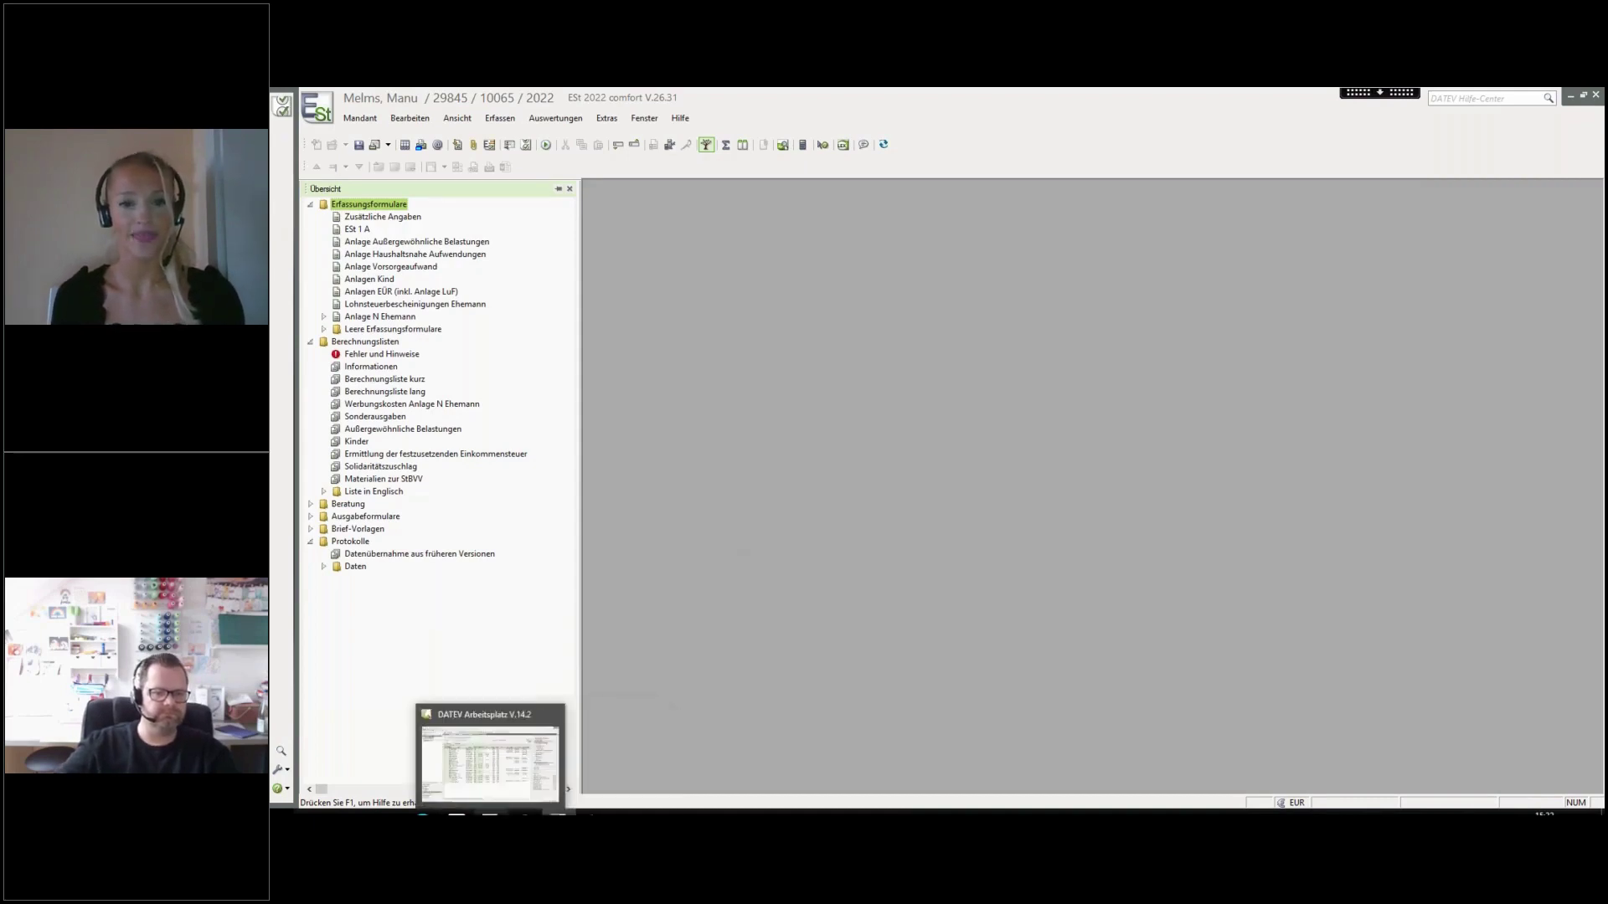
left_click(490, 816)
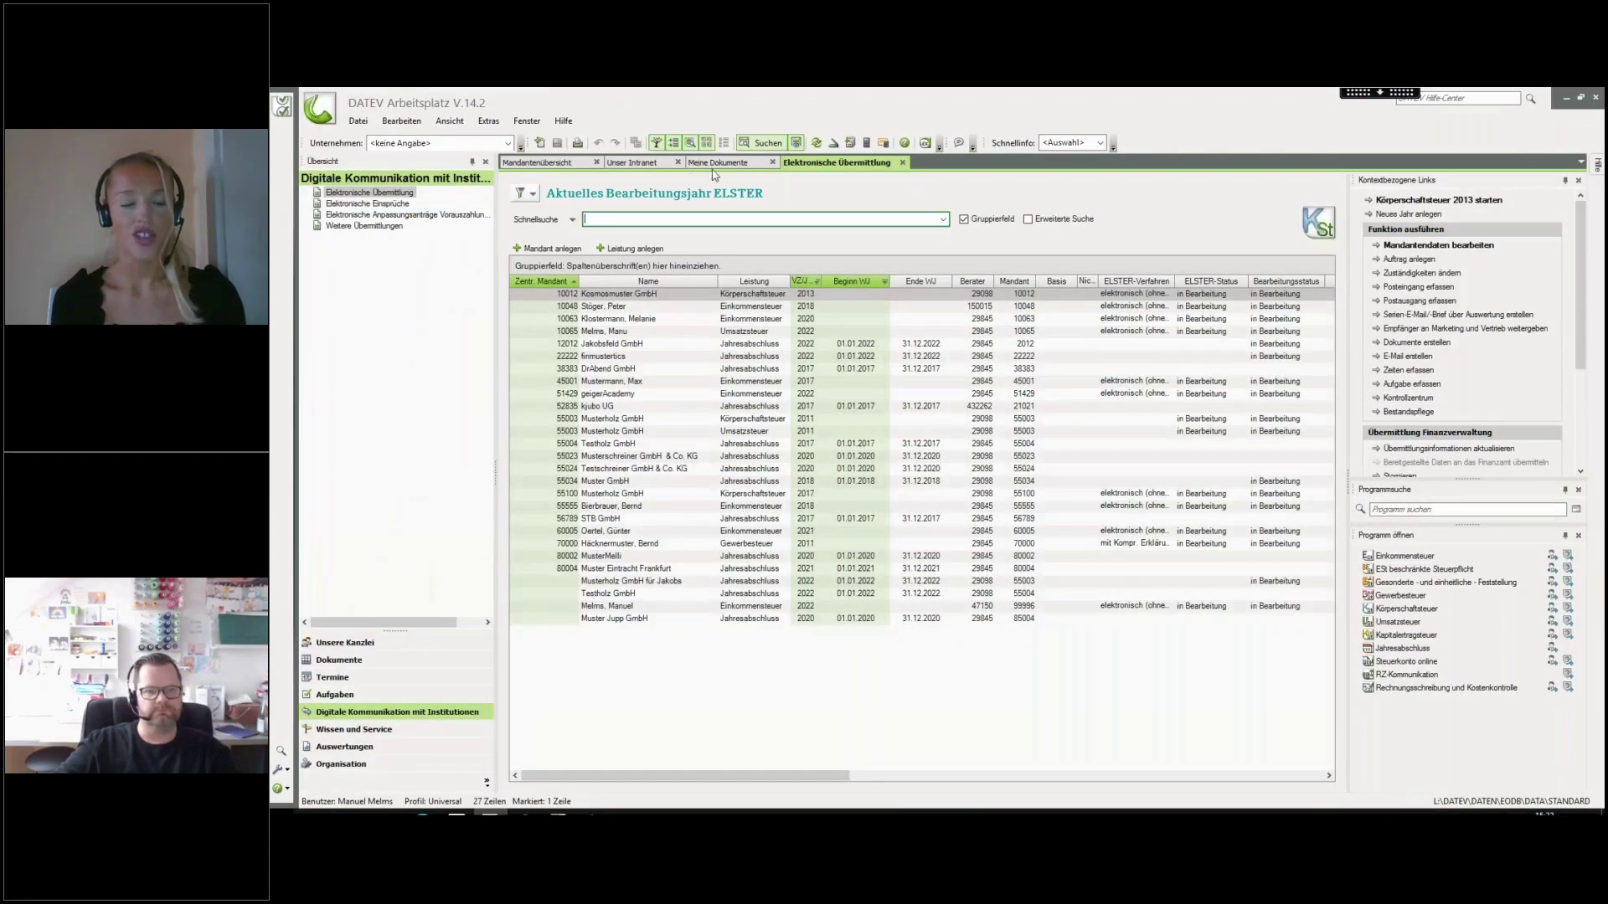
Send Dokument1 from the client's documents in the Mandantenübersicht online as Originaldokument, choosing DATEV Meine Steuern as the destination
left_click(536, 162)
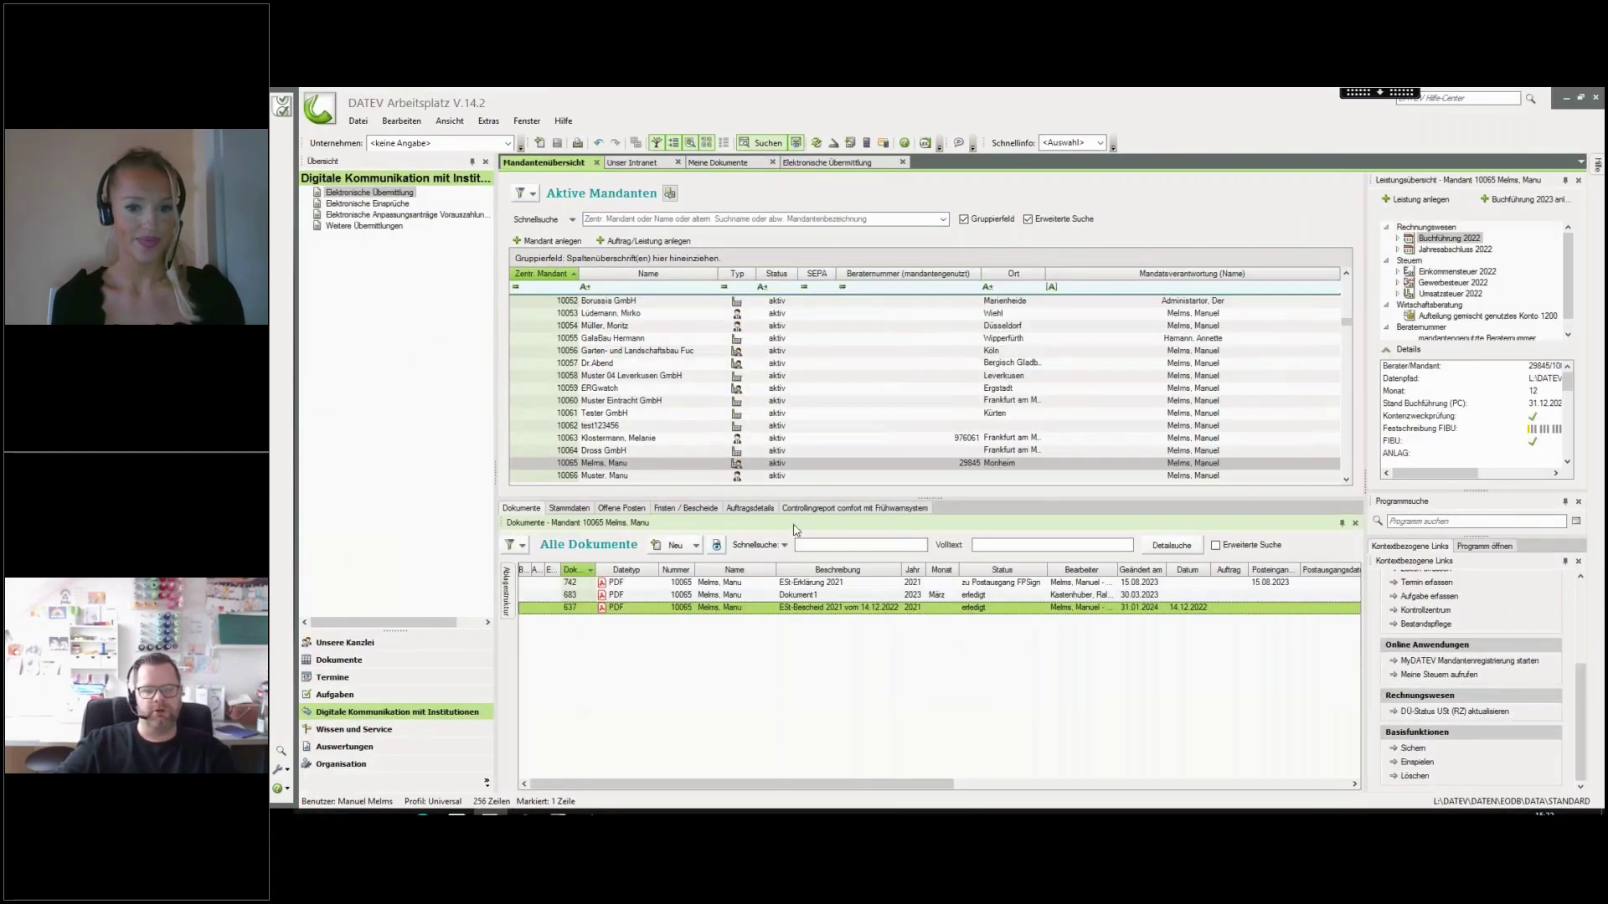
left_click(853, 596)
right_click(853, 596)
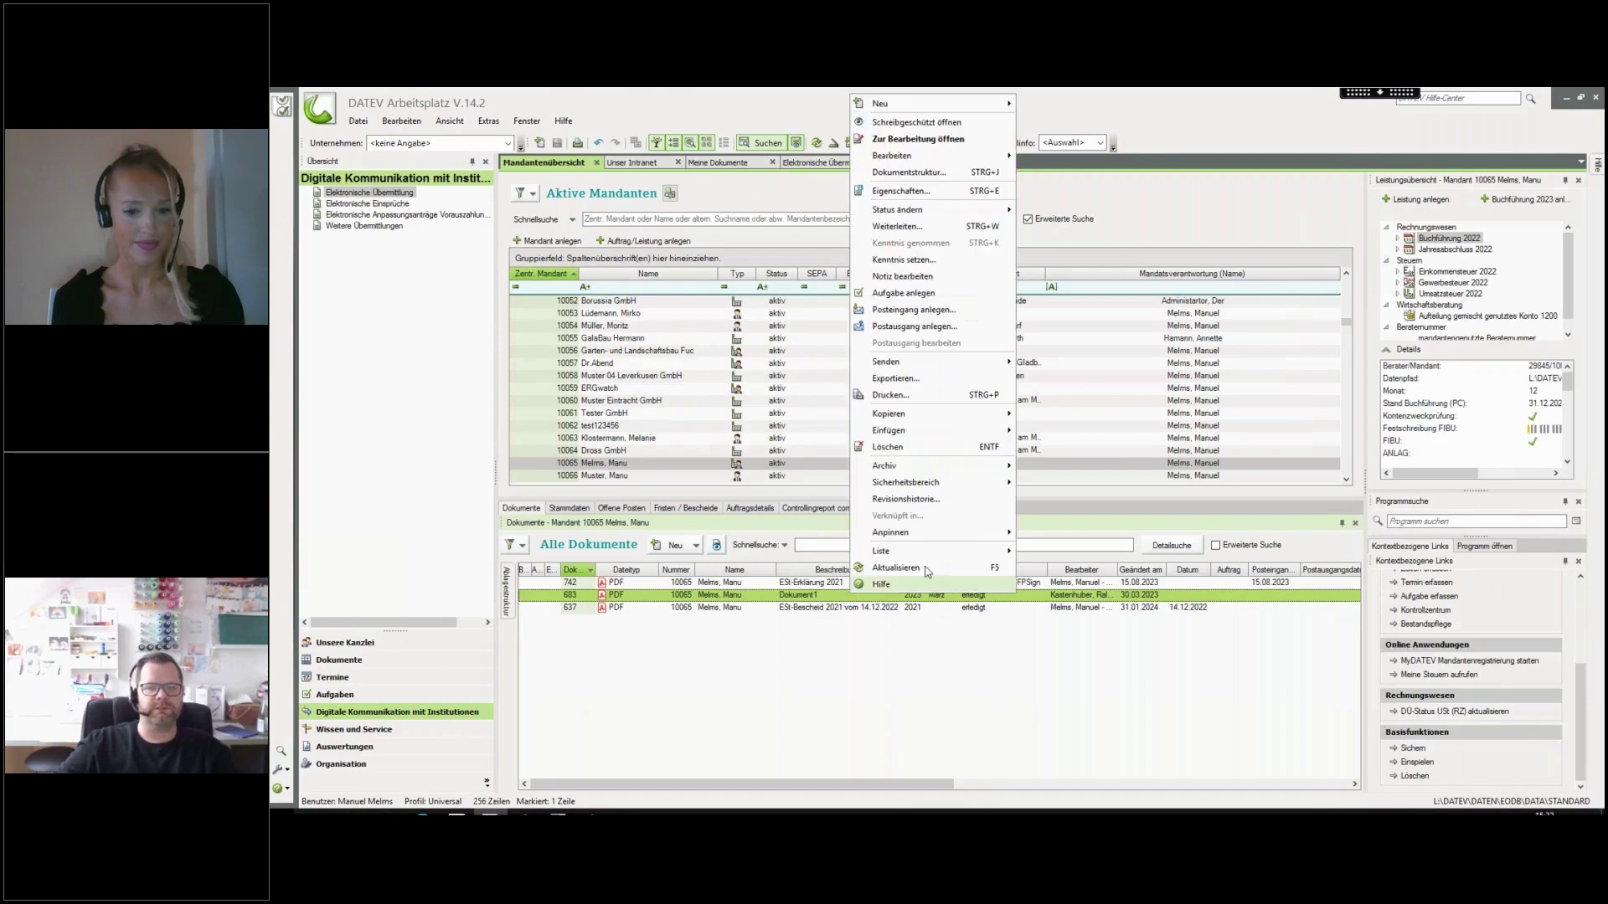
mouse_move(975, 365)
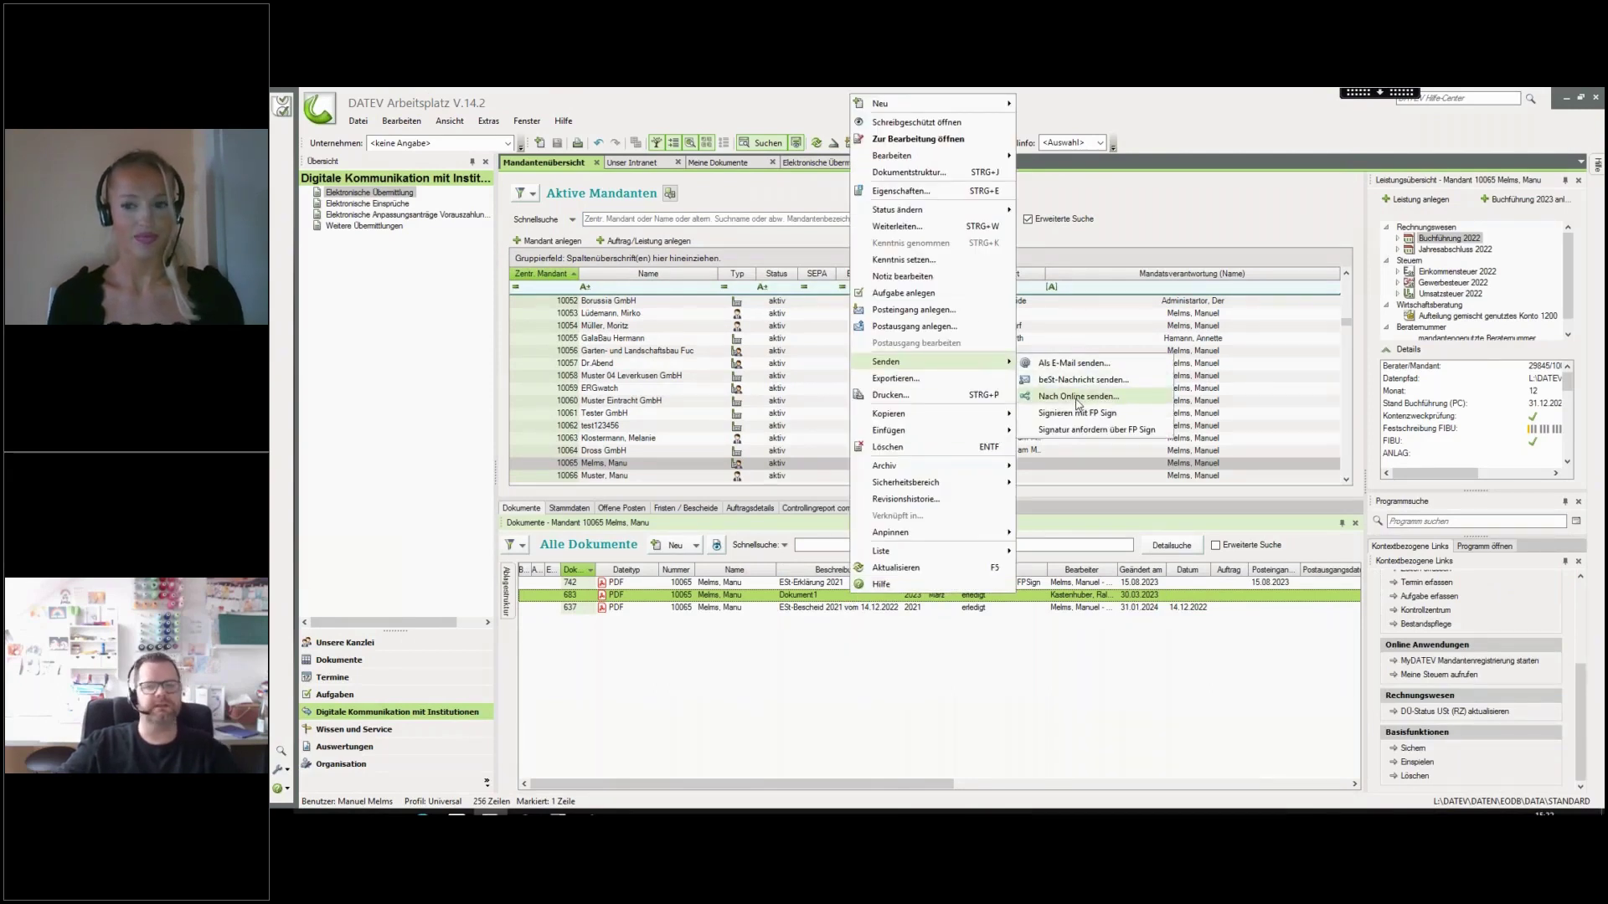
left_click(1078, 397)
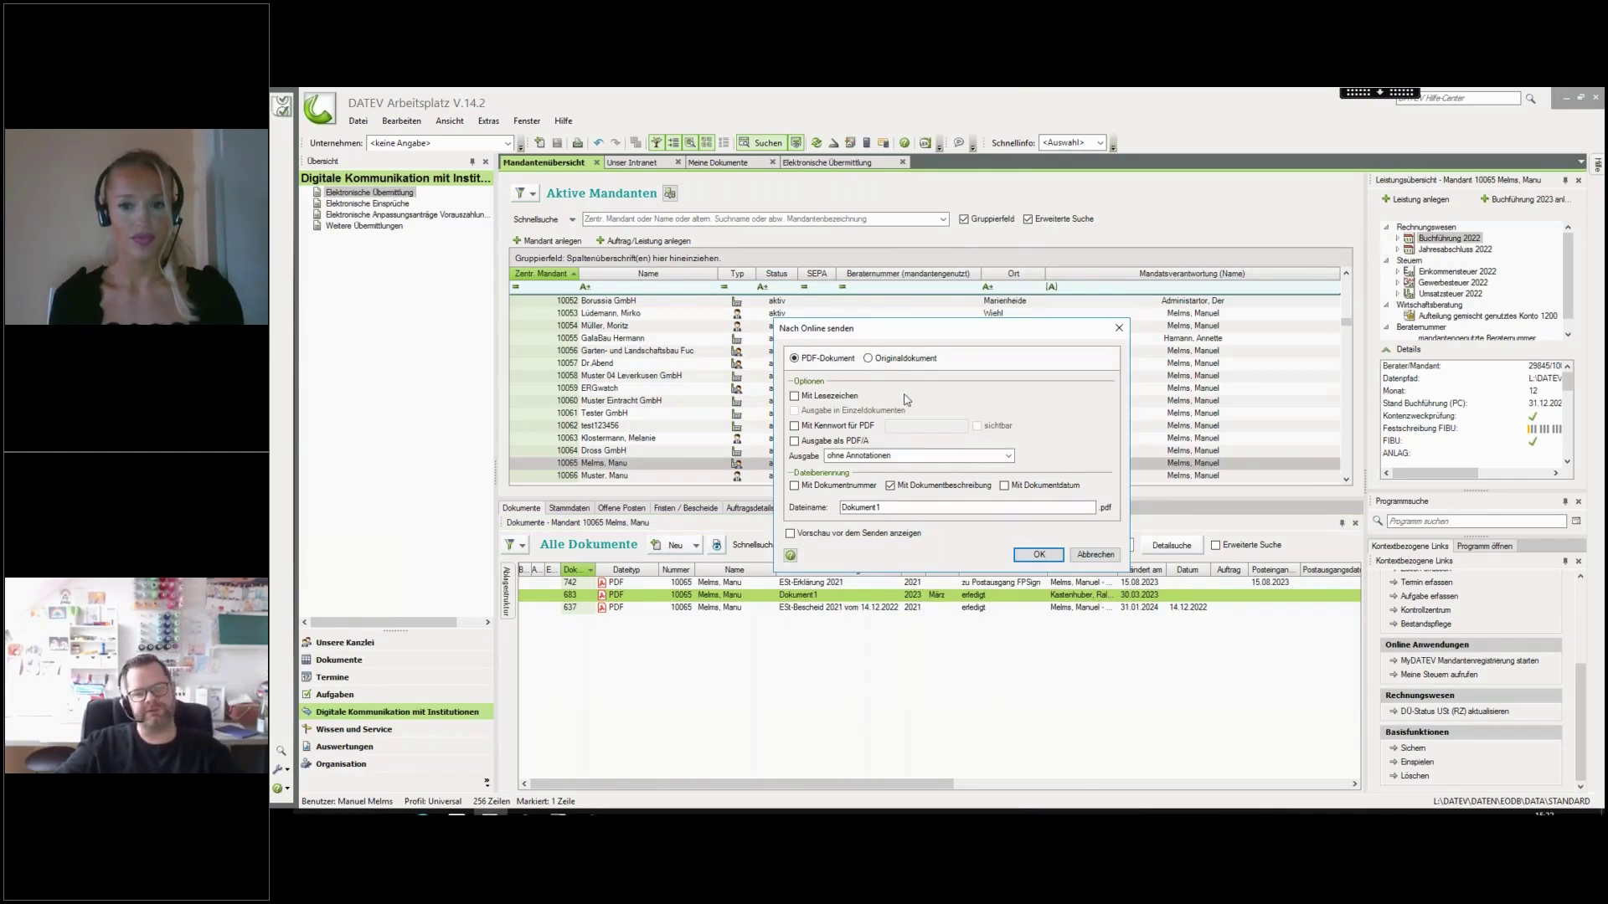
left_click(909, 360)
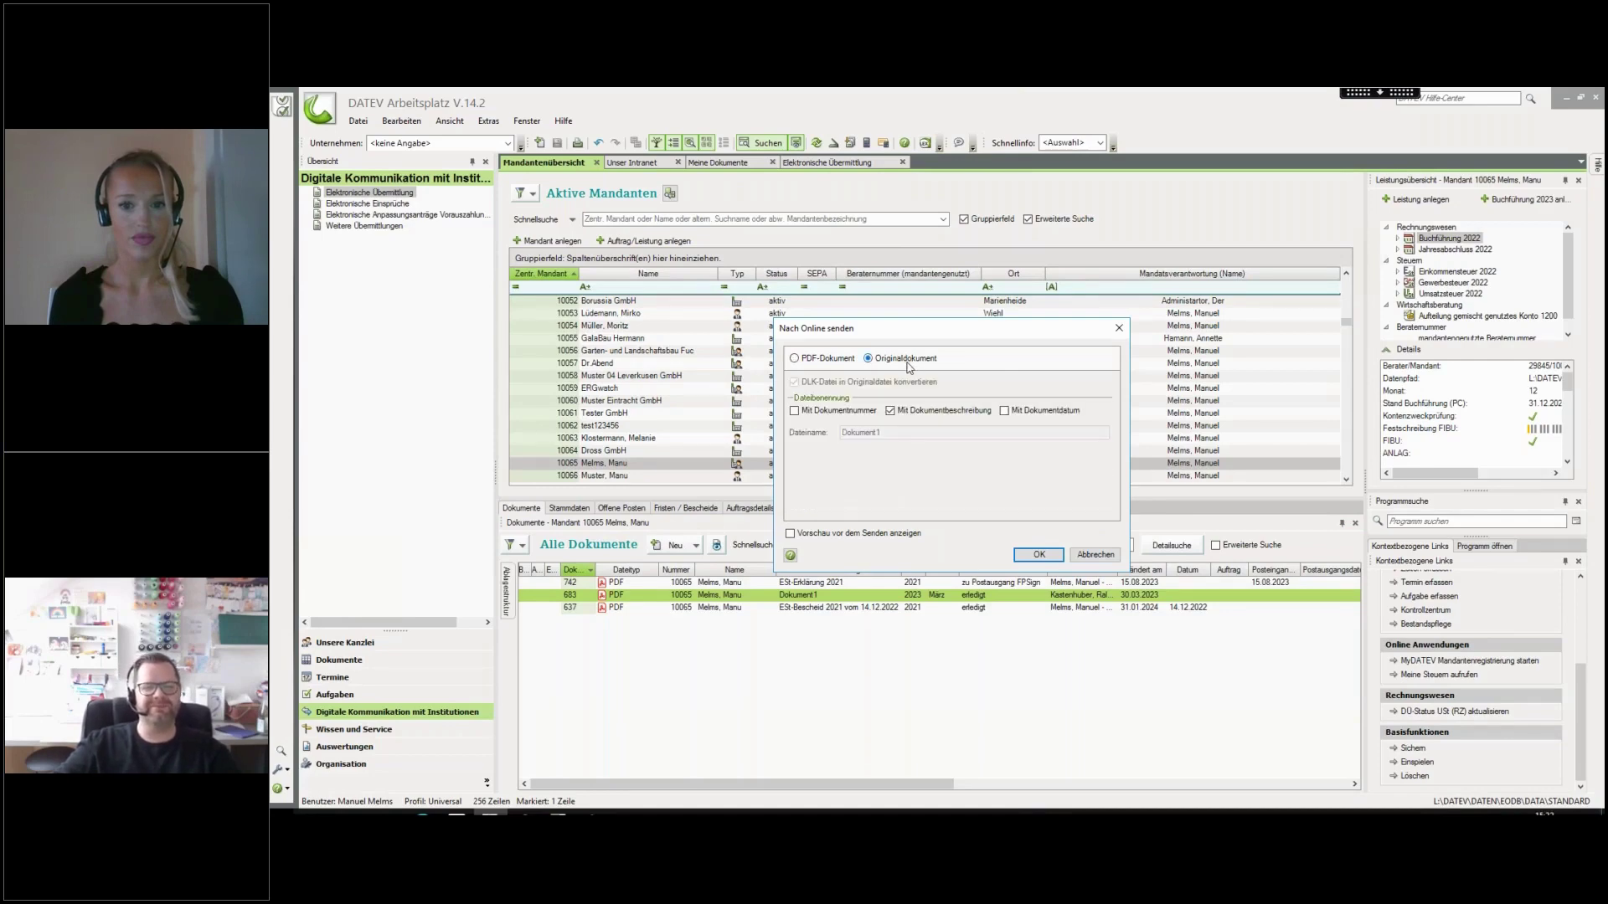
left_click(1037, 554)
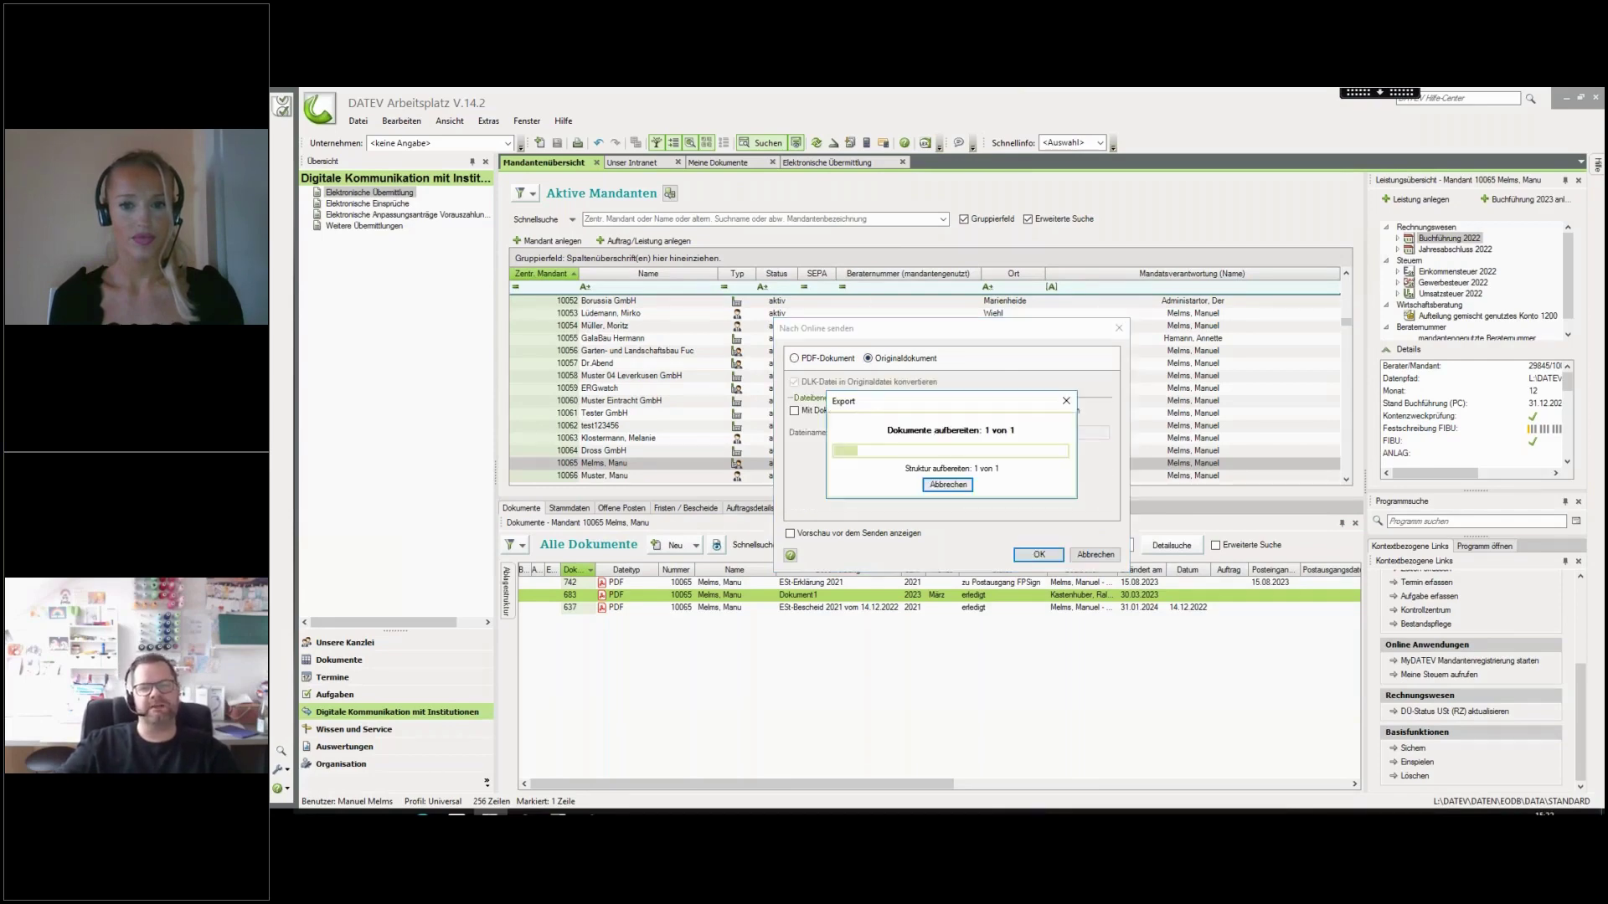
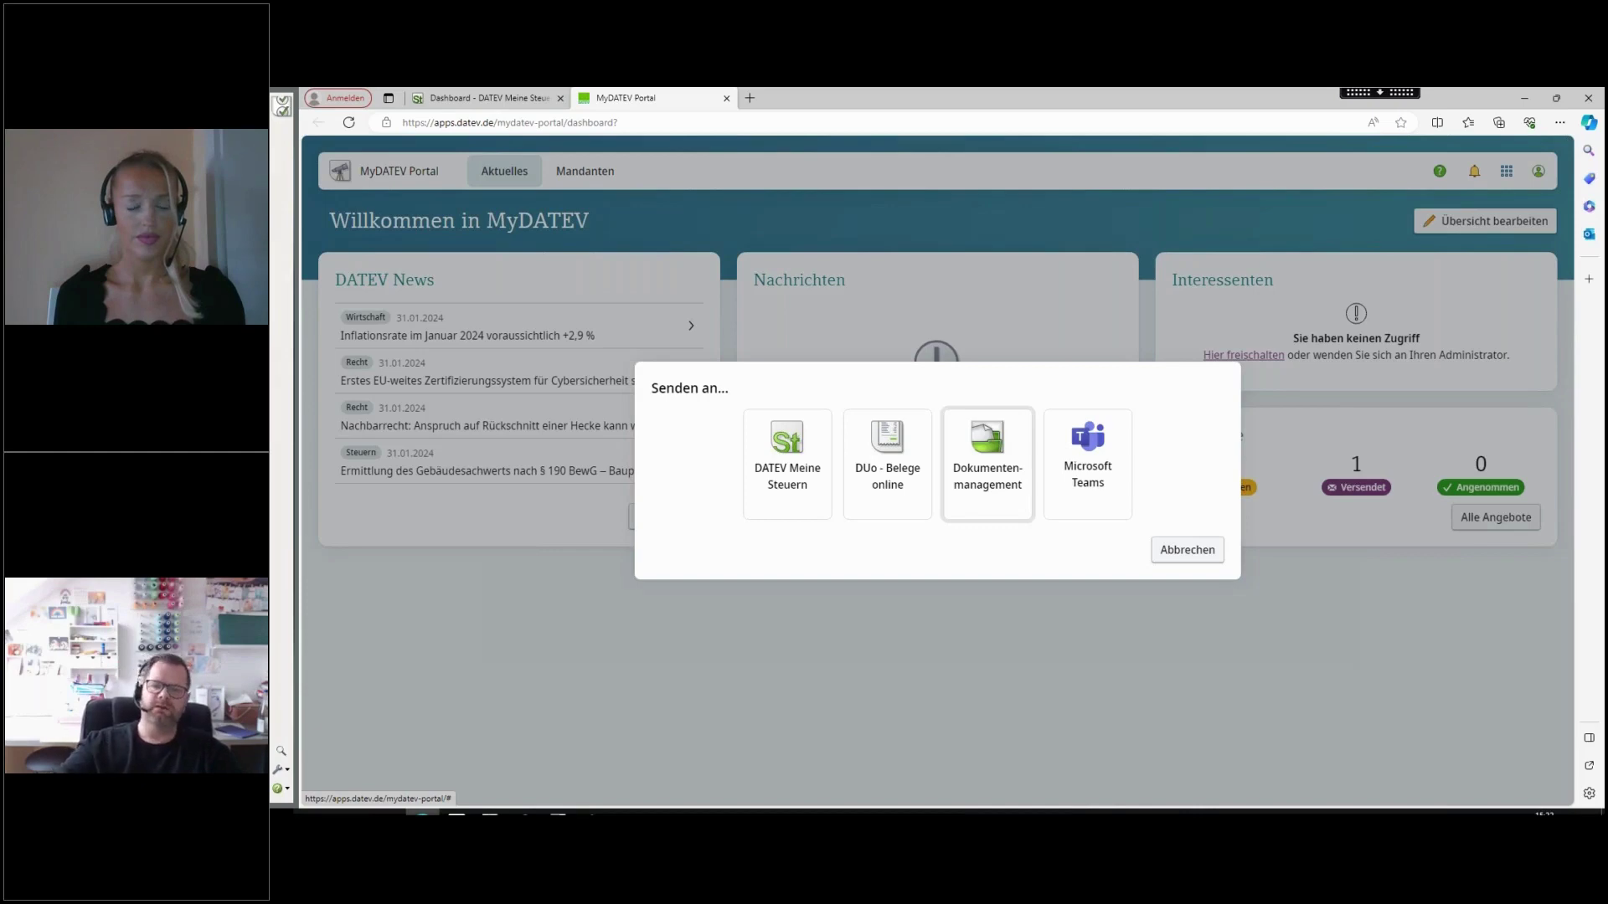
left_click(813, 466)
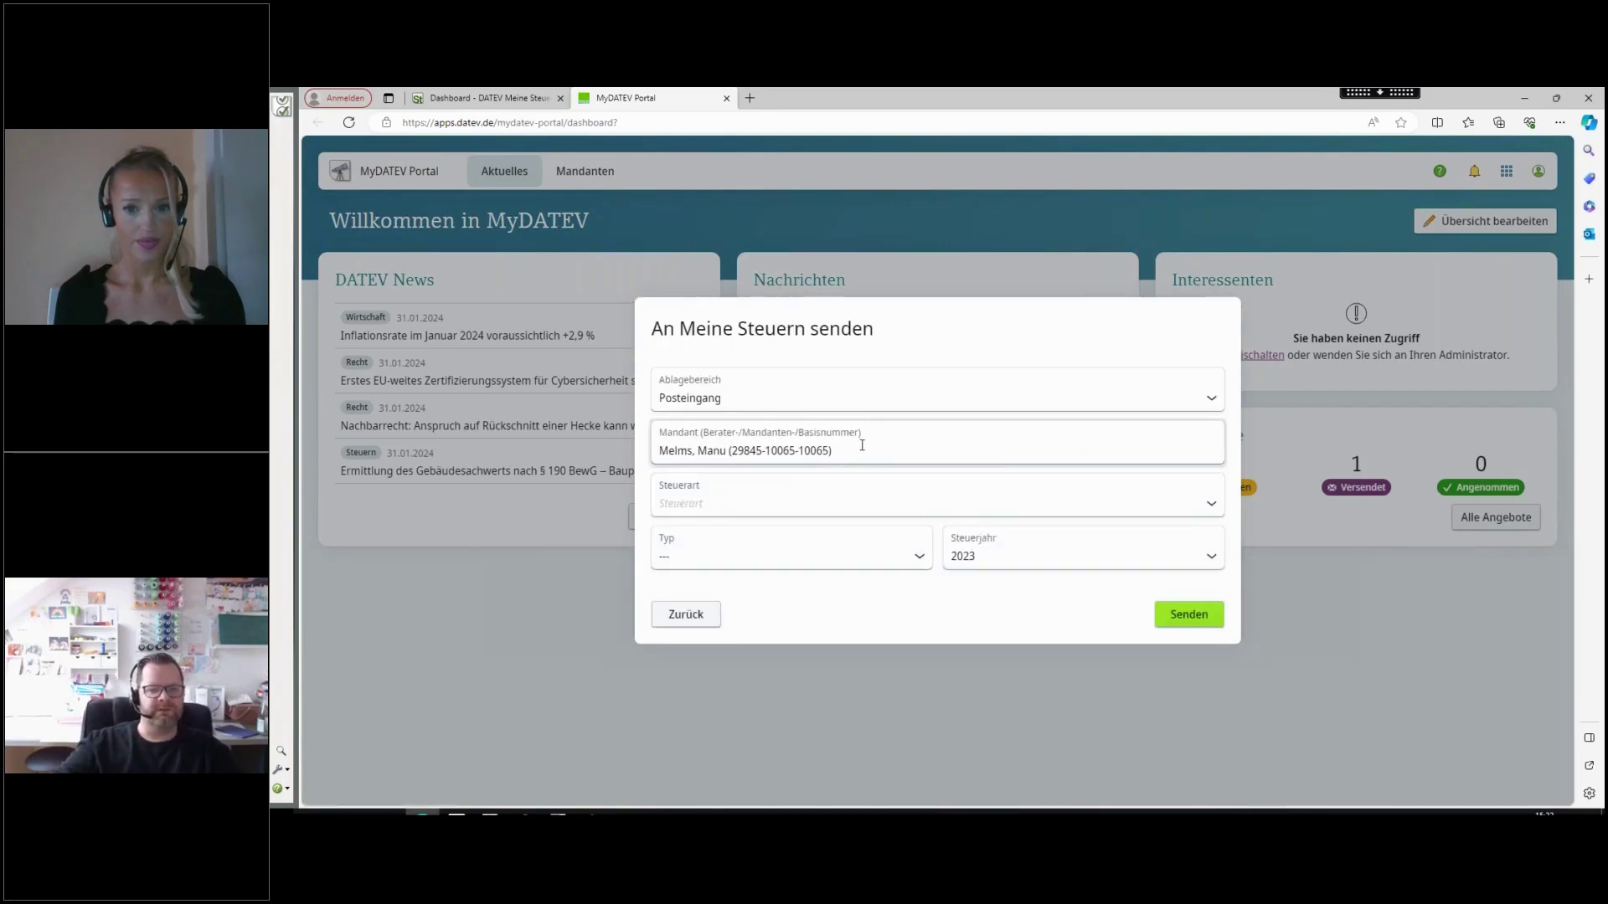
Set the storage area to Posteingang, the tax type to Einkommensteuer and the document type to Rechnung for the Meine Steuern transfer
left_click(924, 386)
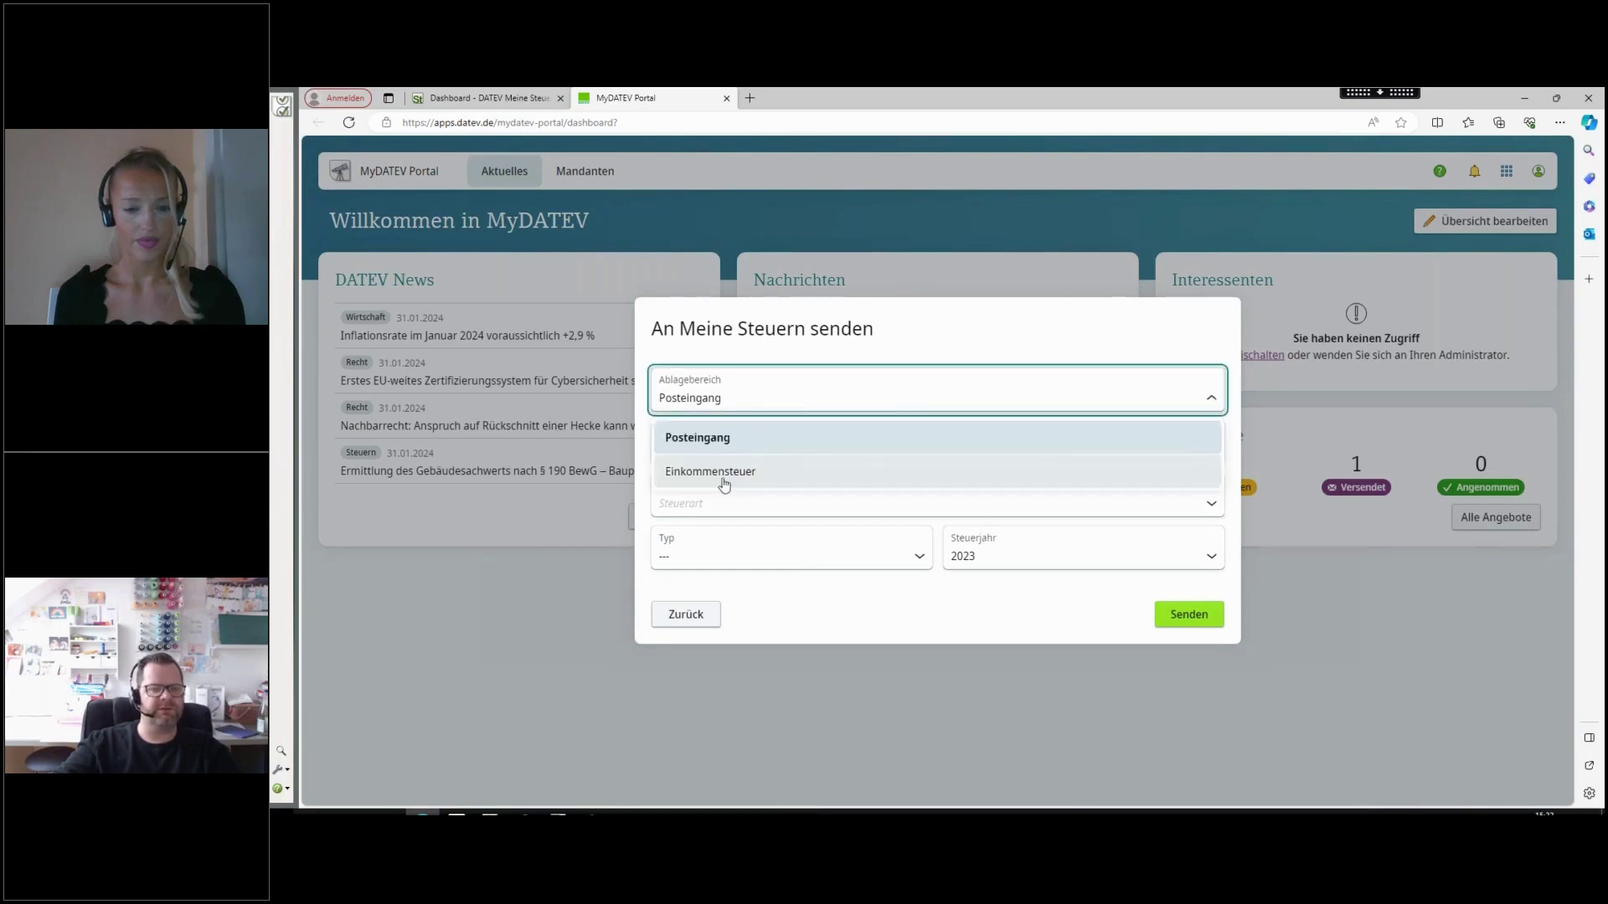
left_click(737, 437)
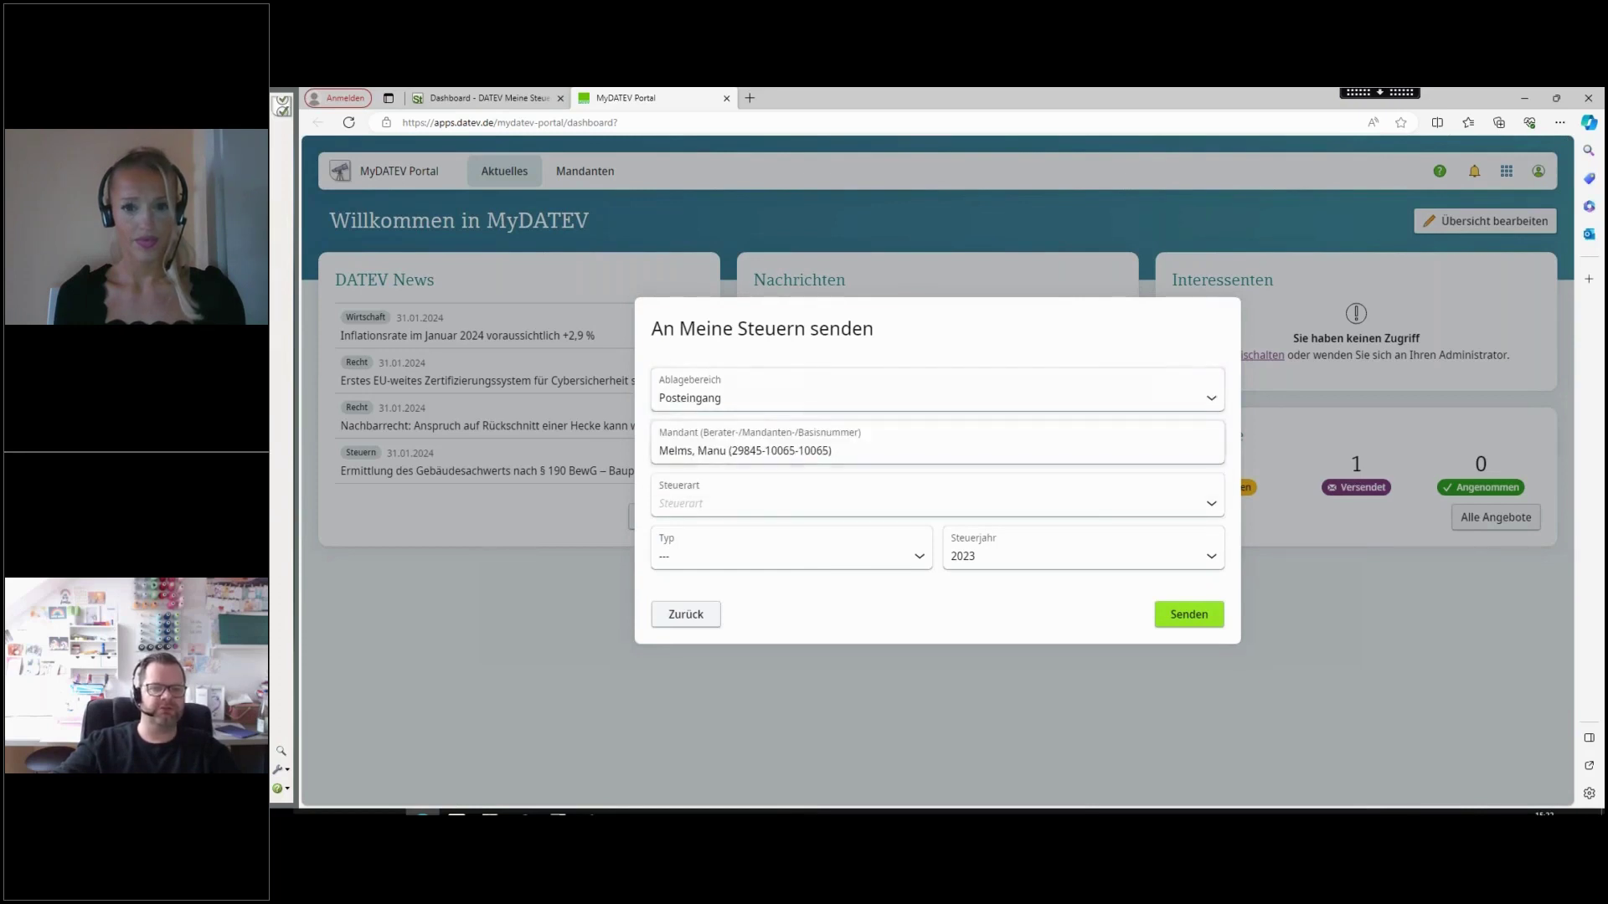
left_click(756, 507)
left_click(720, 542)
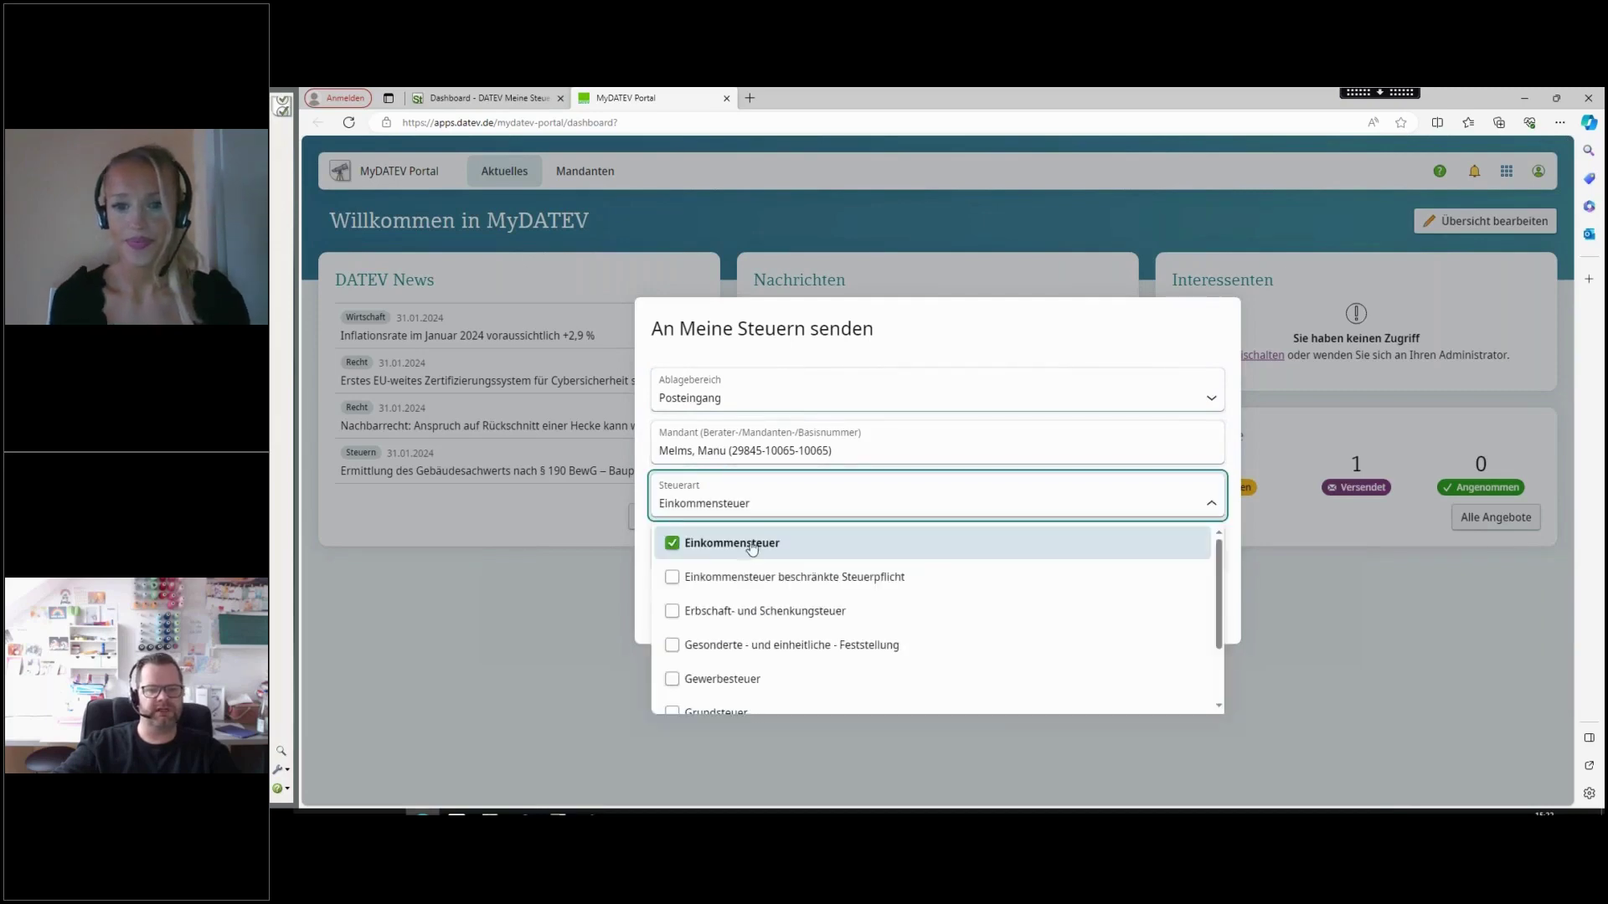
left_click(952, 456)
left_click(837, 554)
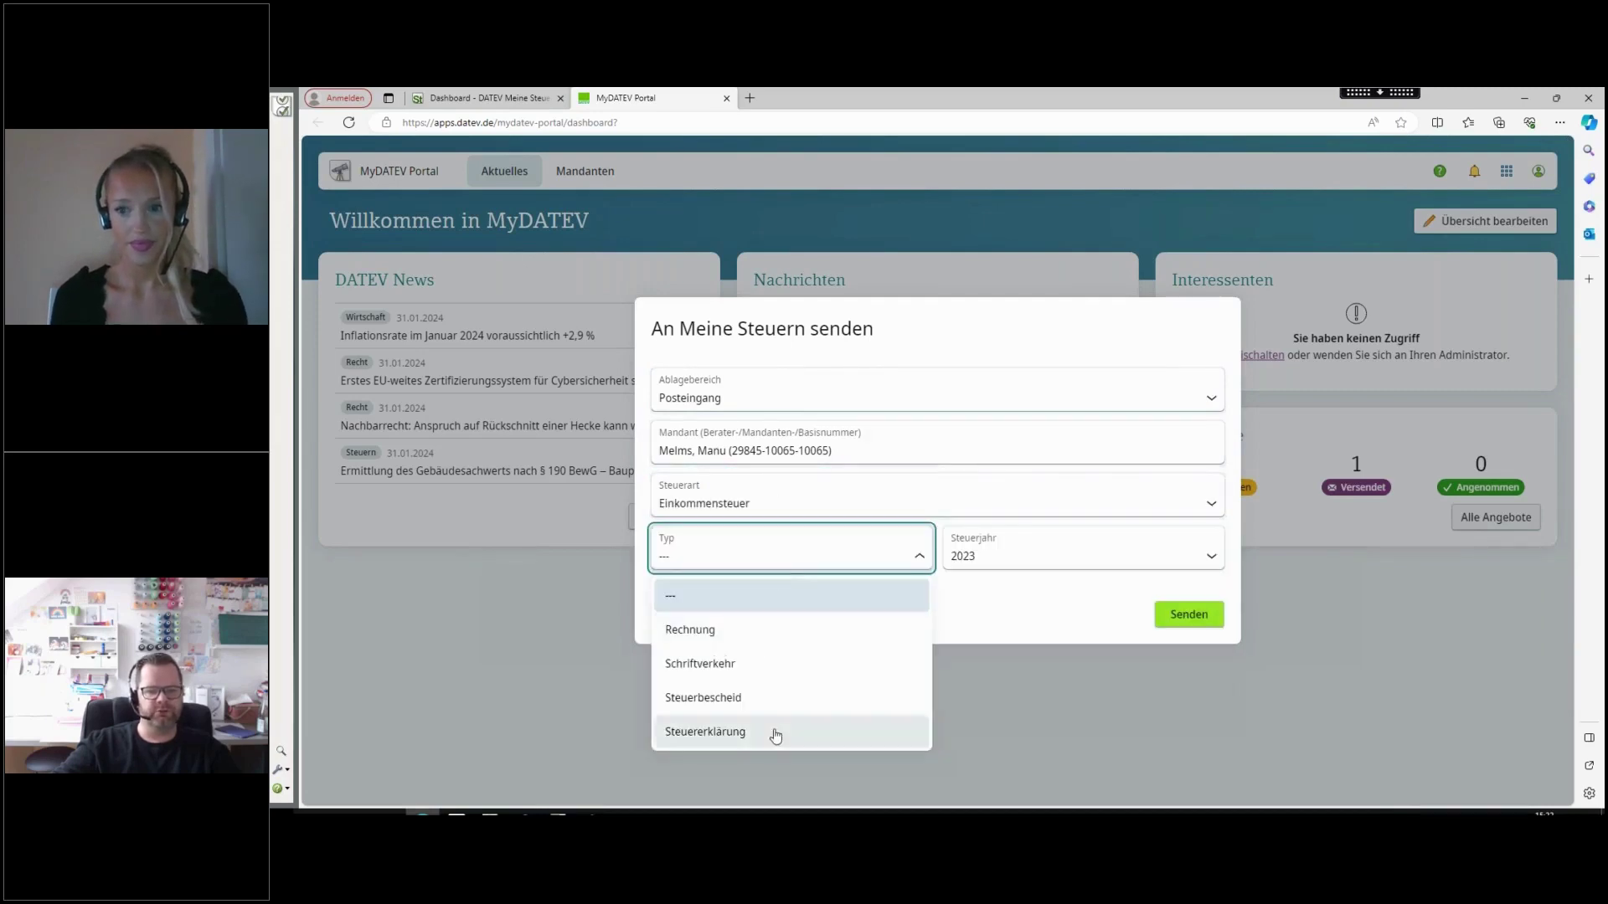
left_click(919, 629)
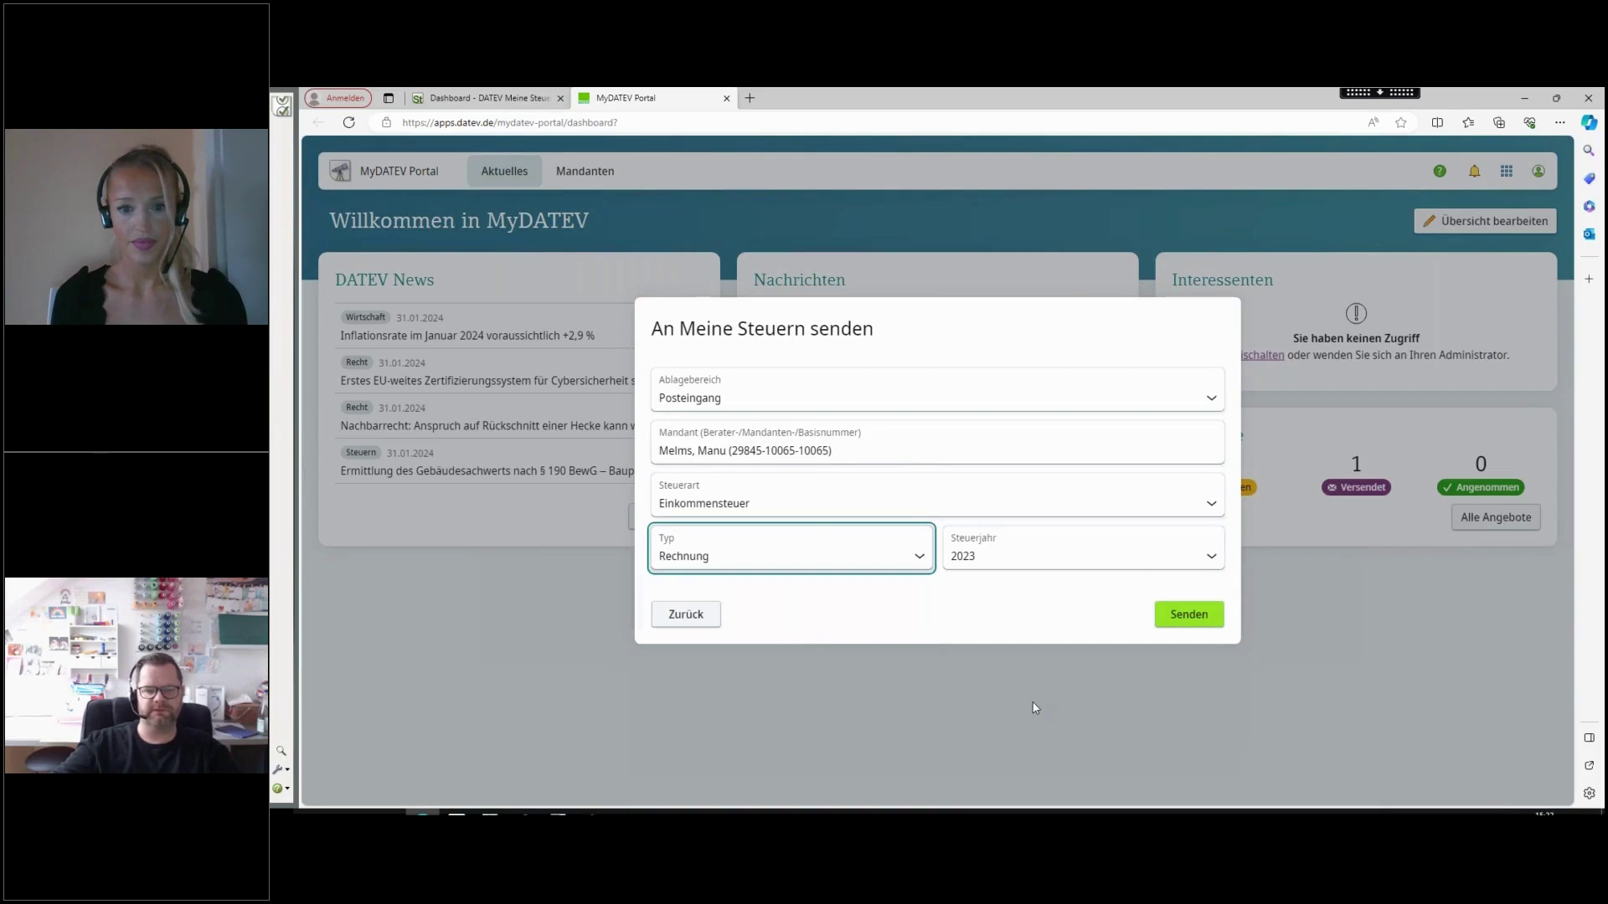
Switch the storage area to Einkommensteuer and view the folder choices for the 2023 tax year without selecting one
left_click(913, 400)
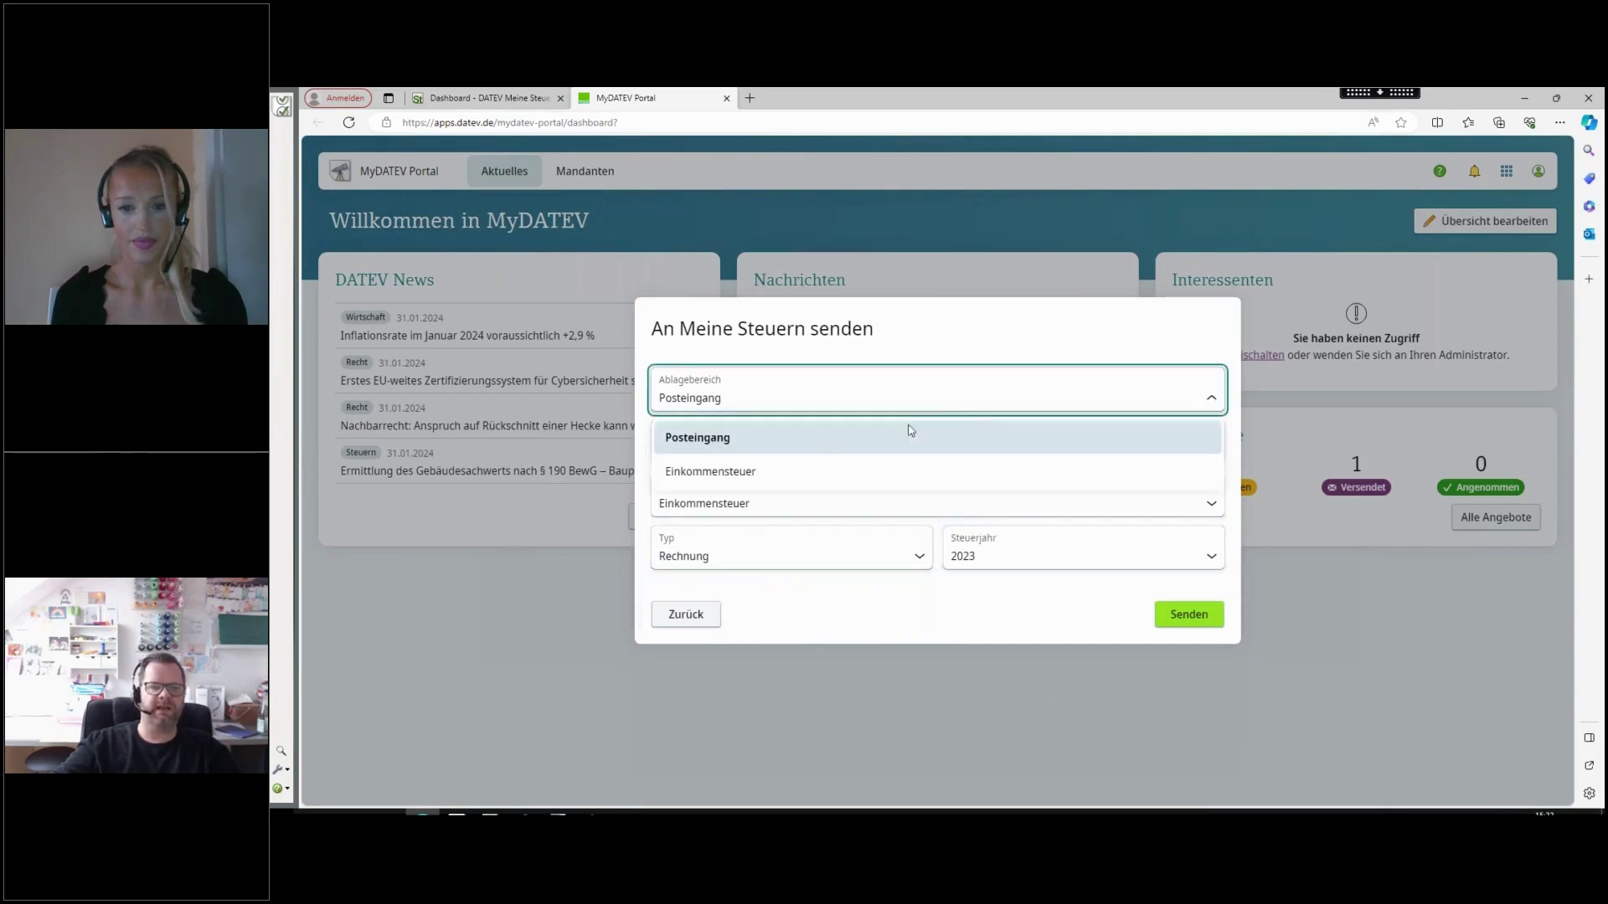
left_click(710, 472)
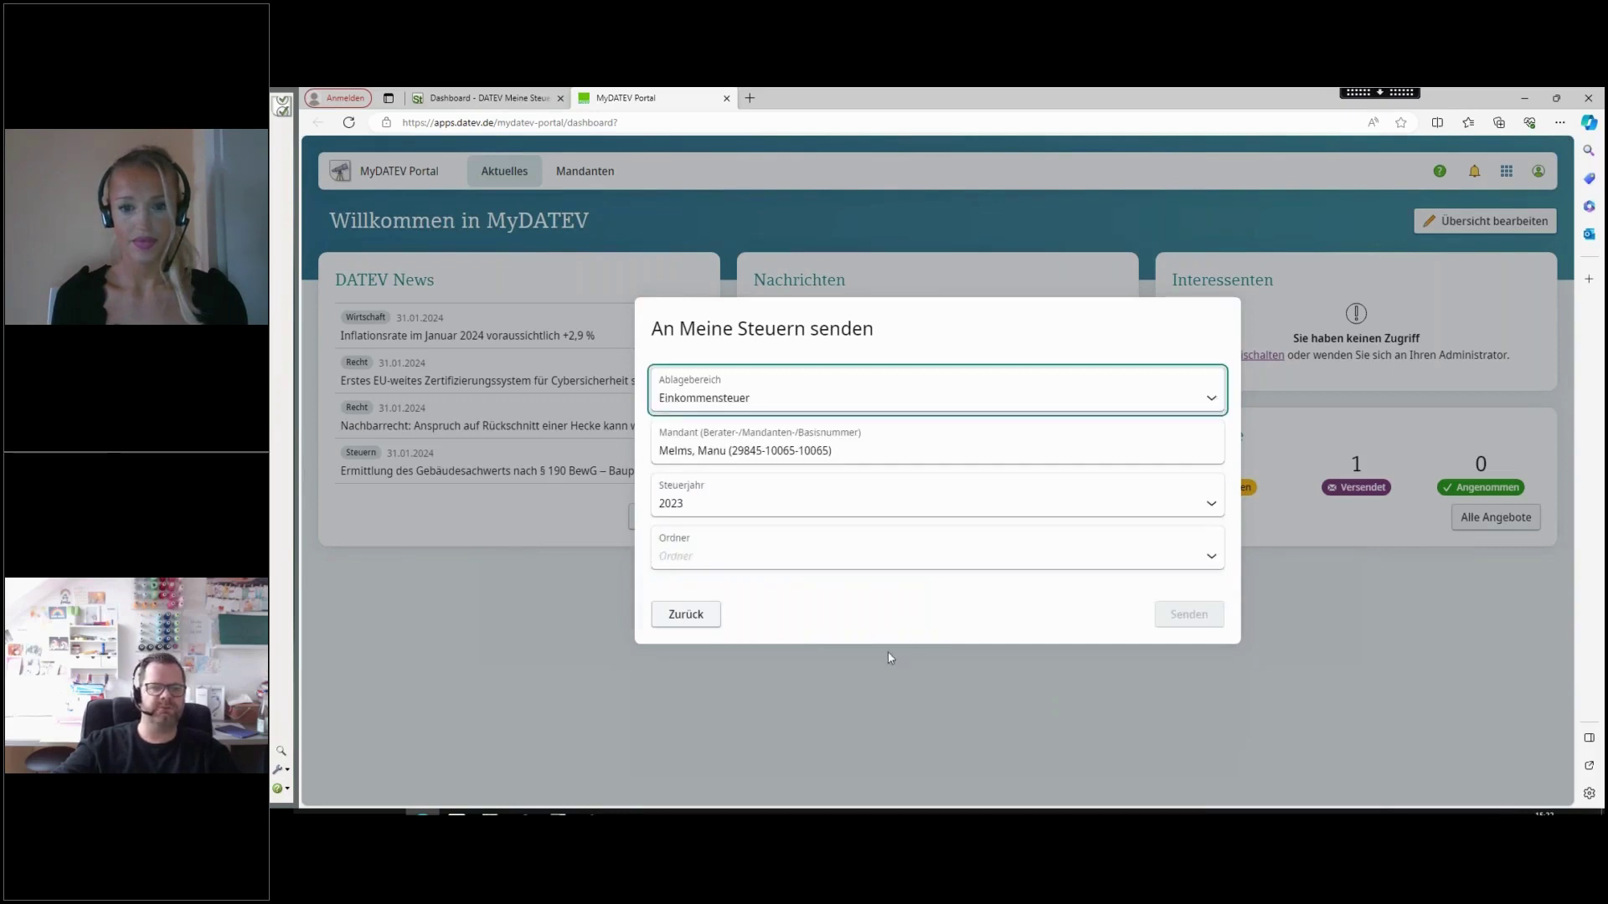
left_click(1205, 506)
left_click(1146, 557)
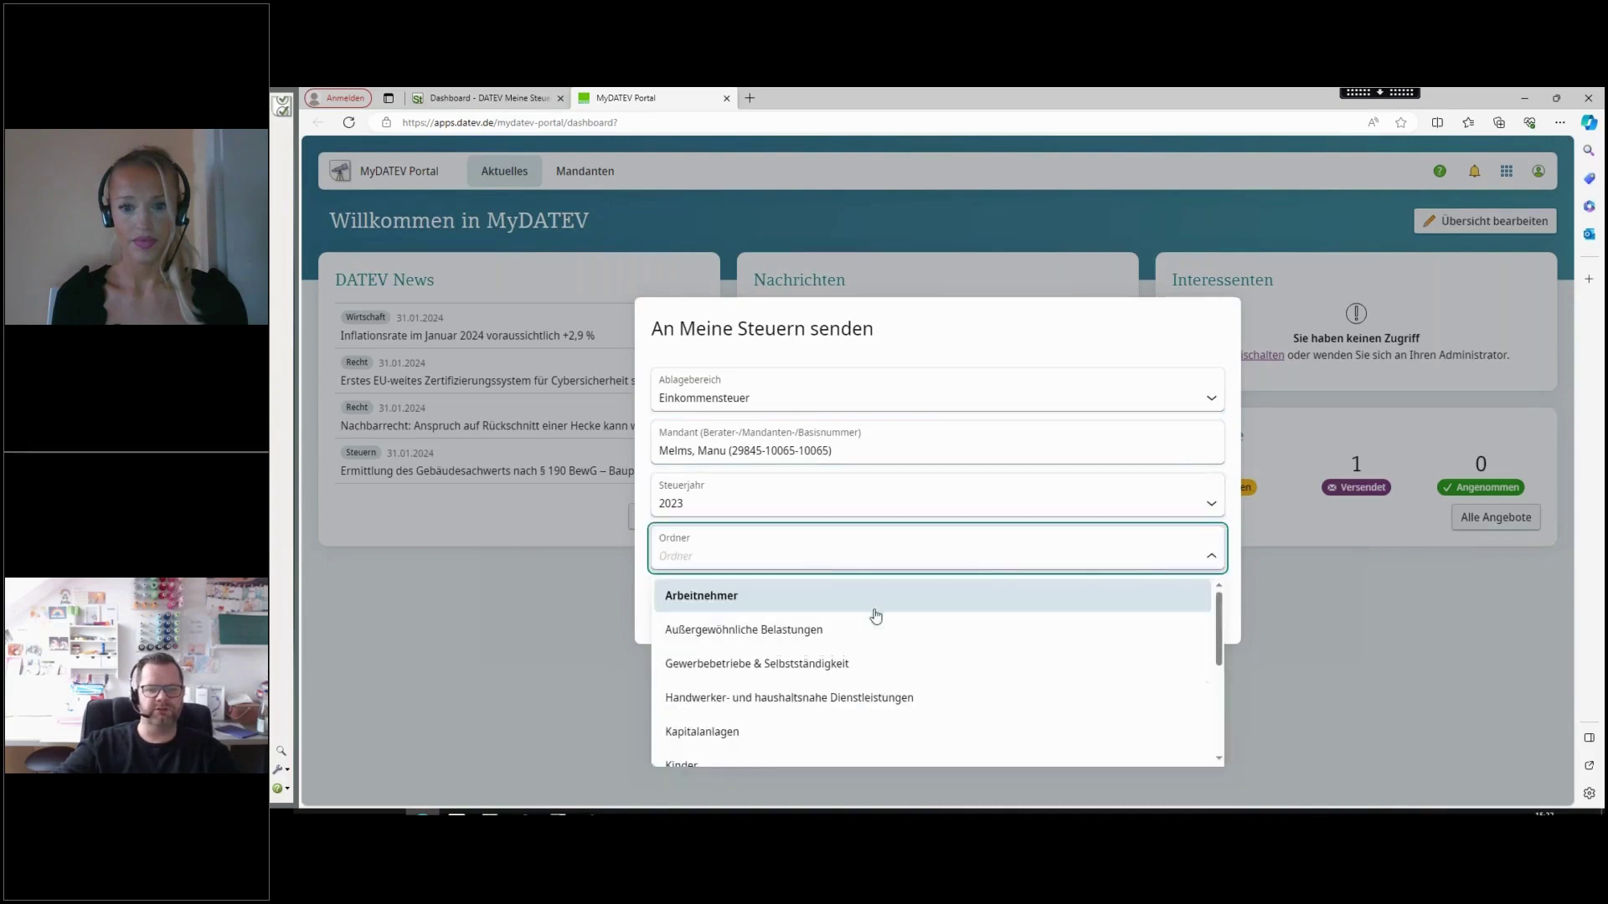
left_click(1075, 562)
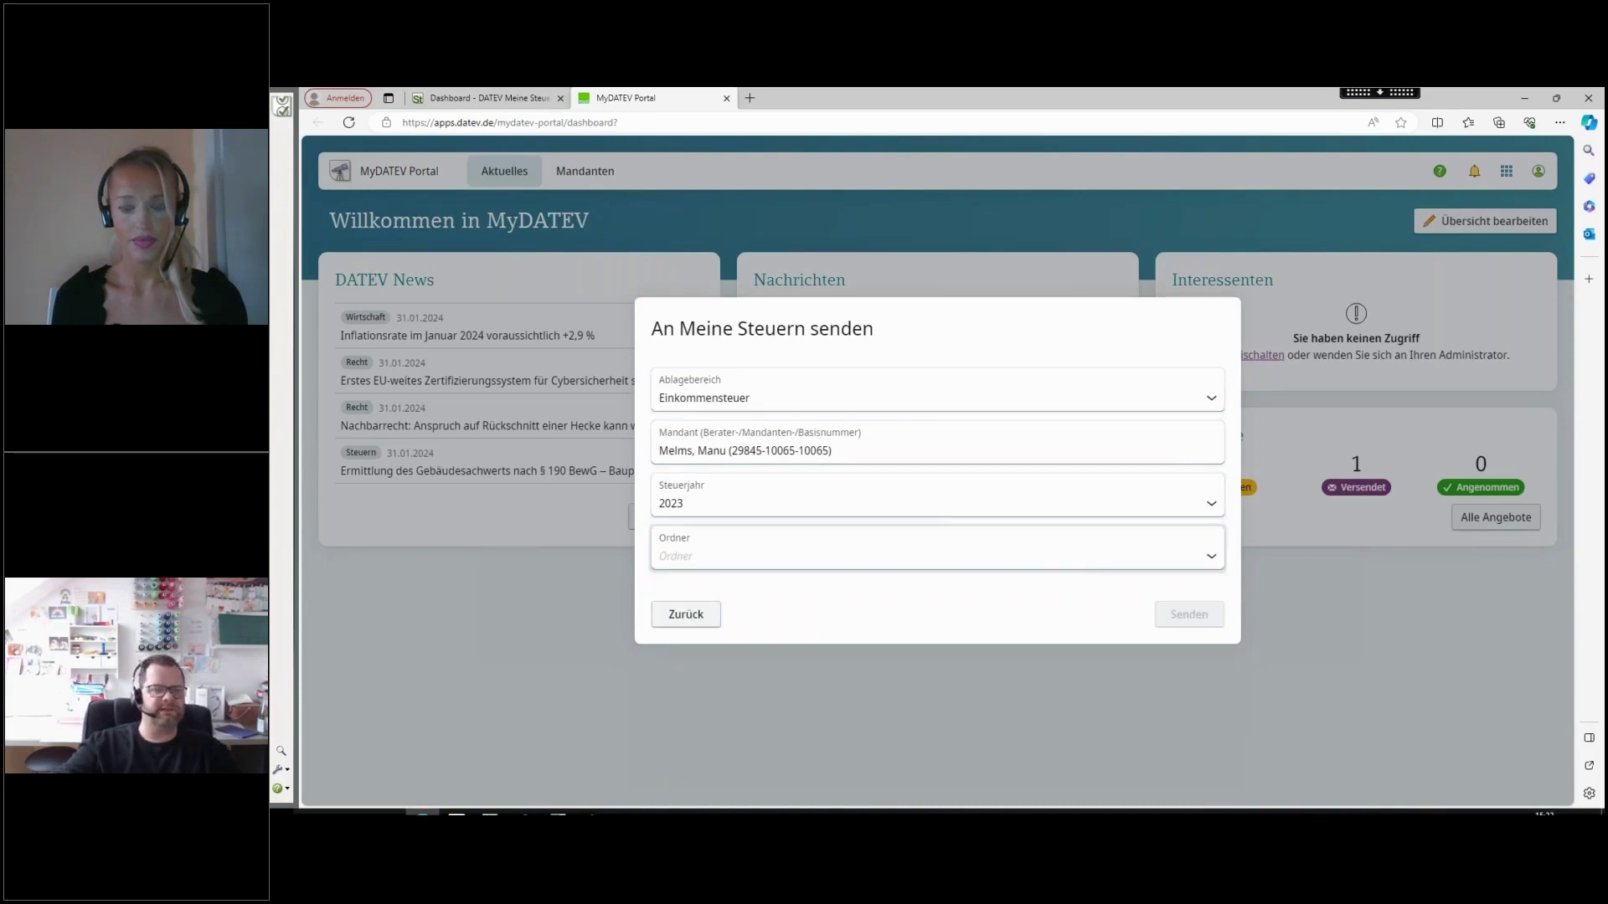
Discard the document transfer to Meine Steuern and close the MyDATEV Portal page
left_click(692, 616)
left_click(1187, 550)
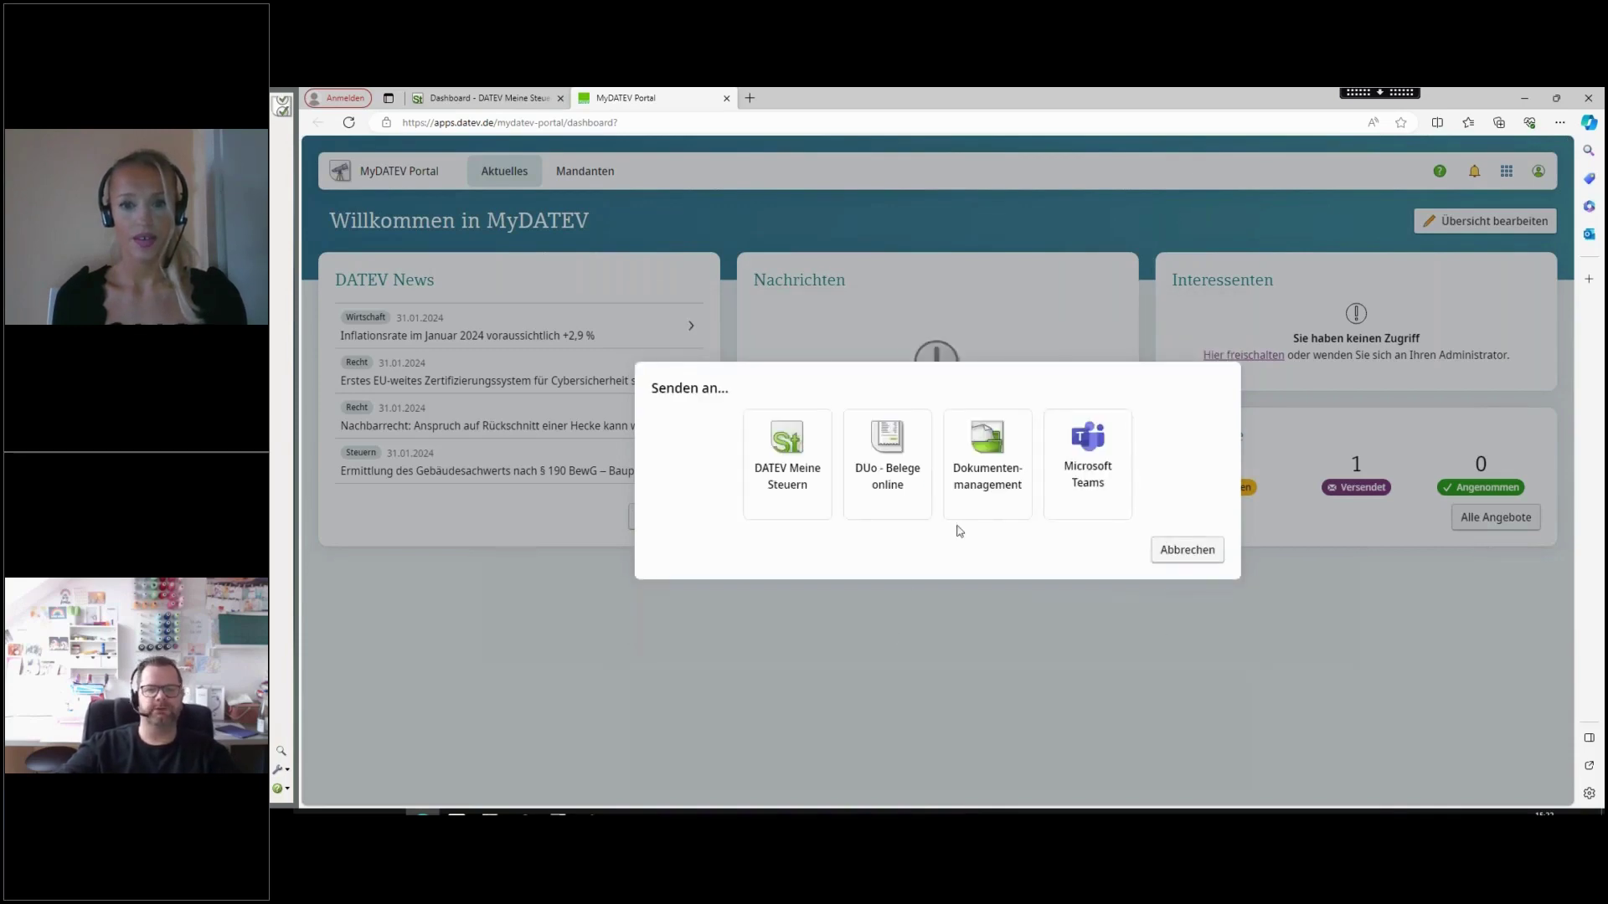
left_click(725, 99)
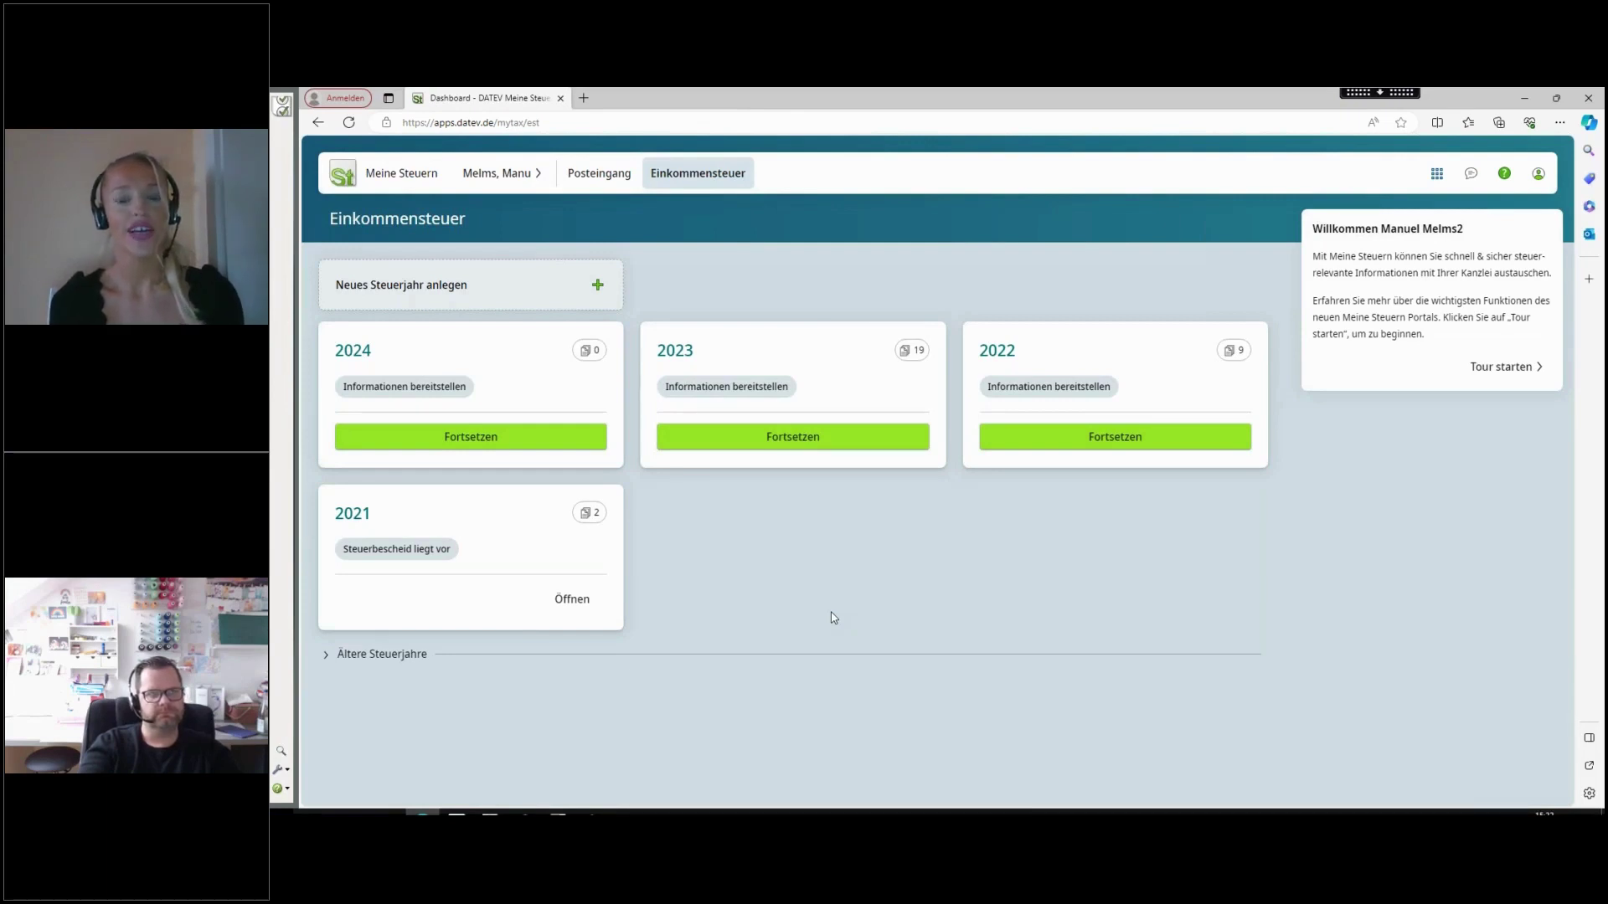
Switch to DATEV Arbeitsplatz and open the Alle Vorgangsmappen overview under Dokumente
left_click(488, 813)
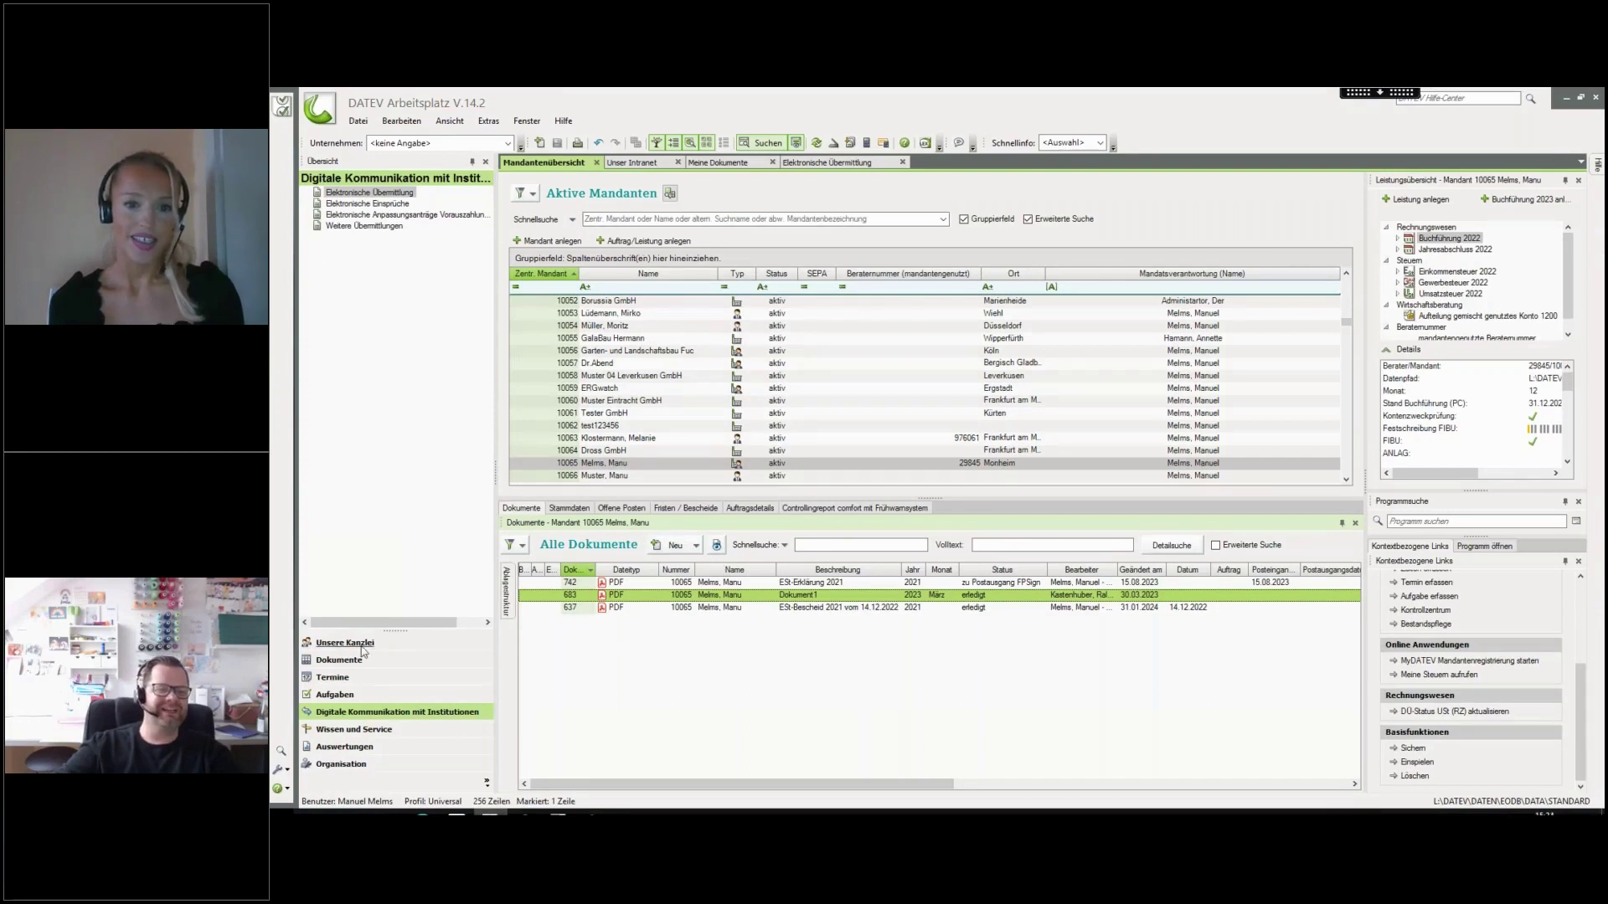
left_click(338, 660)
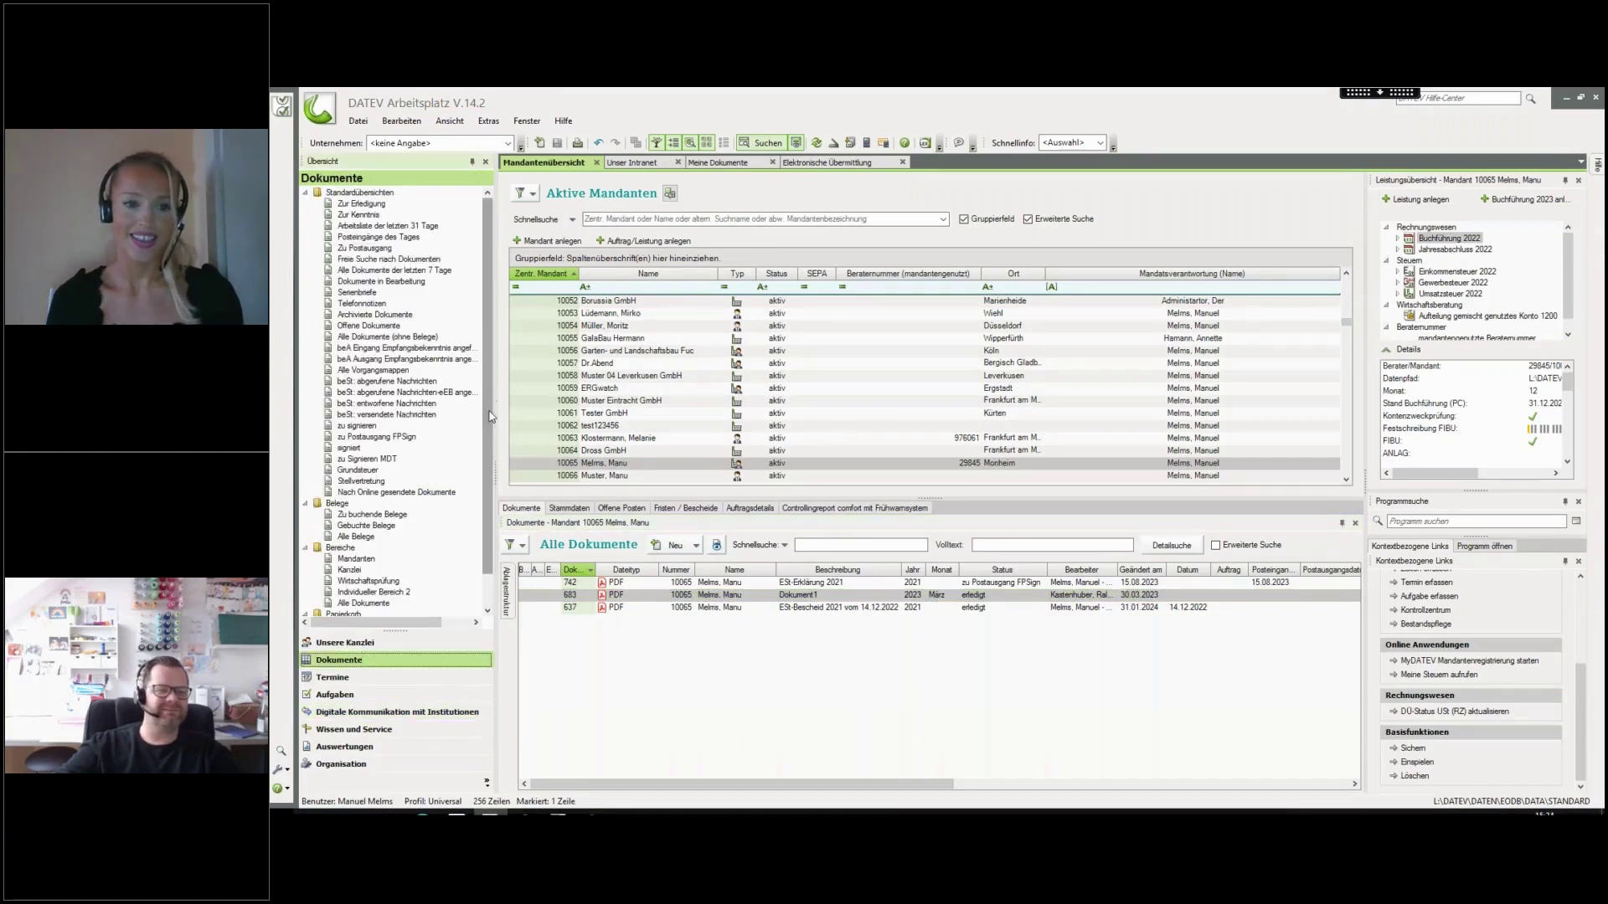
scroll(443, 442, "down", 1)
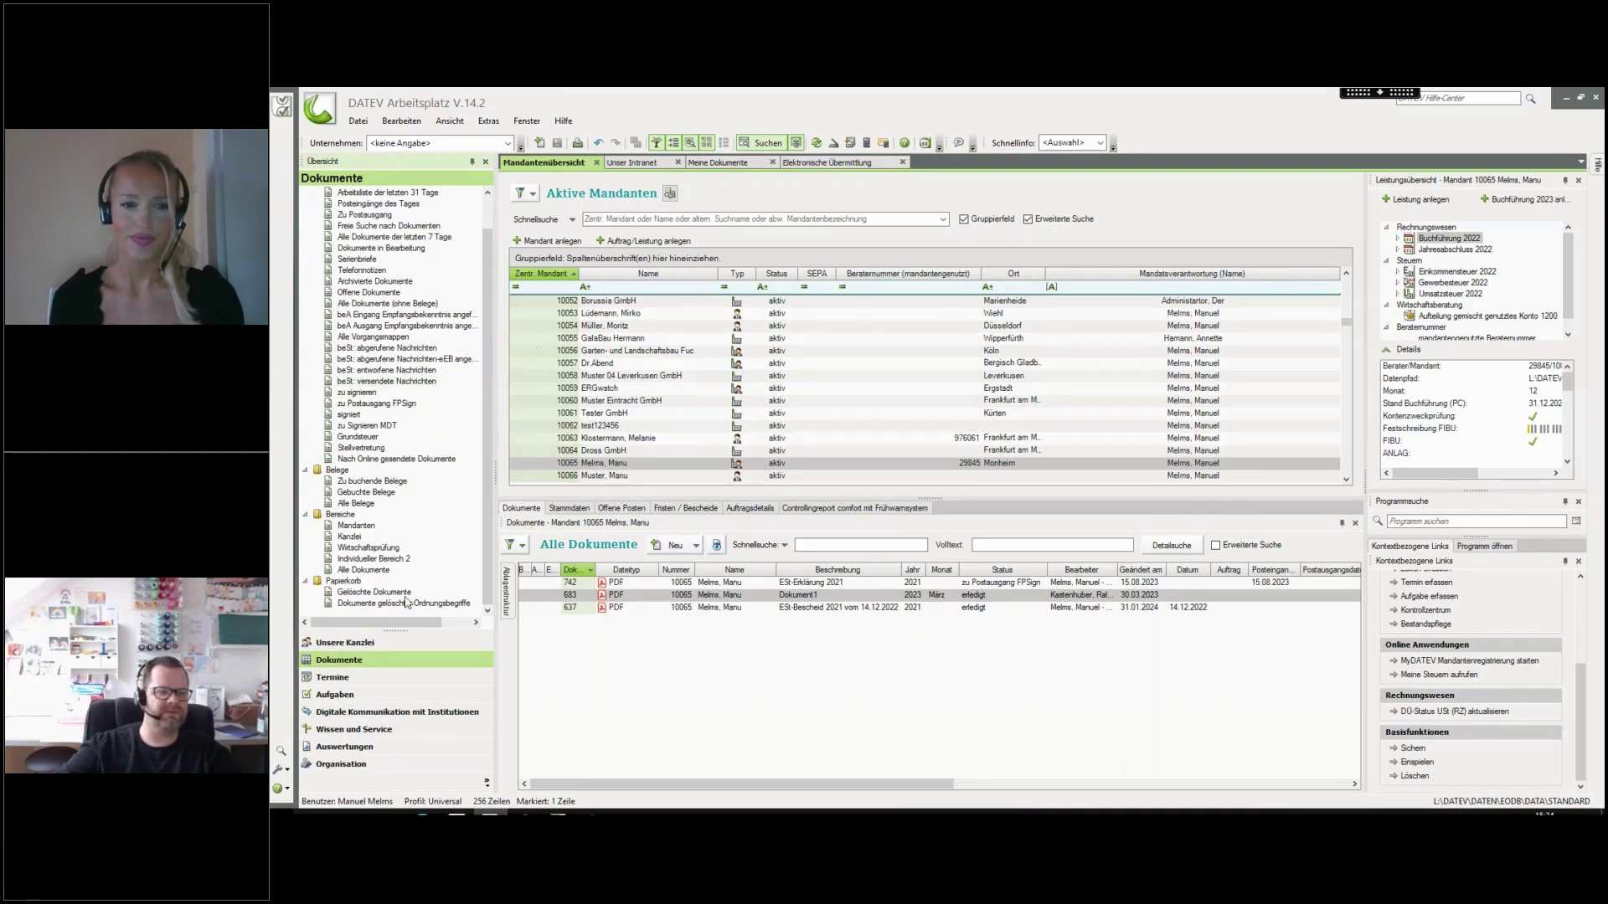
left_click(389, 339)
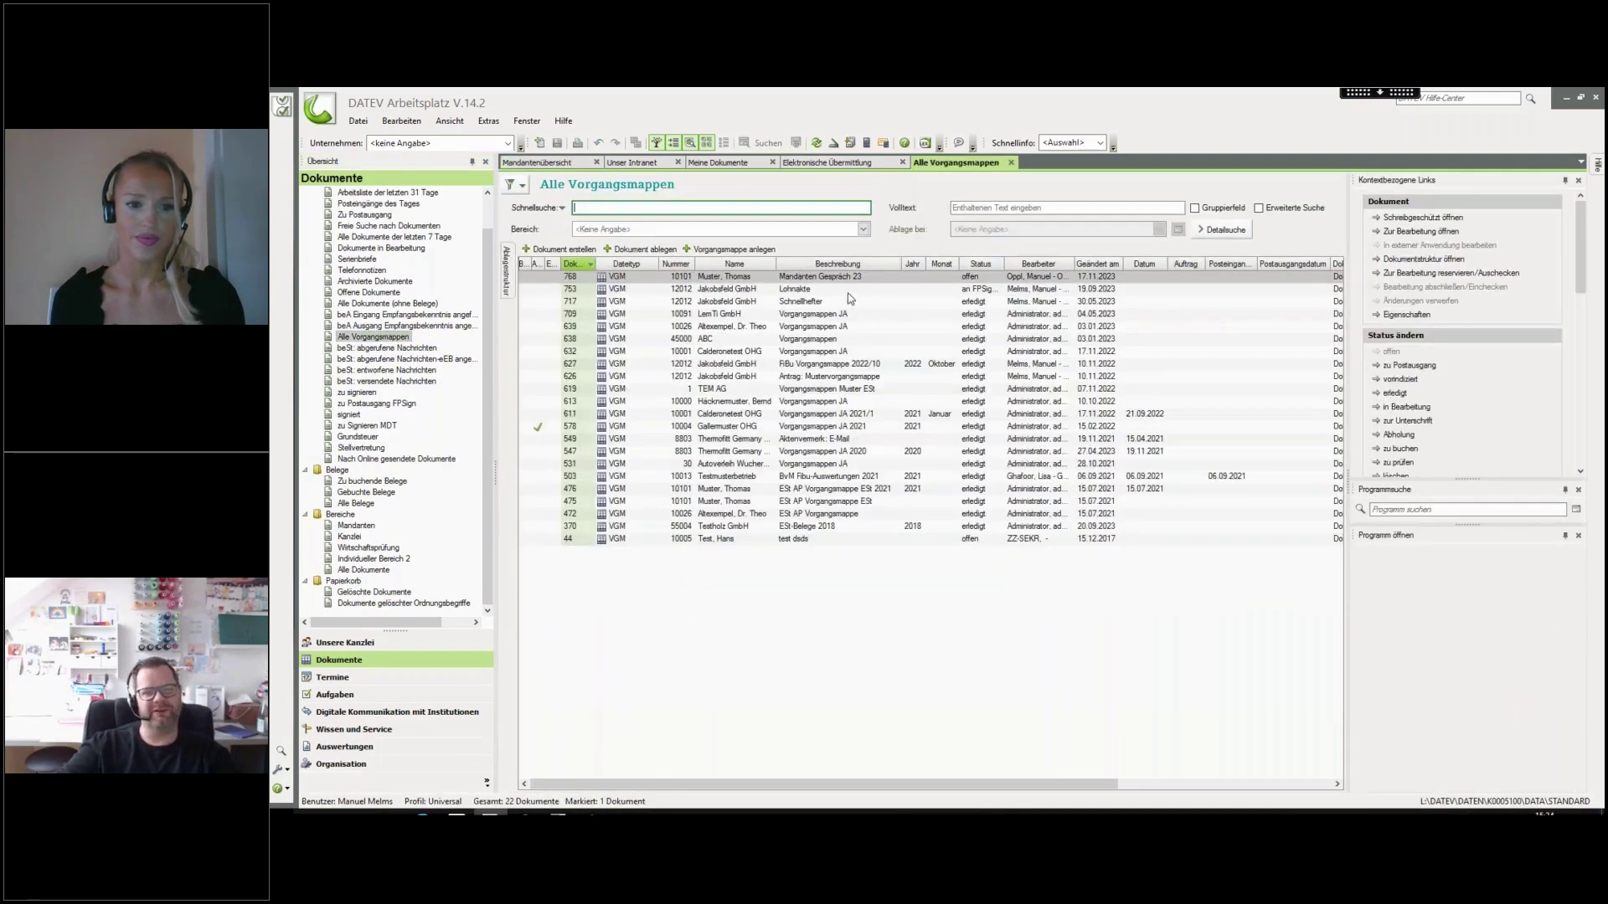
View the Originaldokument and PDF-Dokument options for sending the Schnellhefter Vorgangsmappe online and cancel the dialog
right_click(820, 305)
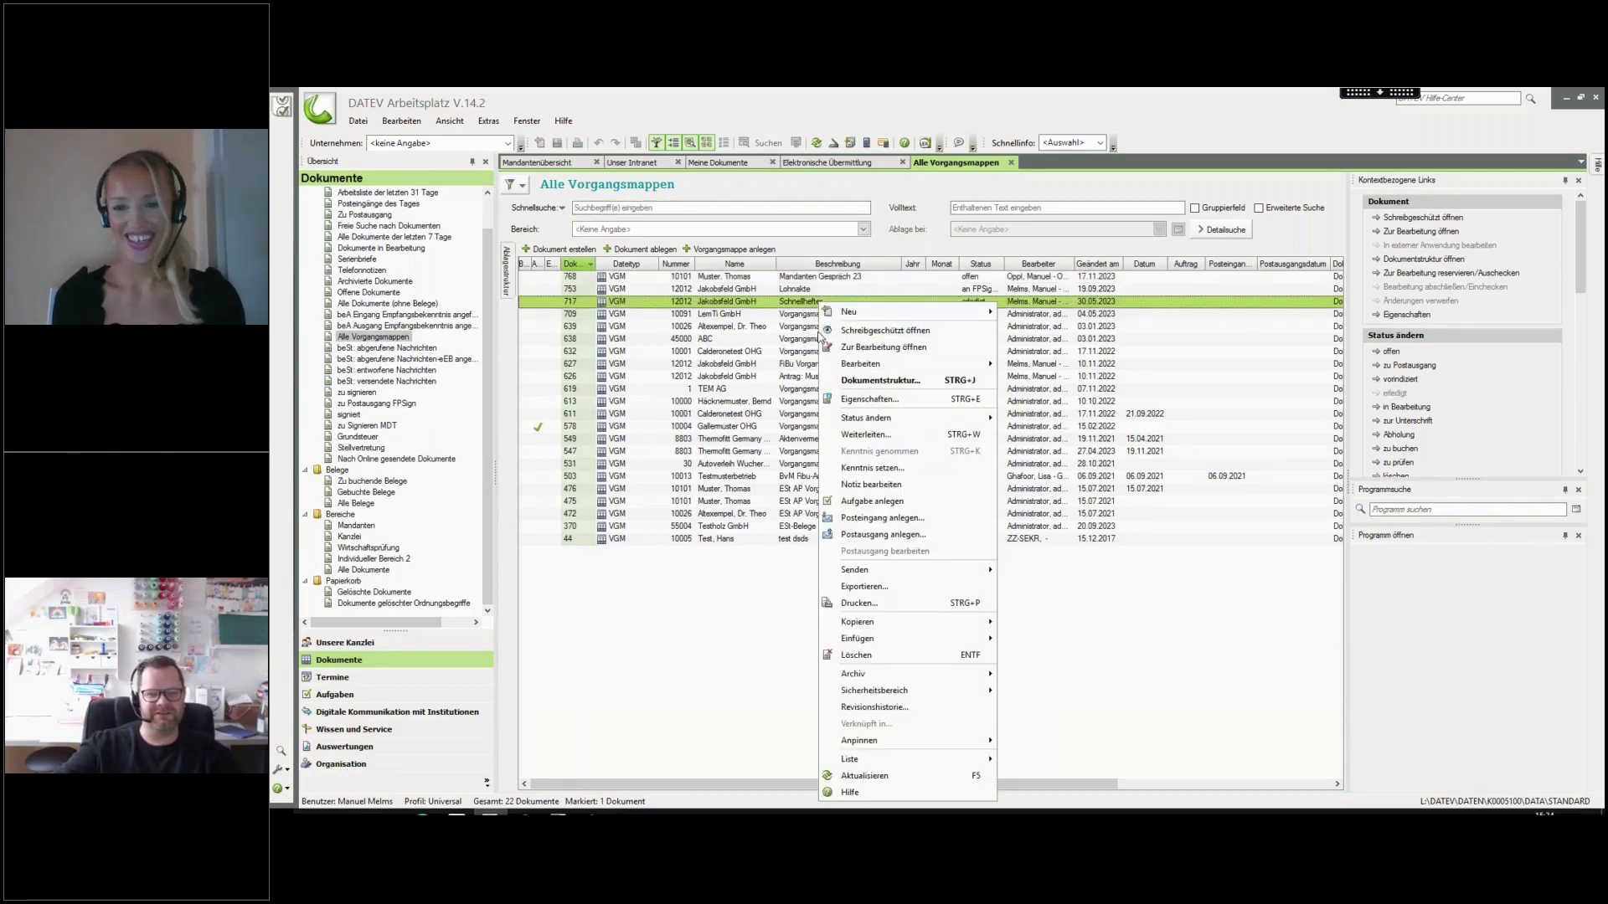
mouse_move(907, 571)
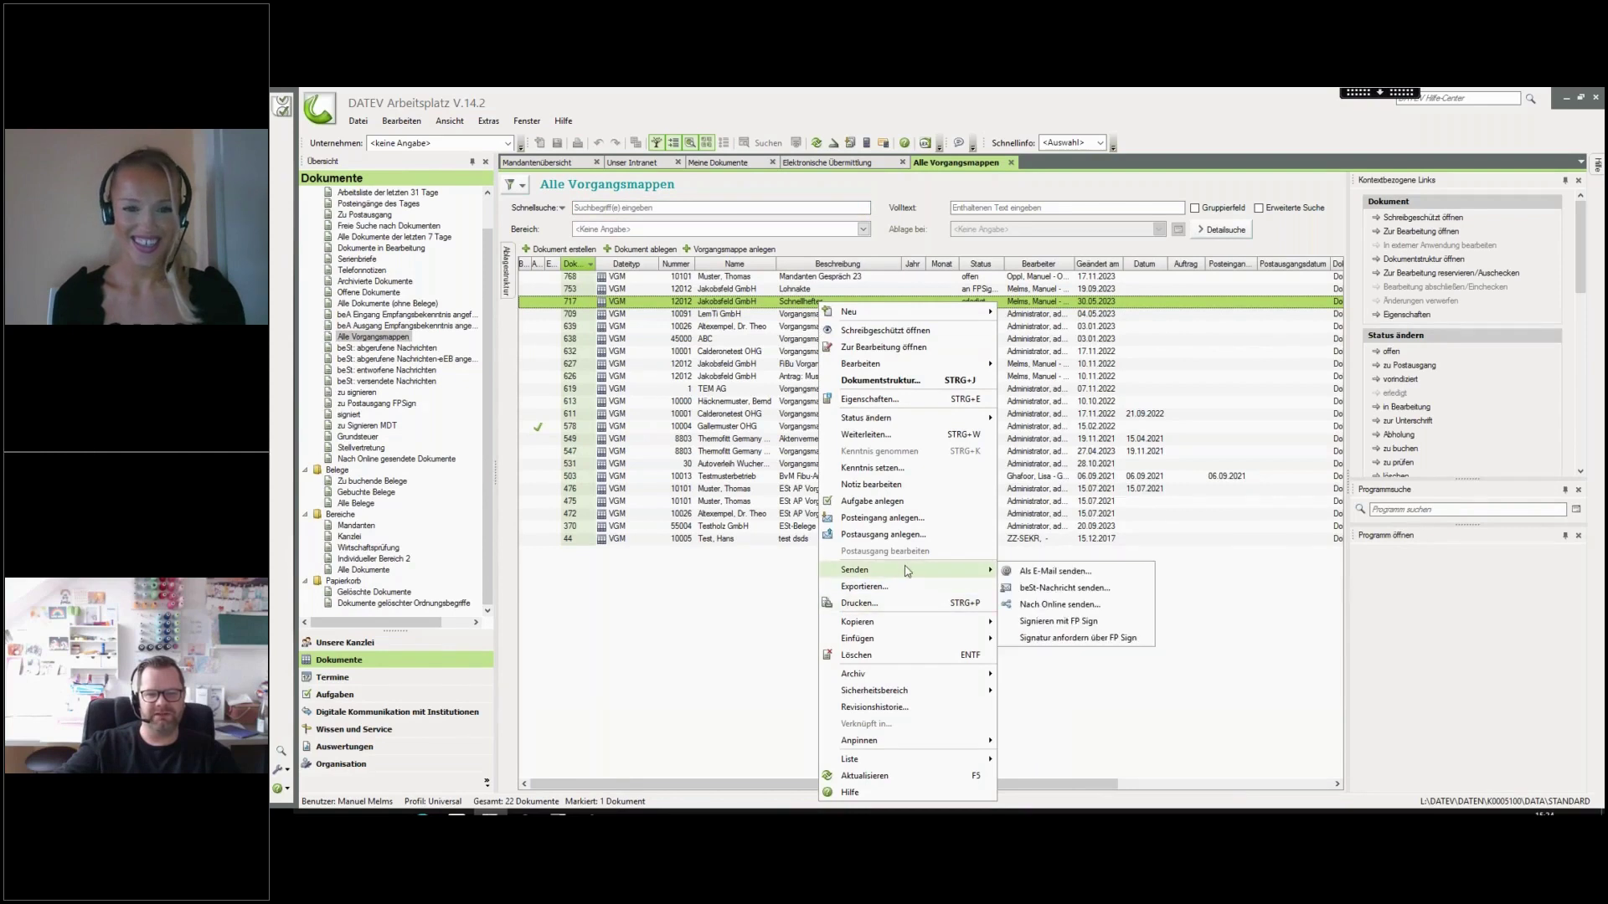
left_click(1059, 604)
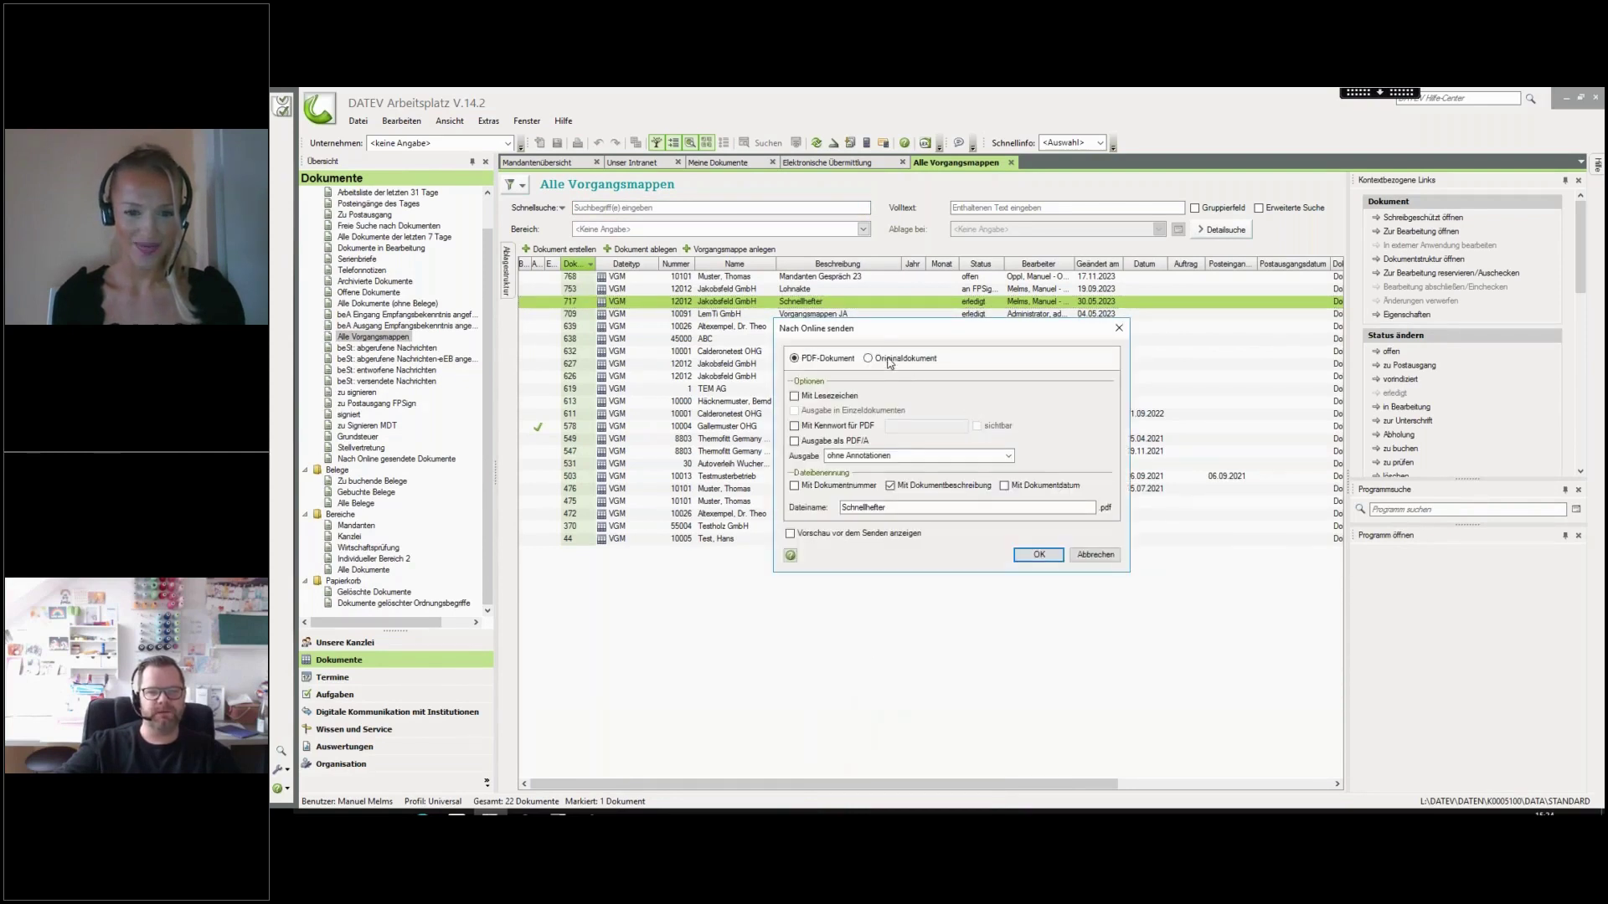
left_click(876, 361)
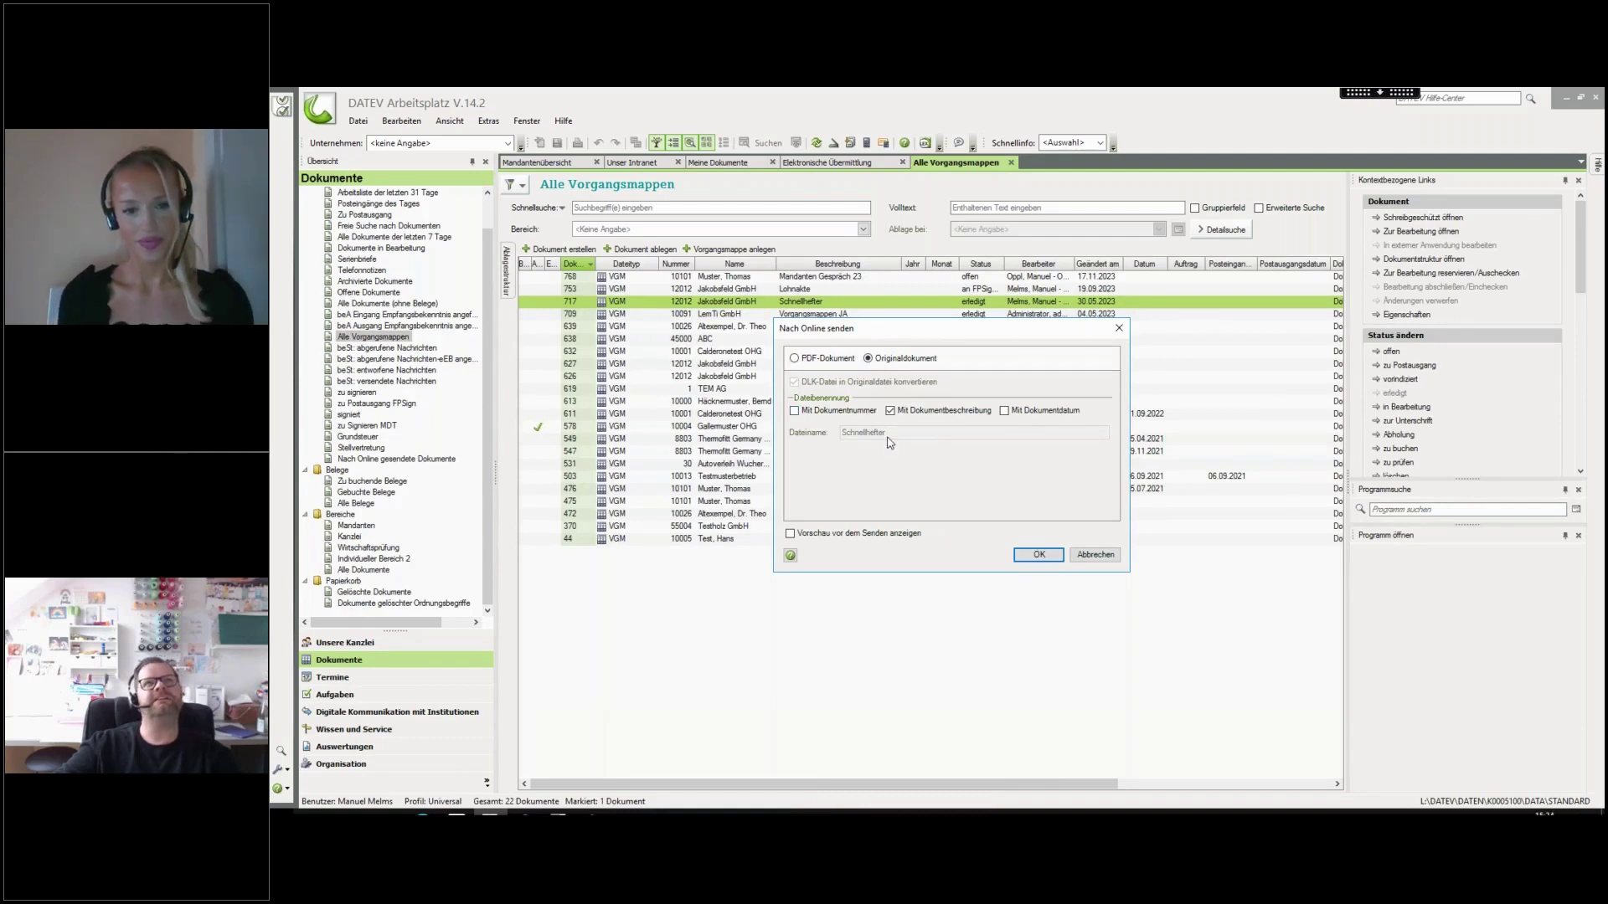
left_click(840, 359)
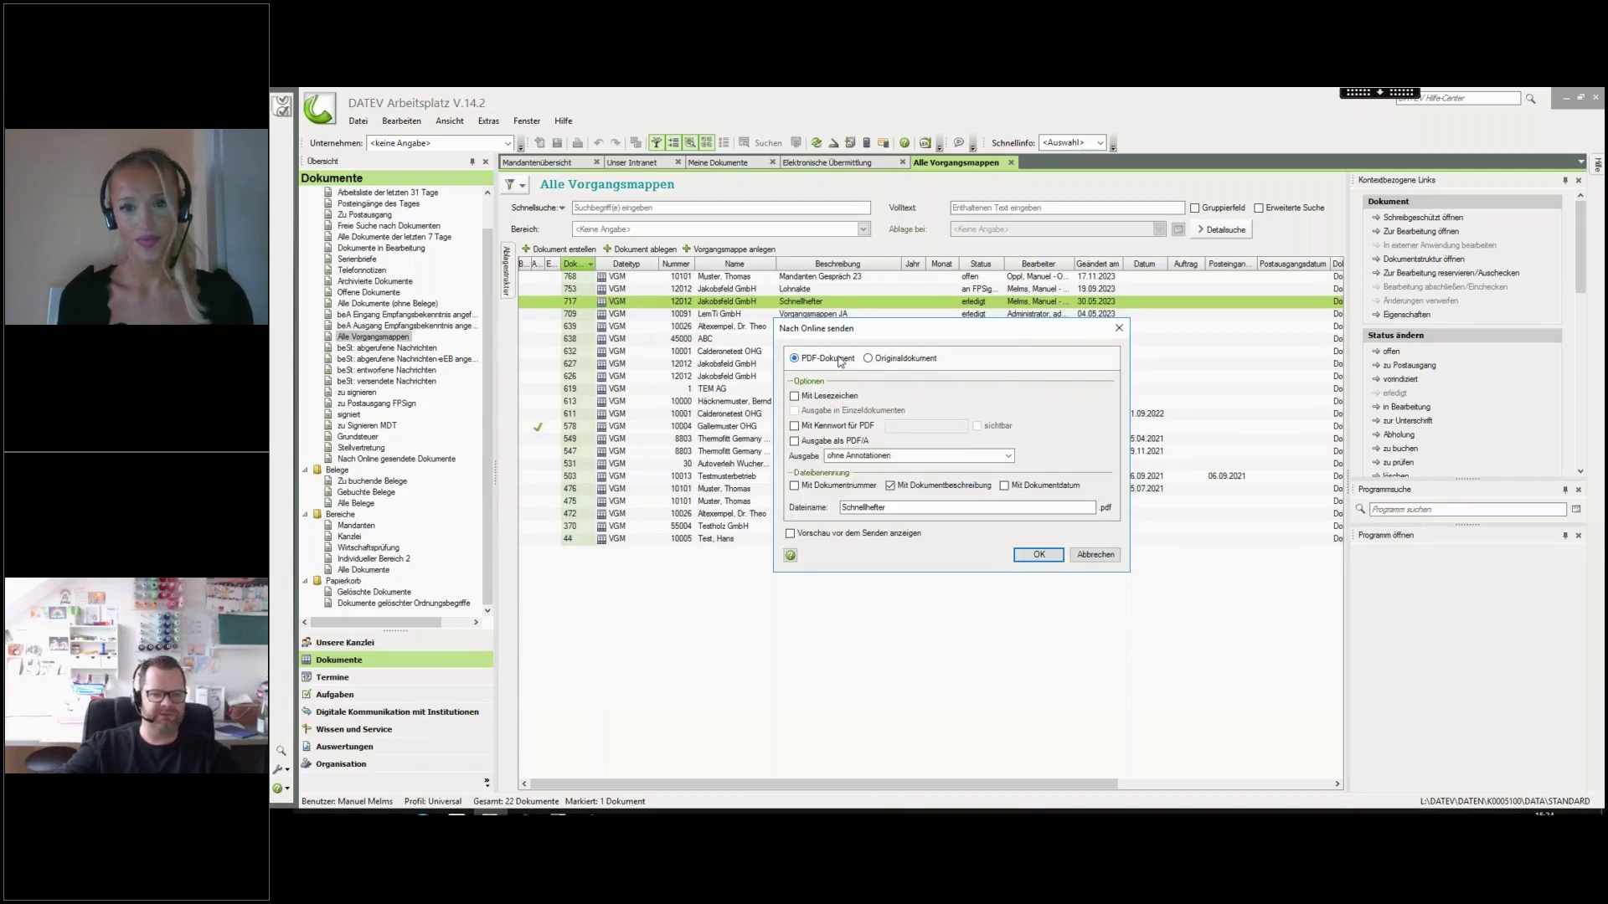
left_click(1096, 555)
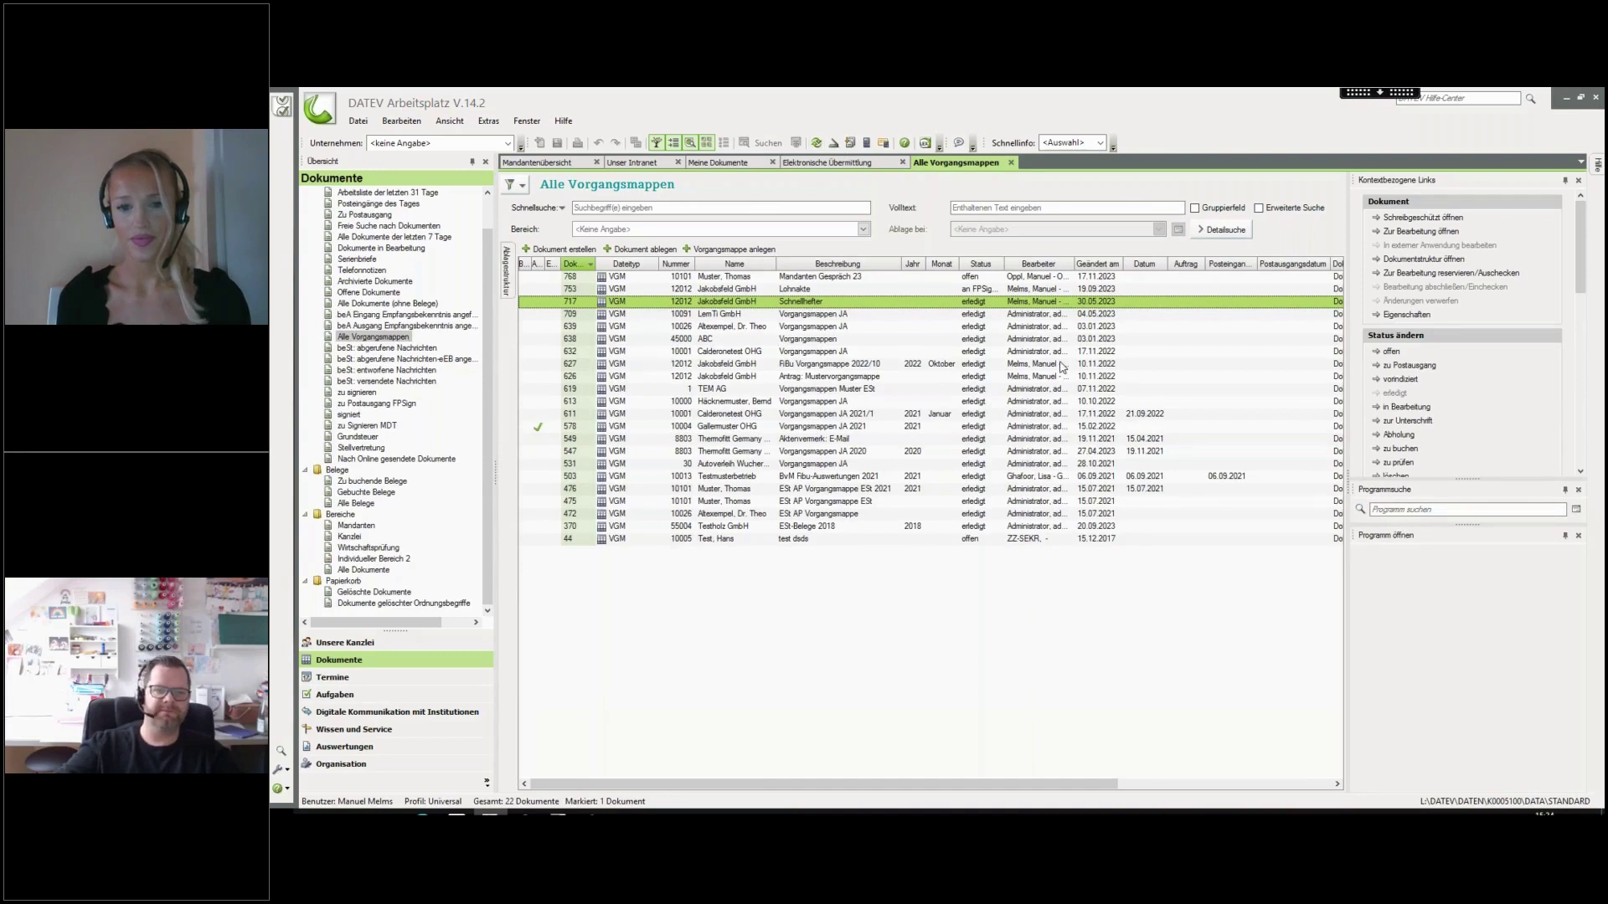
Open the document structure of the Schnellhefter Vorgangsmappe, preview Scan7.pdf and ToDo.DLK, and close it
double_click(833, 303)
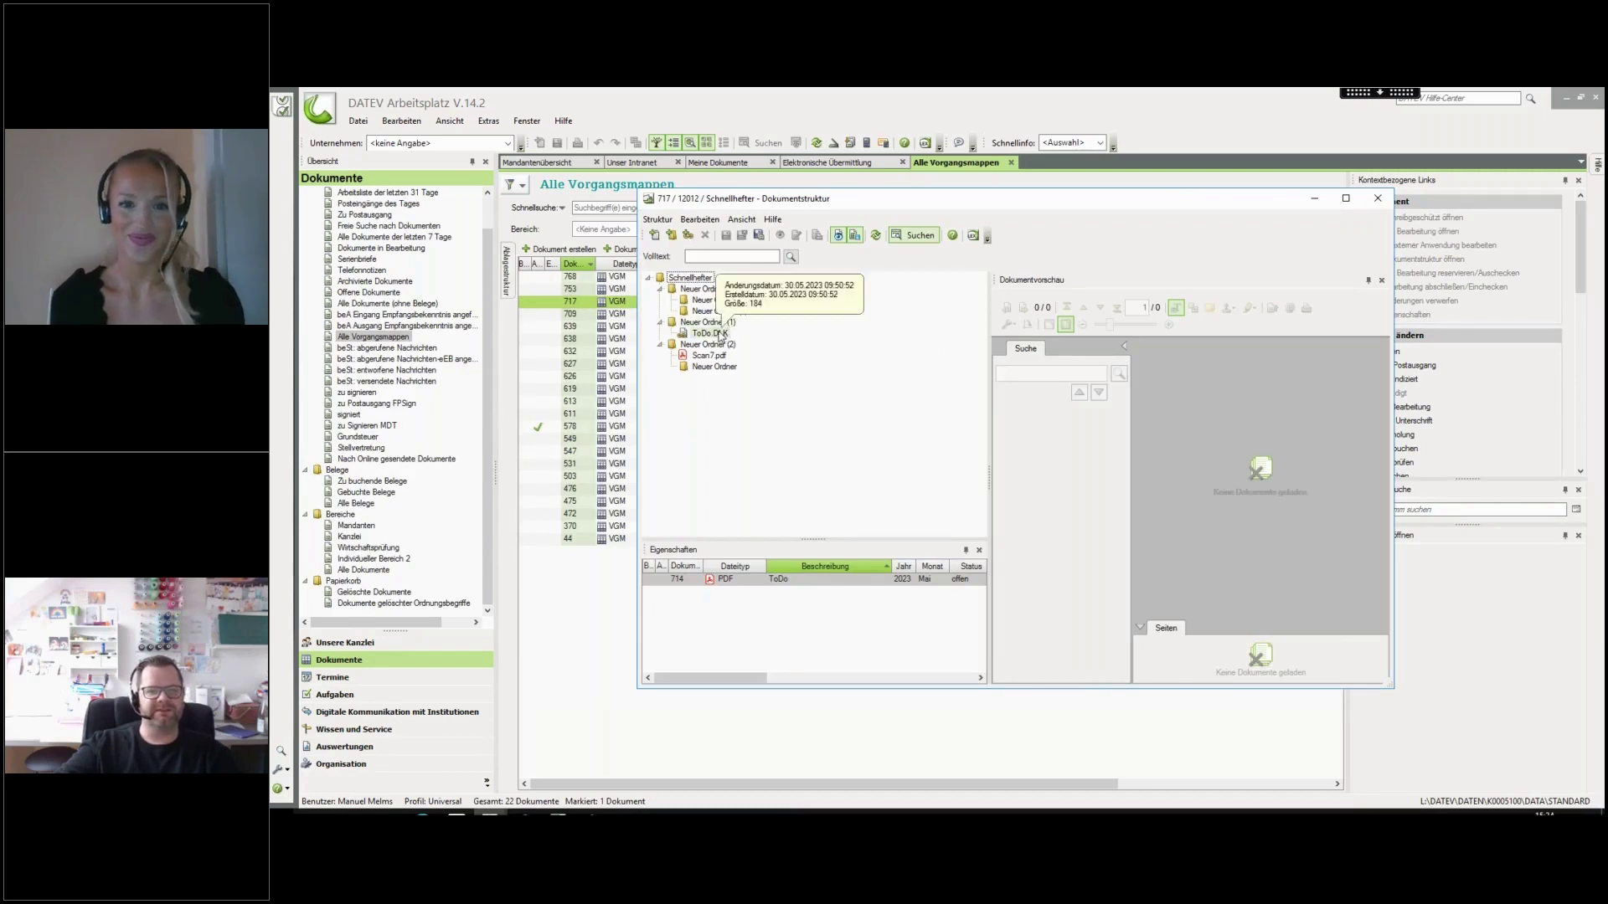
left_click(710, 356)
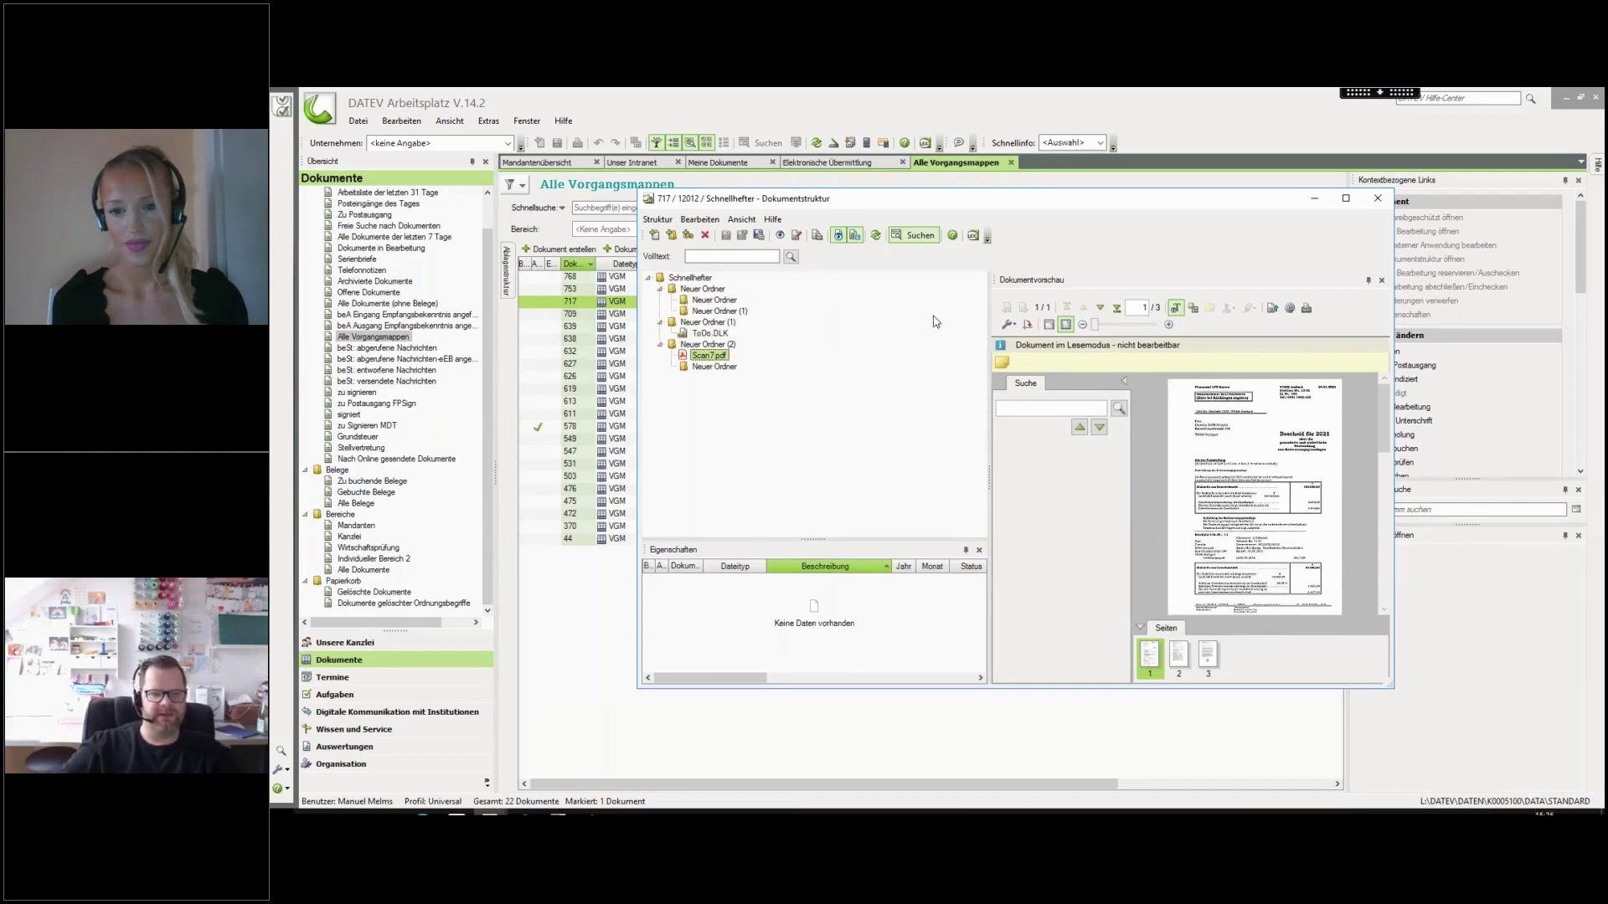
left_click(725, 334)
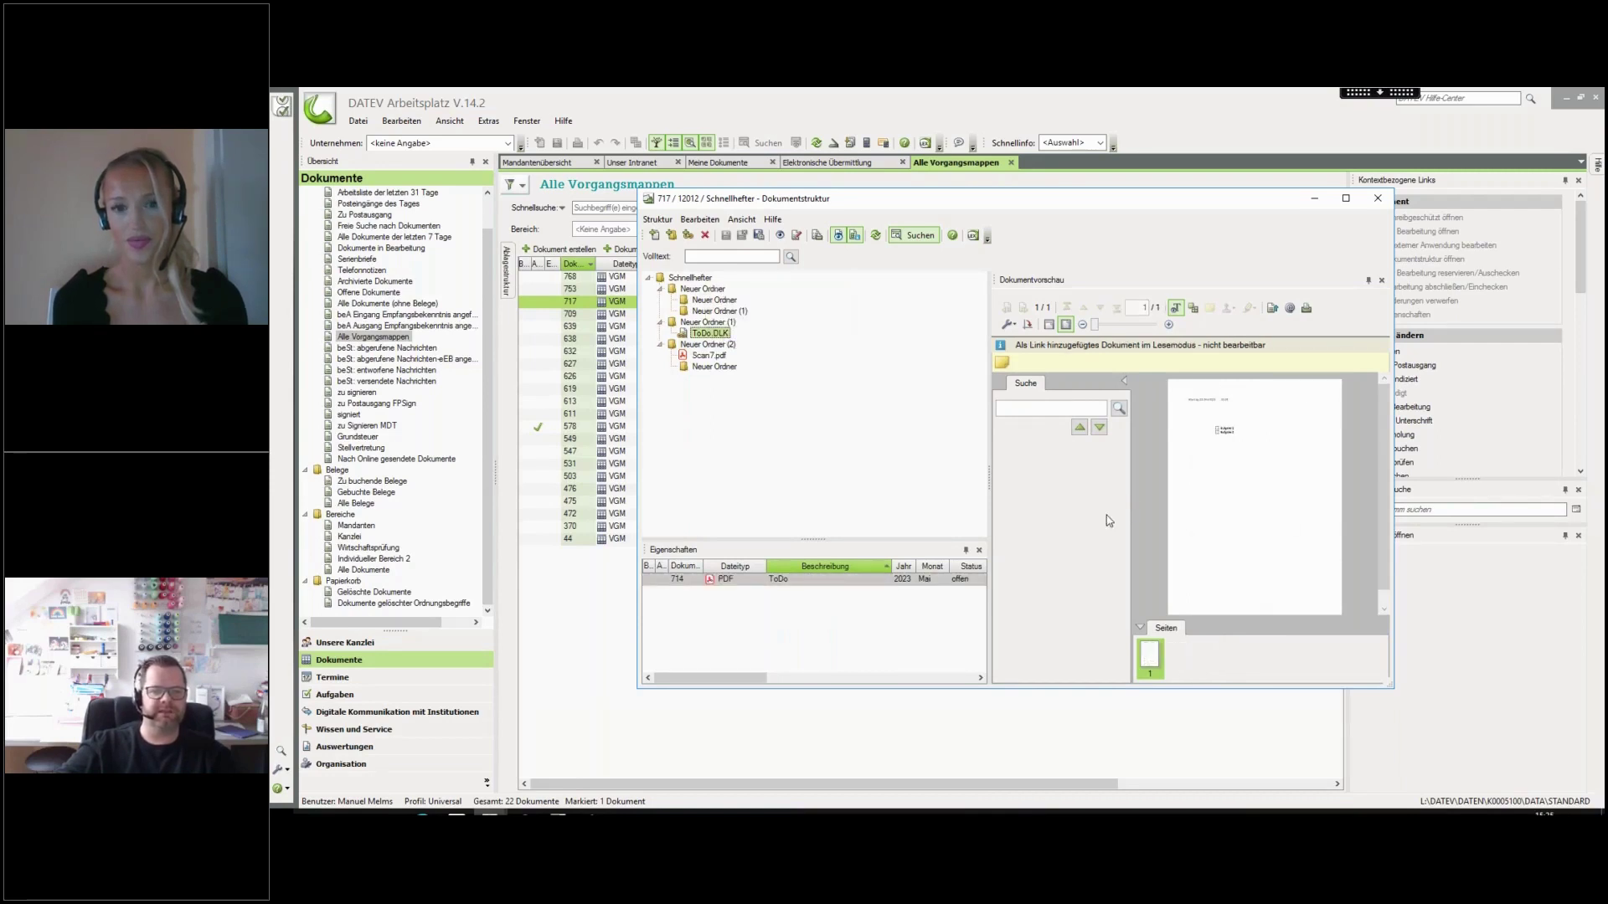
key("Escape")
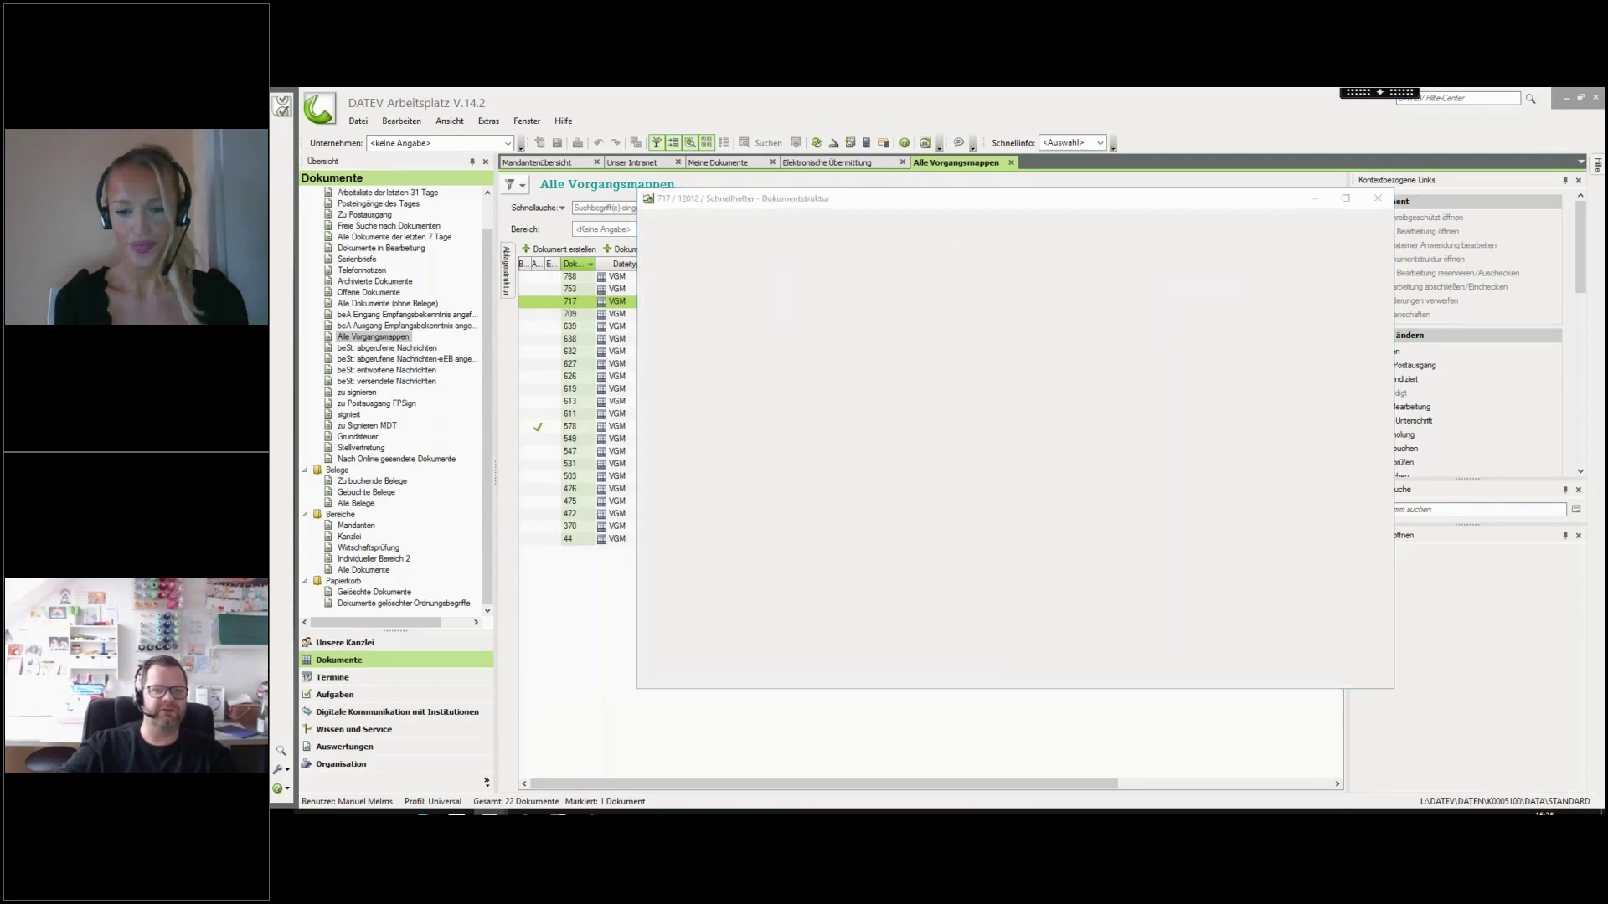
Send the Schnellhefter Vorgangsmappe online, choosing DATEV Meine Steuern as the destination
right_click(823, 305)
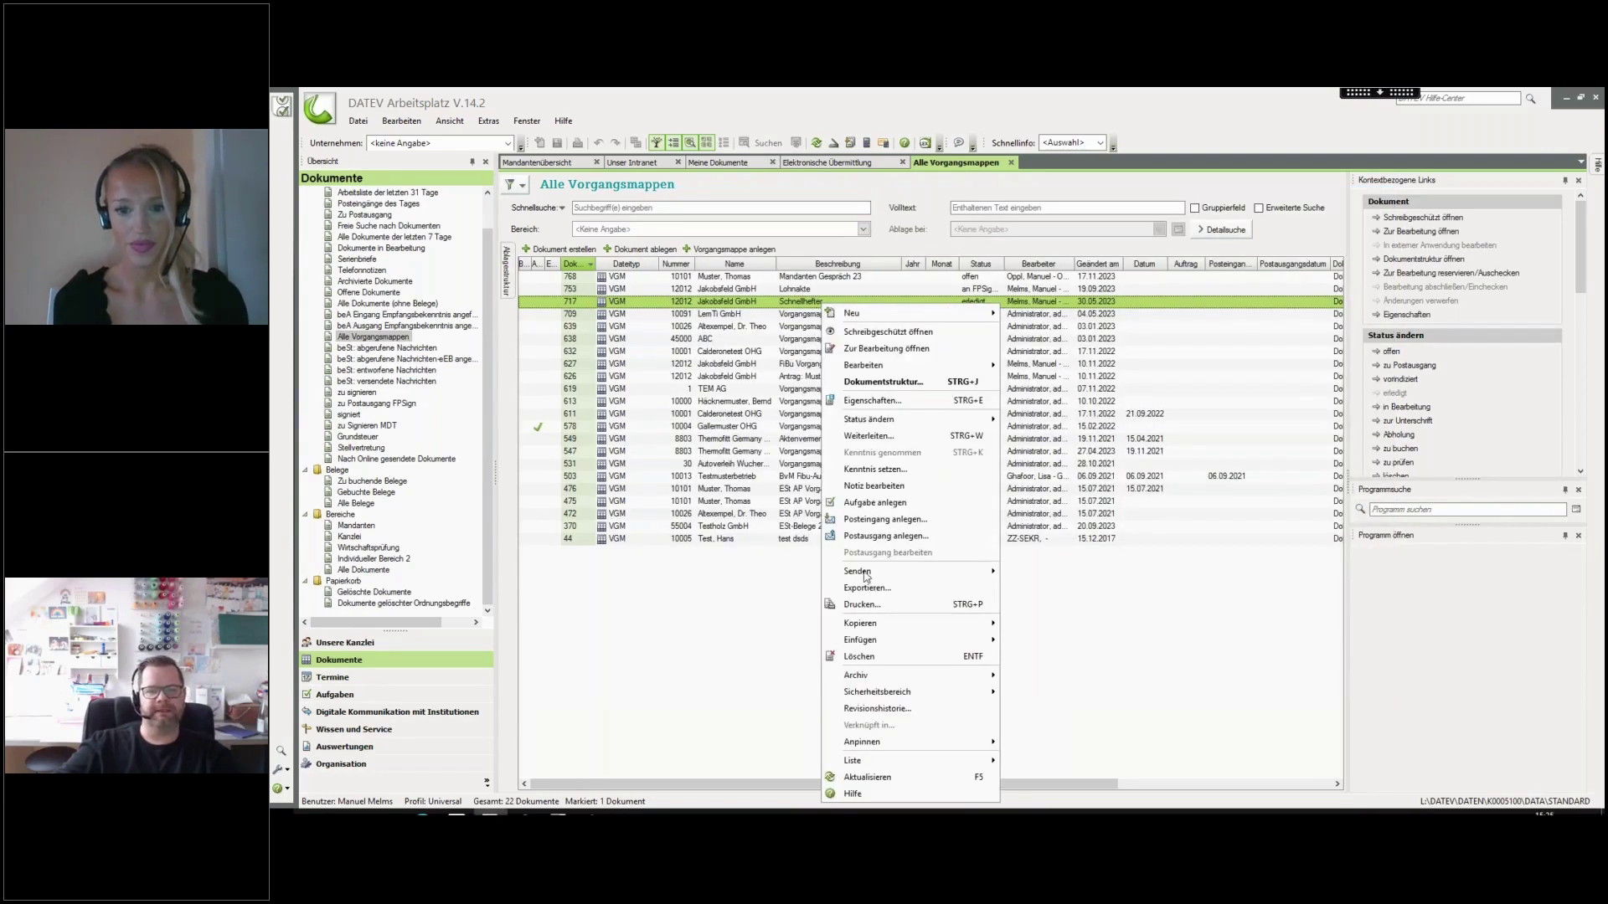
mouse_move(935, 625)
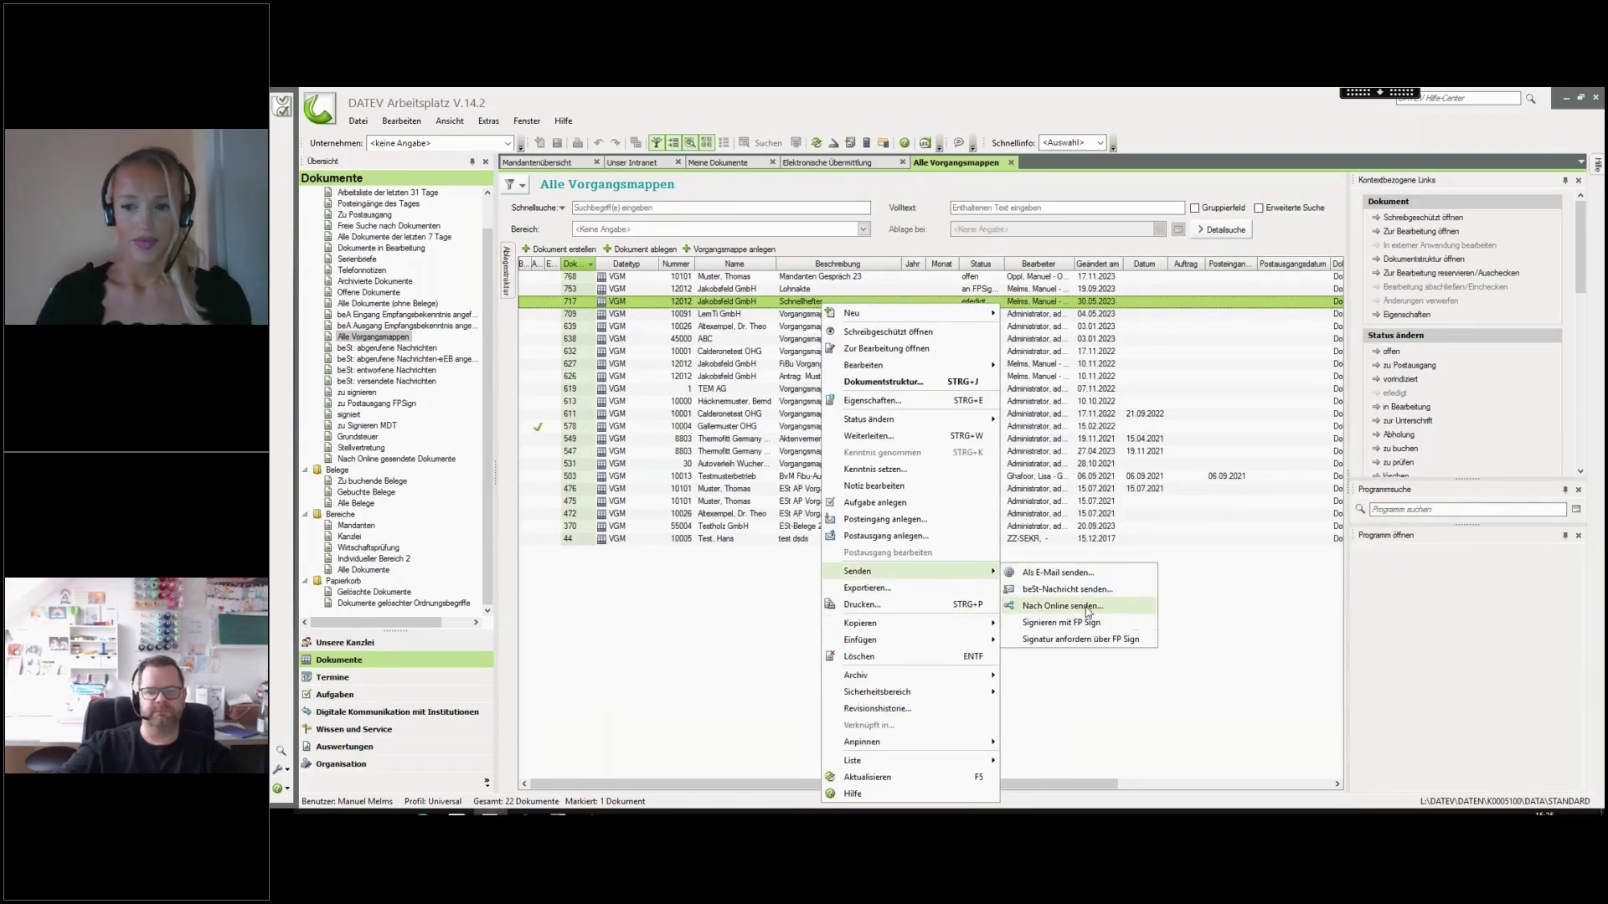
left_click(1060, 606)
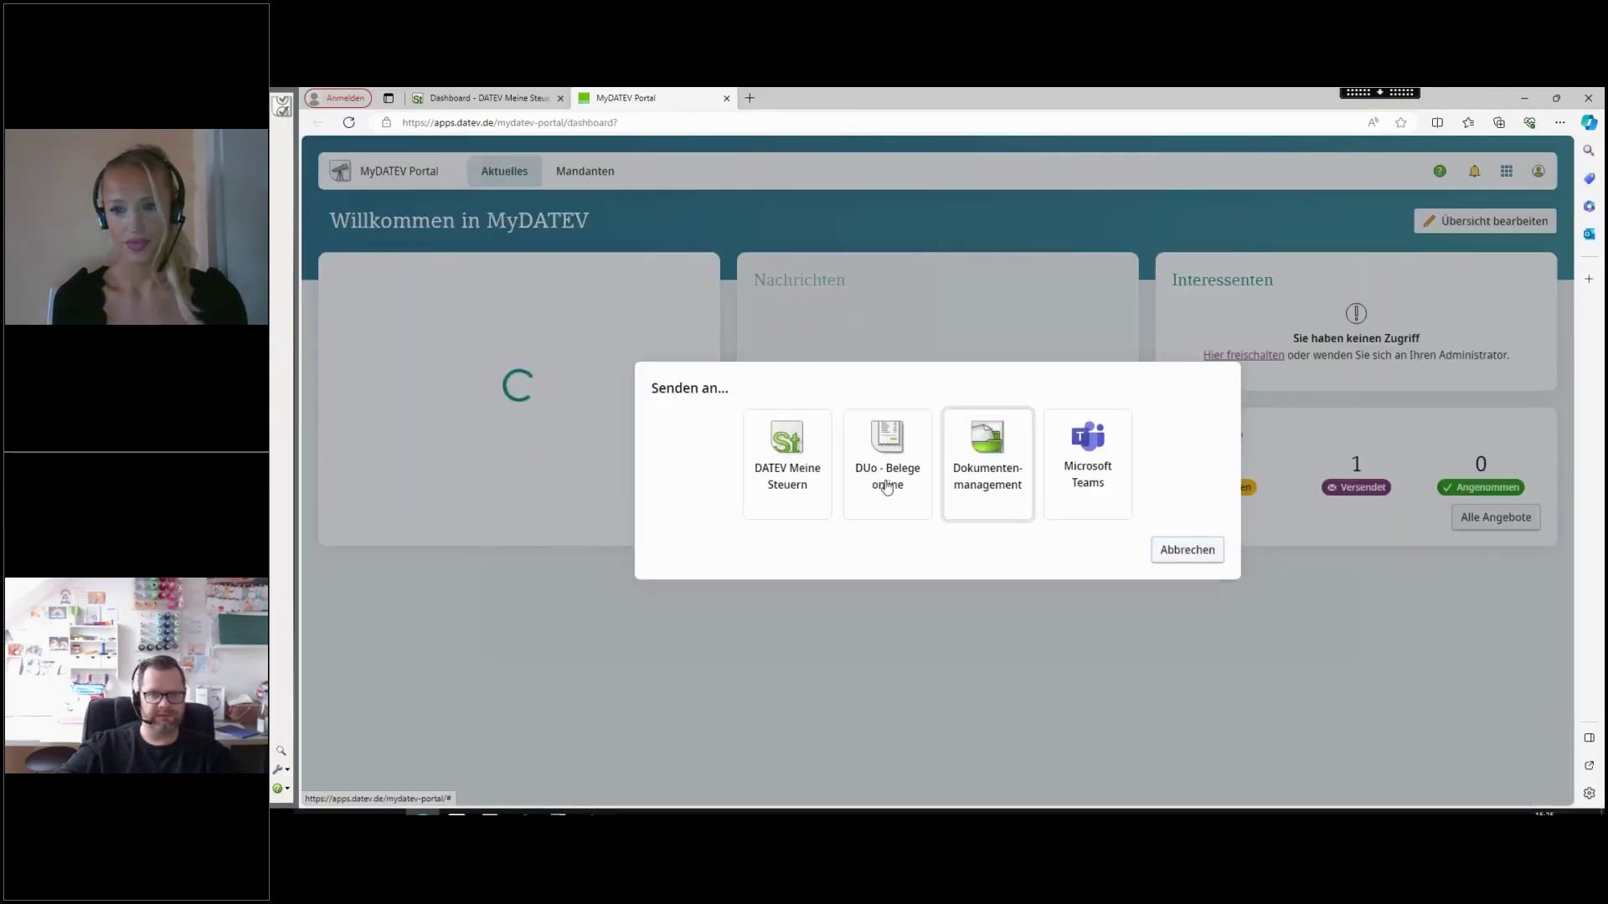
left_click(787, 465)
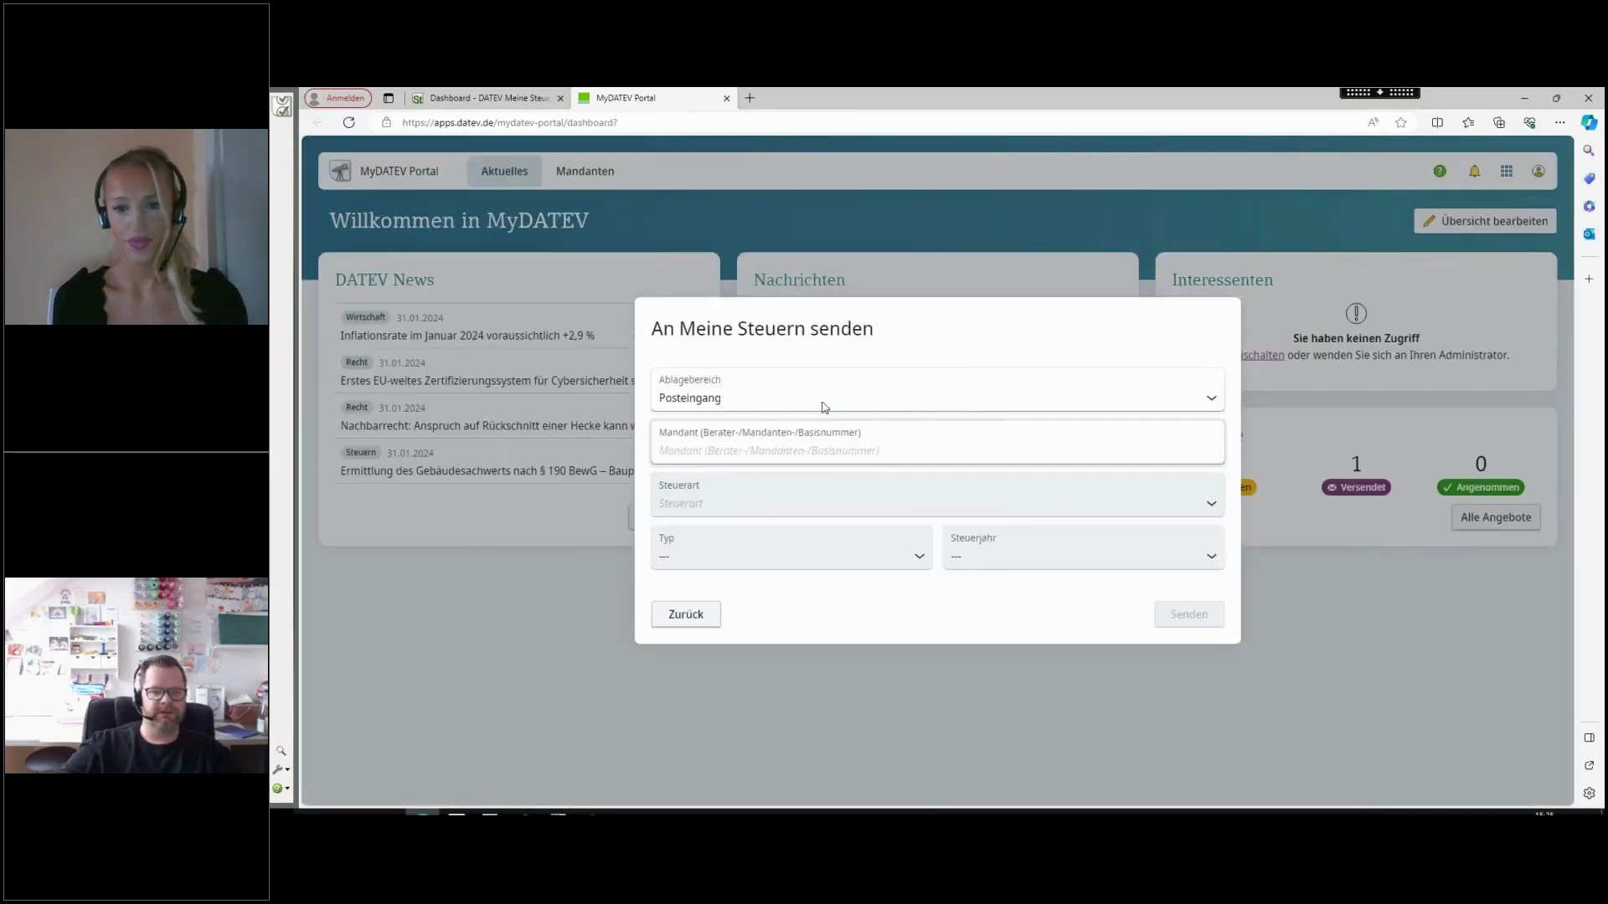
Find and select the receiving client by surname and set the tax type to Grundsteuer
left_click(819, 435)
type("melms")
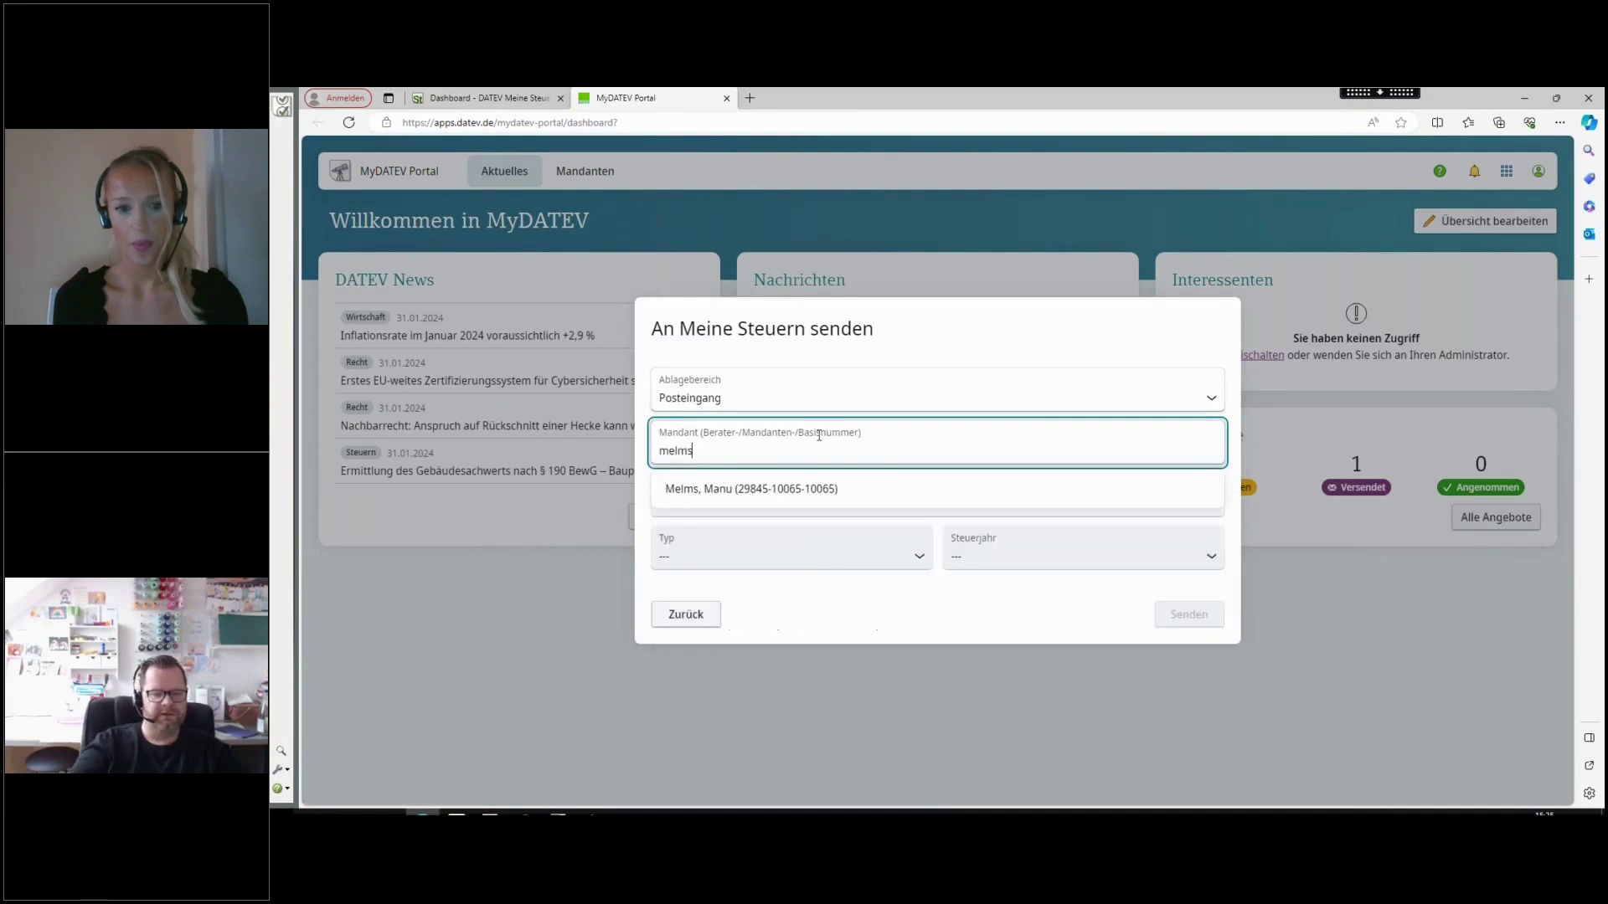
left_click(818, 492)
left_click(806, 505)
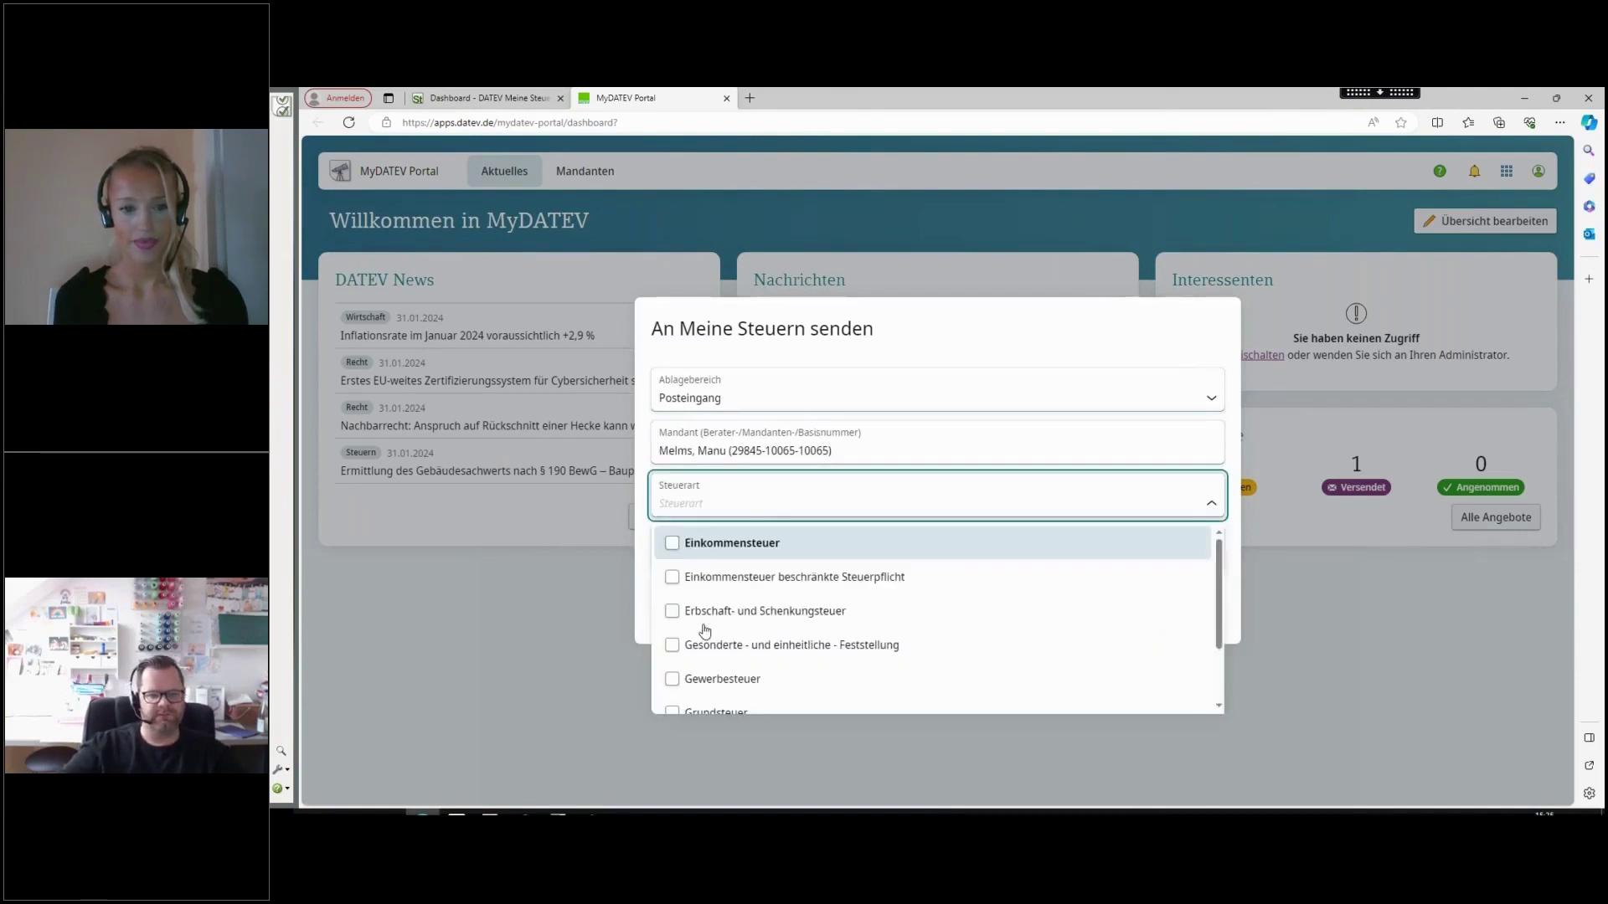
left_click(753, 711)
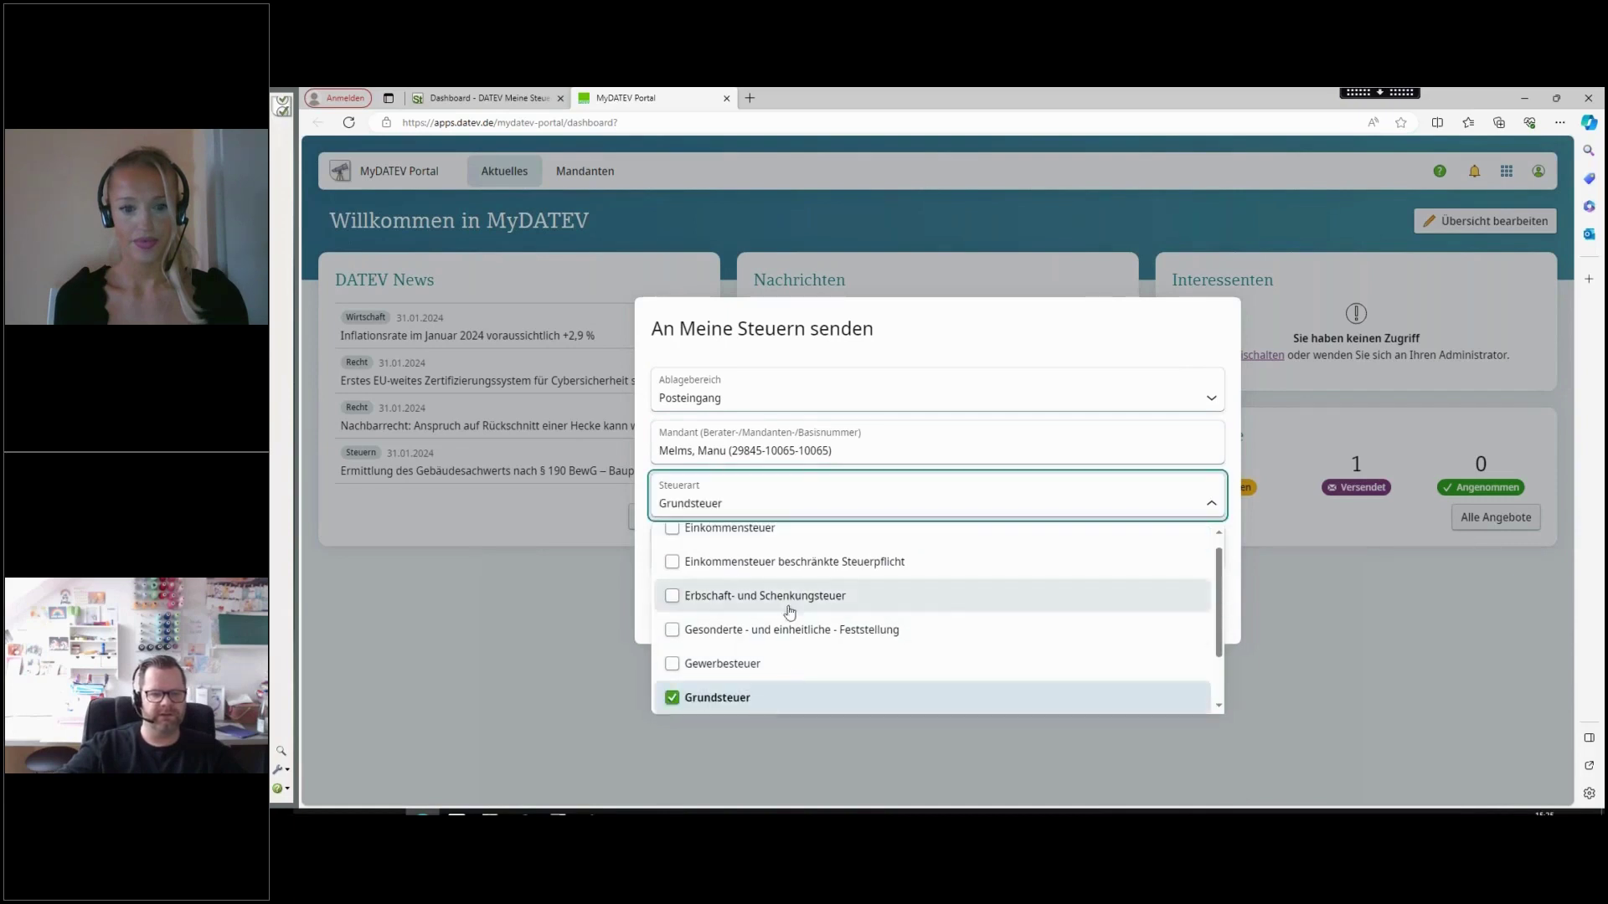
left_click(803, 714)
left_click(792, 715)
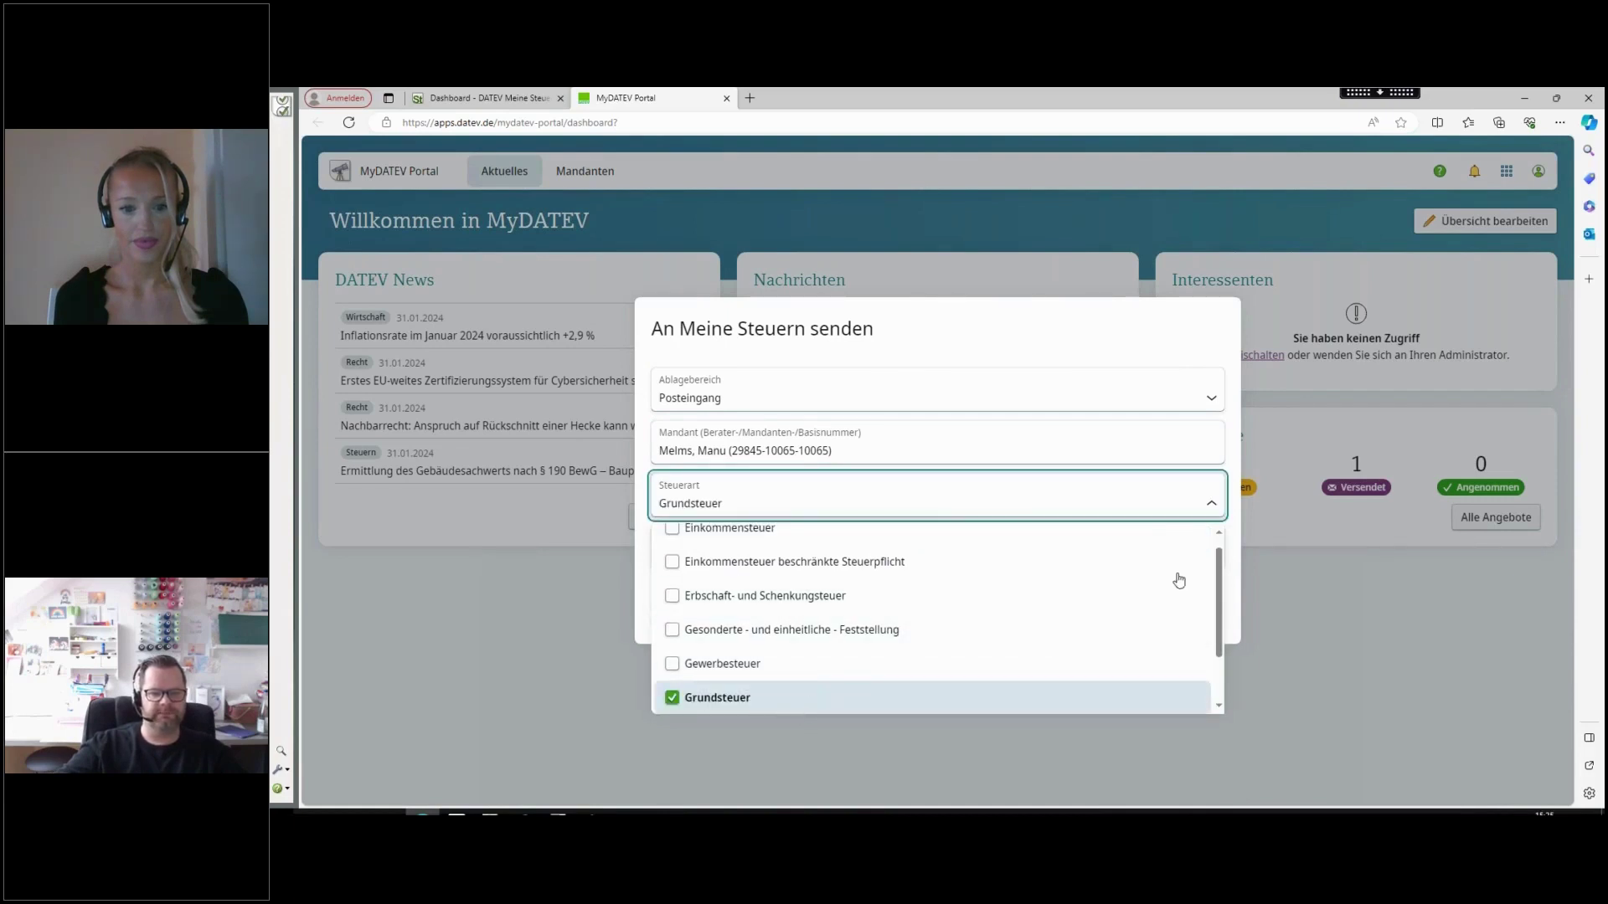
left_click(1206, 503)
Set the document type to Schriftverkehr and the tax year to 2022, send the Vorgangsmappe, and close the sending confirmation
left_click(825, 562)
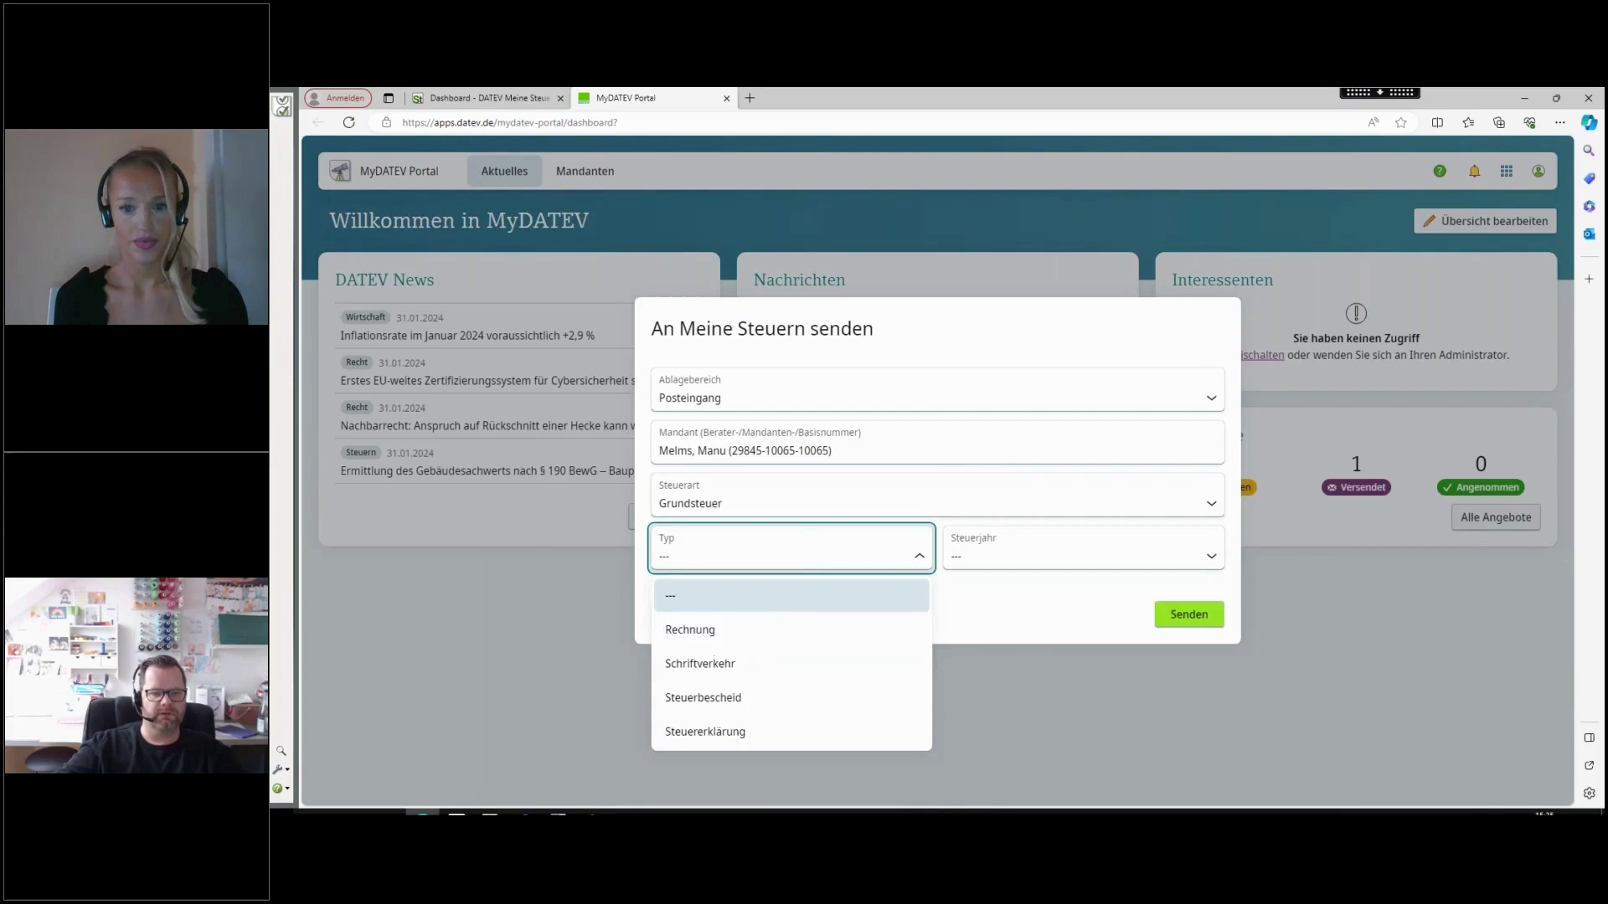
left_click(720, 663)
left_click(1023, 556)
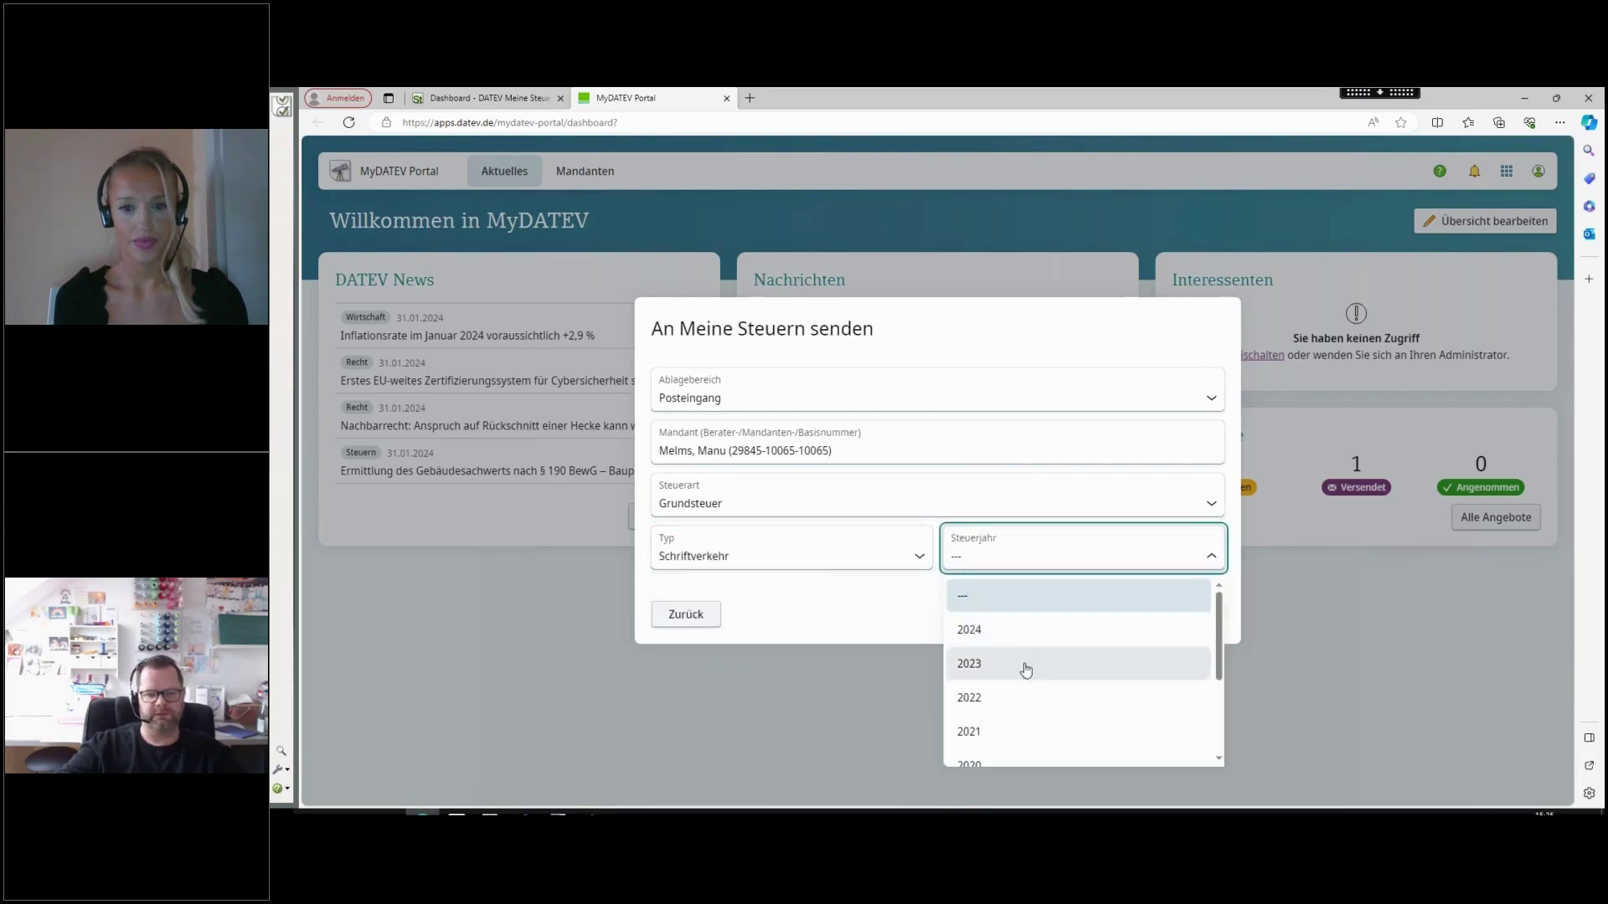
left_click(1015, 700)
left_click(1179, 615)
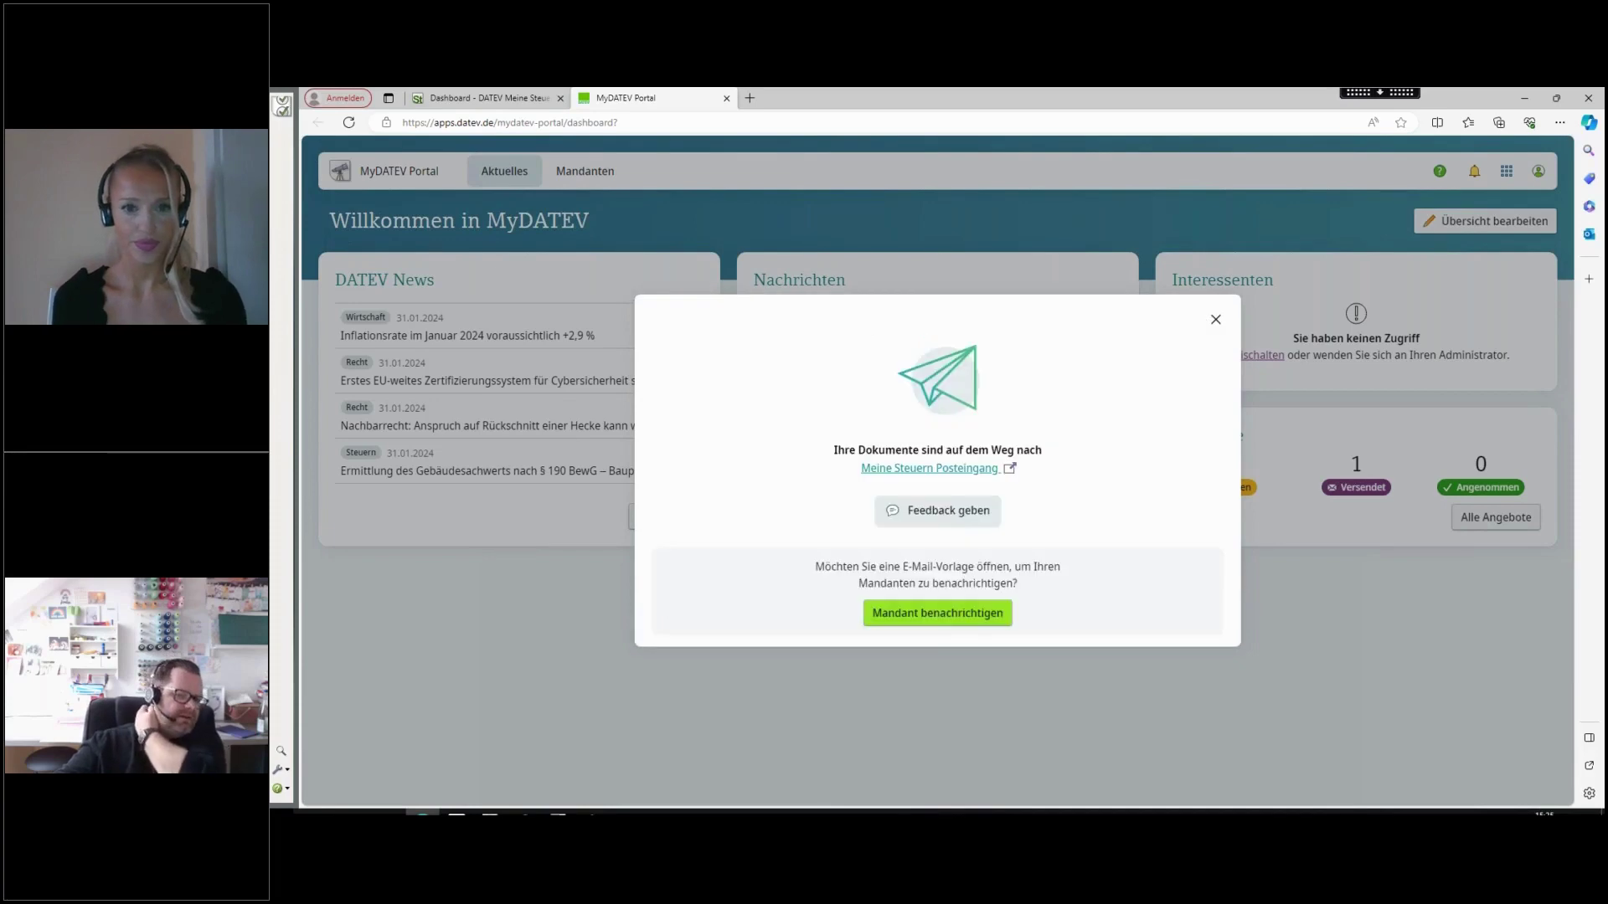
left_click(1215, 319)
Switch to the Meine Steuern inbox, open ToDo.pdf, page through the neighbouring documents, and close the document viewer
left_click(549, 103)
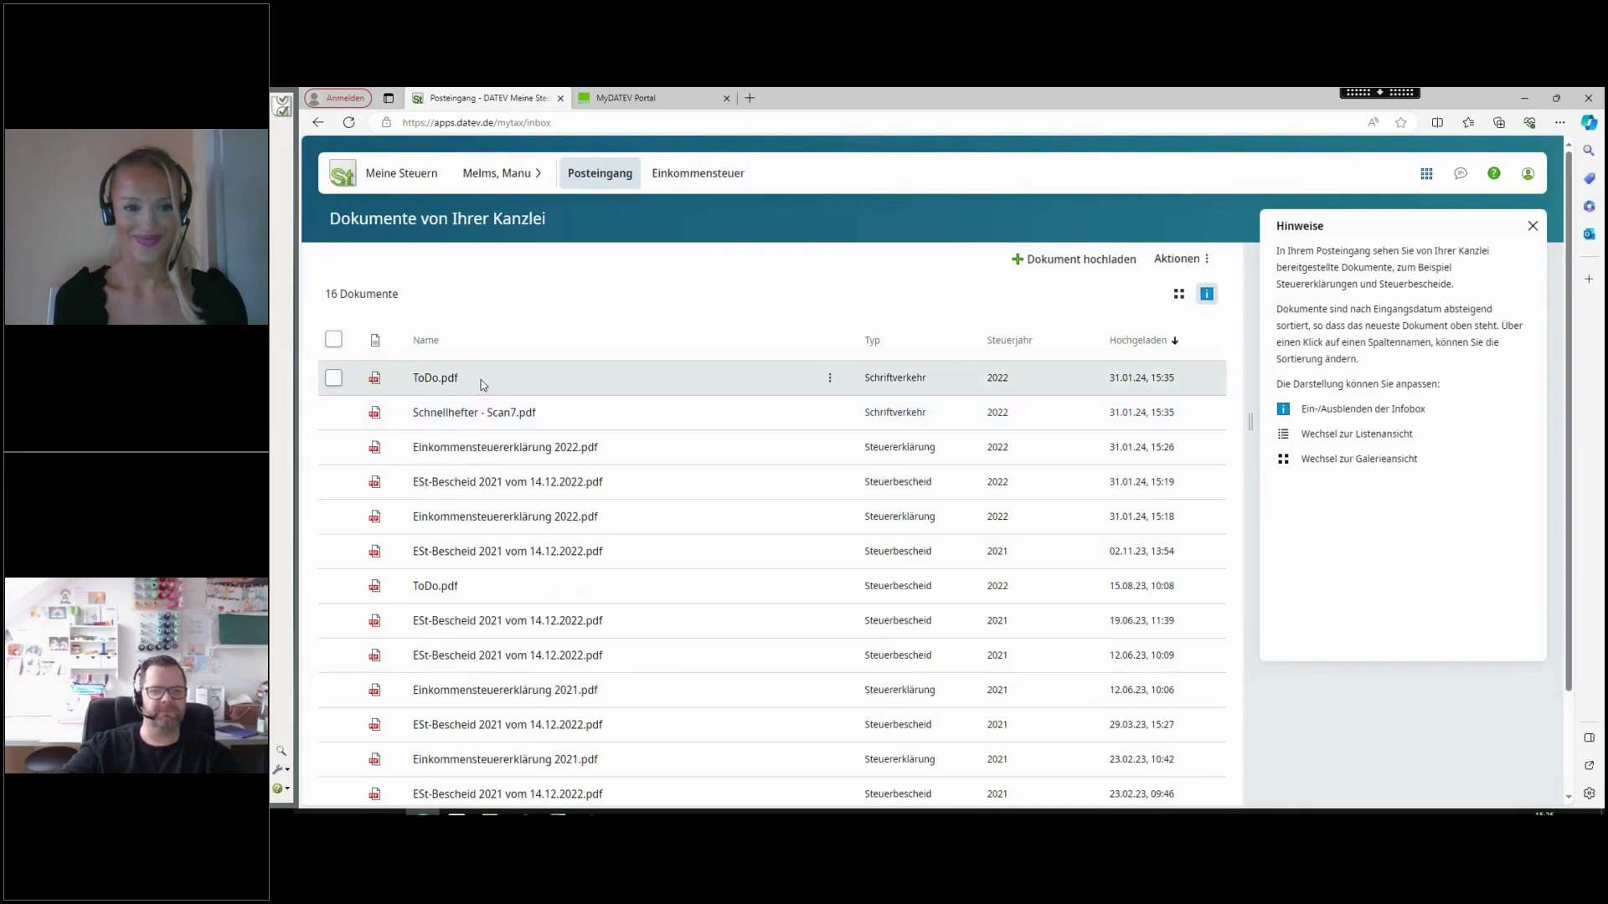
left_click(436, 378)
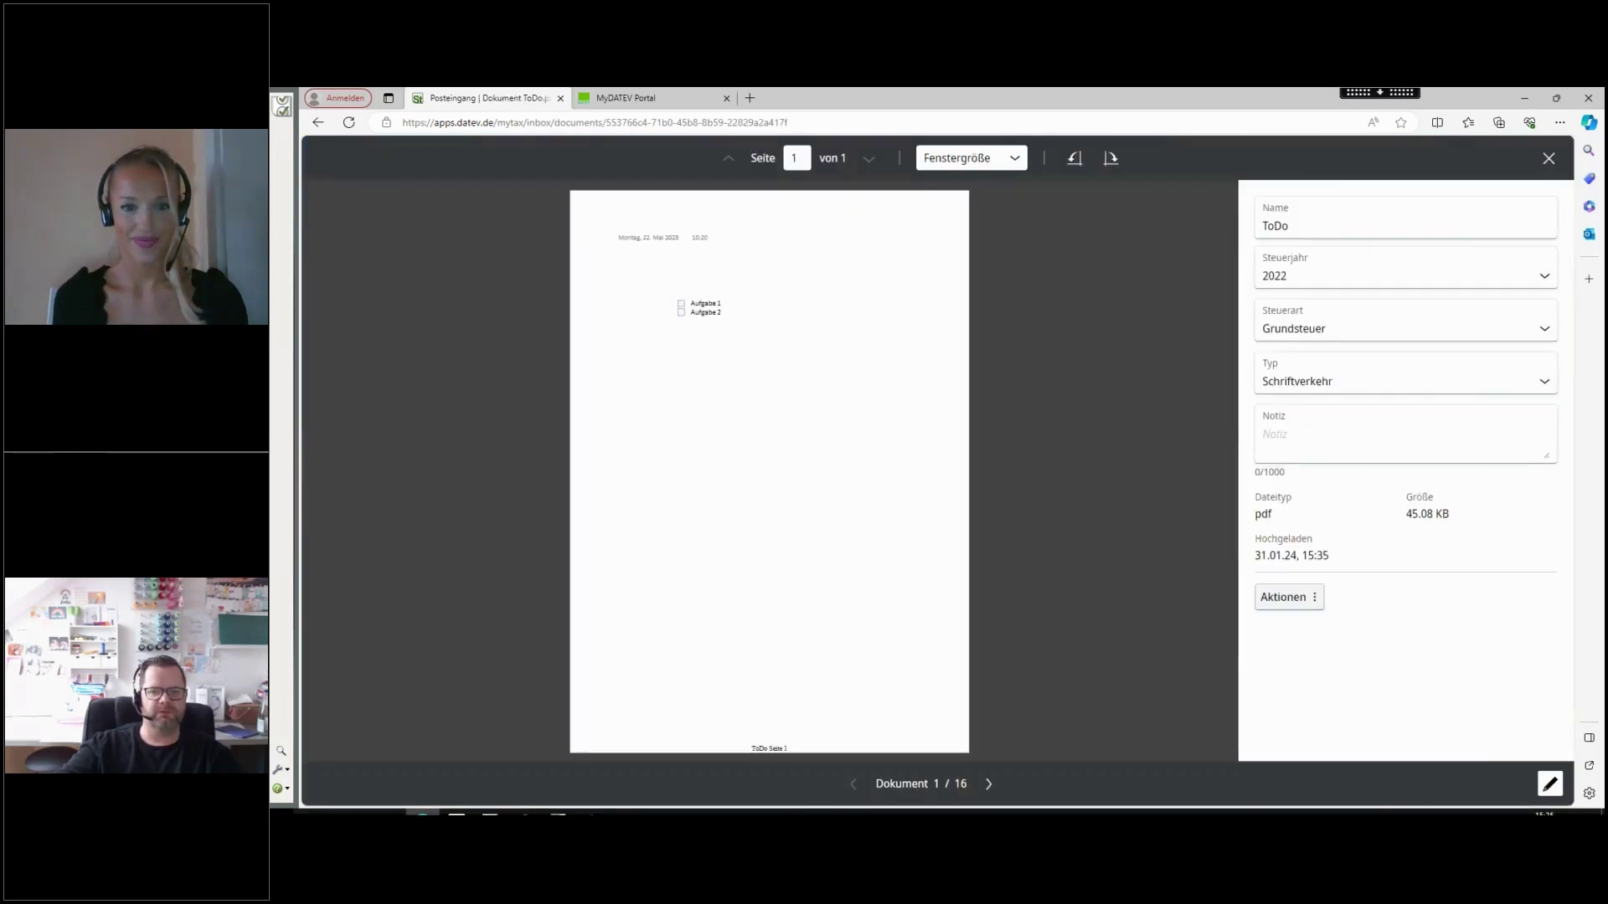
left_click(989, 782)
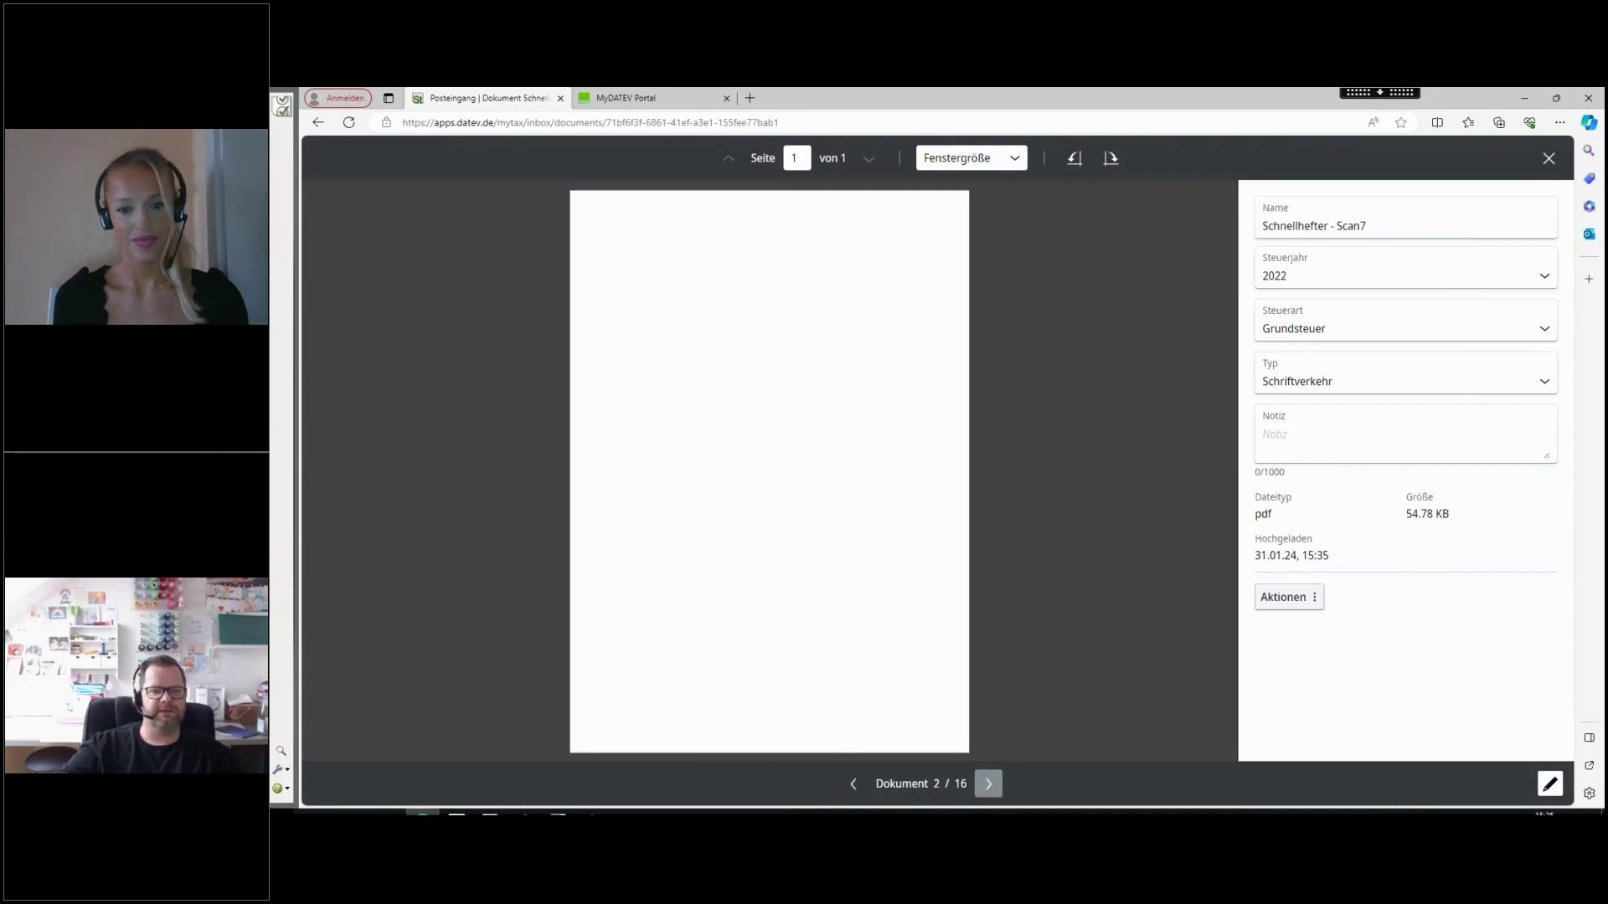
left_click(988, 783)
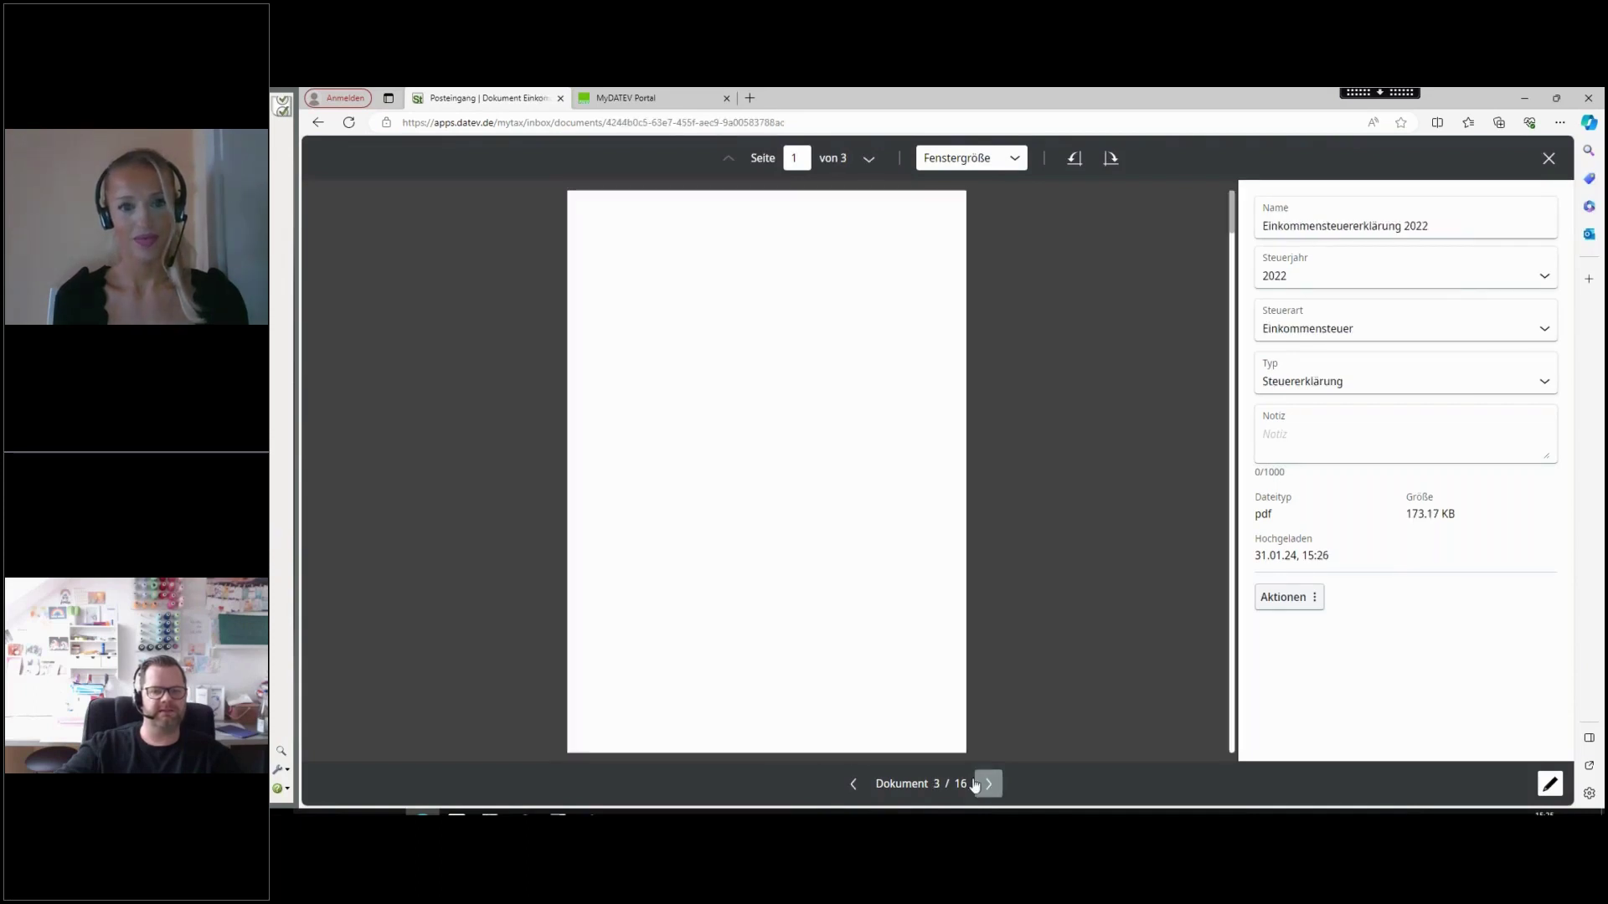
left_click(988, 783)
left_click(988, 783)
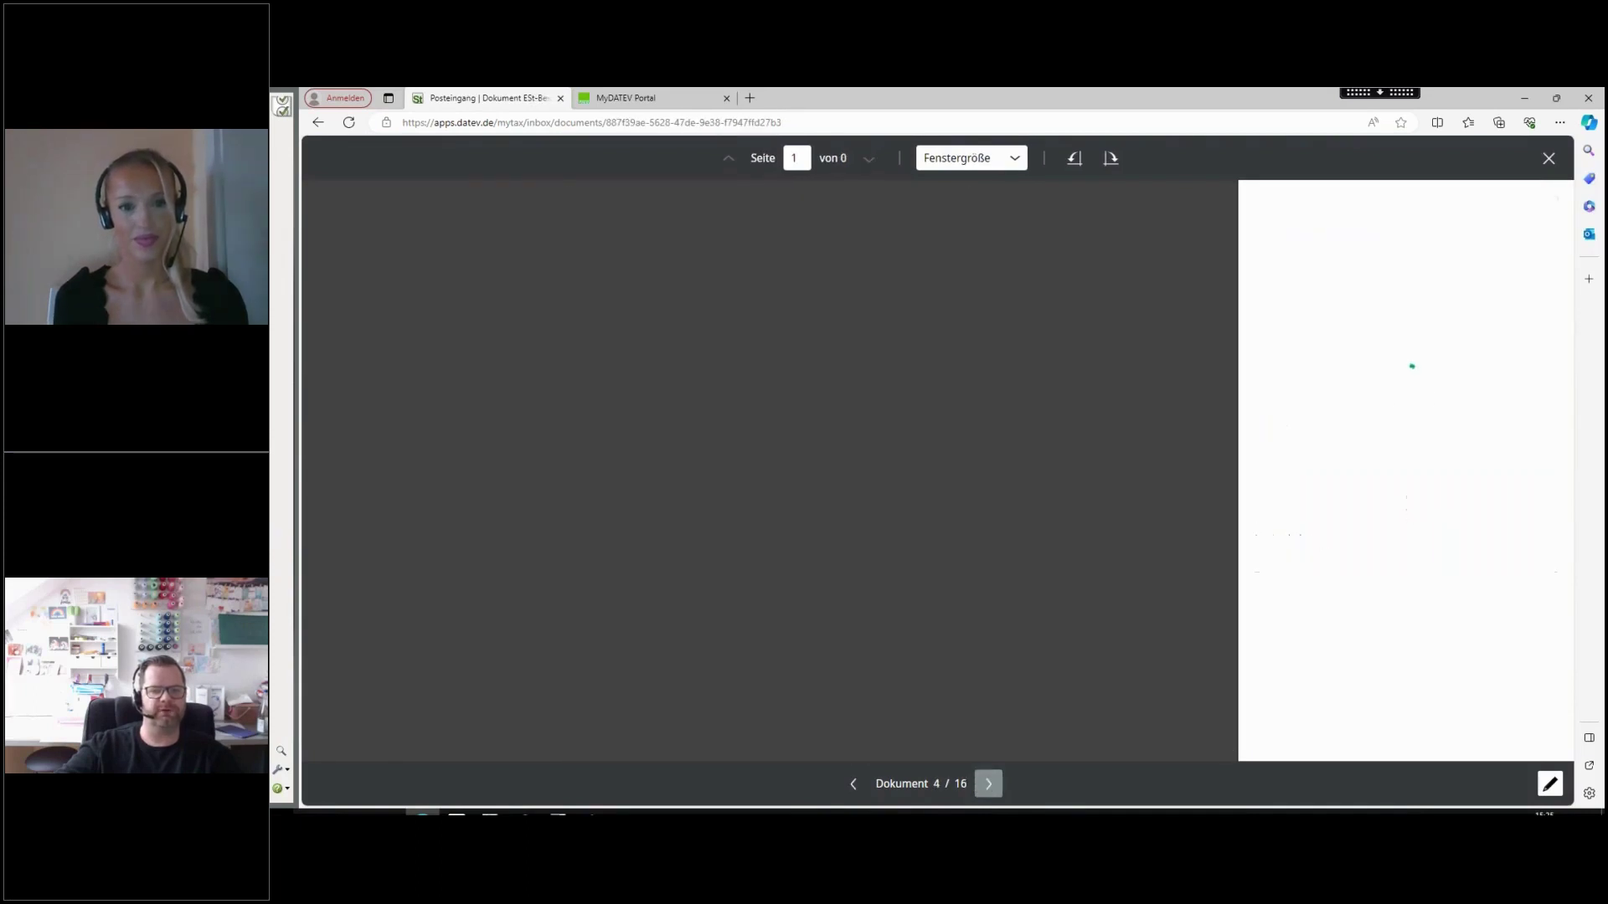
left_click(988, 783)
left_click(988, 783)
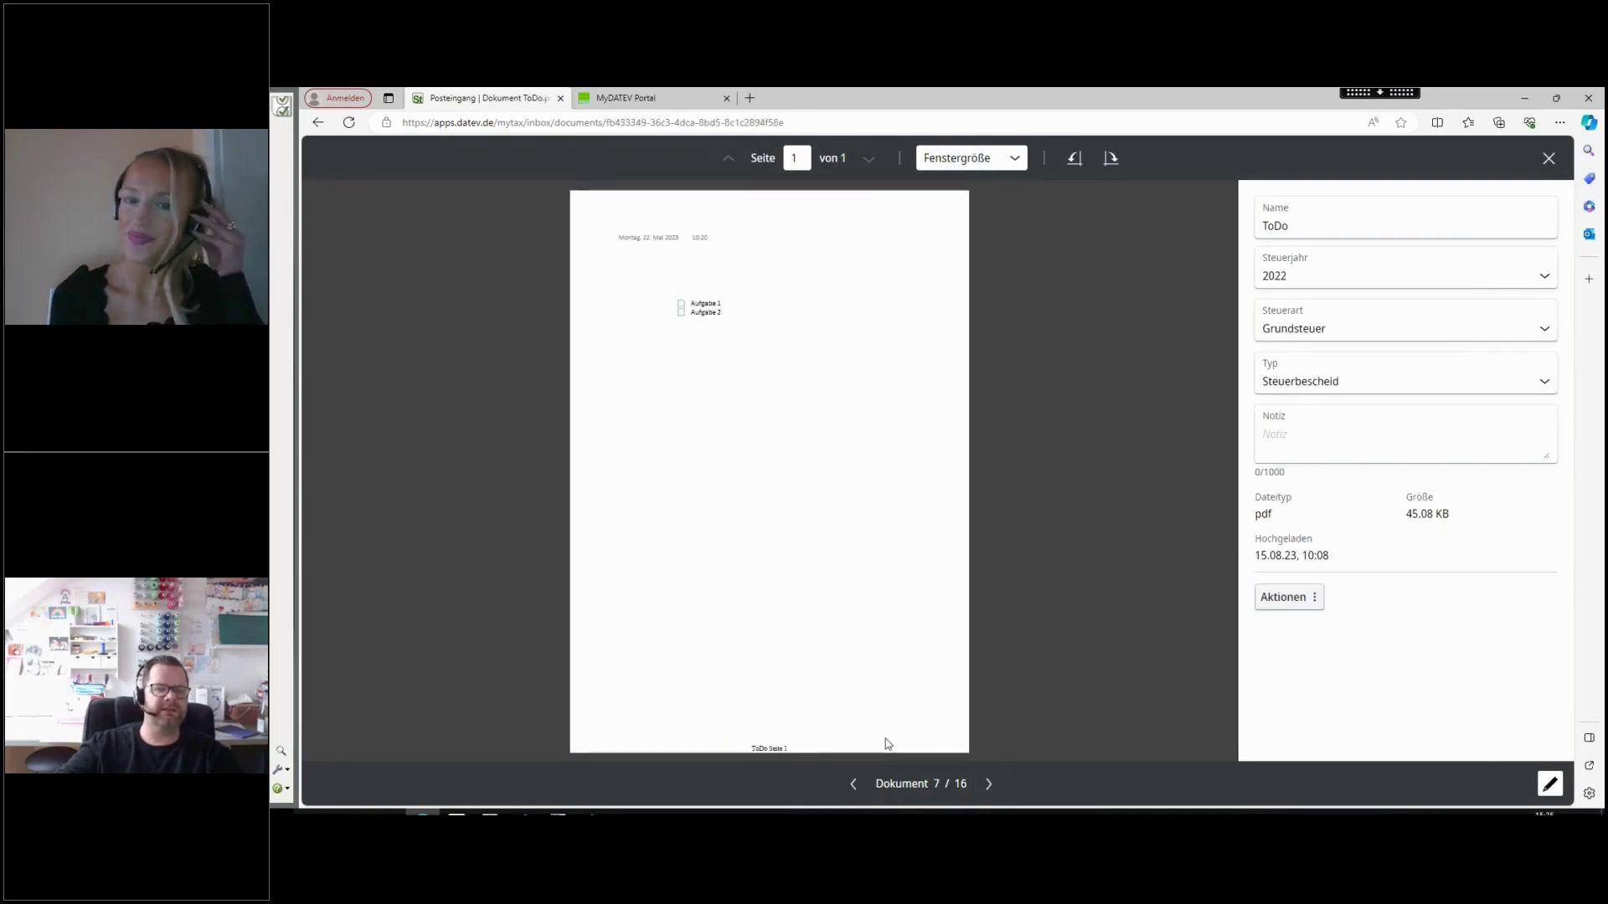
left_click(853, 783)
left_click(853, 783)
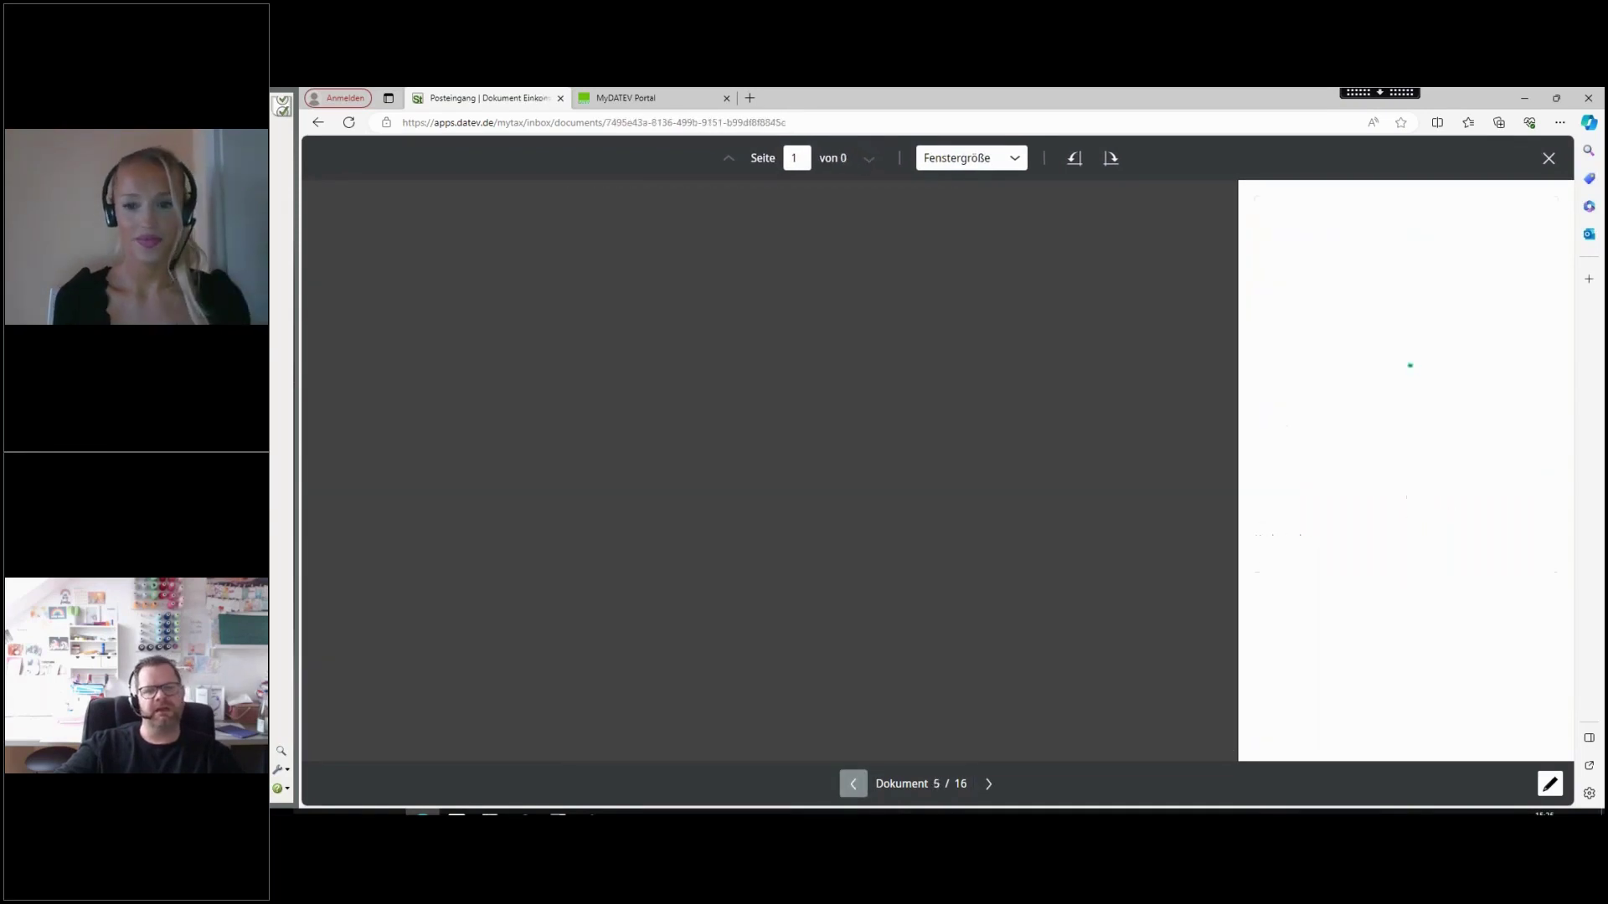
left_click(854, 783)
left_click(1548, 158)
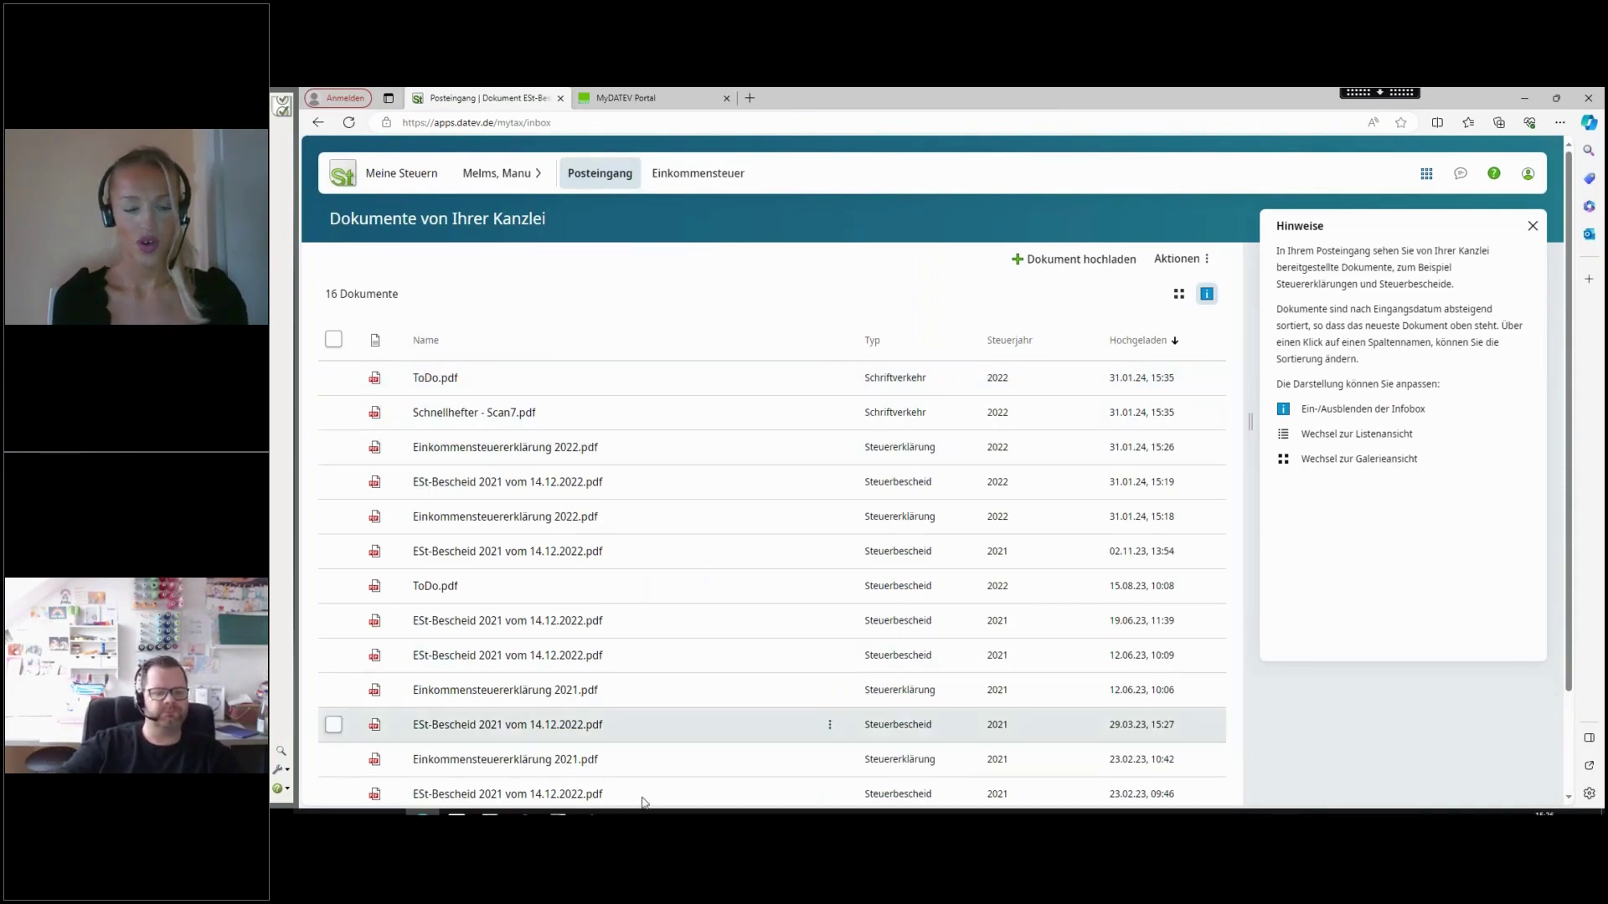
Switch to DATEV Arbeitsplatz, close the Alle Vorgangsmappen view, and select the client in the Mandantenübersicht
left_click(490, 812)
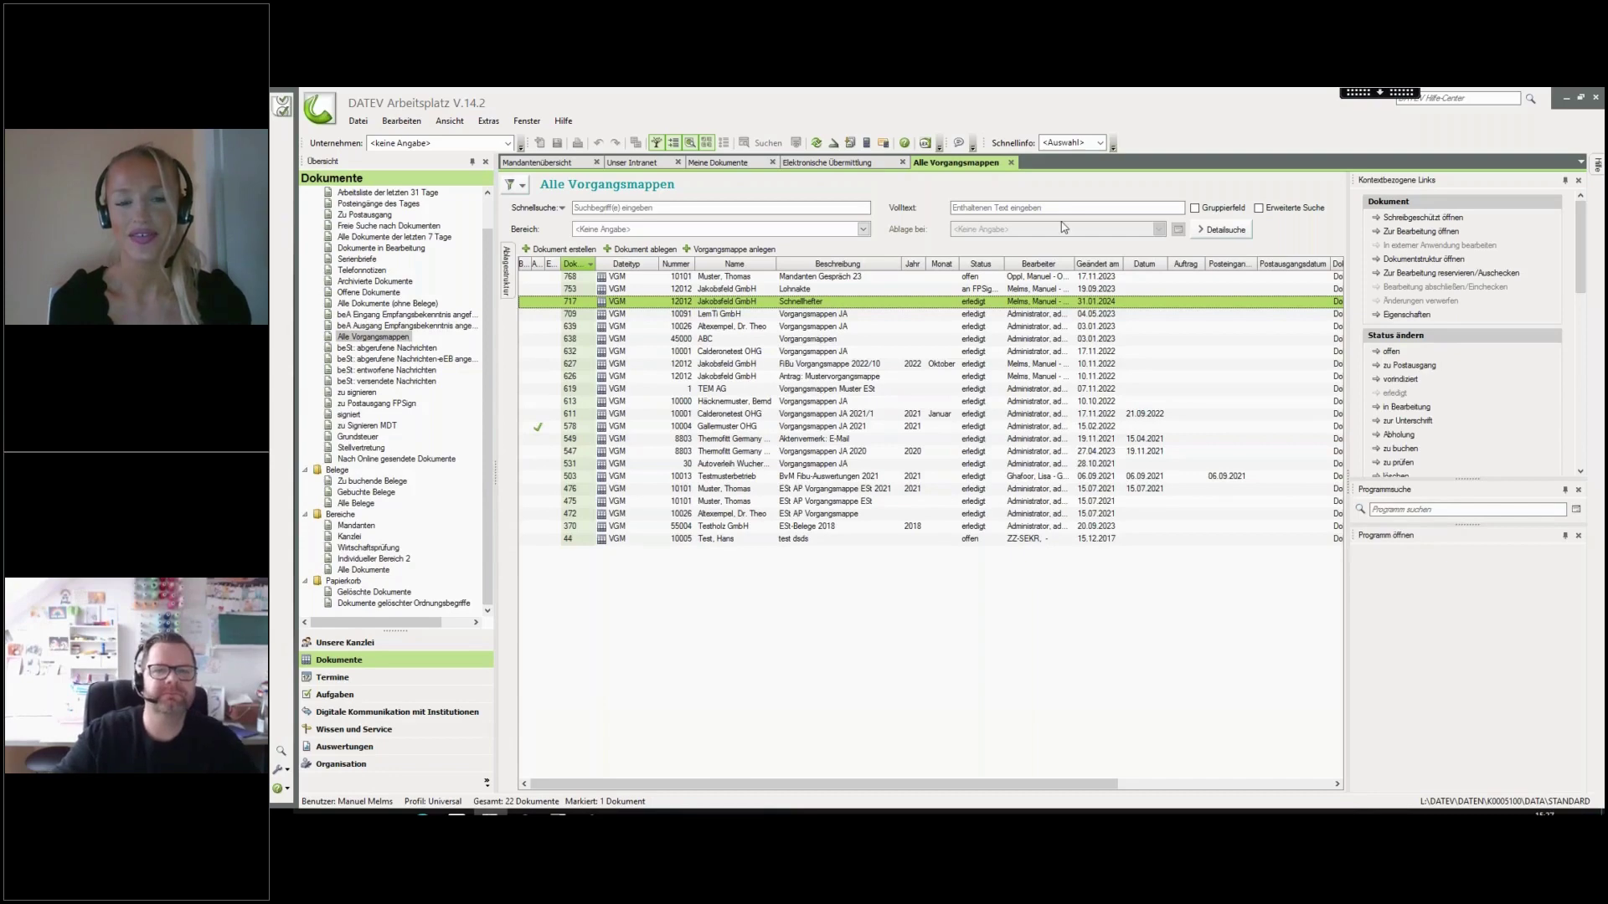
left_click(1010, 163)
left_click(563, 166)
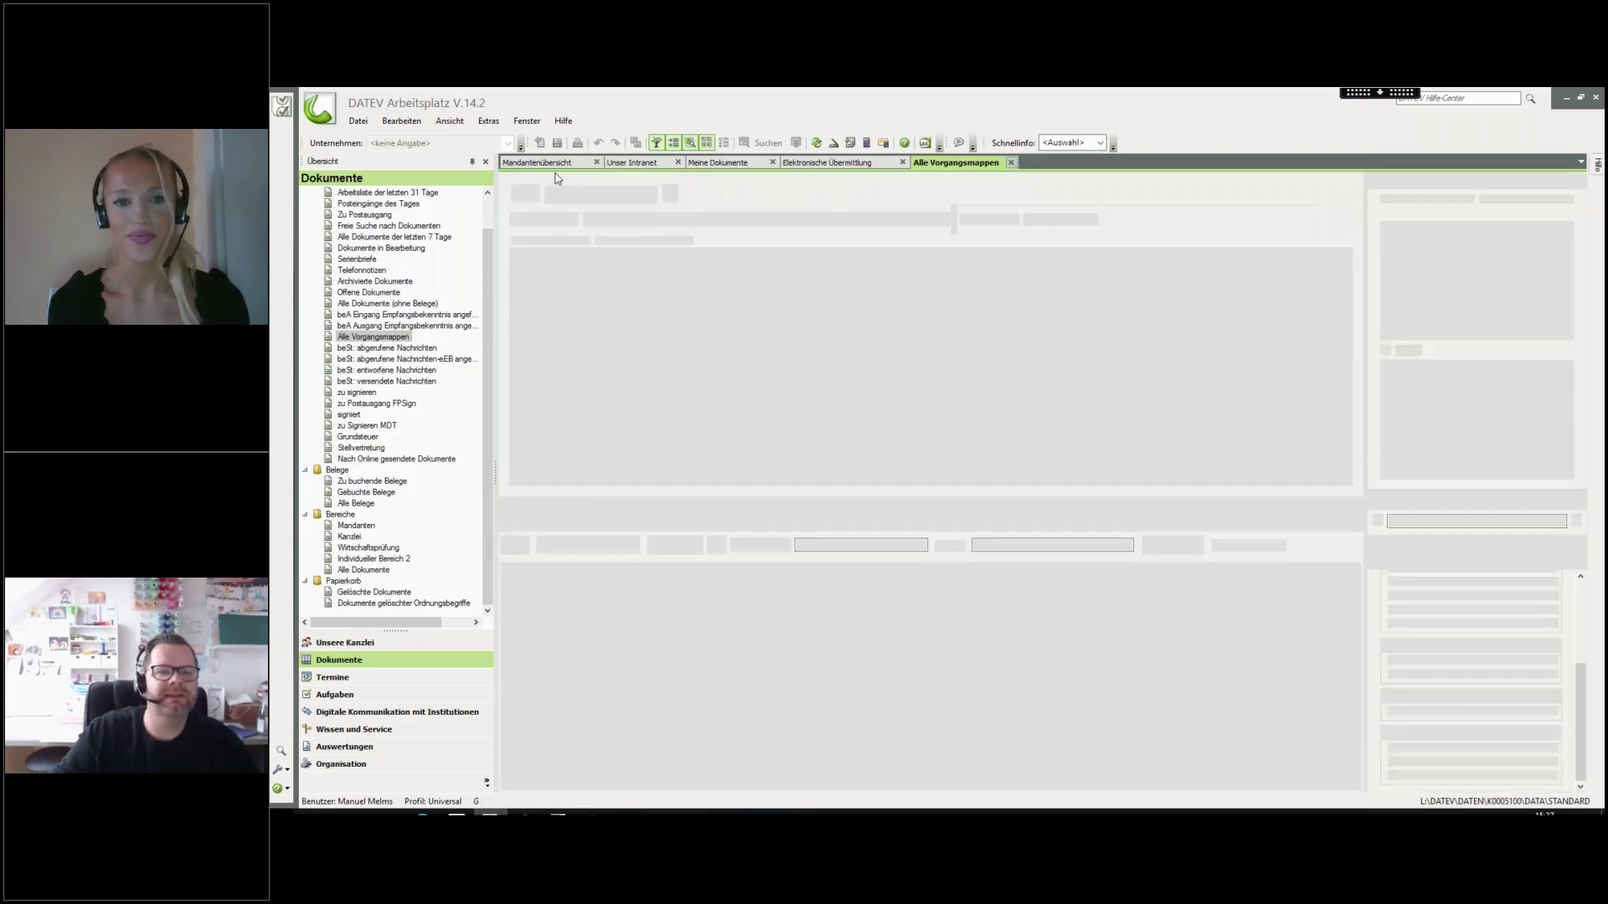
left_click(630, 465)
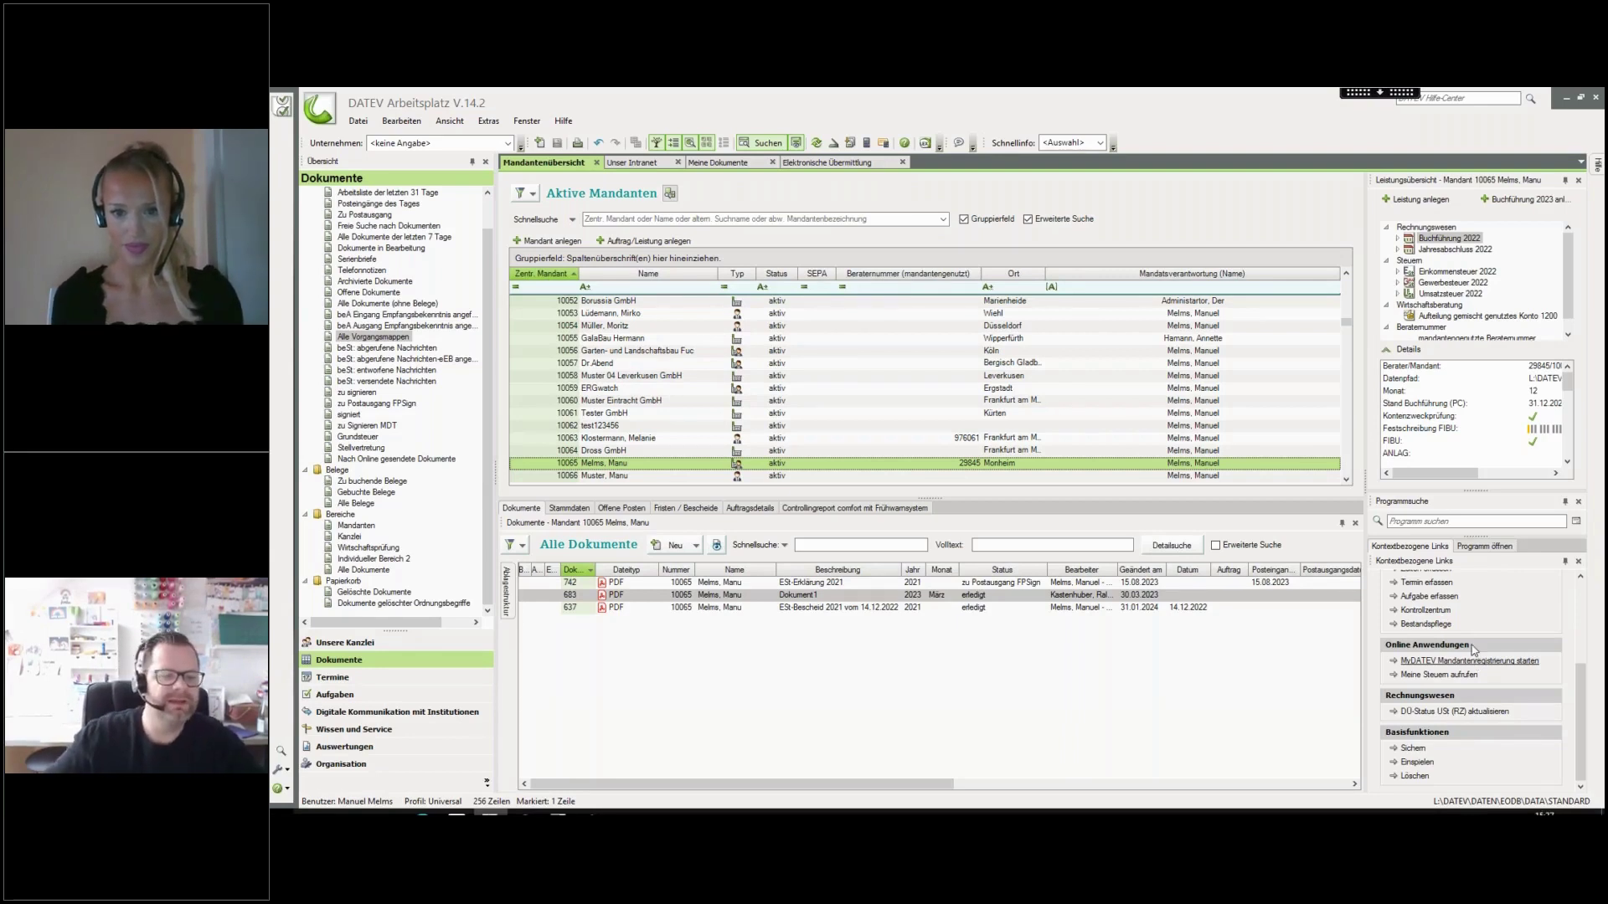
Switch to the browser, open the DATEV shop on datev.de in a new tab, and allow only the required cookies
left_click(423, 812)
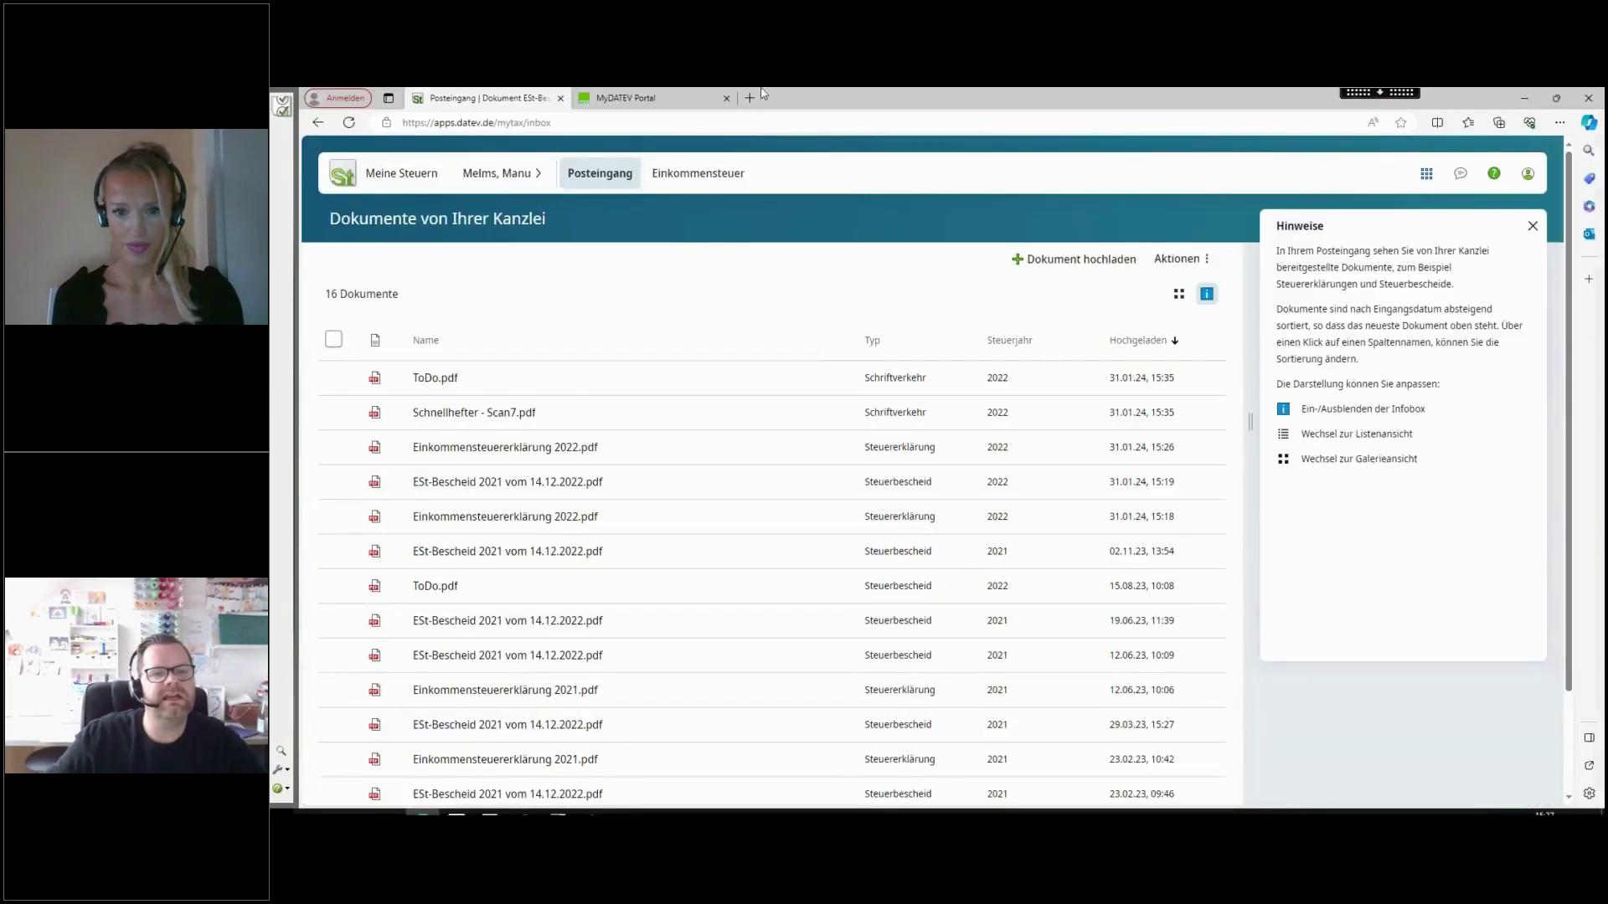
left_click(751, 98)
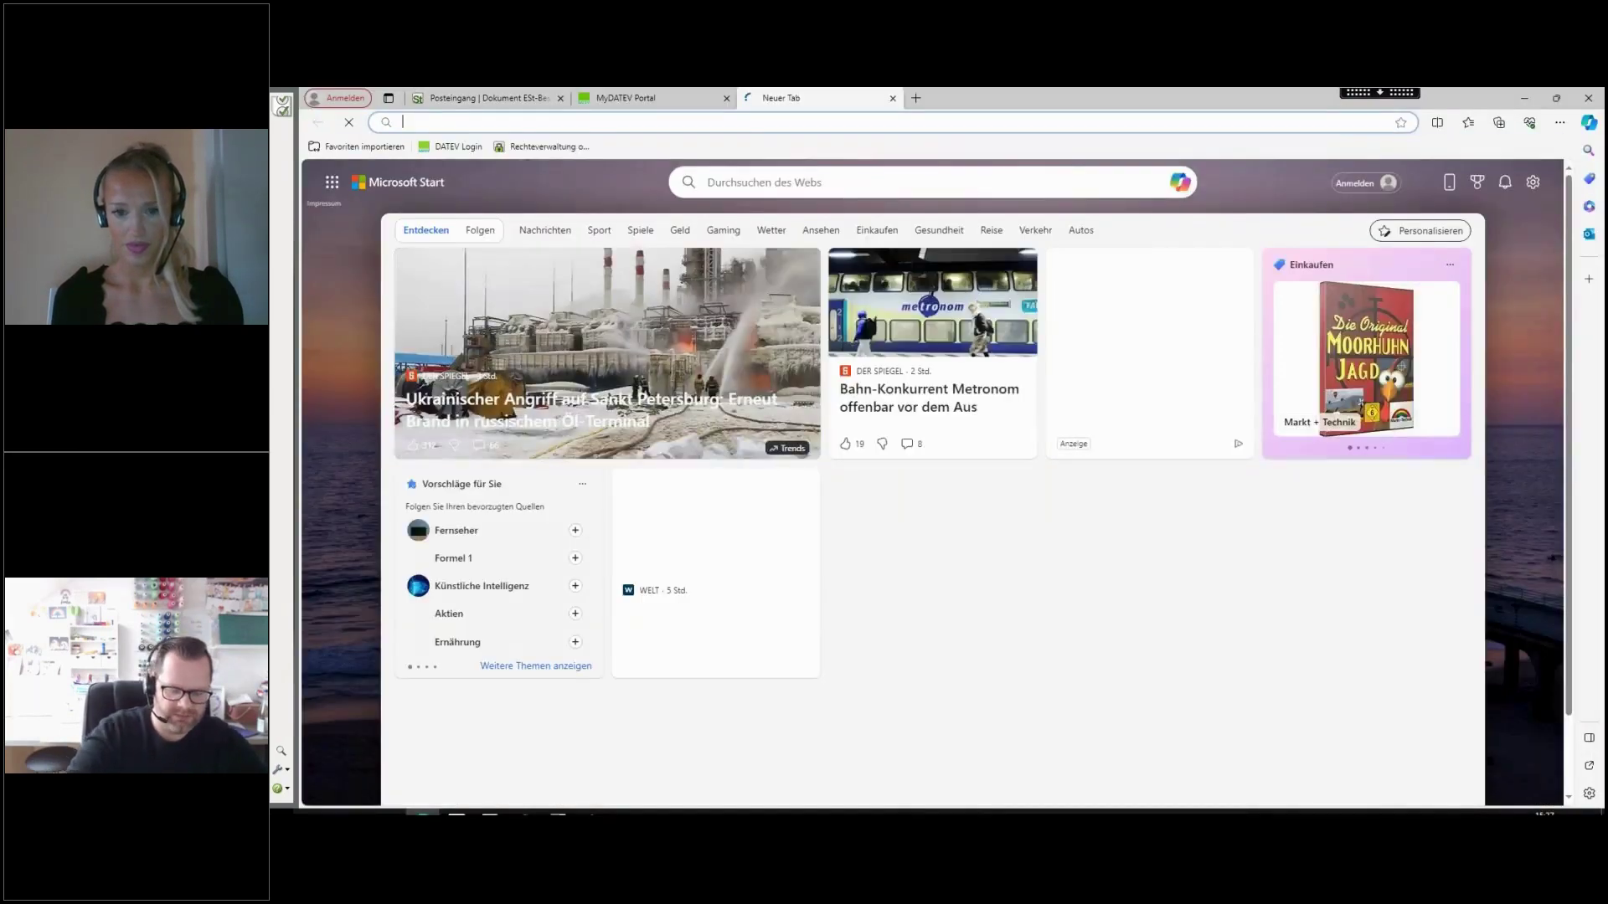
type("datev.de")
key("Return")
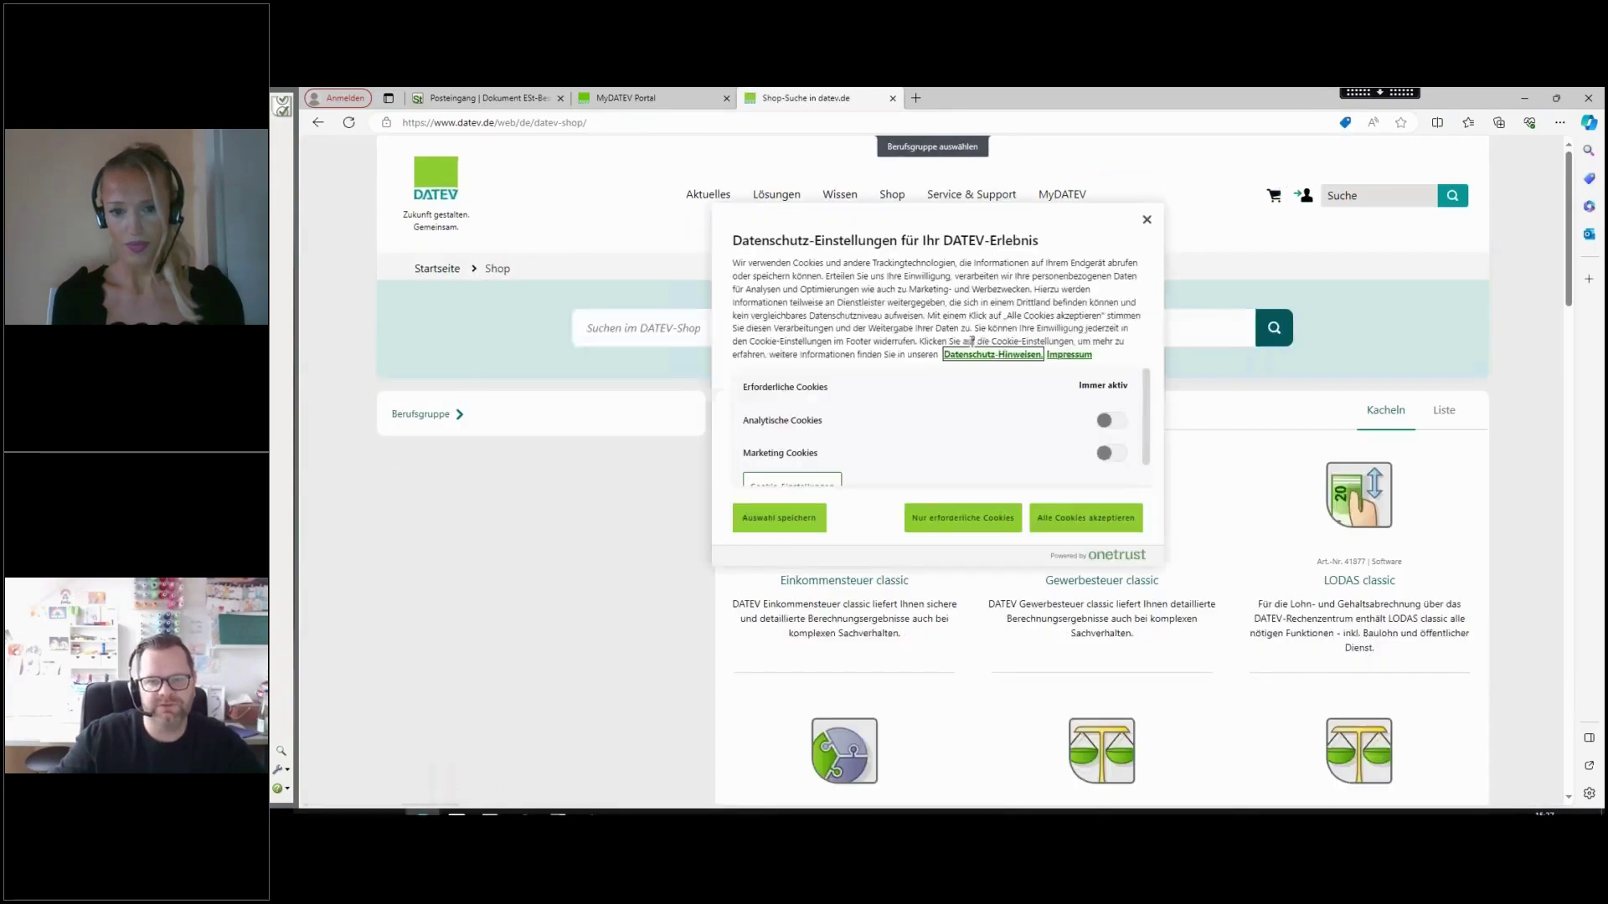
left_click(929, 511)
Search the DATEV shop for E-Steuern and open the DATEV E-Steuern-Pauschale product page
left_click(703, 329)
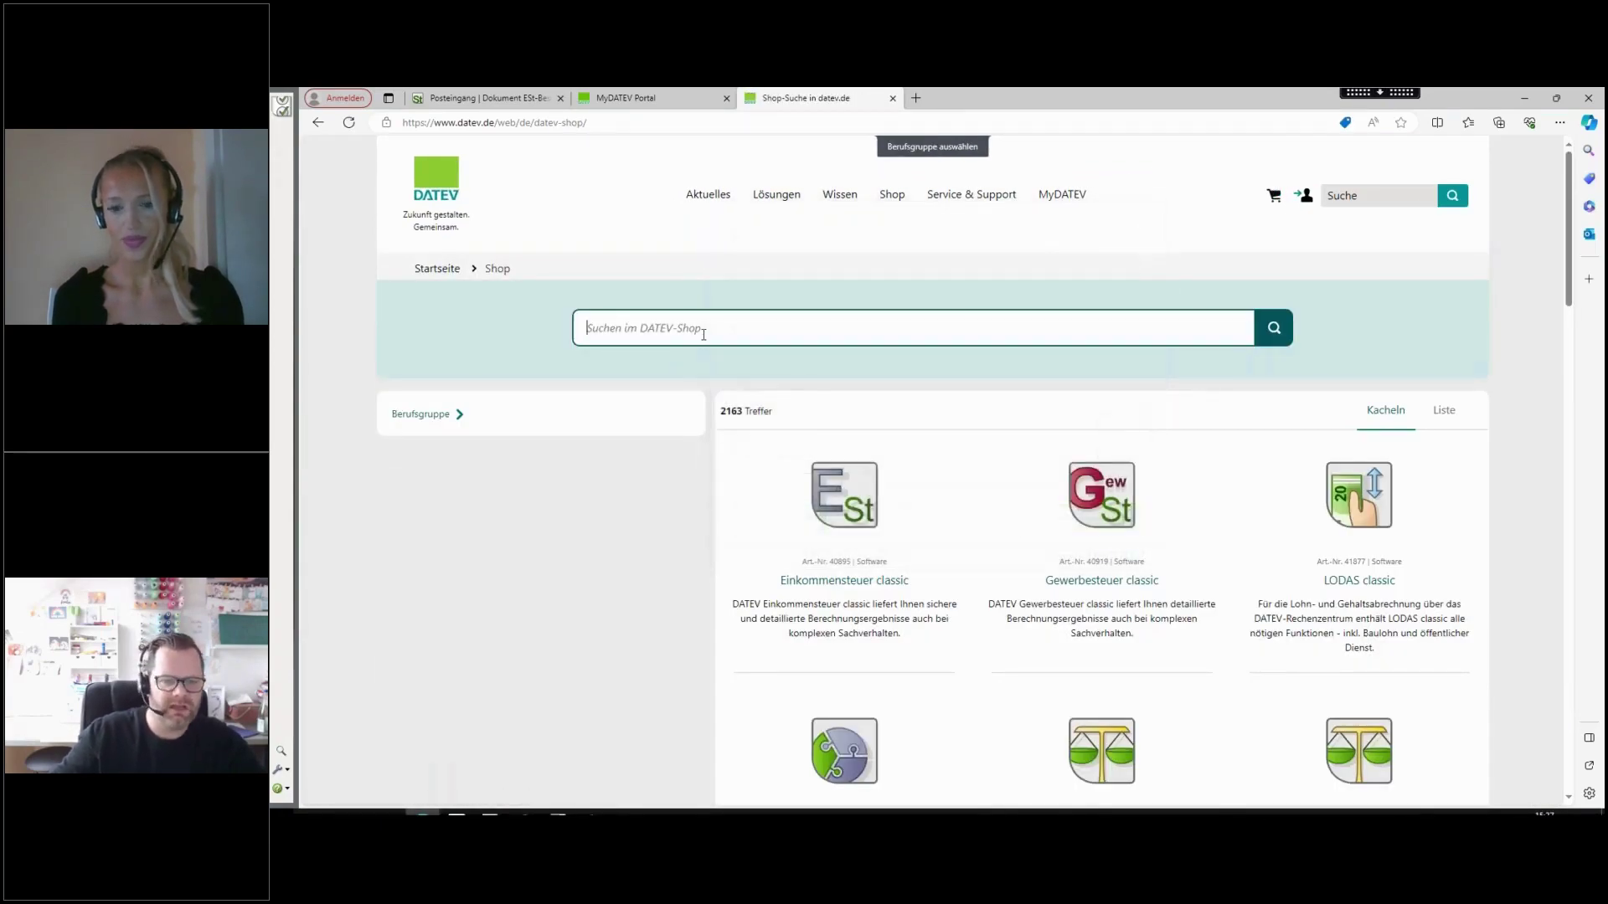
type("e-steuern")
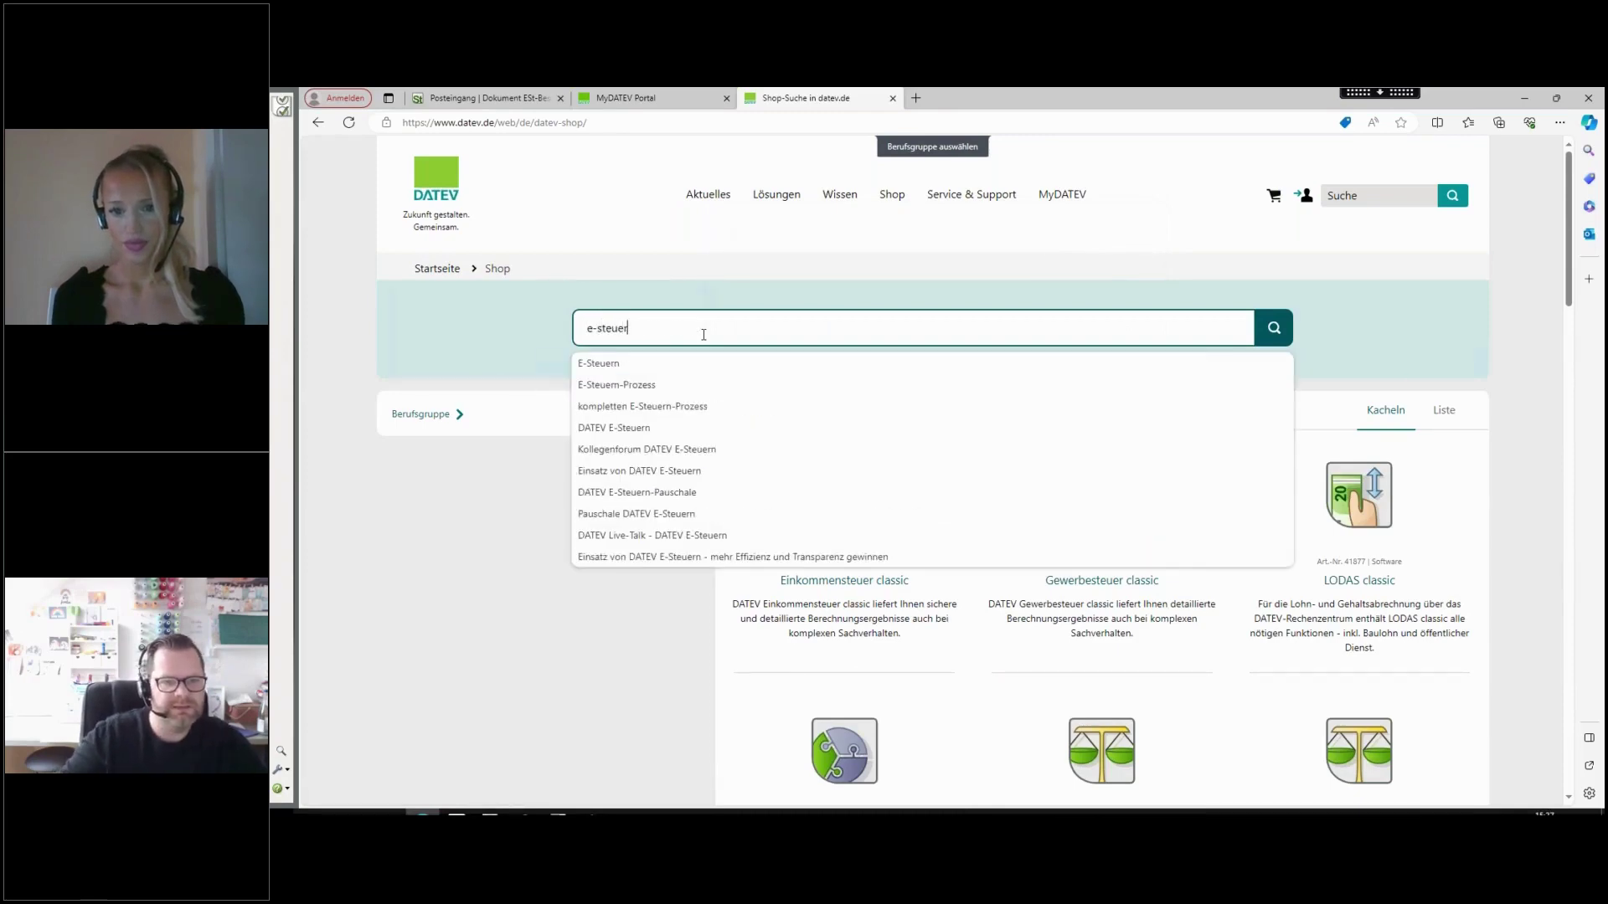
key("Return")
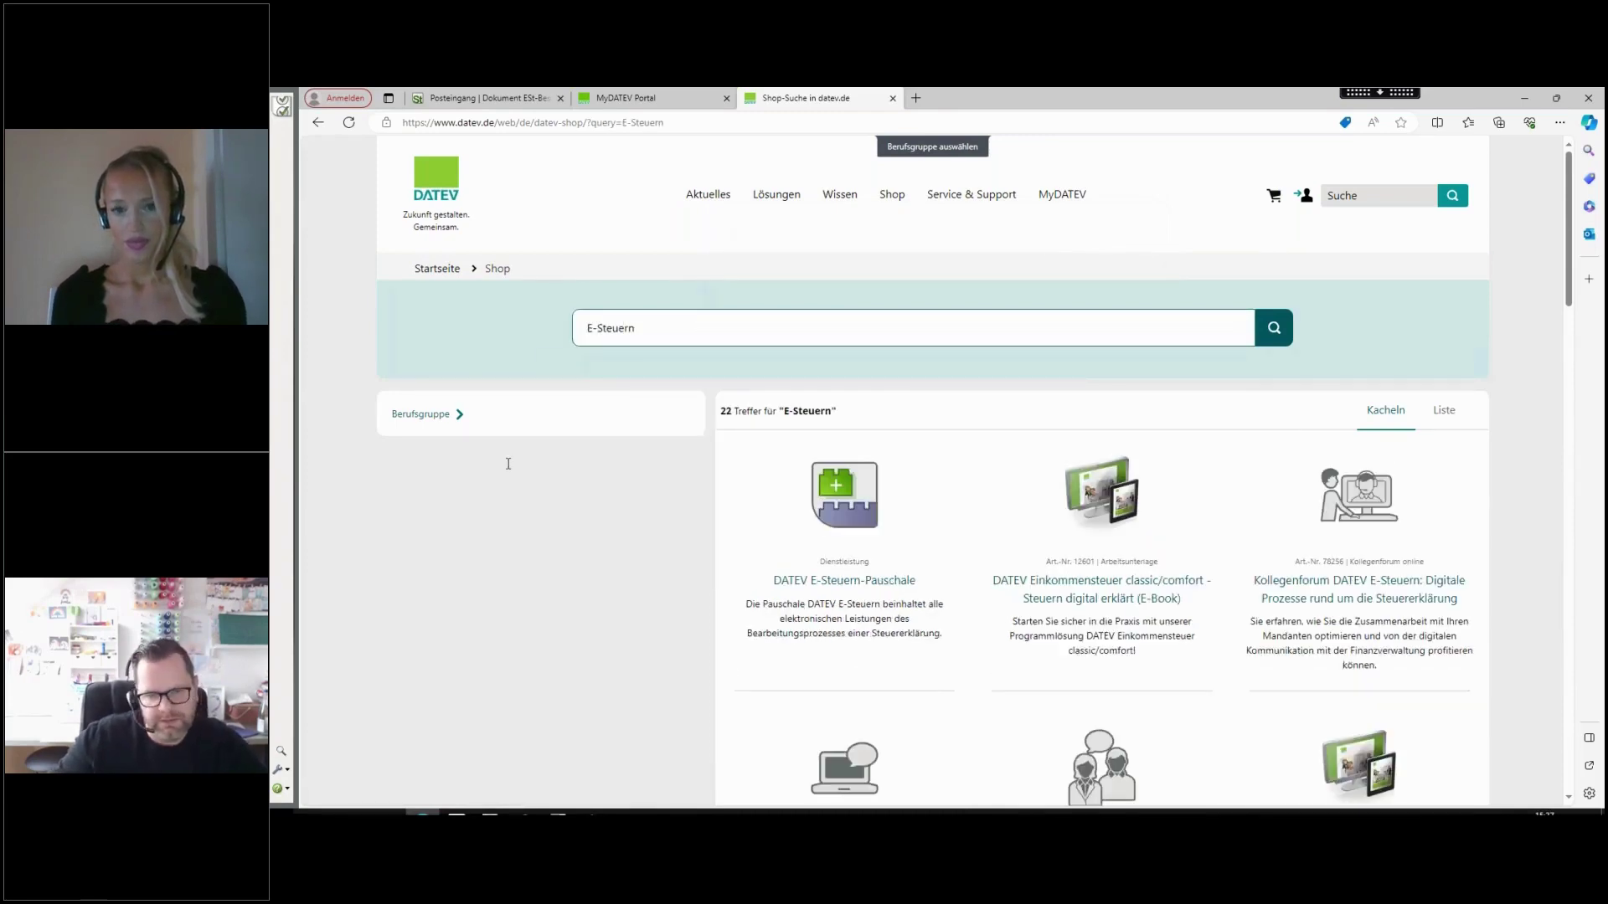
left_click(844, 580)
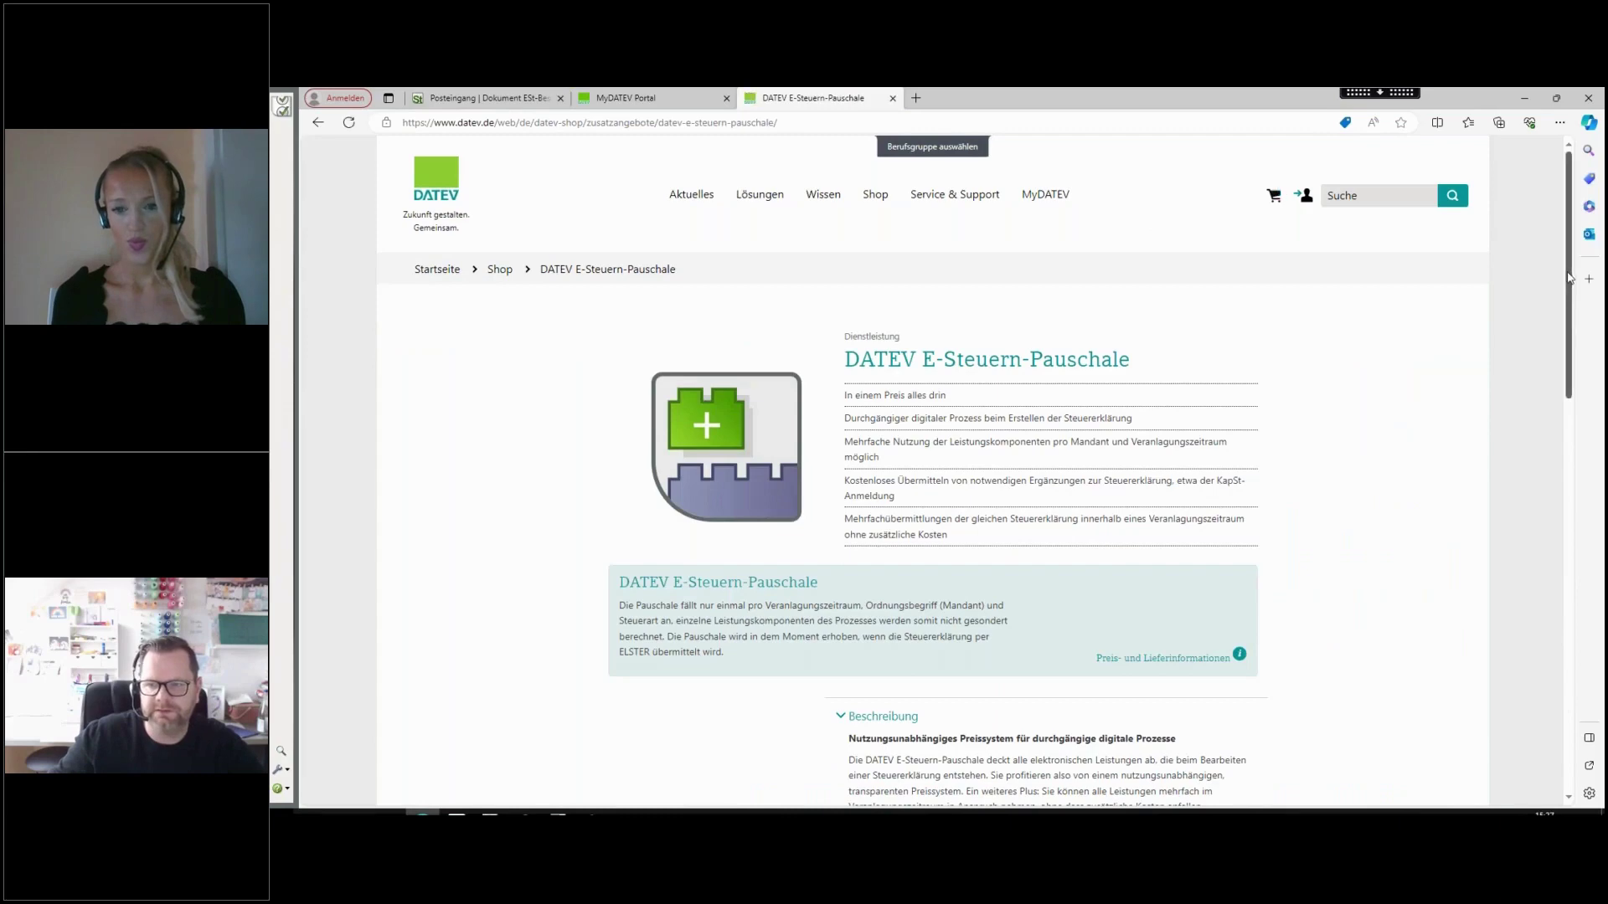
Sign in with the DATEV SmartCard PIN and view the Preise section of the E-Steuern-Pauschale page
left_click_drag(1569, 278, 1569, 504)
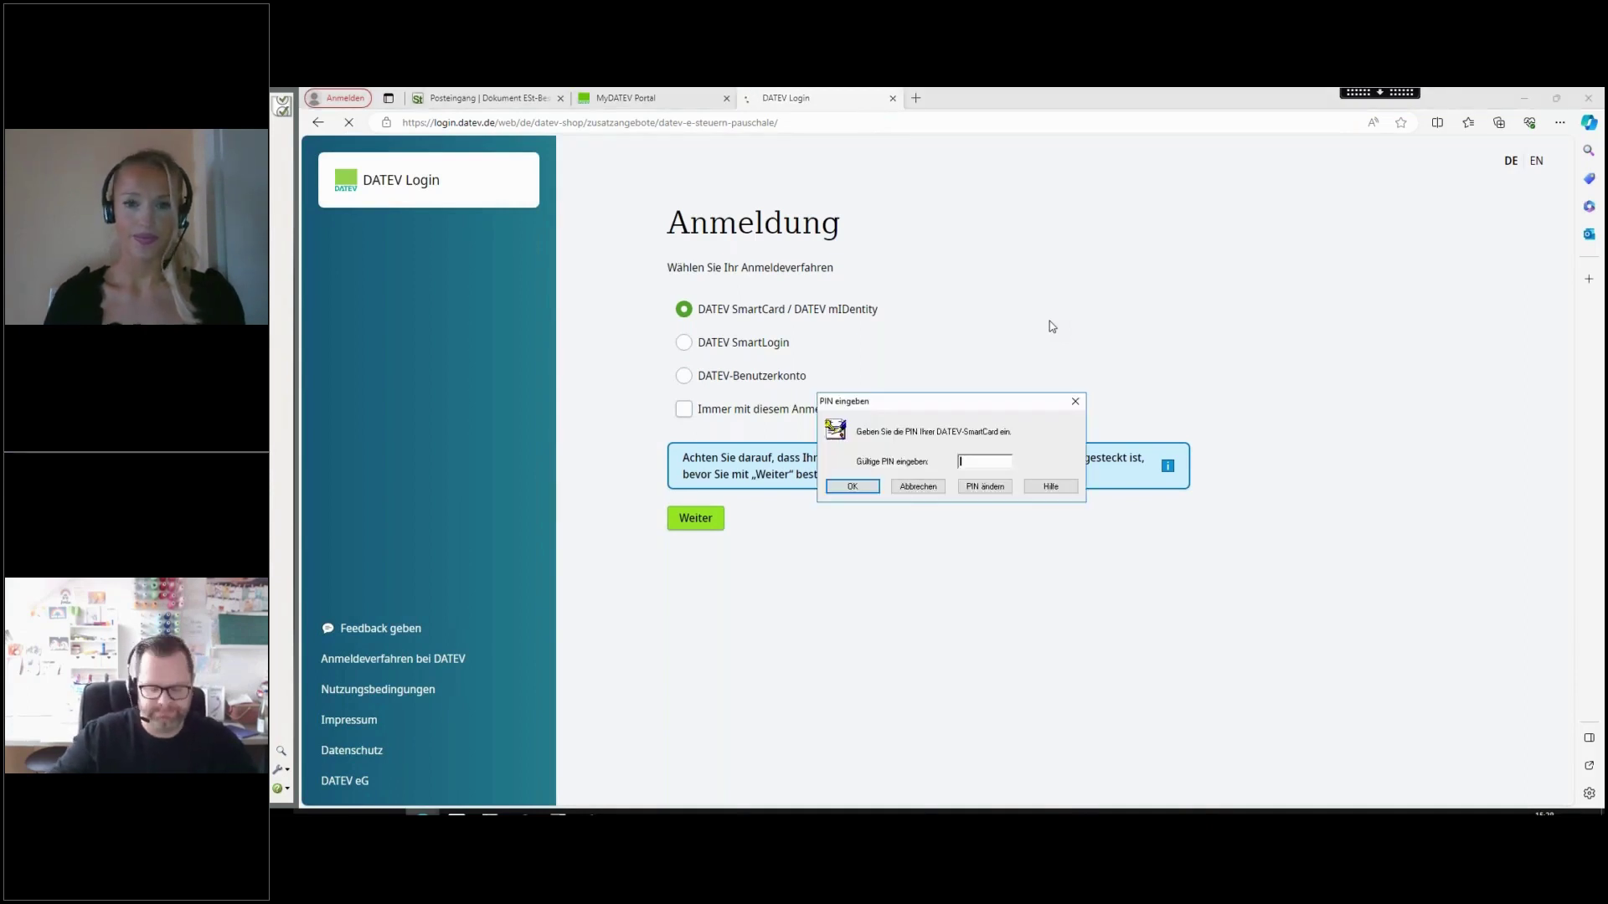
key("Return")
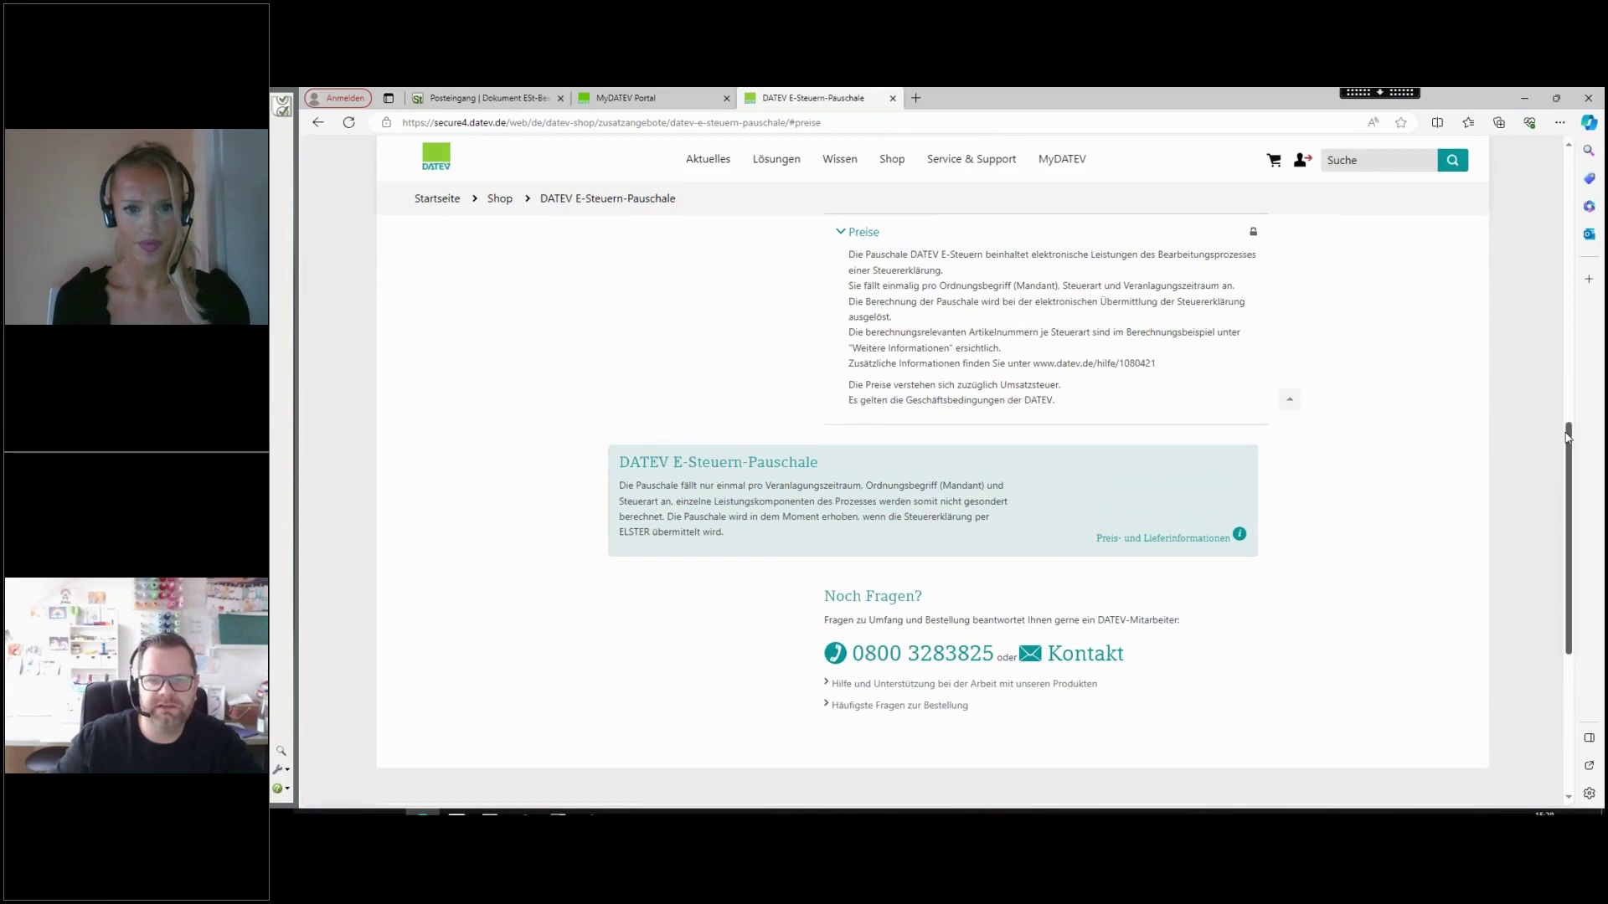
left_click_drag(1569, 453, 1562, 420)
scroll(717, 423, "up", 1)
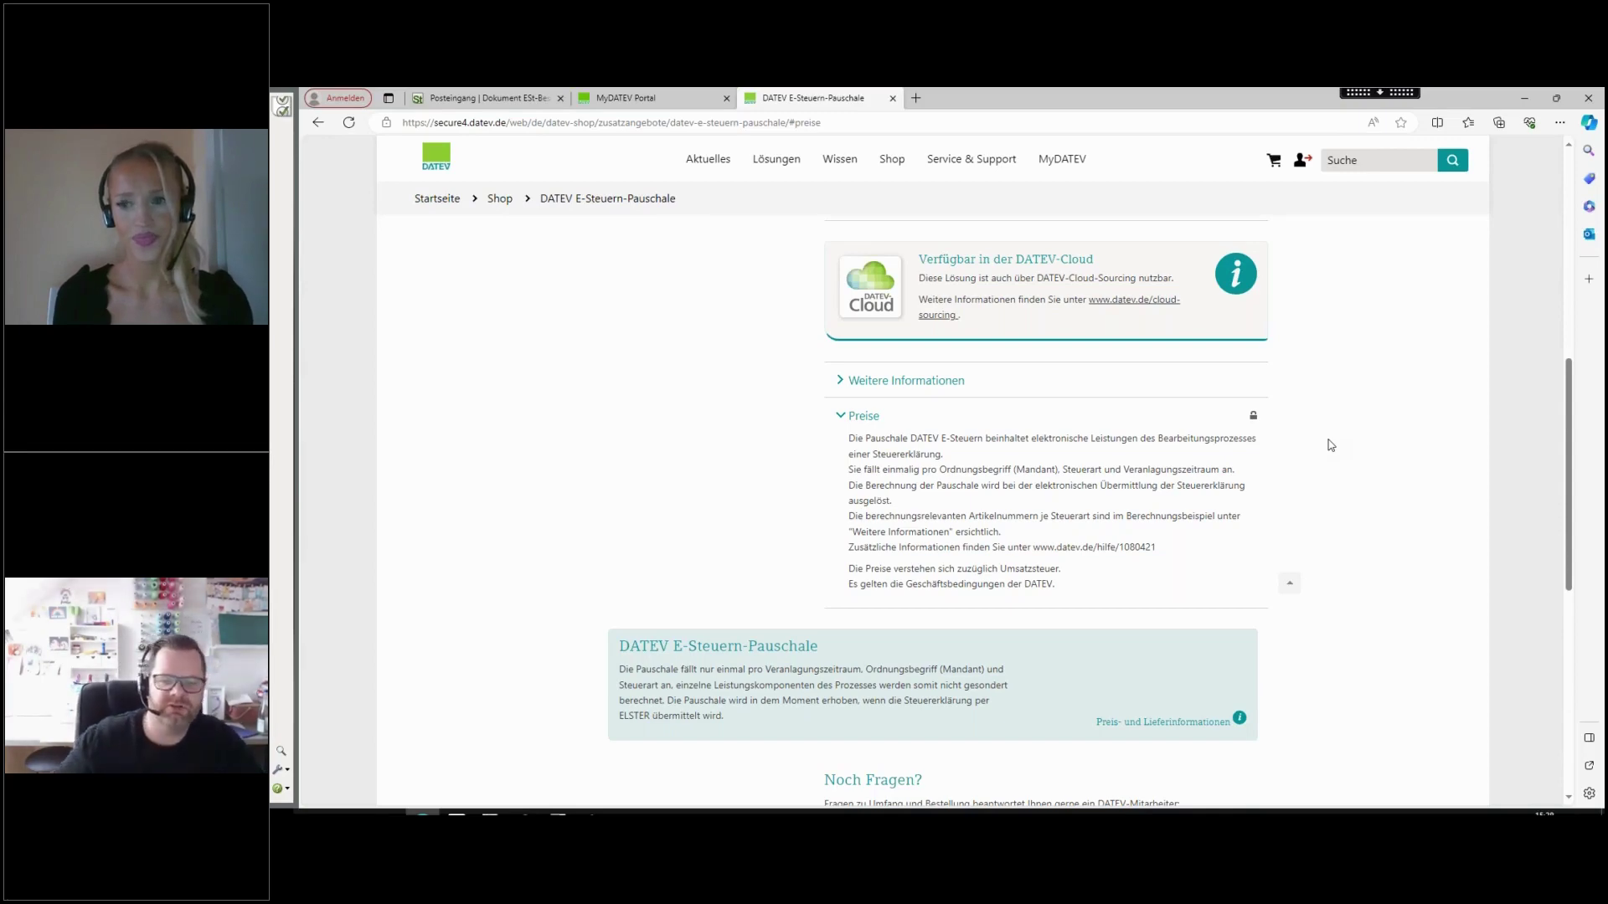
Review the pricing terms and description of the DATEV E-Steuern-Pauschale and close the shop page
scroll(1331, 451, "down", 1)
scroll(1332, 451, "down", 2)
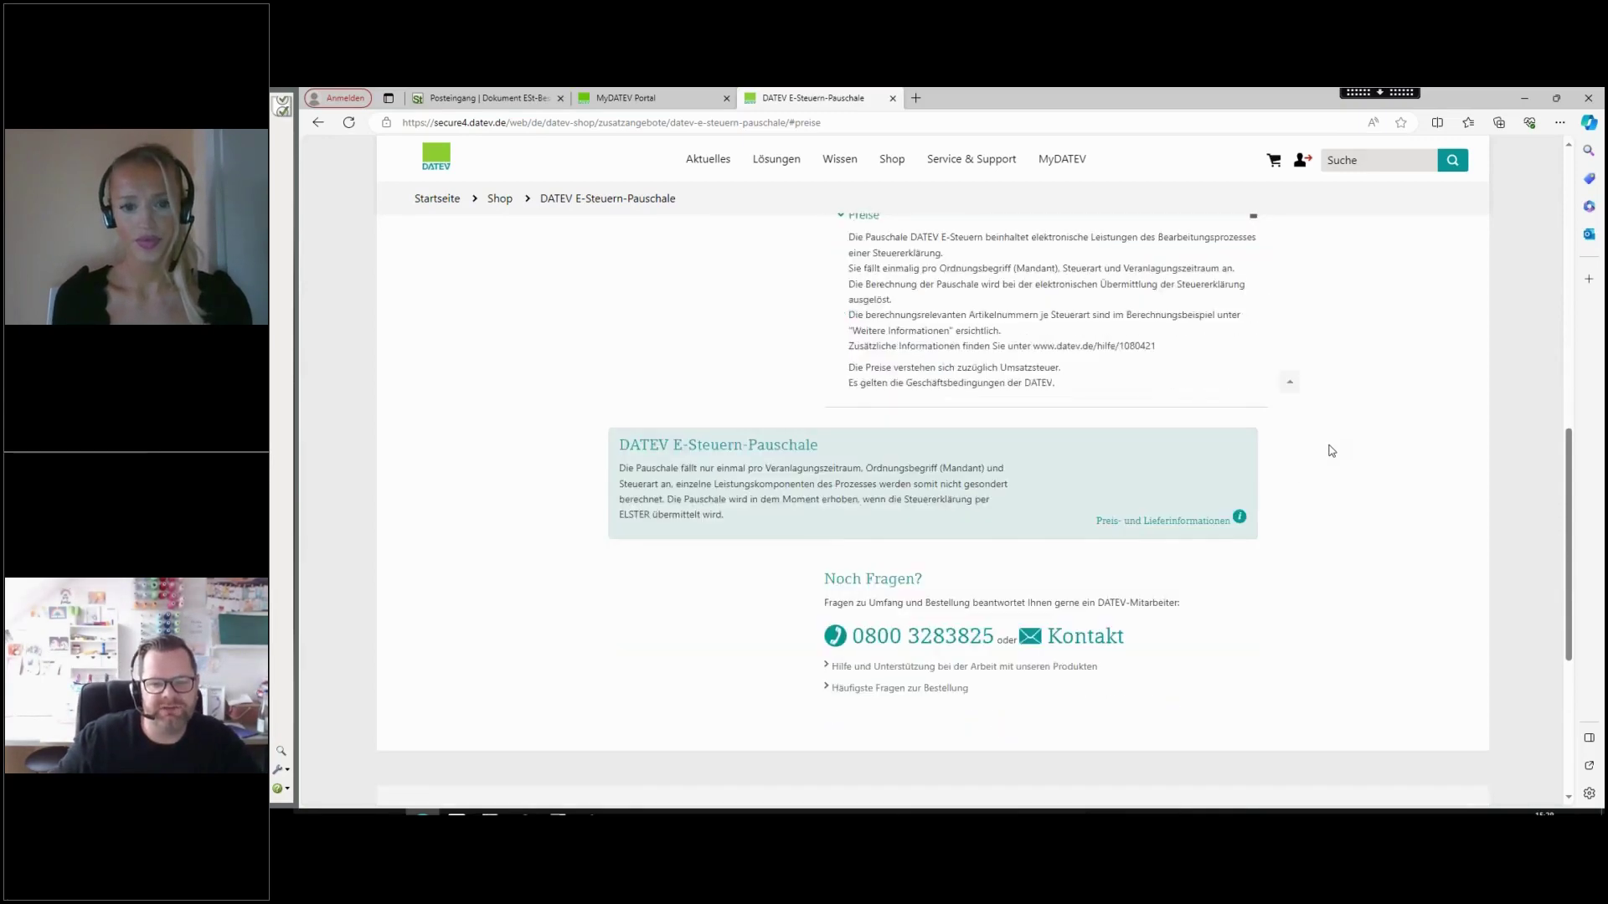
scroll(1331, 452, "up", 2)
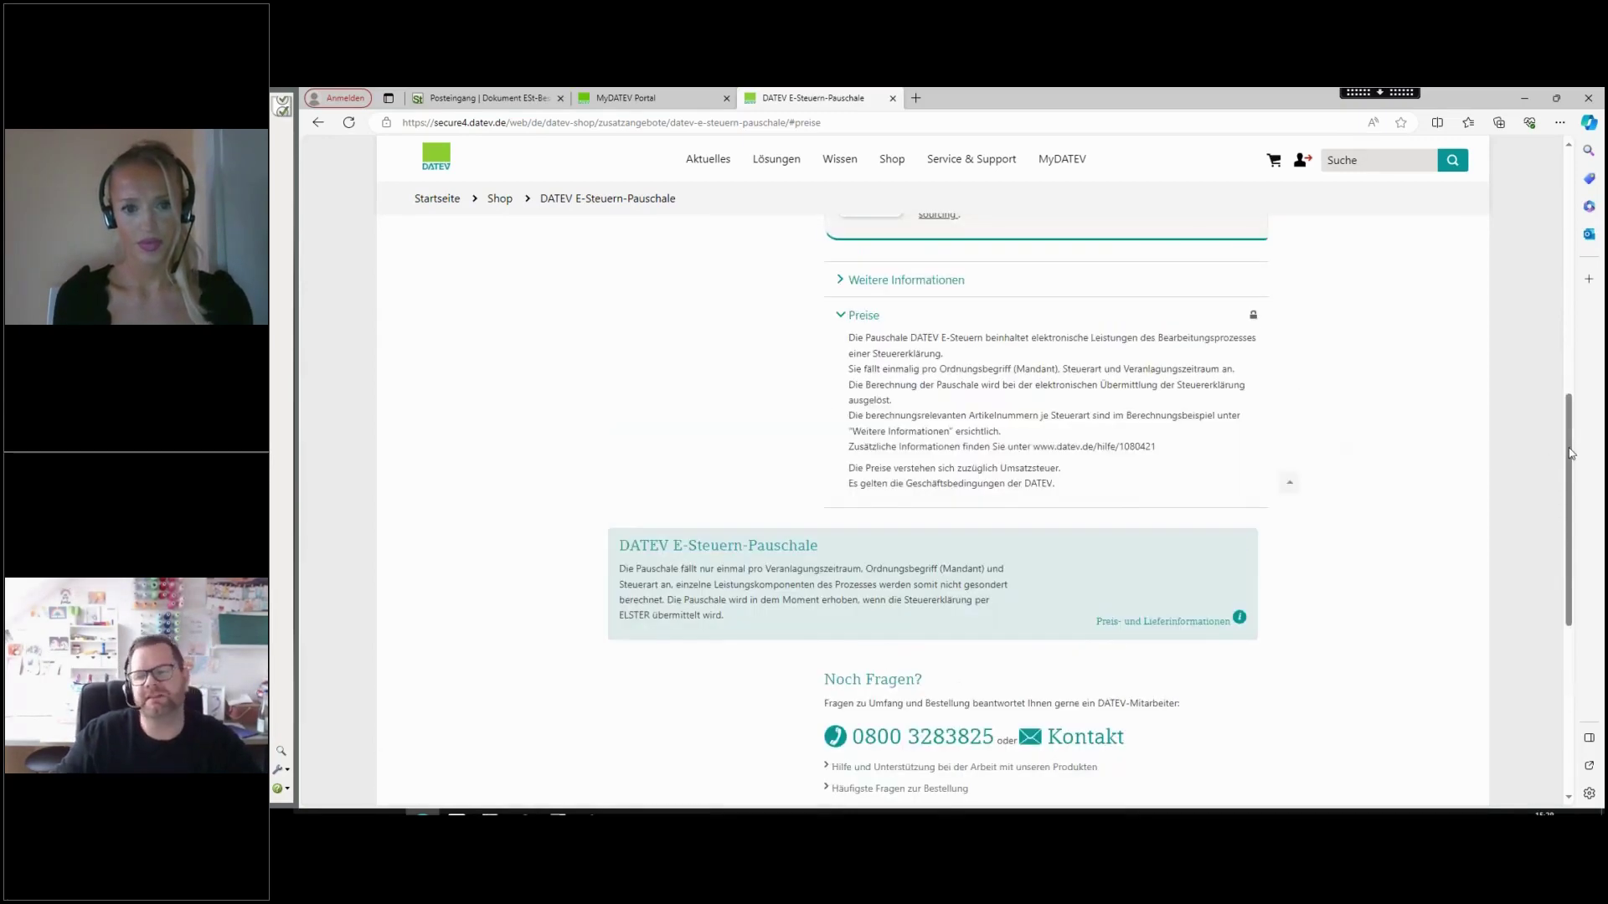
scroll(1480, 394, "up", 4)
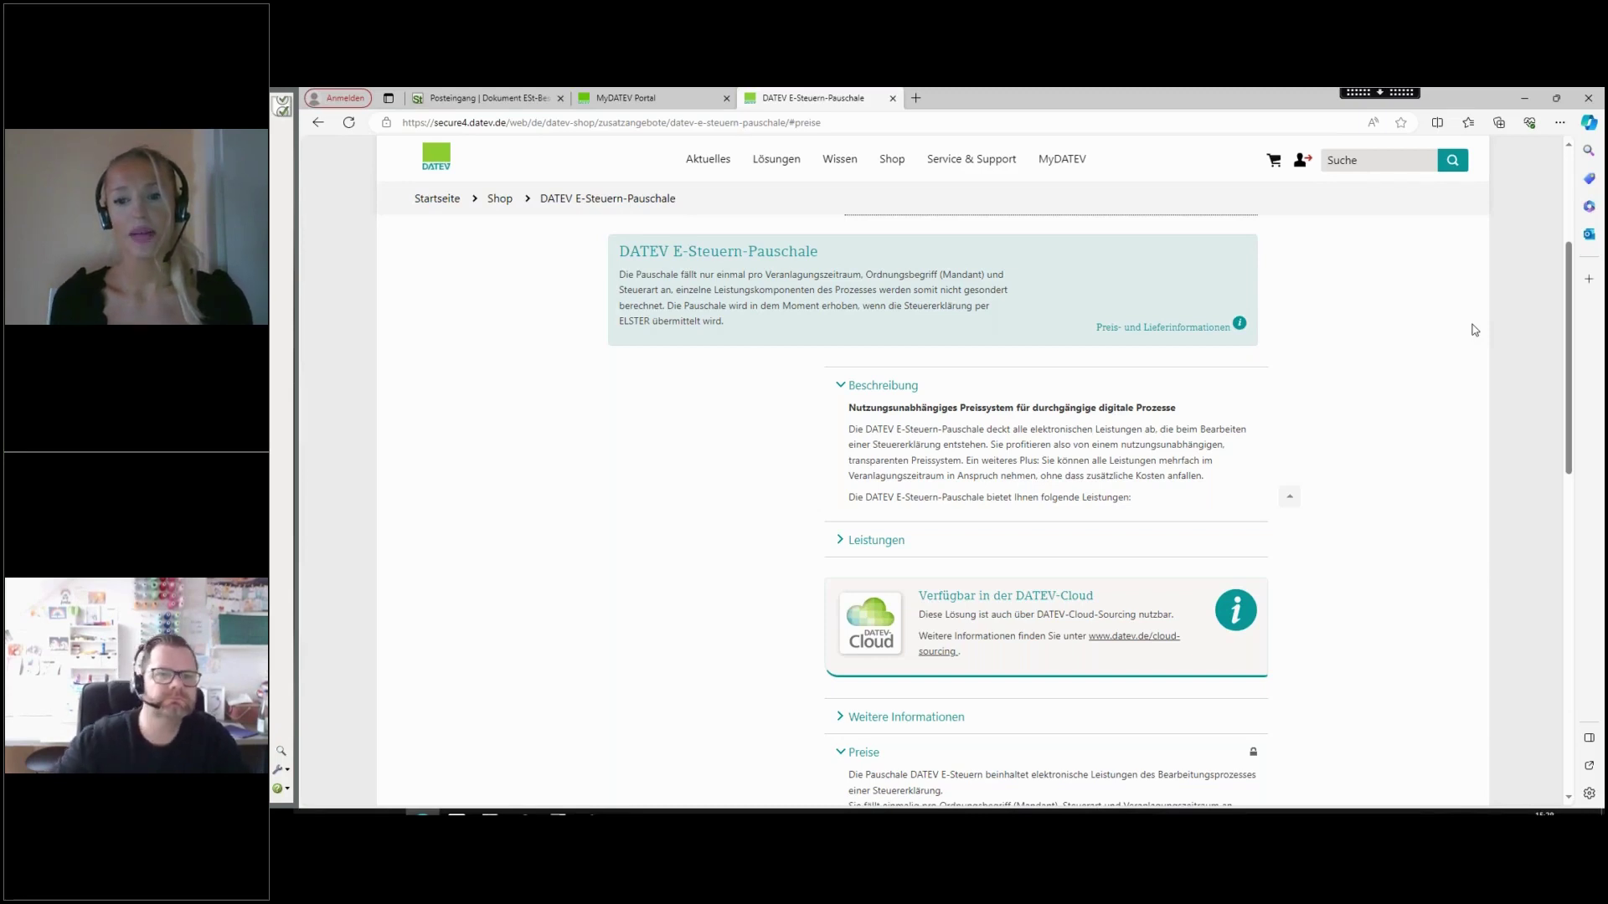
left_click(893, 98)
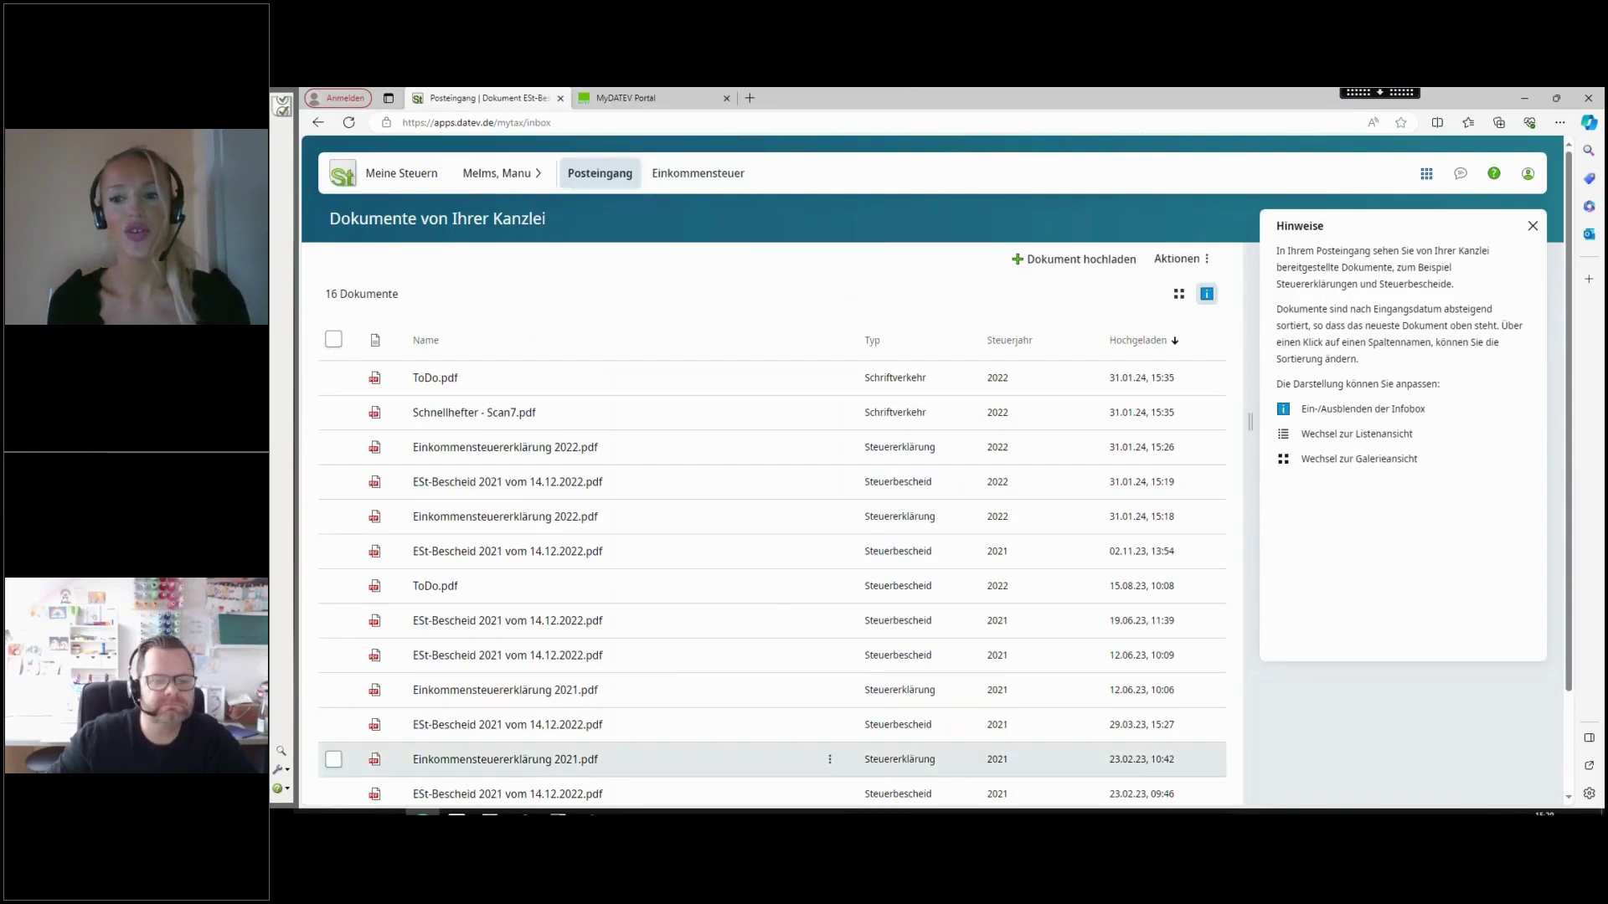
Switch to ESt 2022 comfort and look over its client commands, including Digitale Belege and Senden an Meine Steuern, and its extras
mouse_move(559, 812)
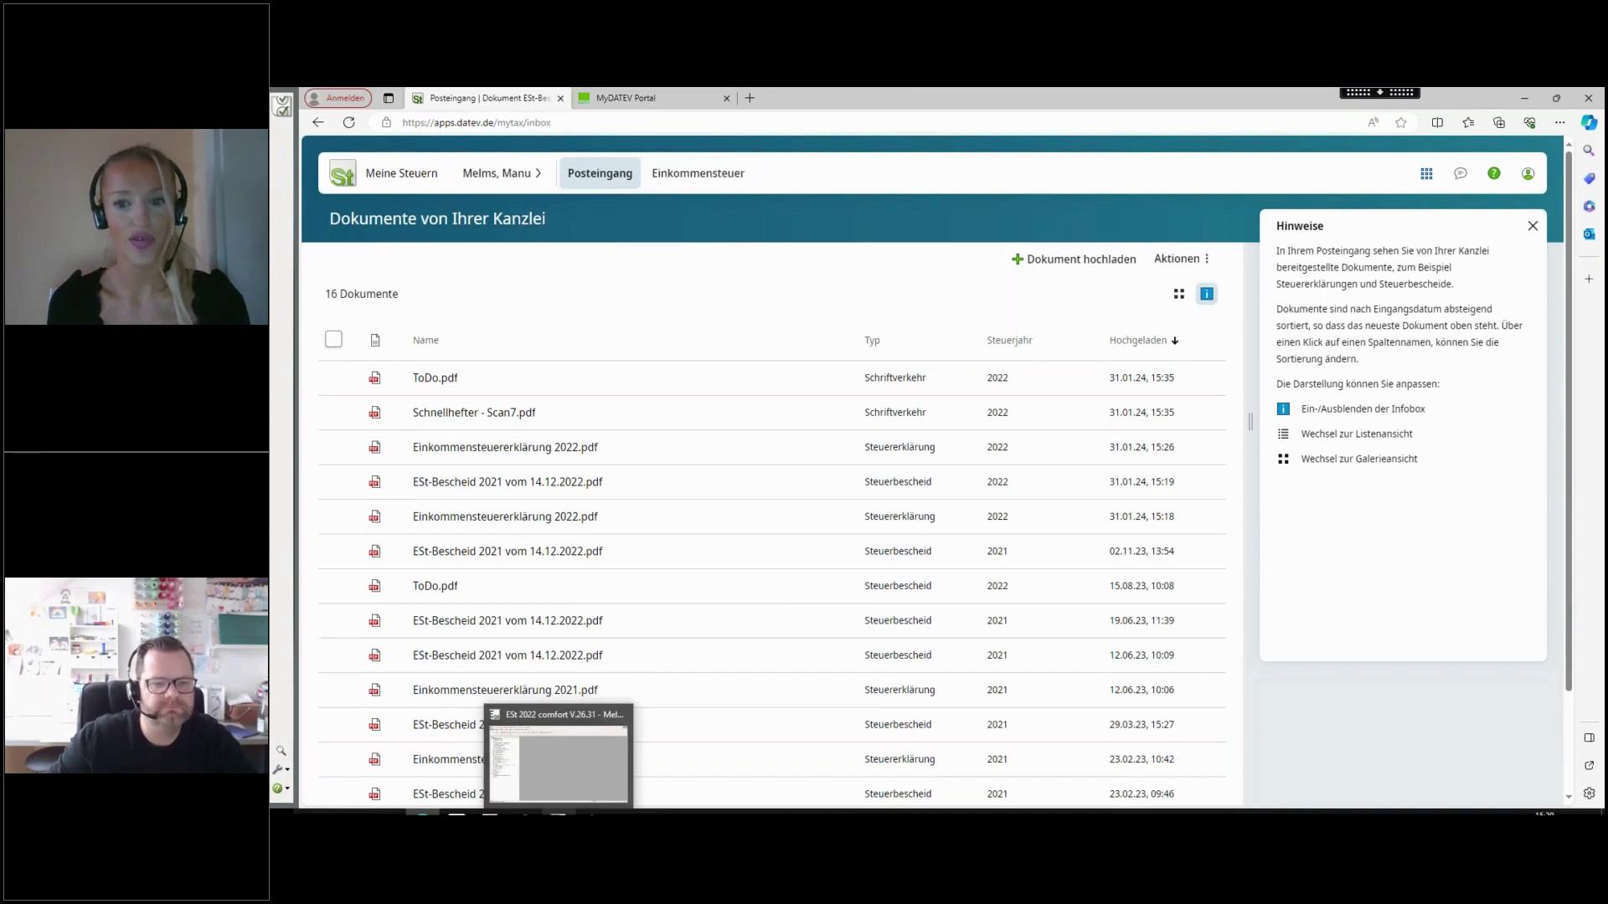
left_click(559, 758)
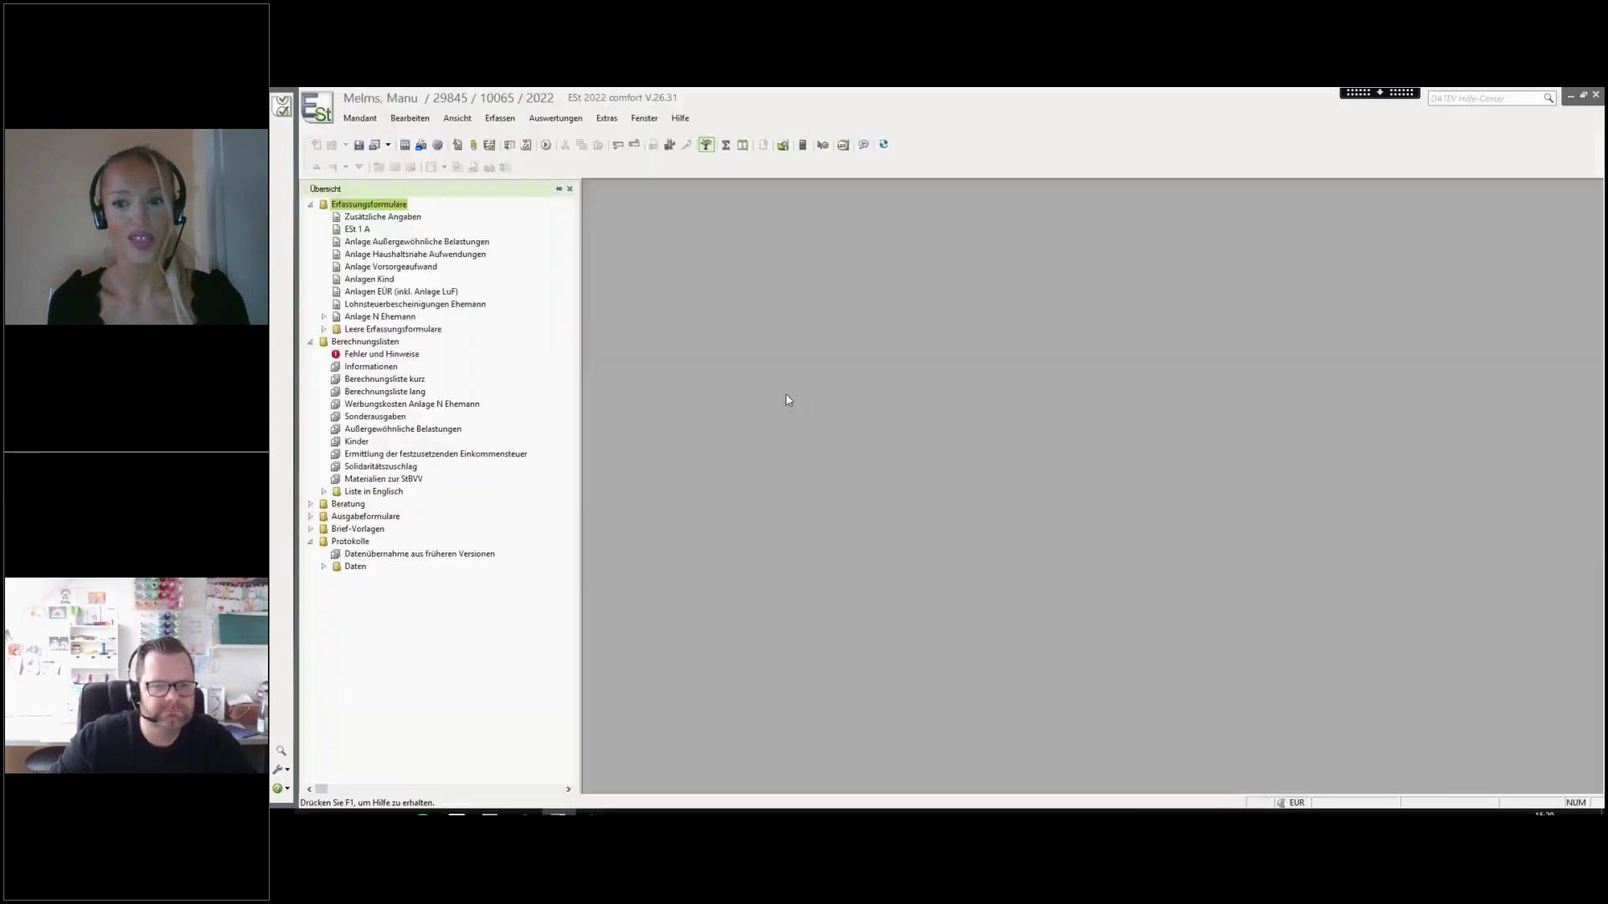
left_click(369, 122)
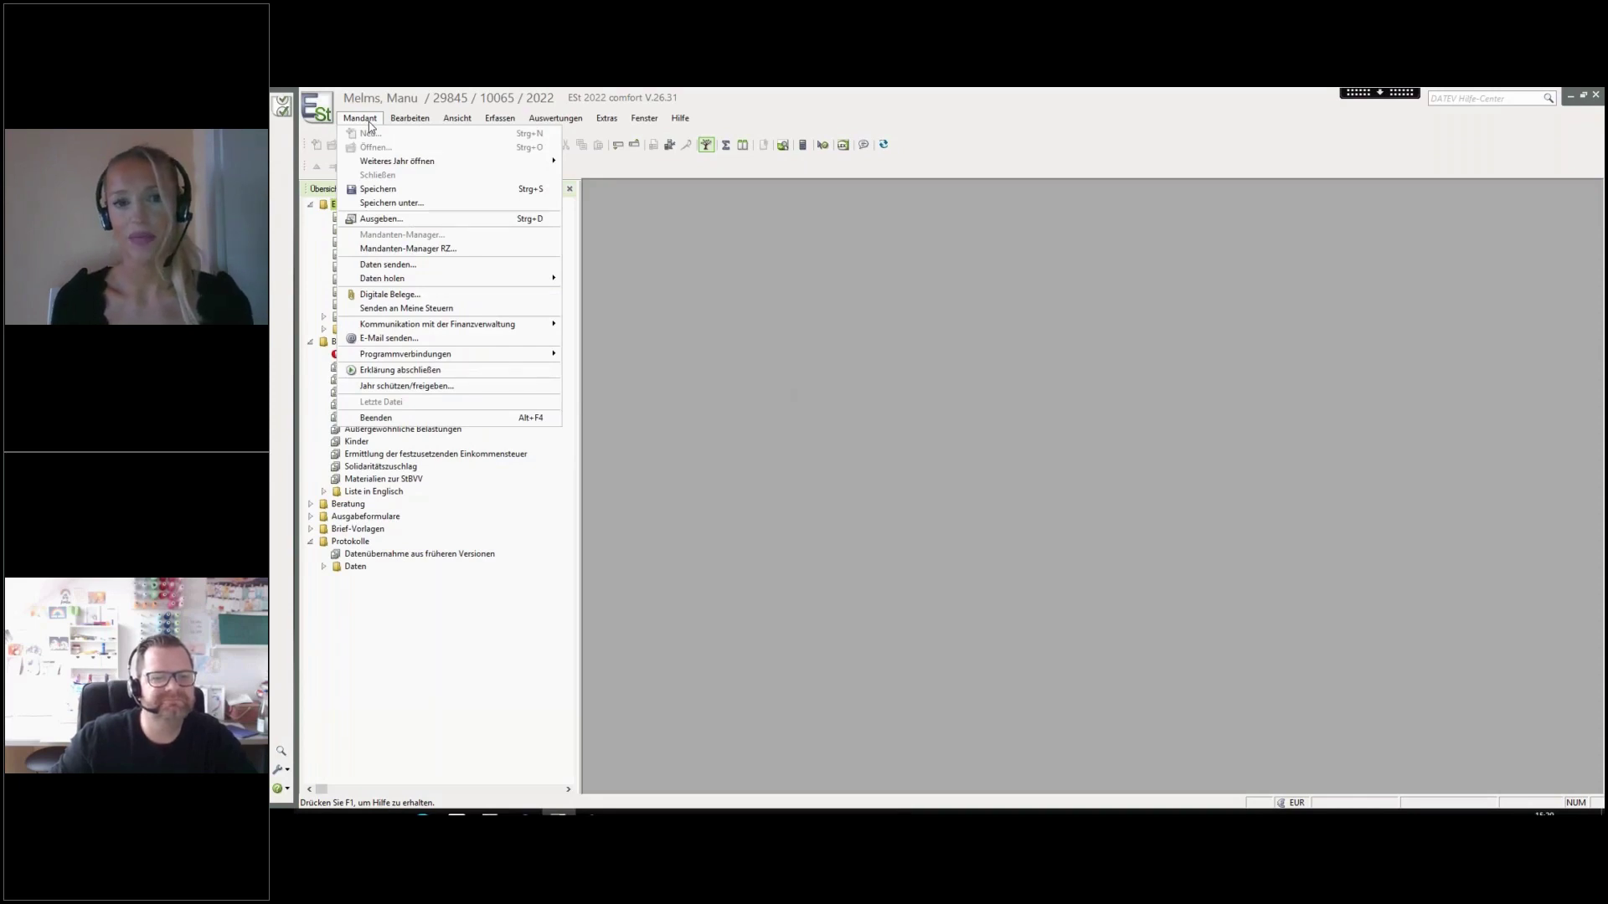
left_click(835, 466)
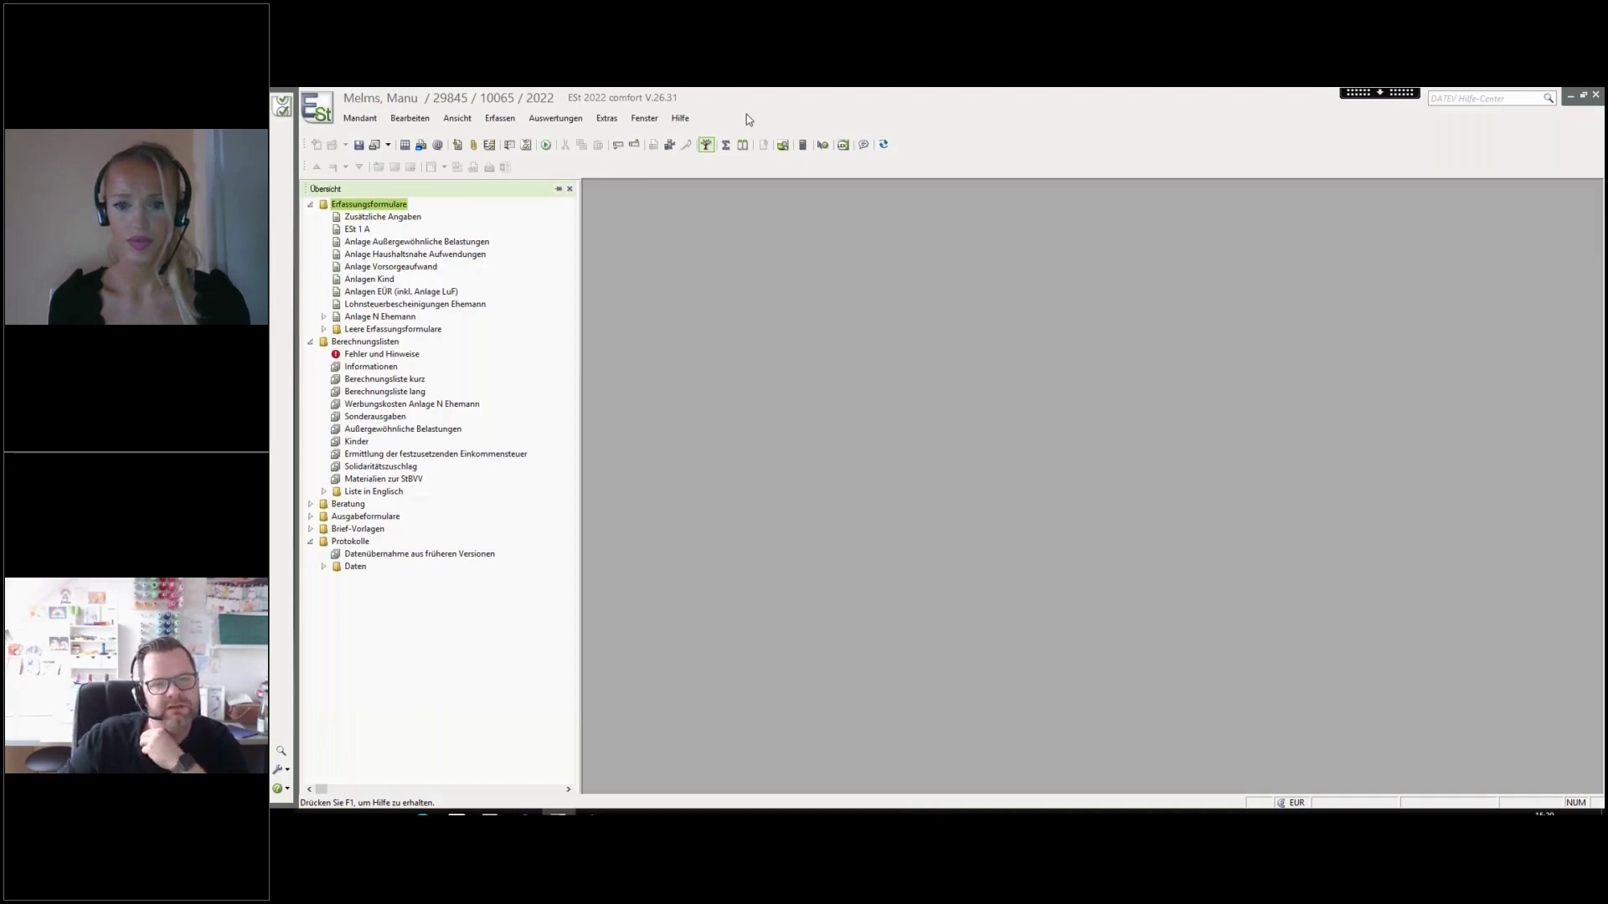
left_click(617, 118)
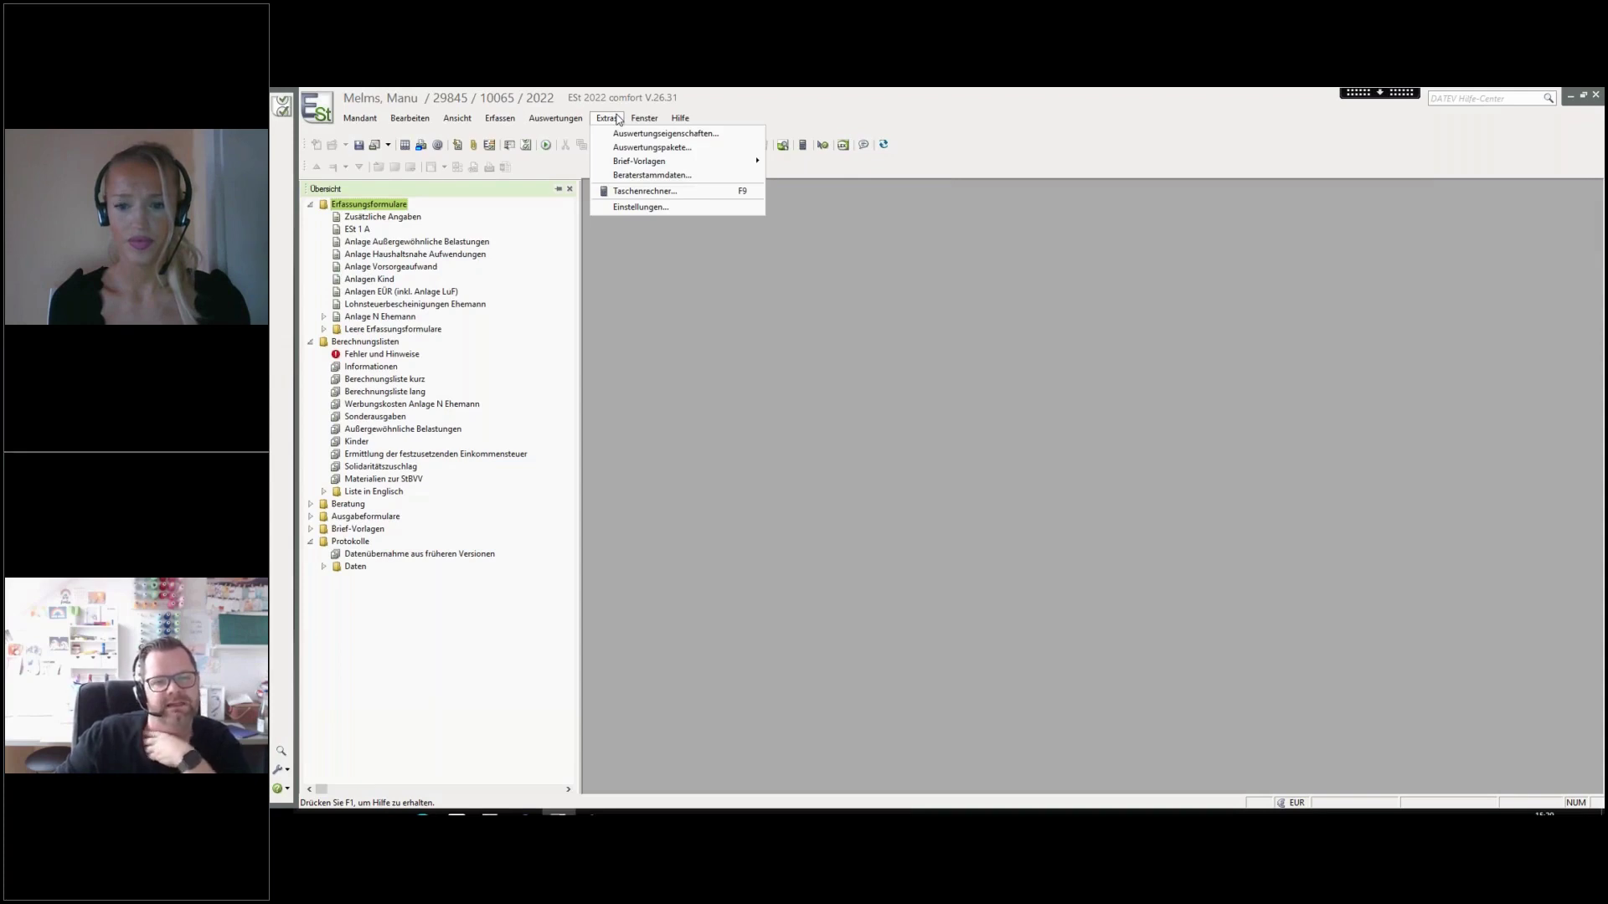
left_click(727, 112)
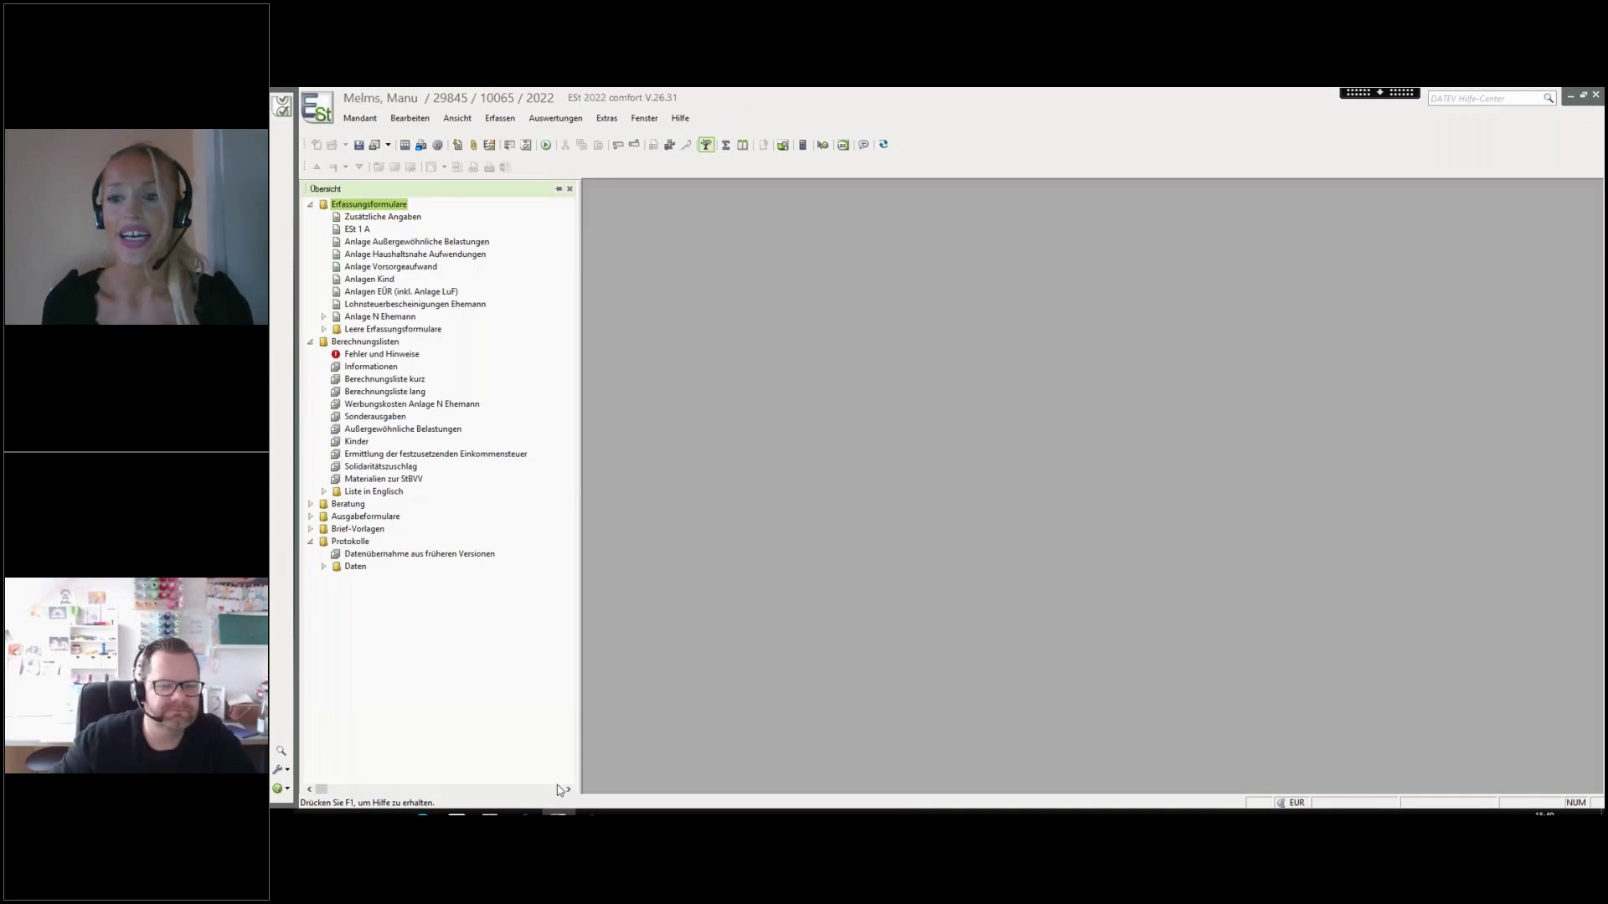
Bring up the Digitale Belege Steuern window and place the receipt image 2024-01-31_085838.pdf directly beside it
left_click(592, 813)
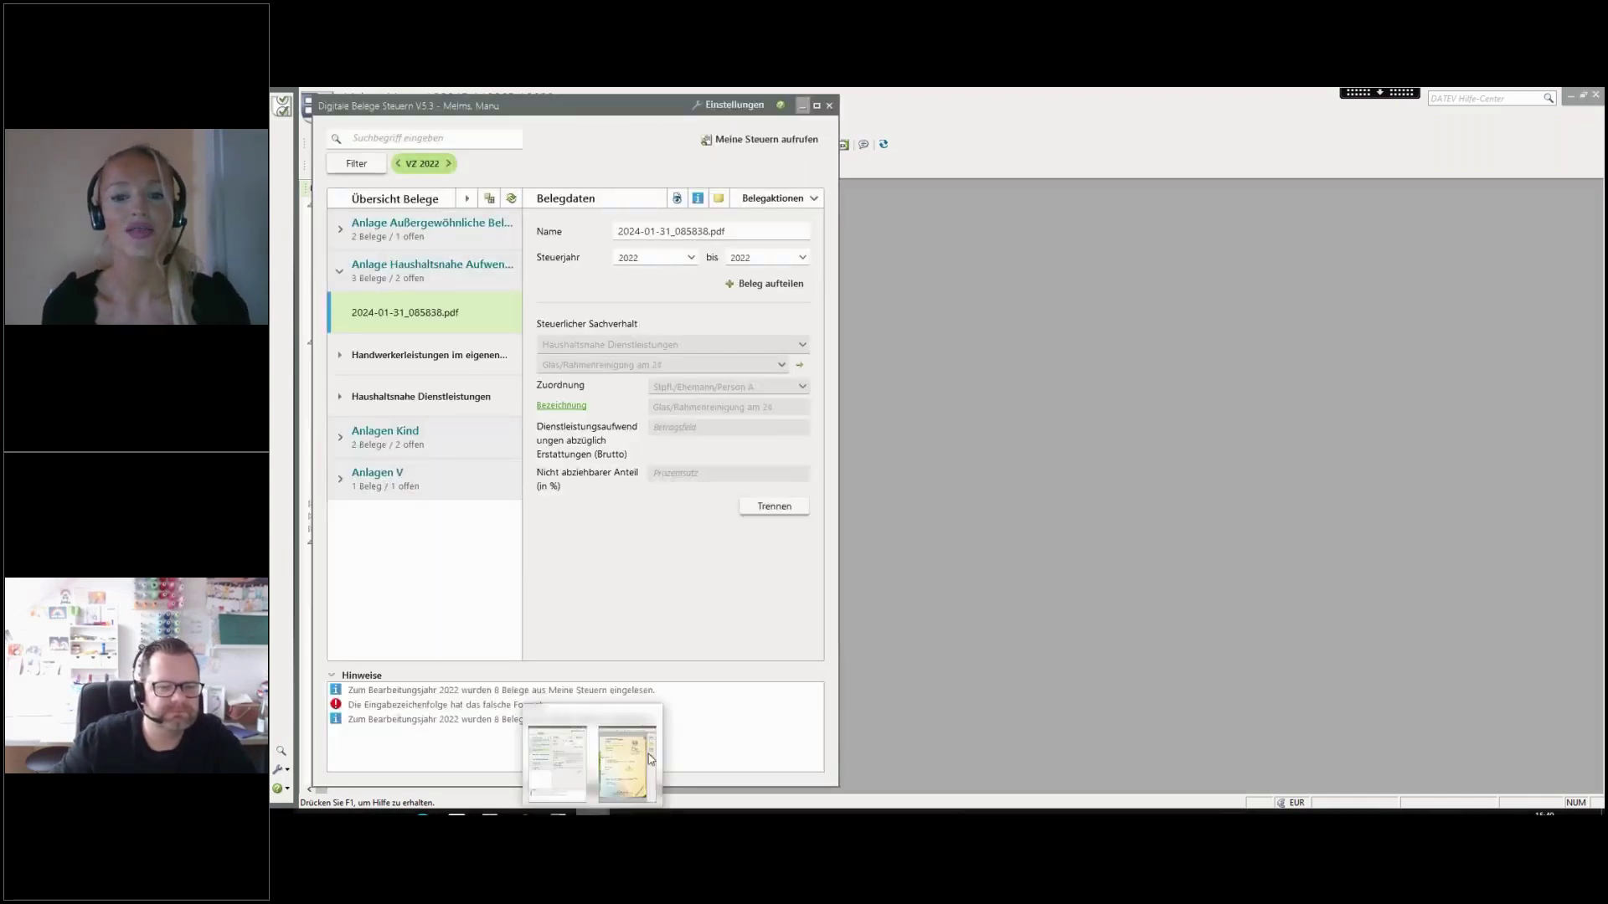
left_click(592, 757)
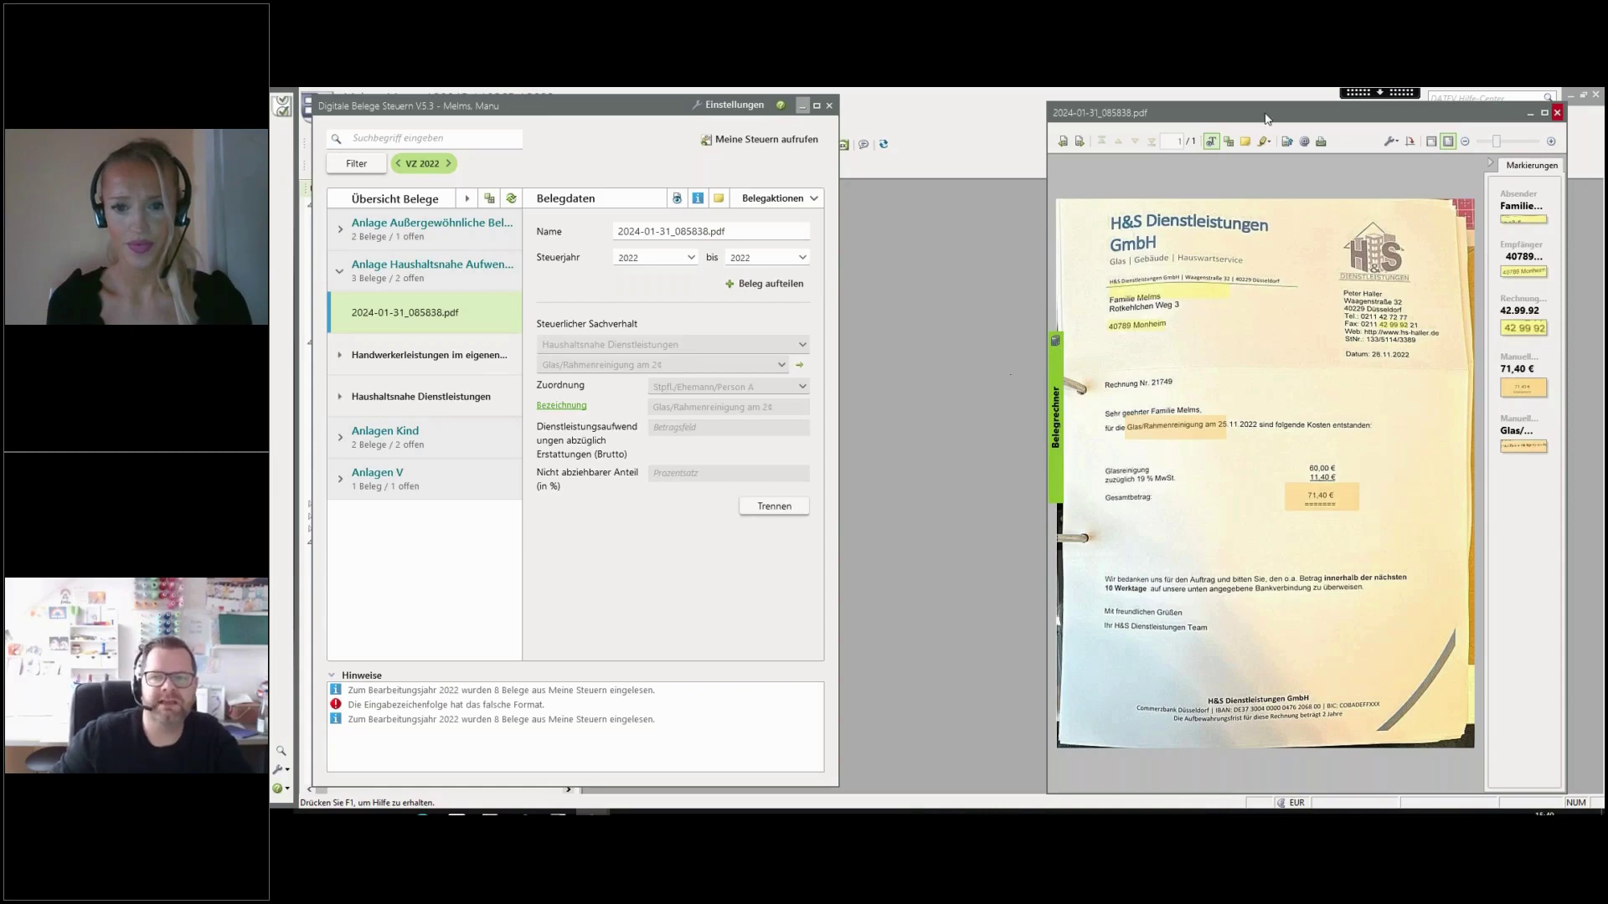
left_click_drag(1271, 118, 1070, 110)
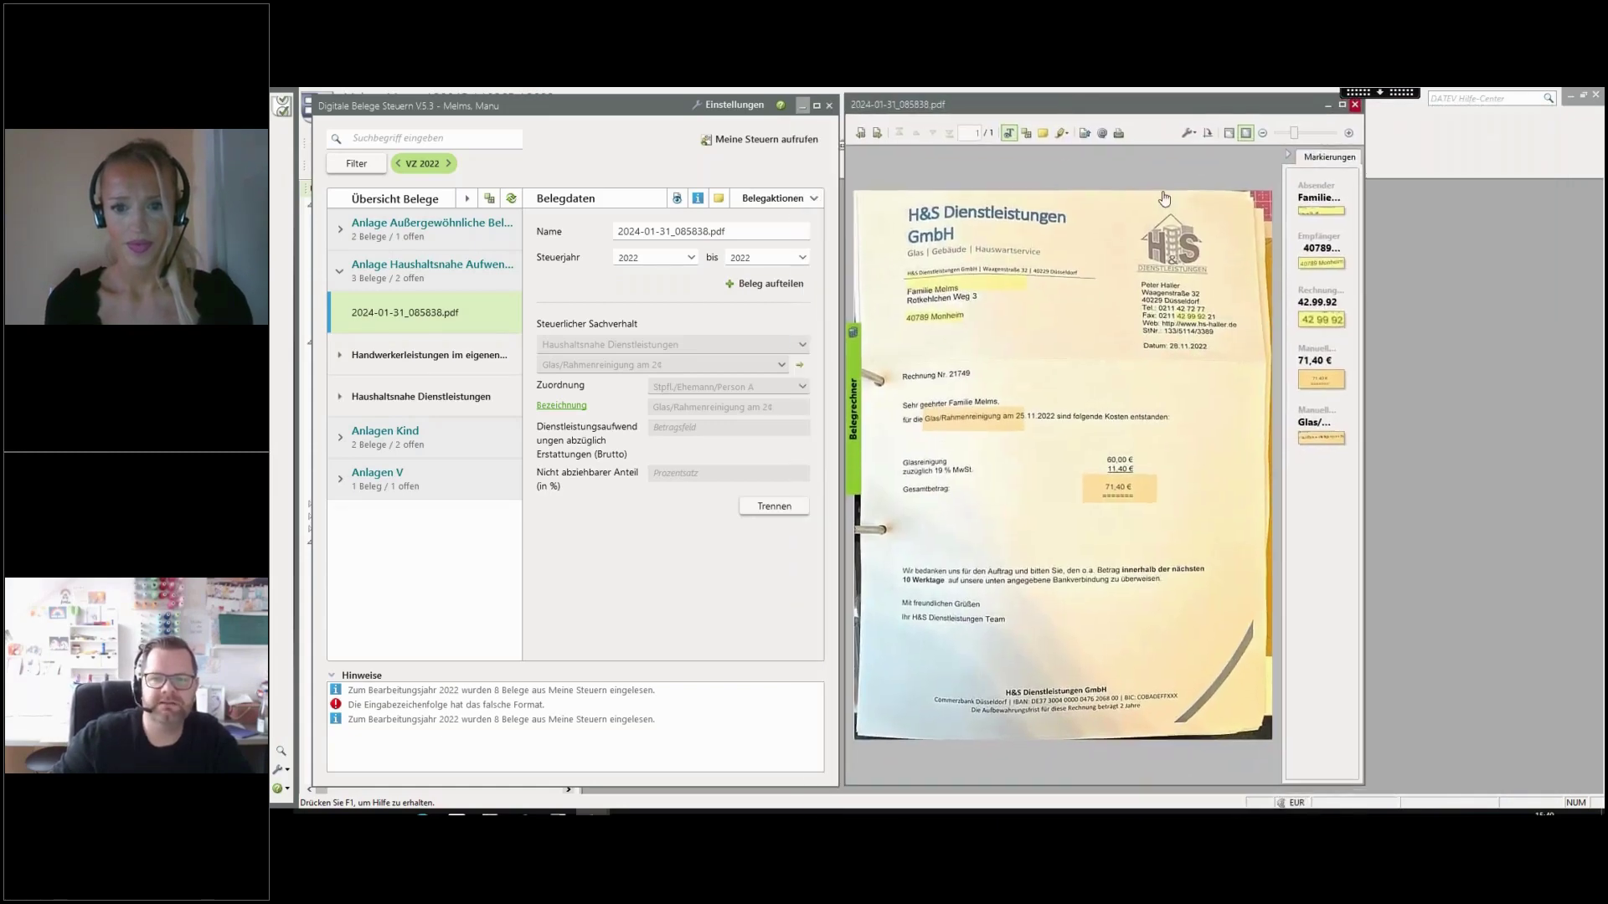
Extract the invoice date from the receipt image, transfer "Datum: 28.11.2022" into the receipt's Name field, and leave the receipt windows
left_click(1190, 134)
left_click(1248, 247)
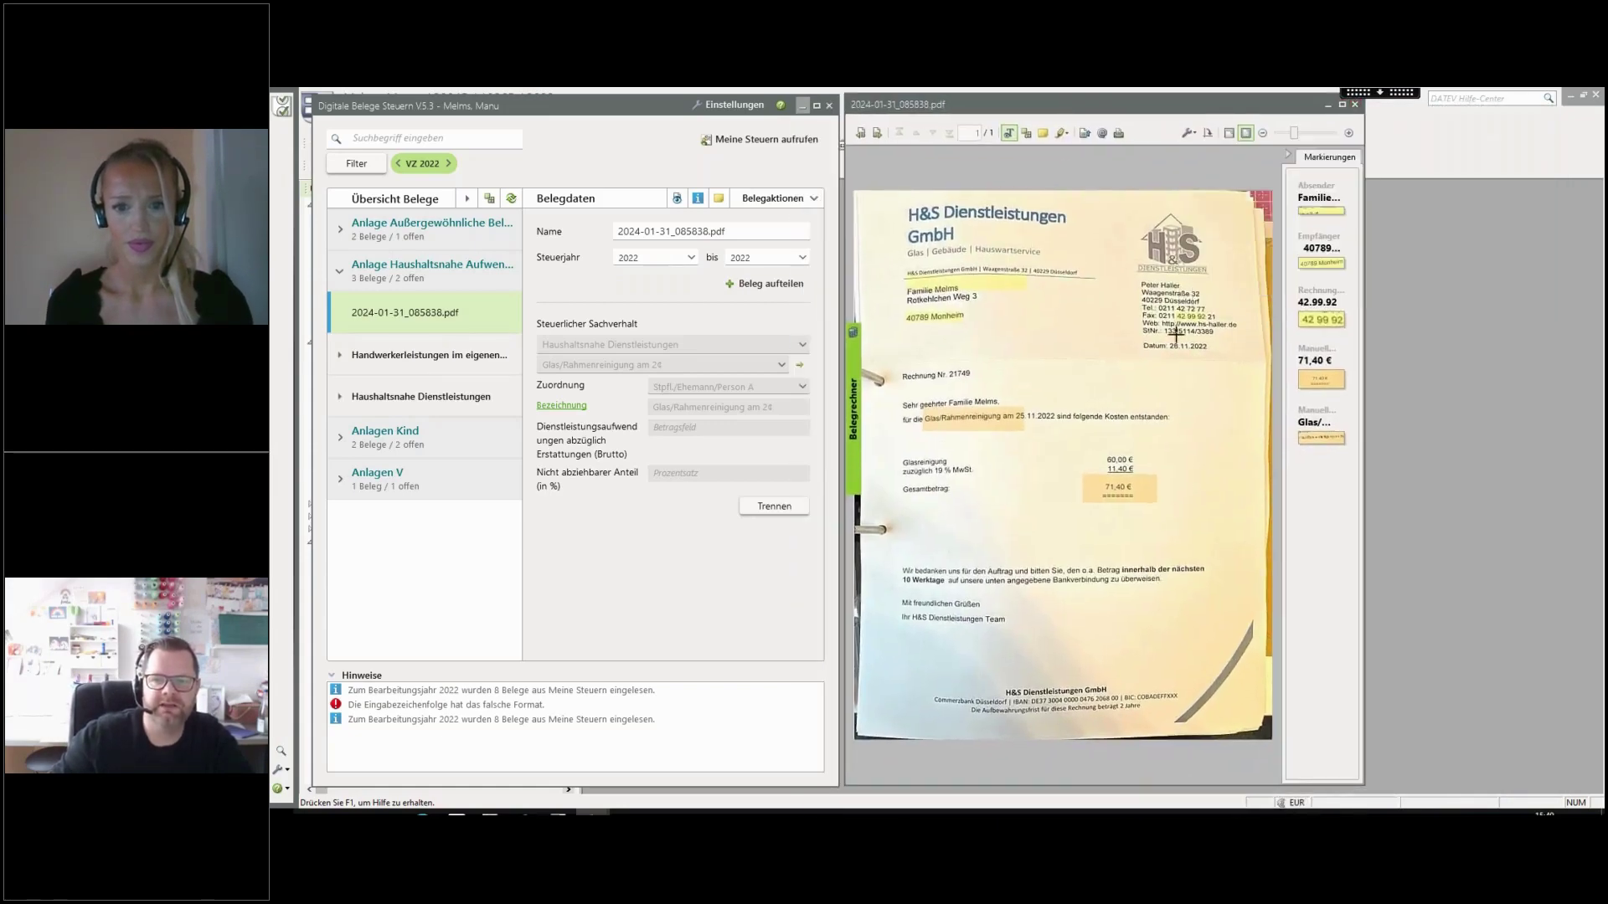
left_click_drag(1138, 335, 1229, 355)
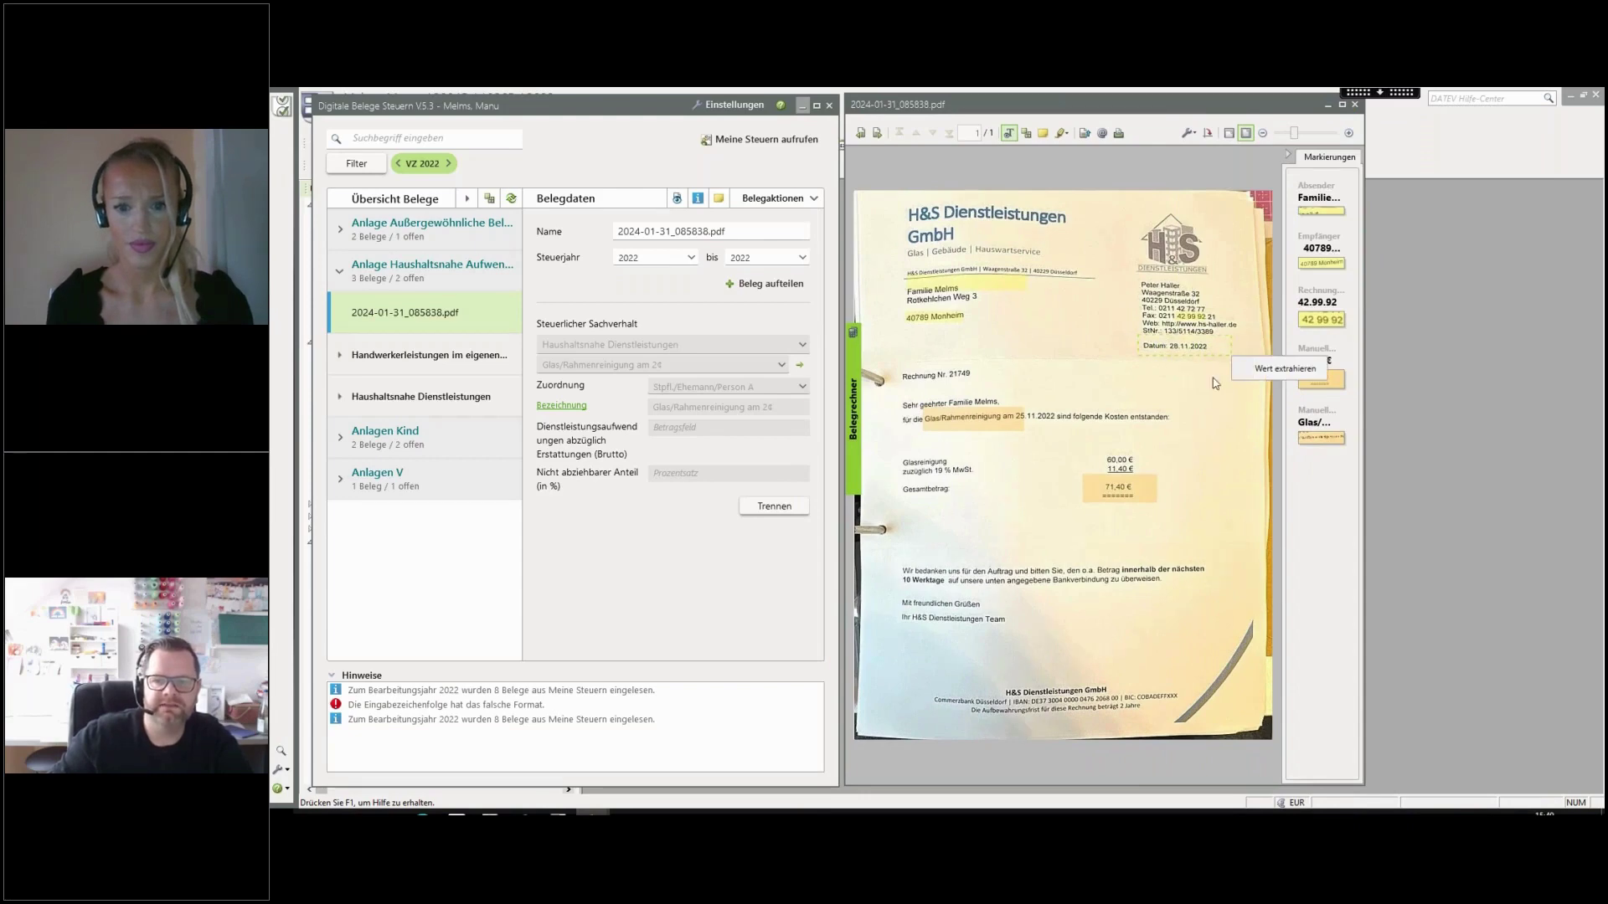
left_click(1276, 369)
left_click_drag(1325, 500, 678, 232)
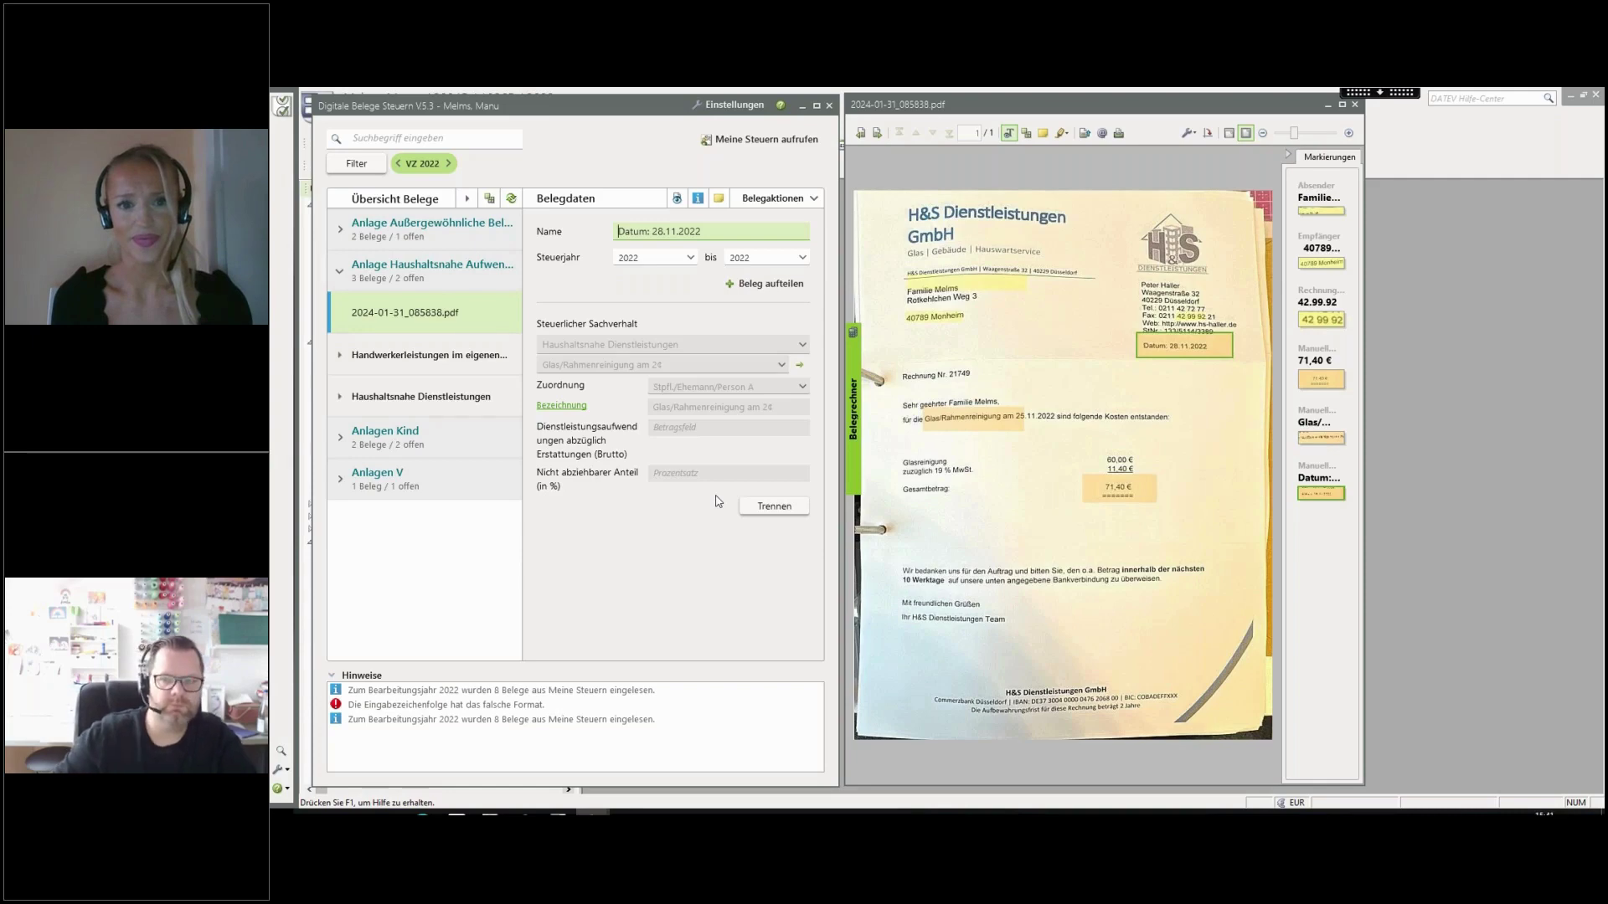
key("alt+F4")
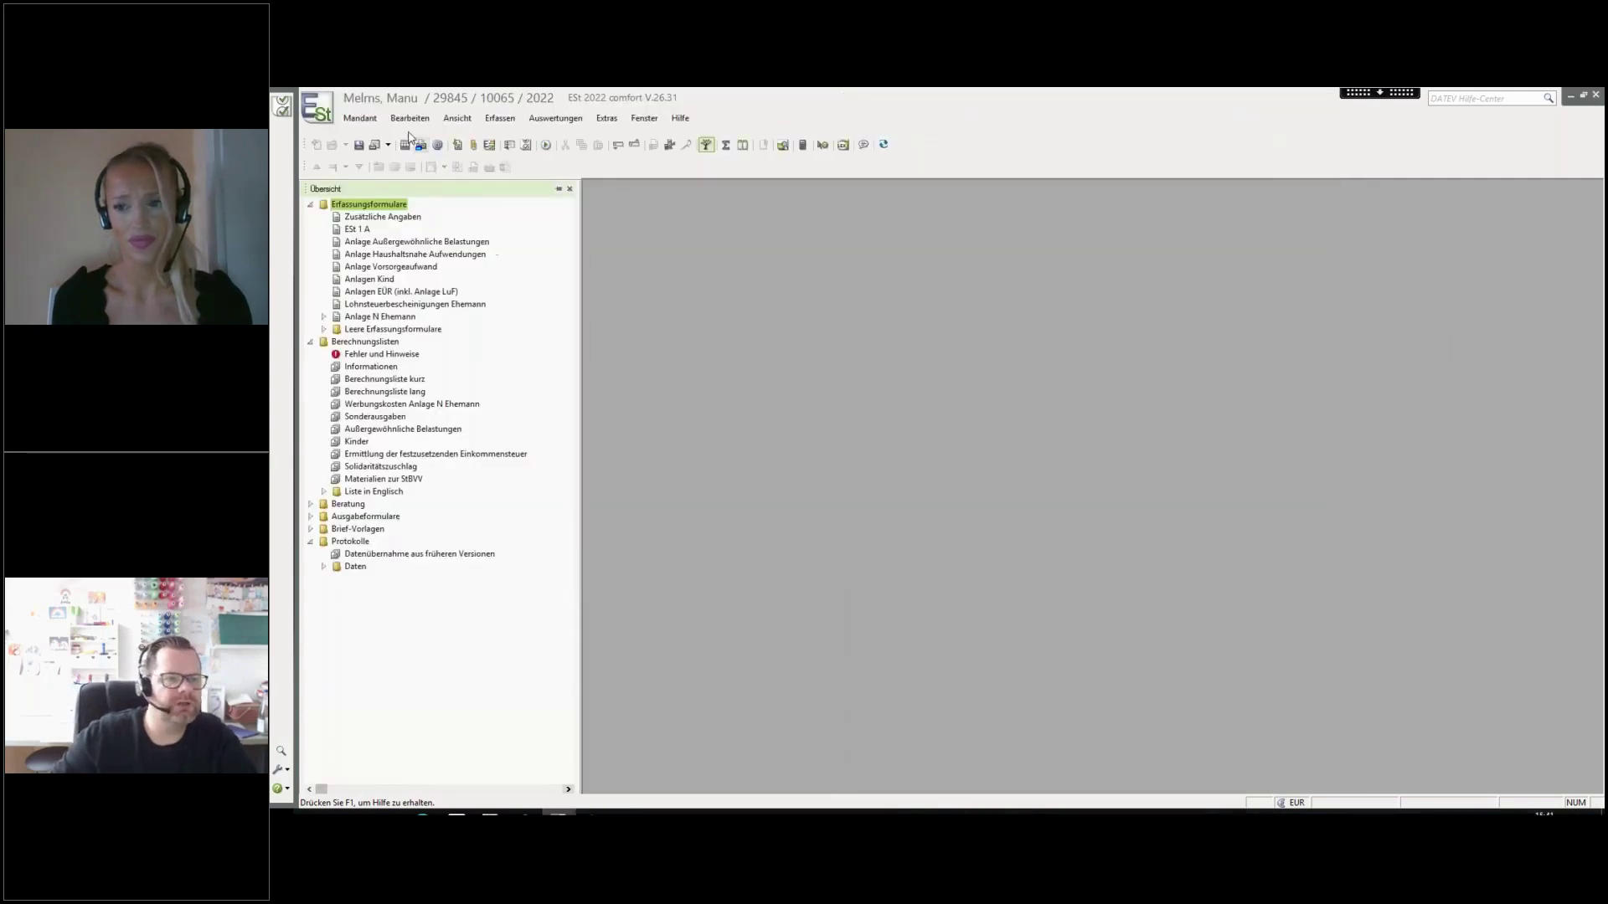
Open a Belegnachreichung to the Finanzverwaltung for 2022 and choose the ESt entry as the tax type
left_click(360, 118)
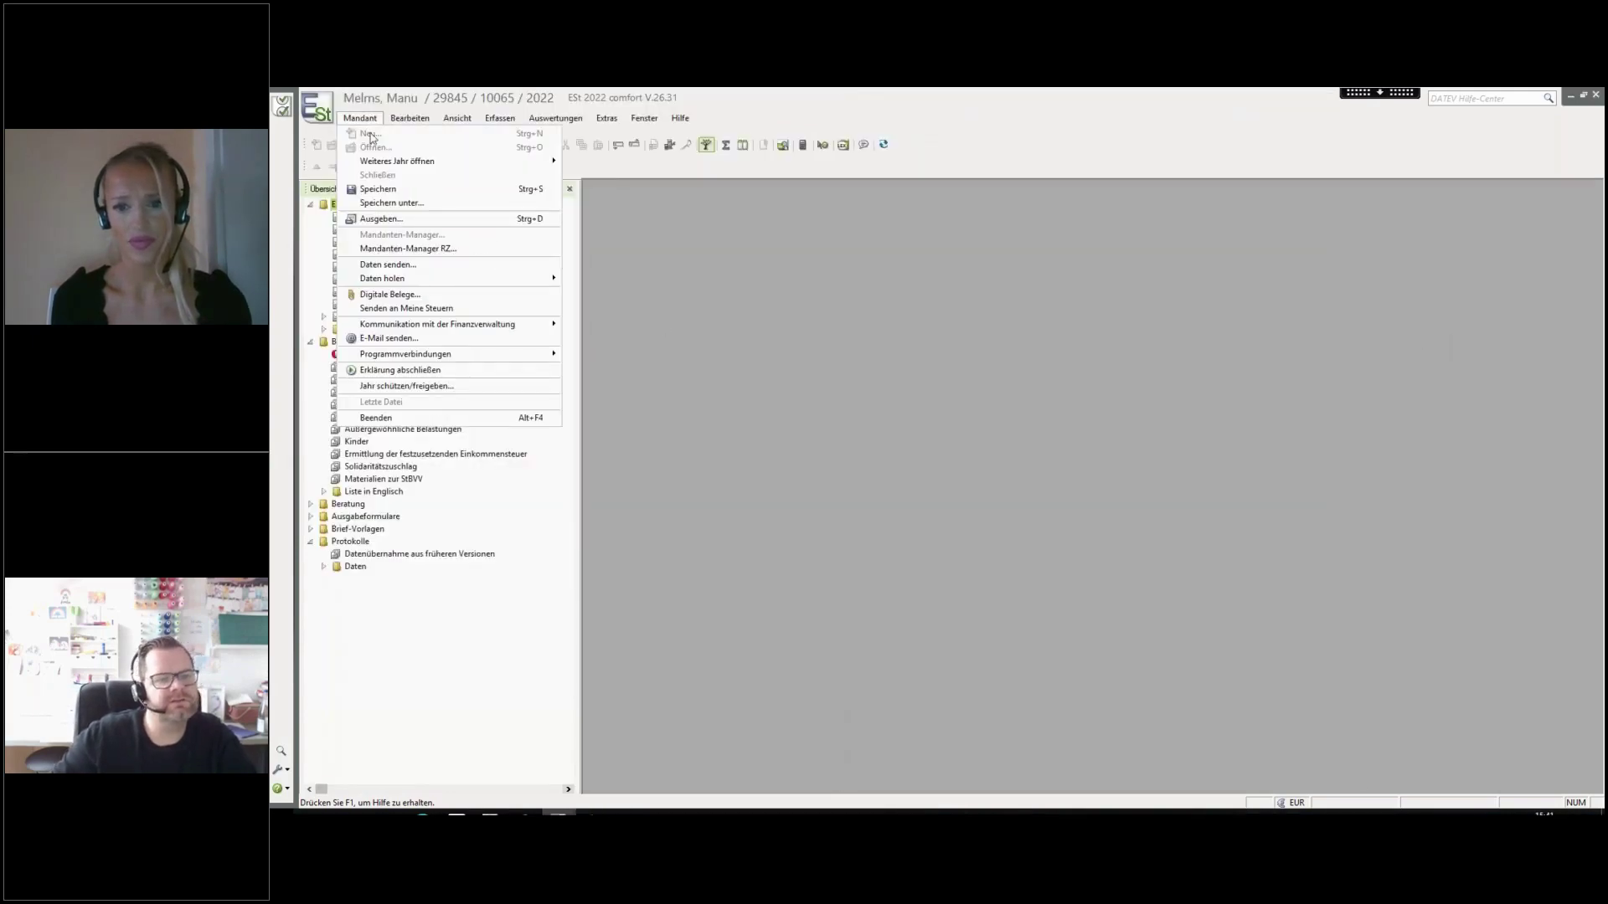
mouse_move(518, 332)
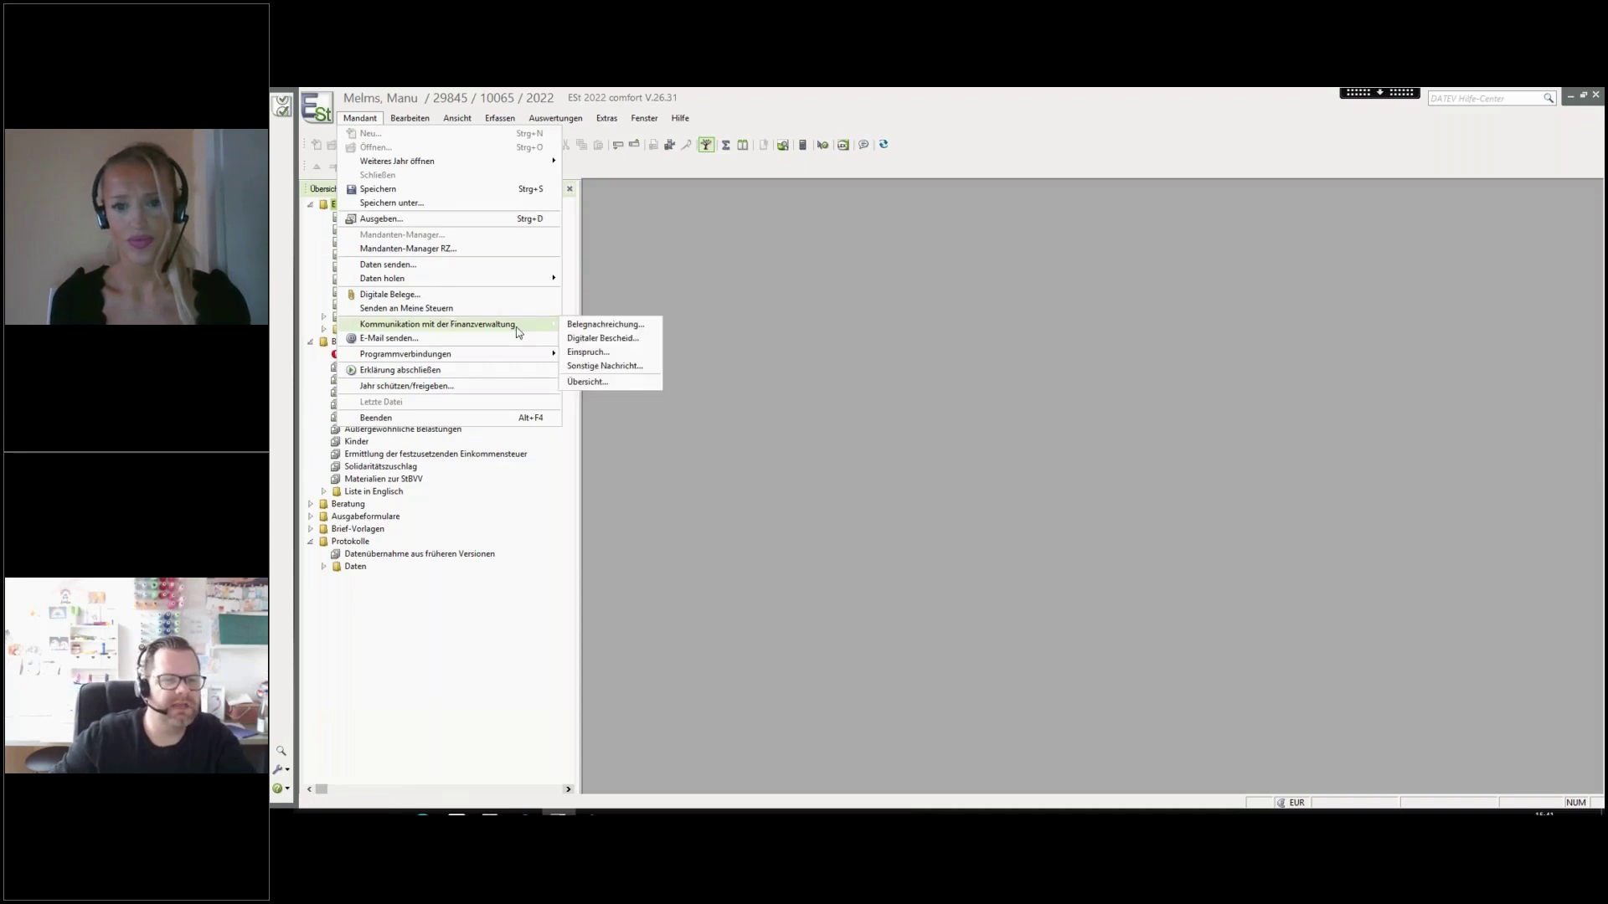
left_click(569, 325)
left_click(1002, 500)
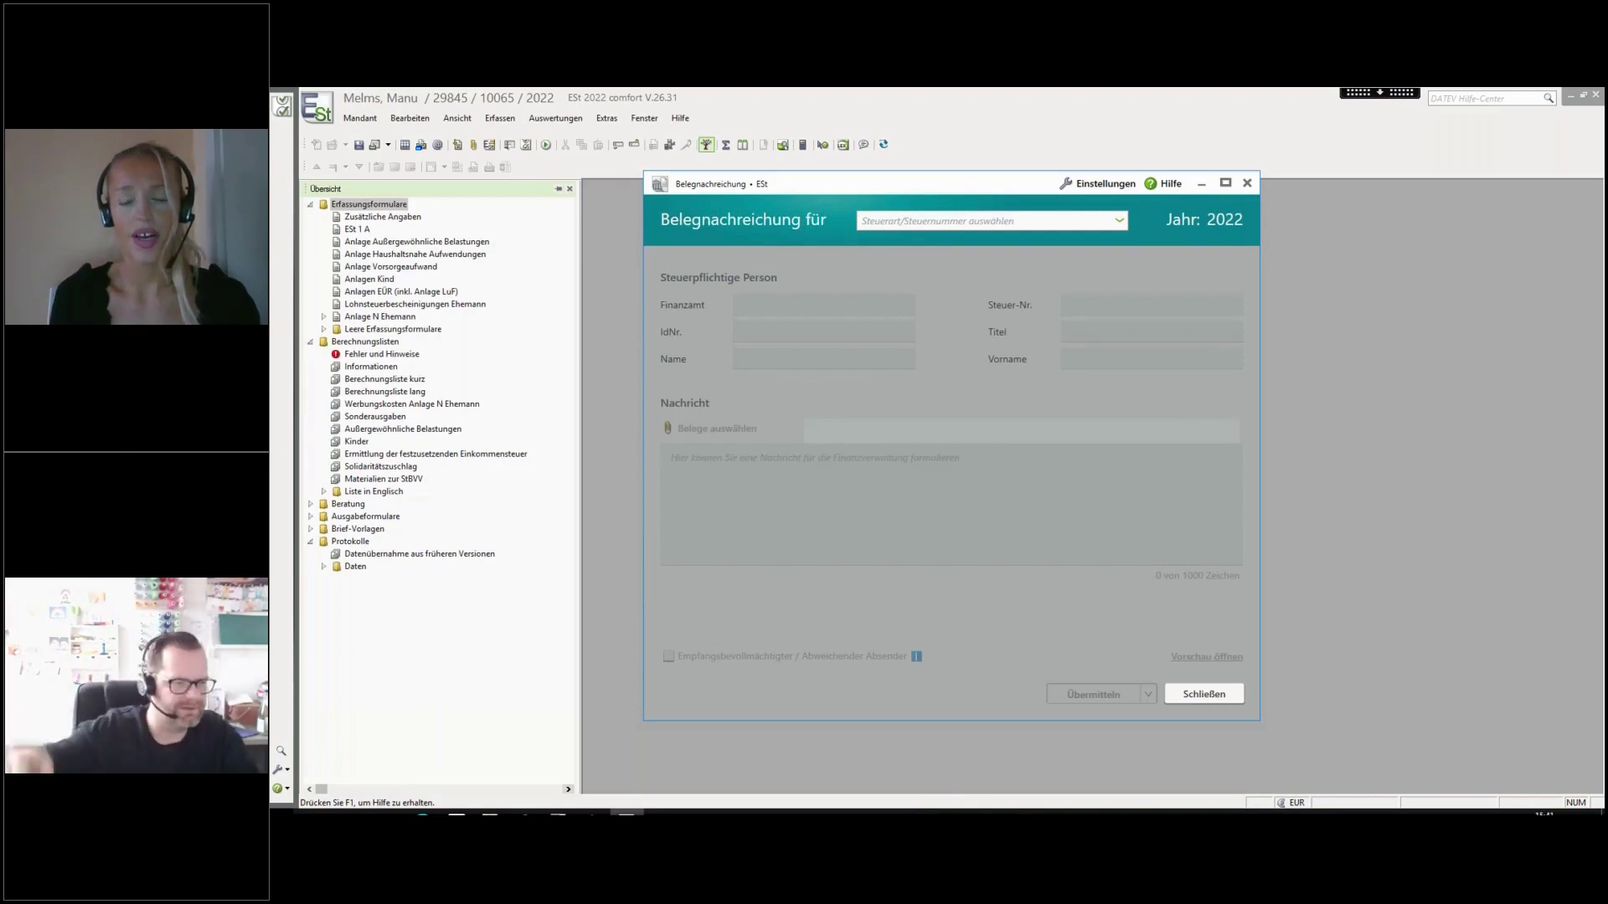
left_click(1116, 221)
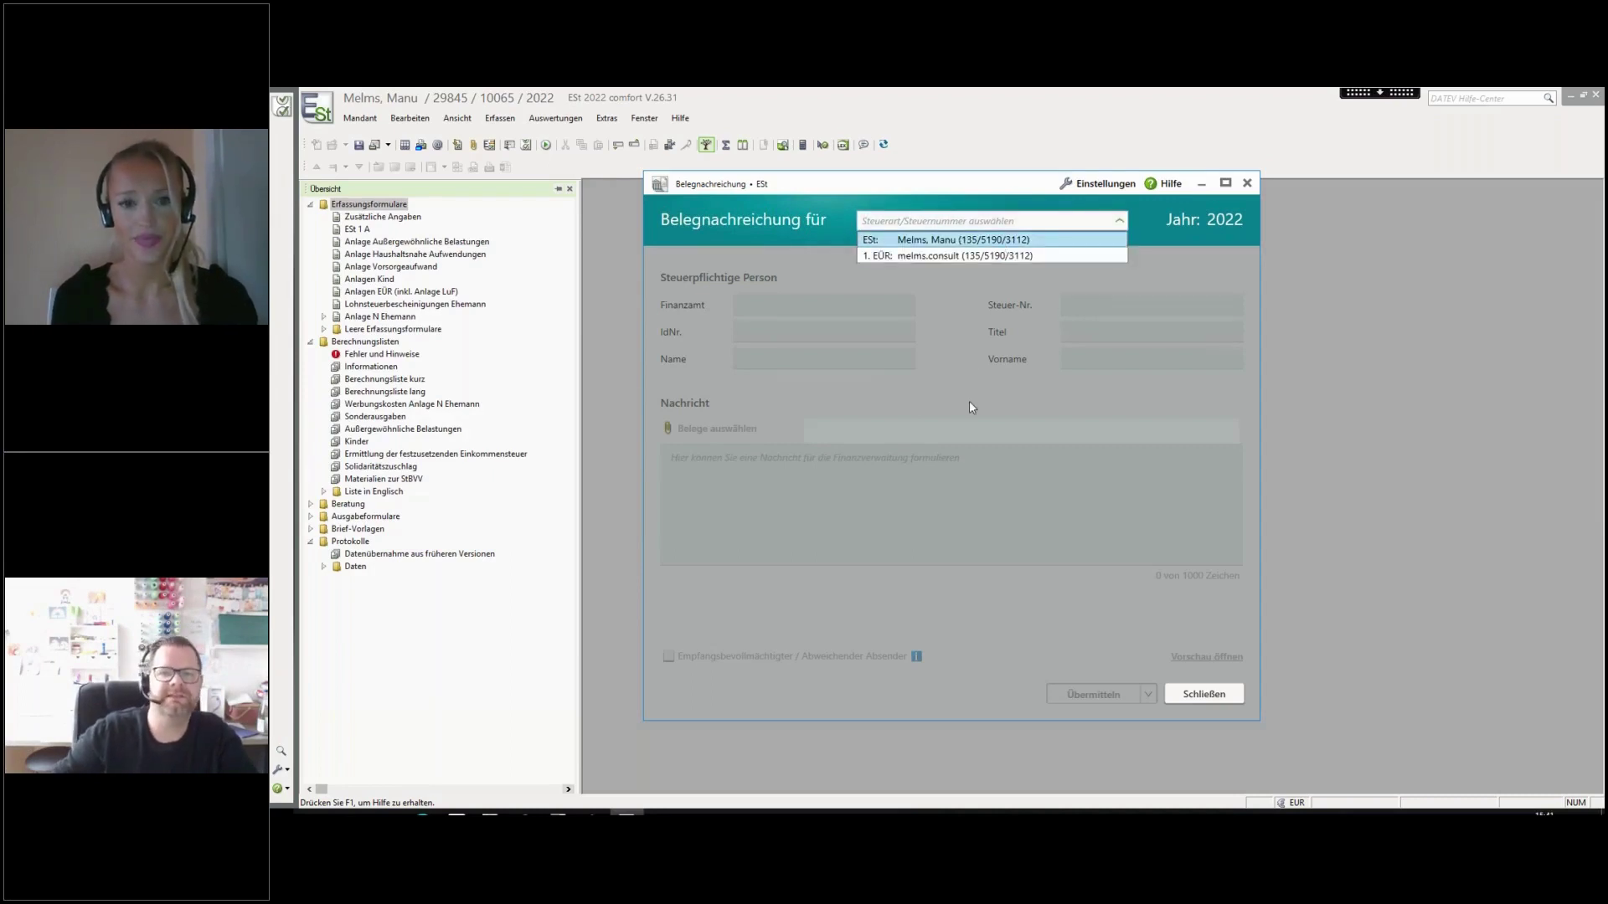
key("Return")
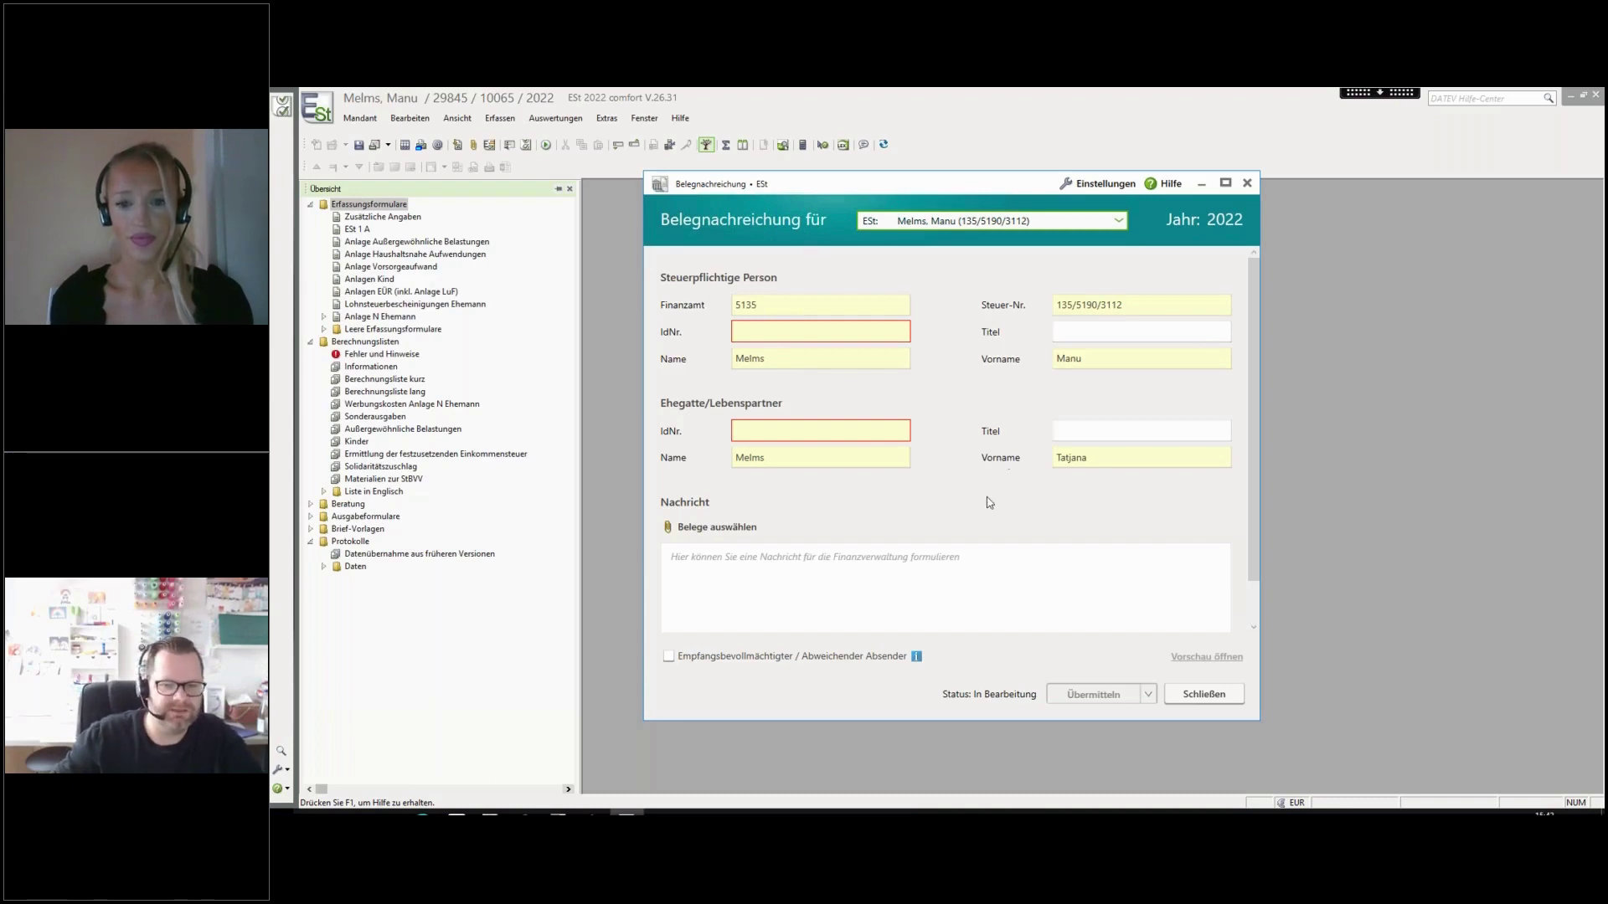
Mark the first four receipts, through 2024-01-31_085838.pdf, for the Belegnachreichung, then close both dialogs without applying or transmitting
left_click(716, 527)
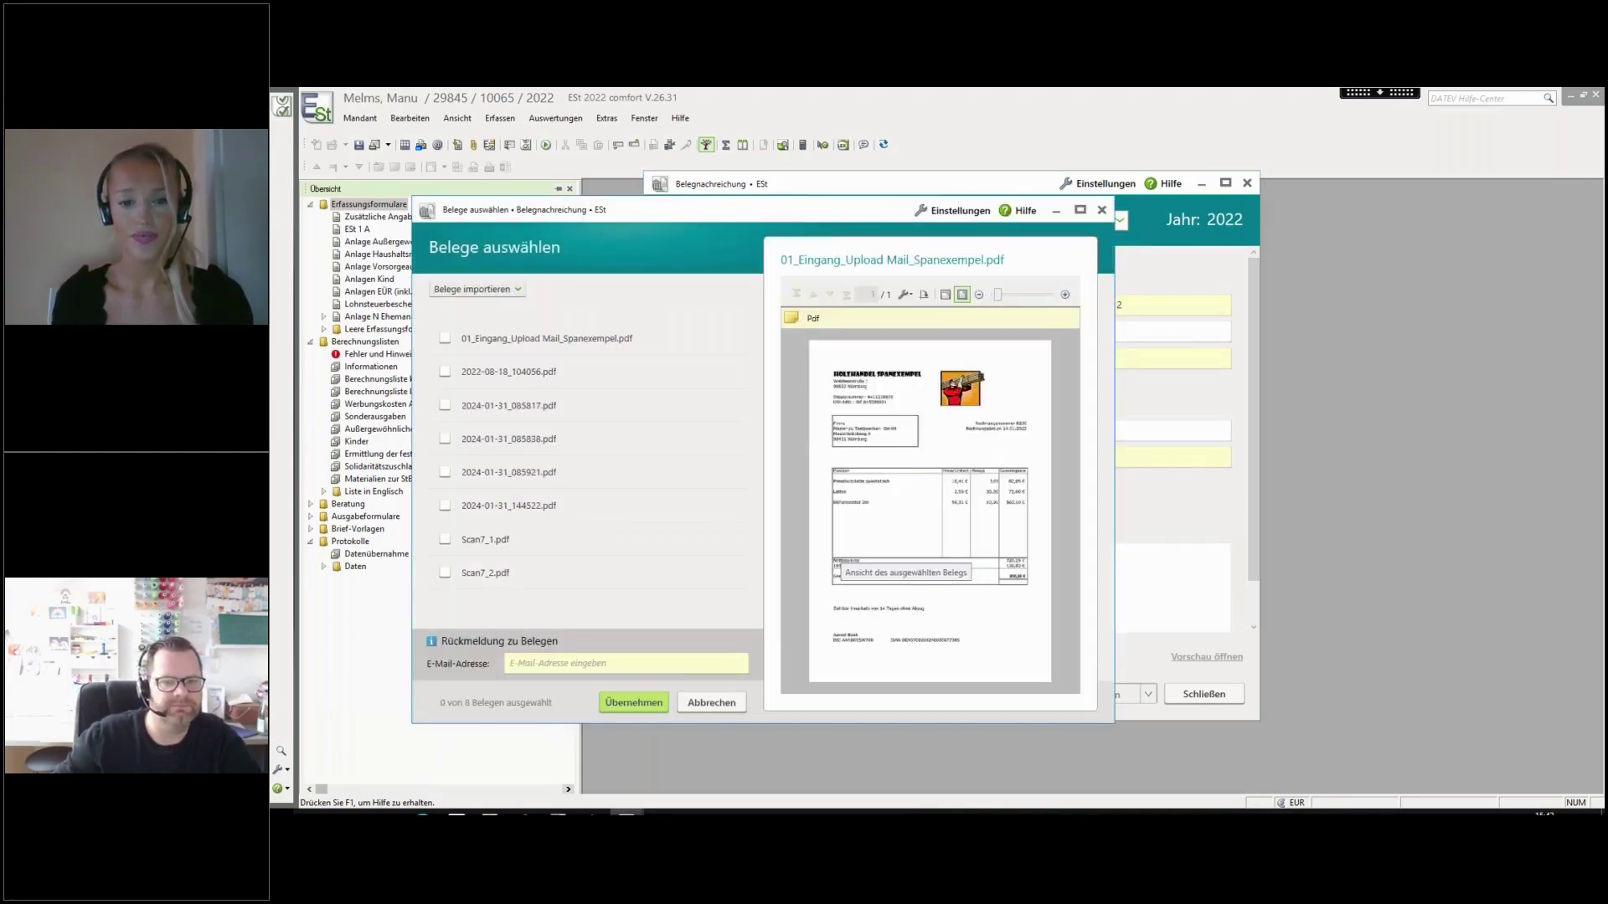
left_click(444, 338)
left_click(444, 372)
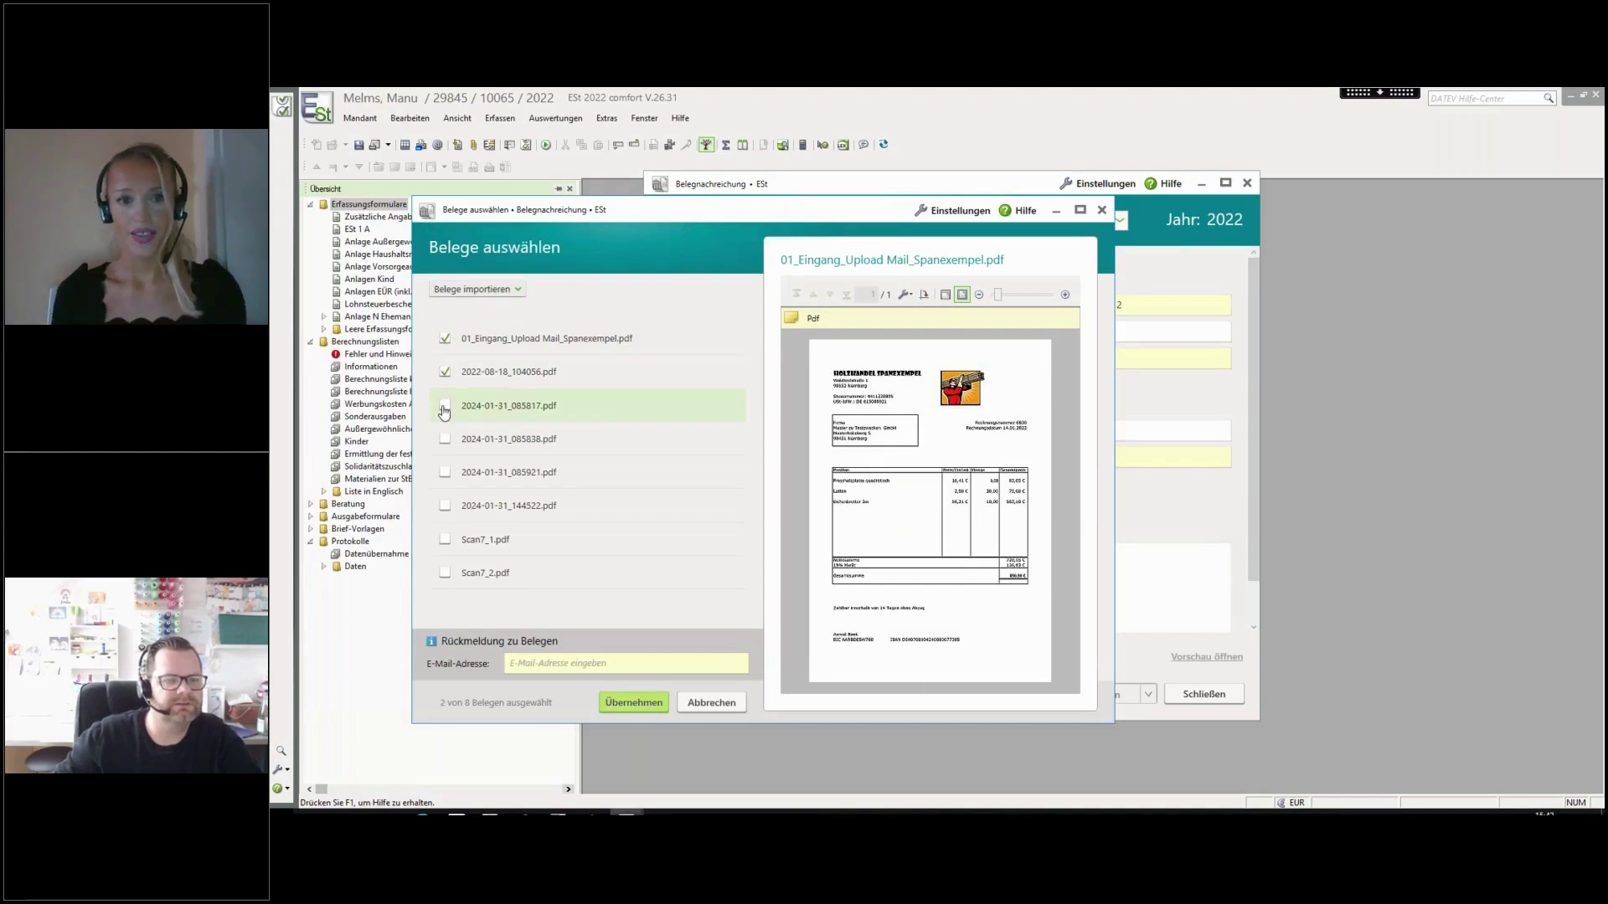
left_click(444, 409)
left_click(445, 439)
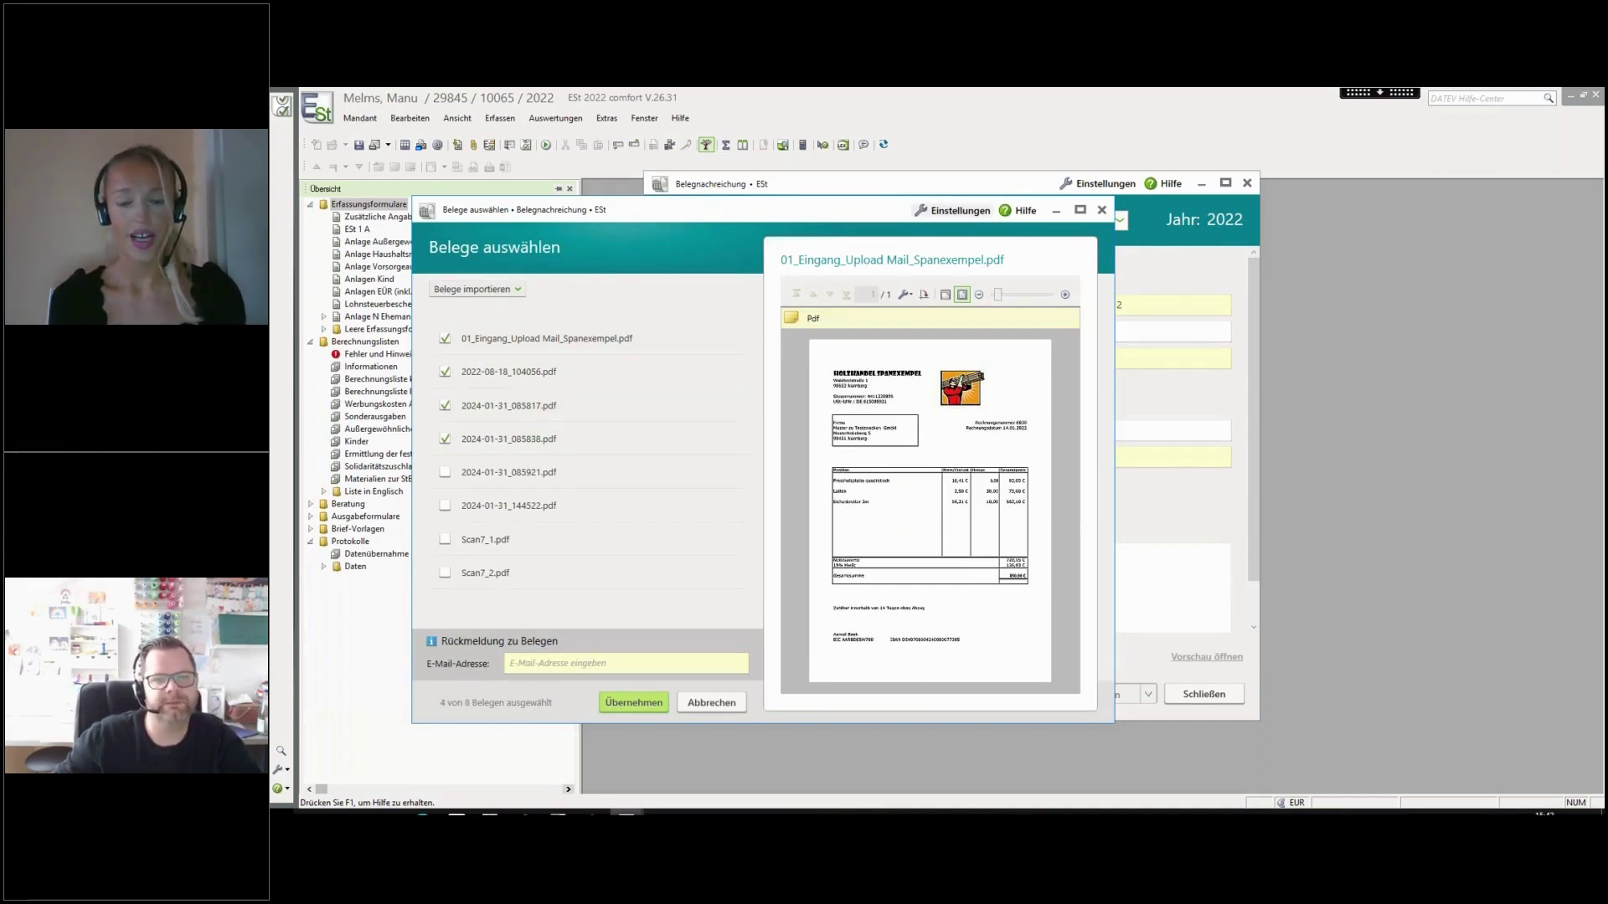
left_click(1102, 210)
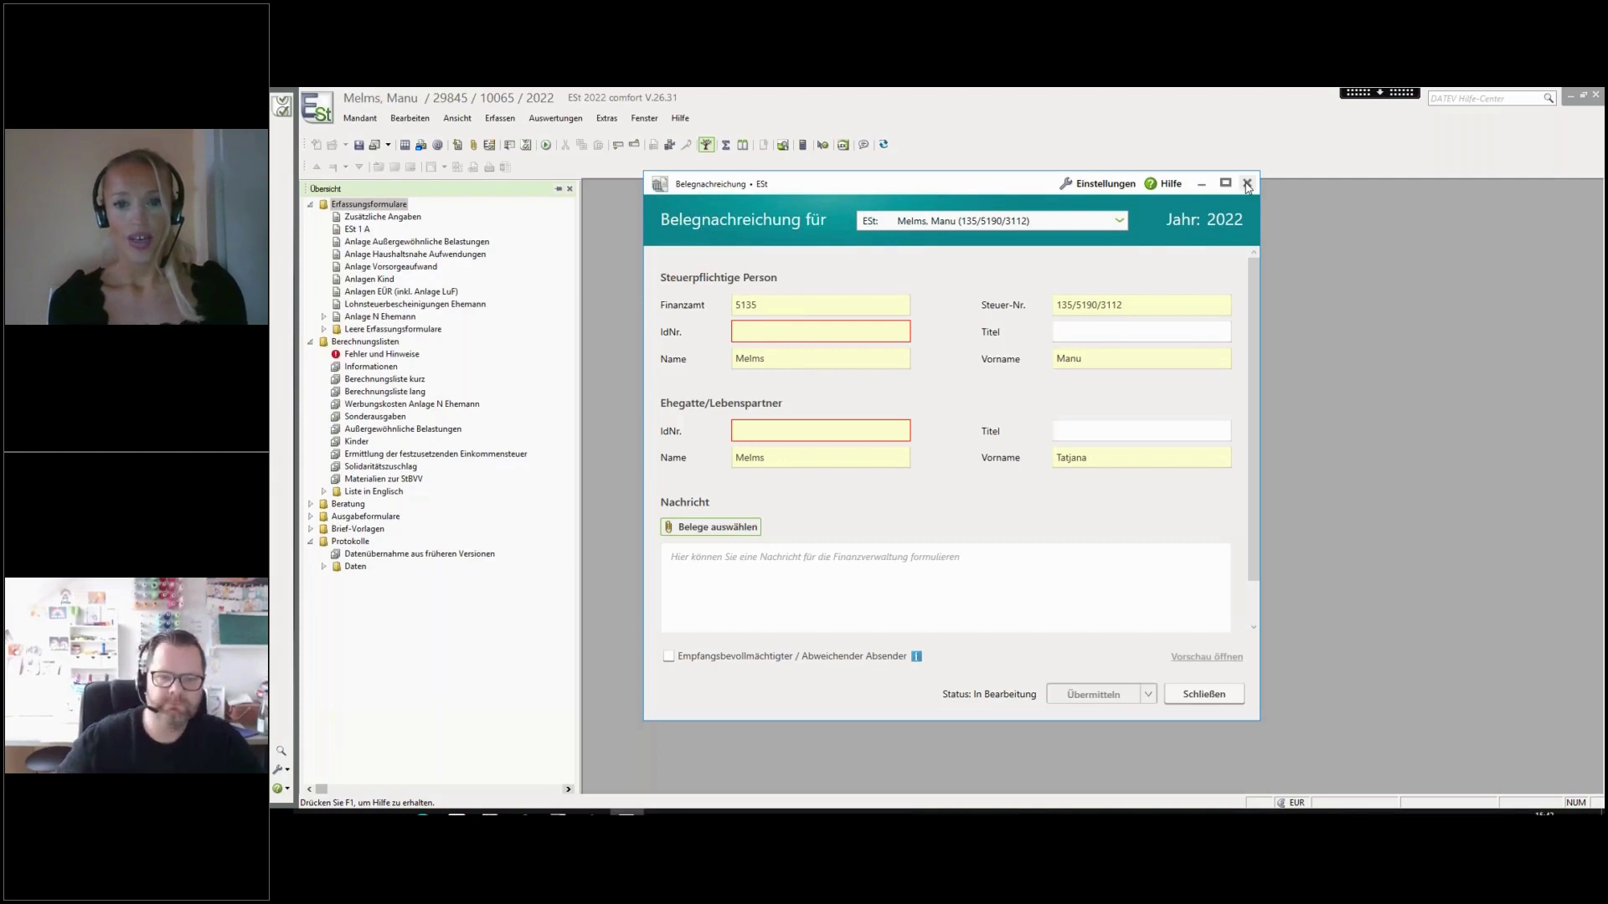
left_click(1199, 695)
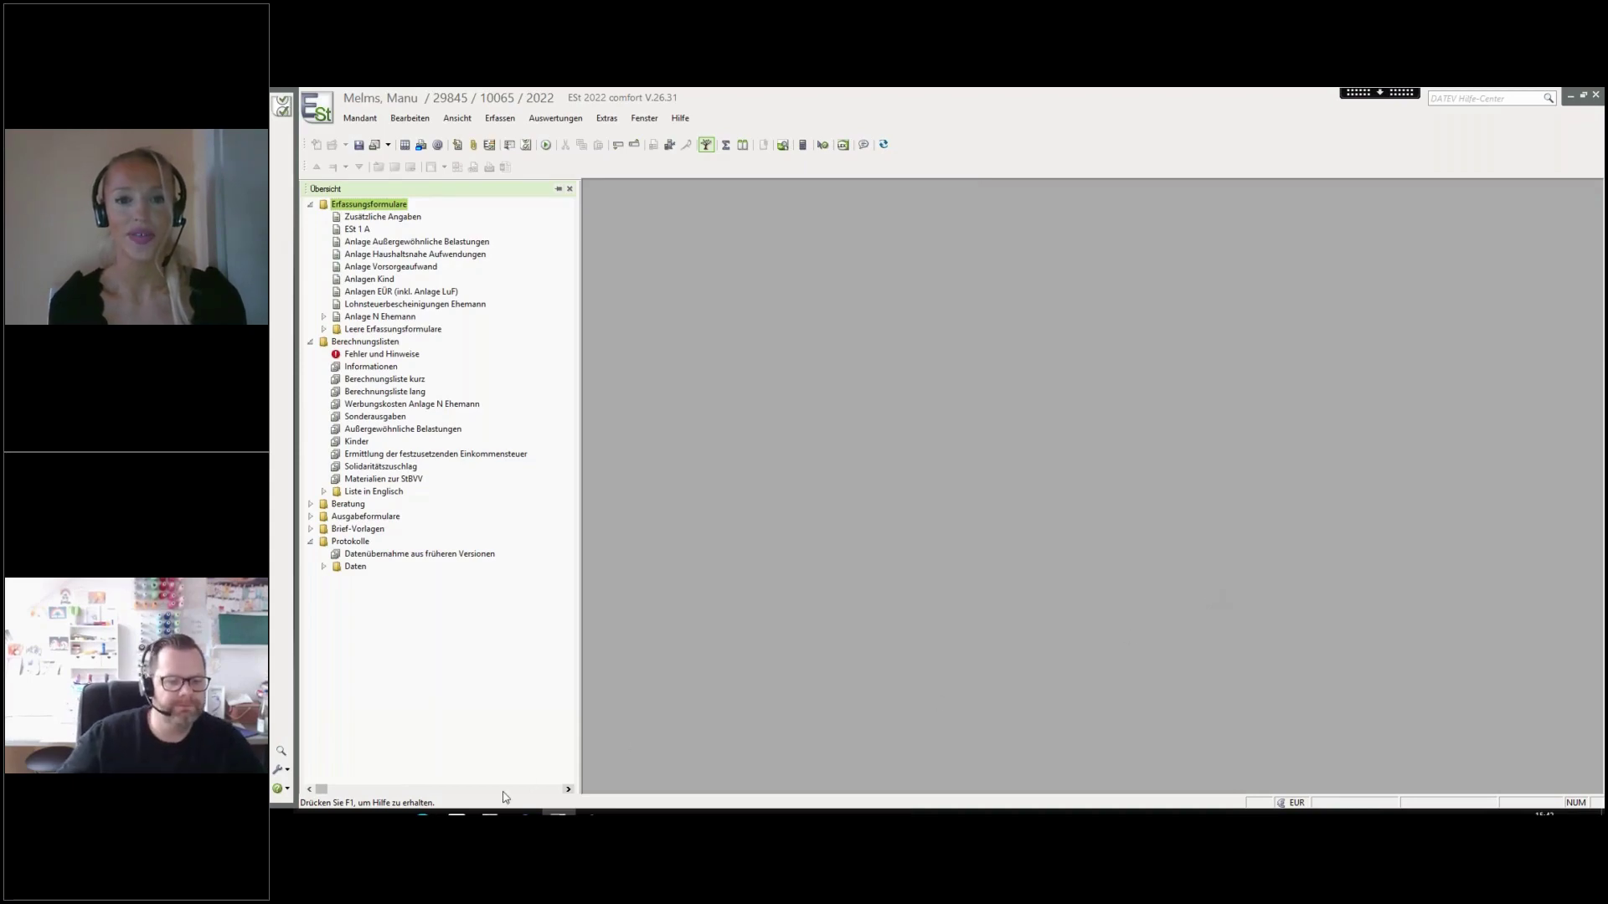
Return to DATEV Arbeitsplatz and view the Revisionshistorie of the client's document ESt-Bescheid 2021 vom 14.12.2022
left_click(1571, 95)
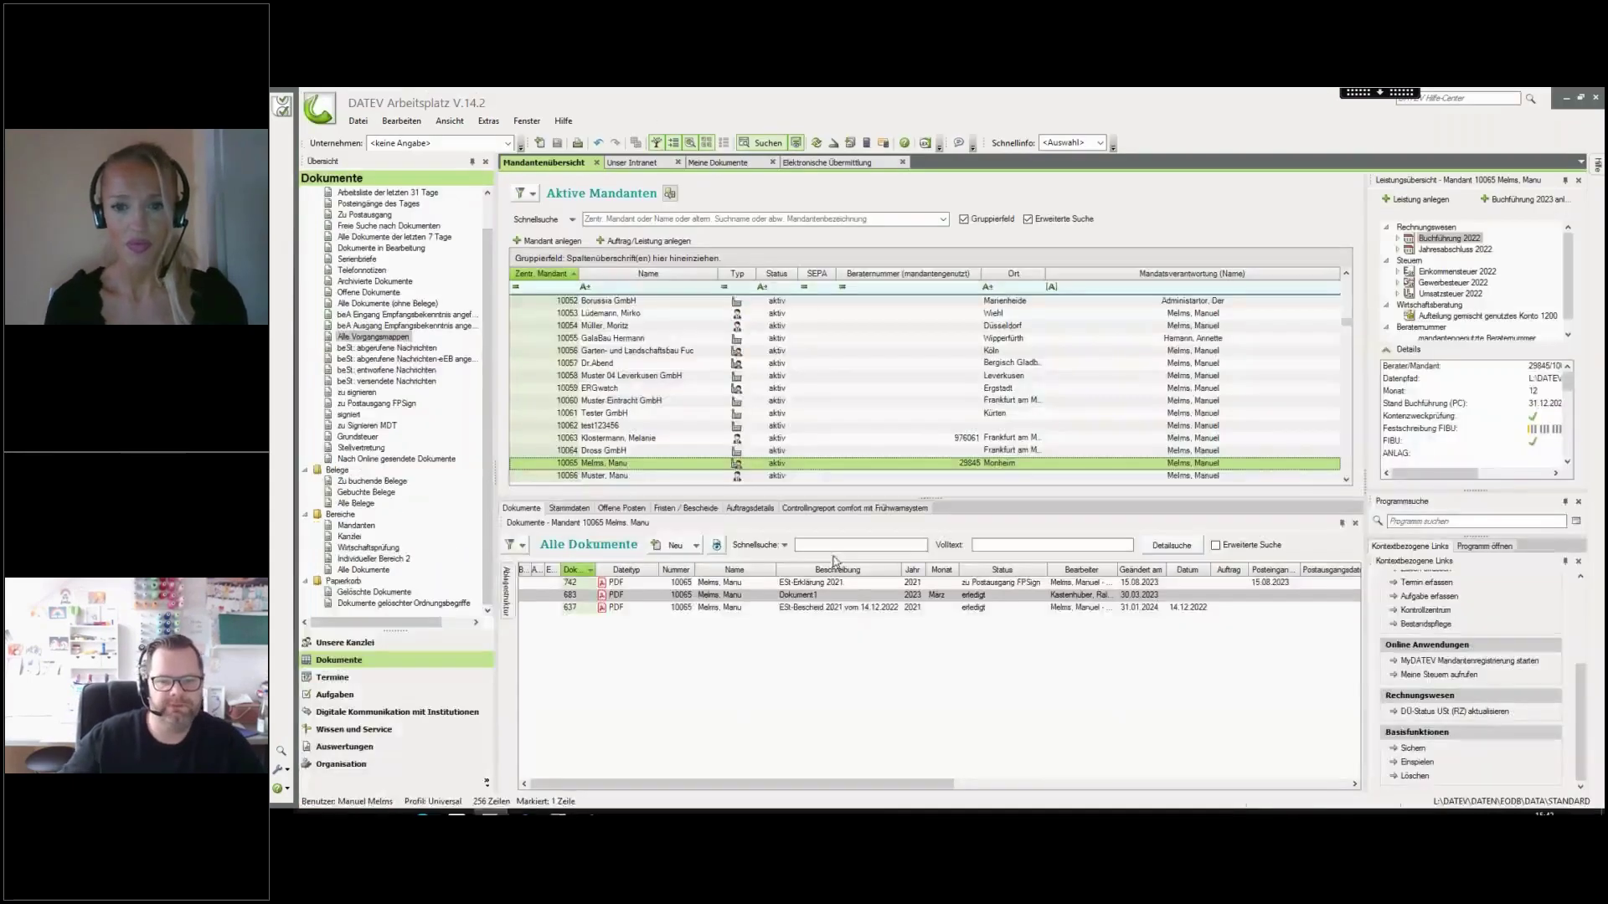
right_click(838, 616)
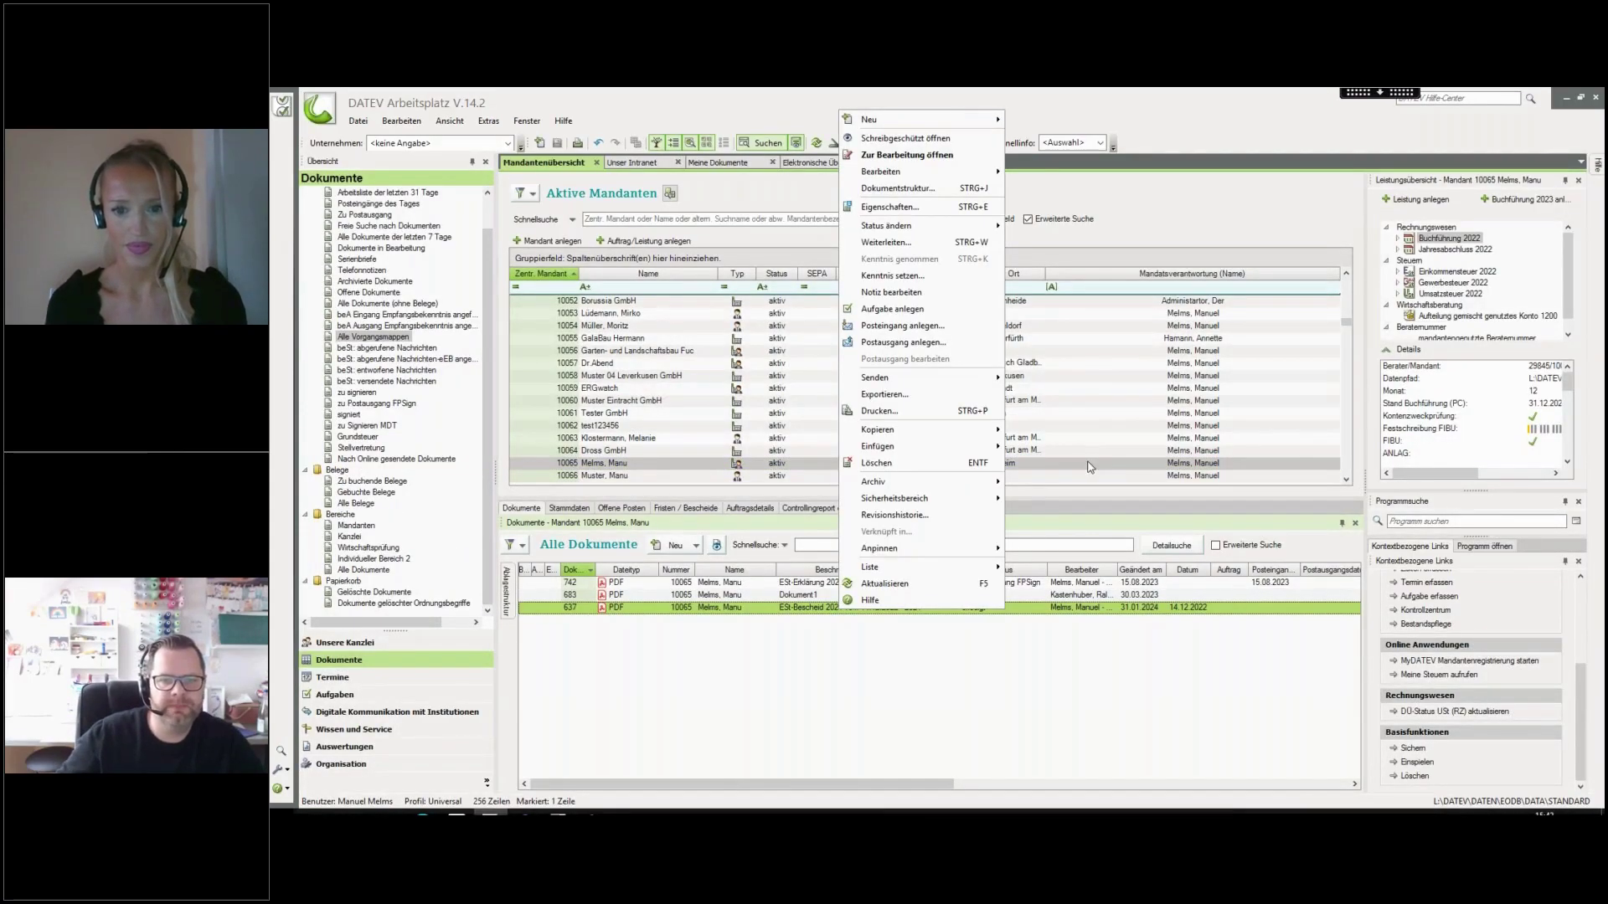
left_click(928, 515)
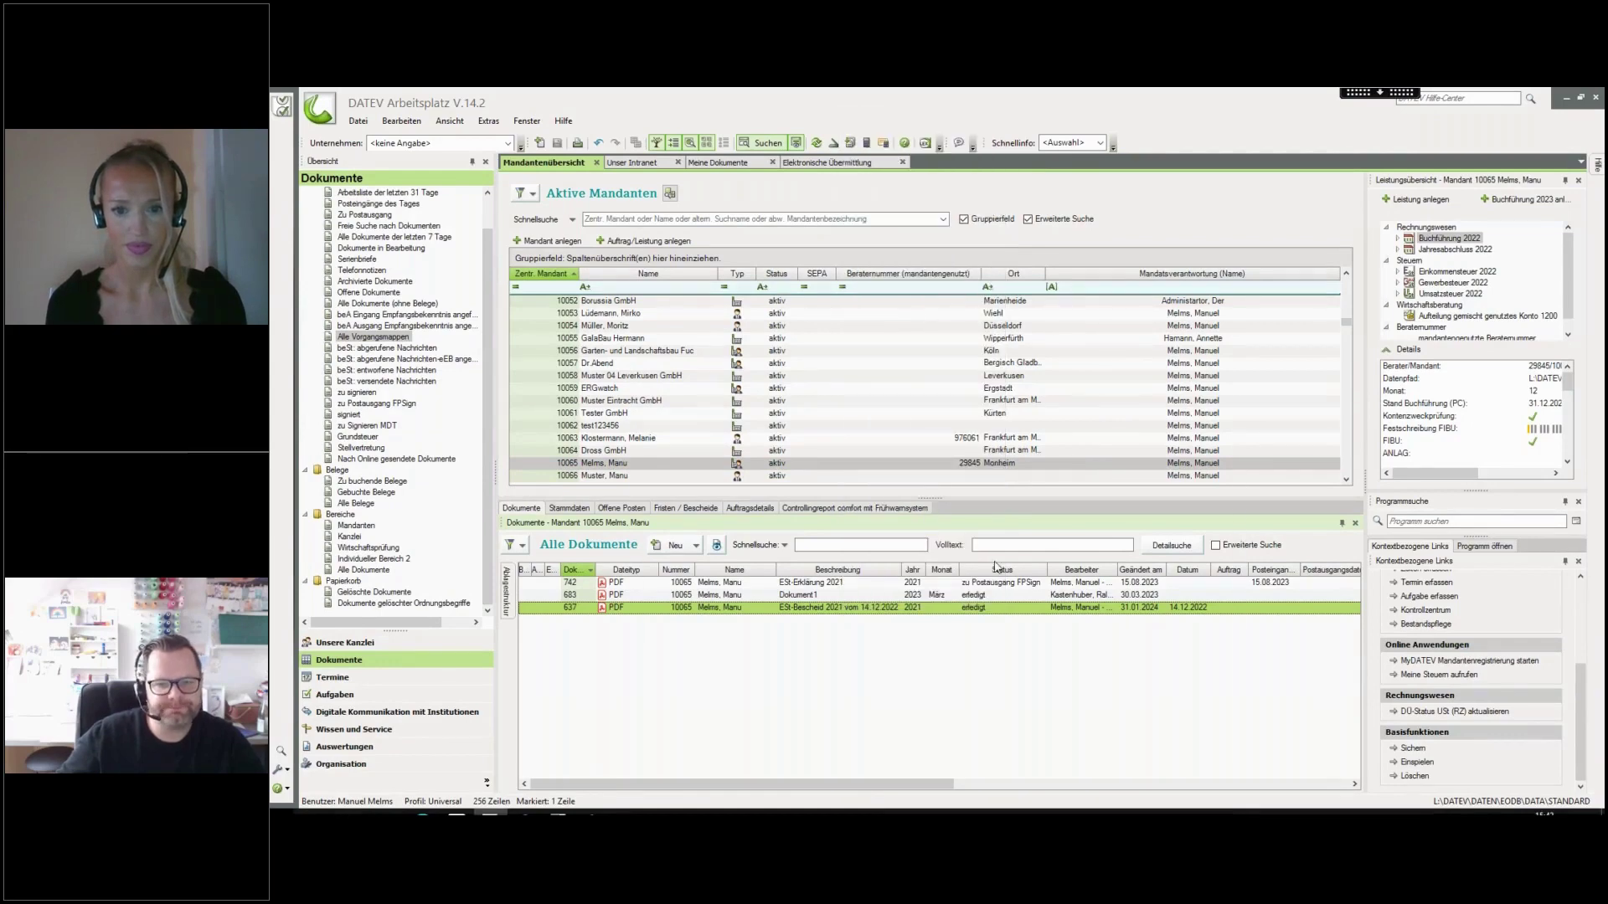
mouse_move(943, 486)
left_mouse_down()
mouse_move(957, 539)
mouse_move(956, 485)
left_mouse_up()
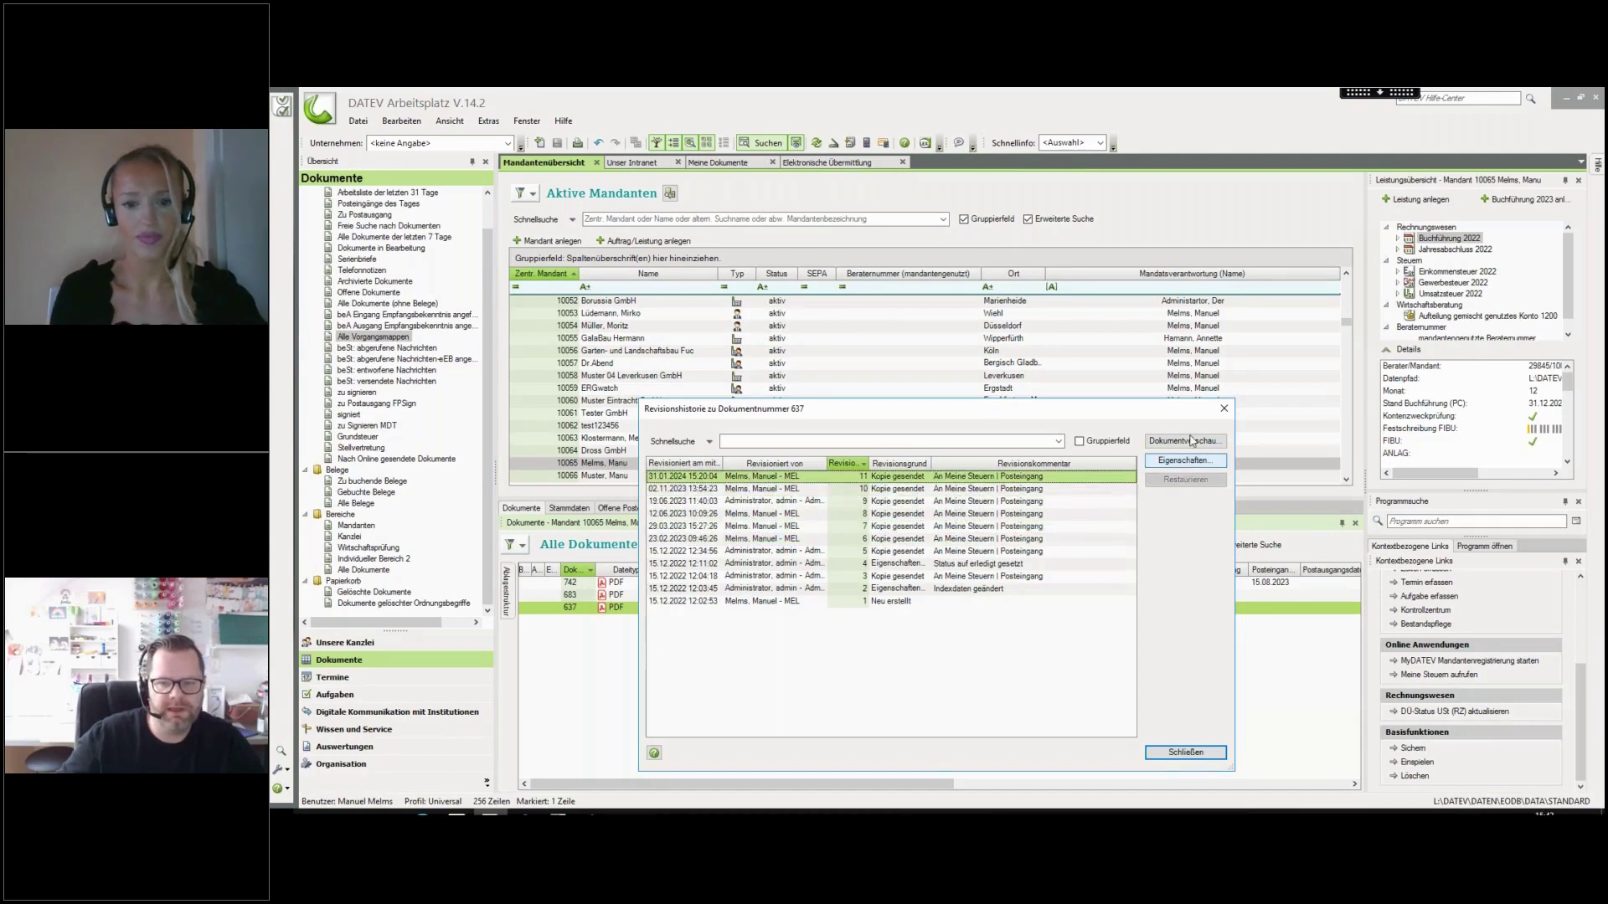
left_click(1223, 409)
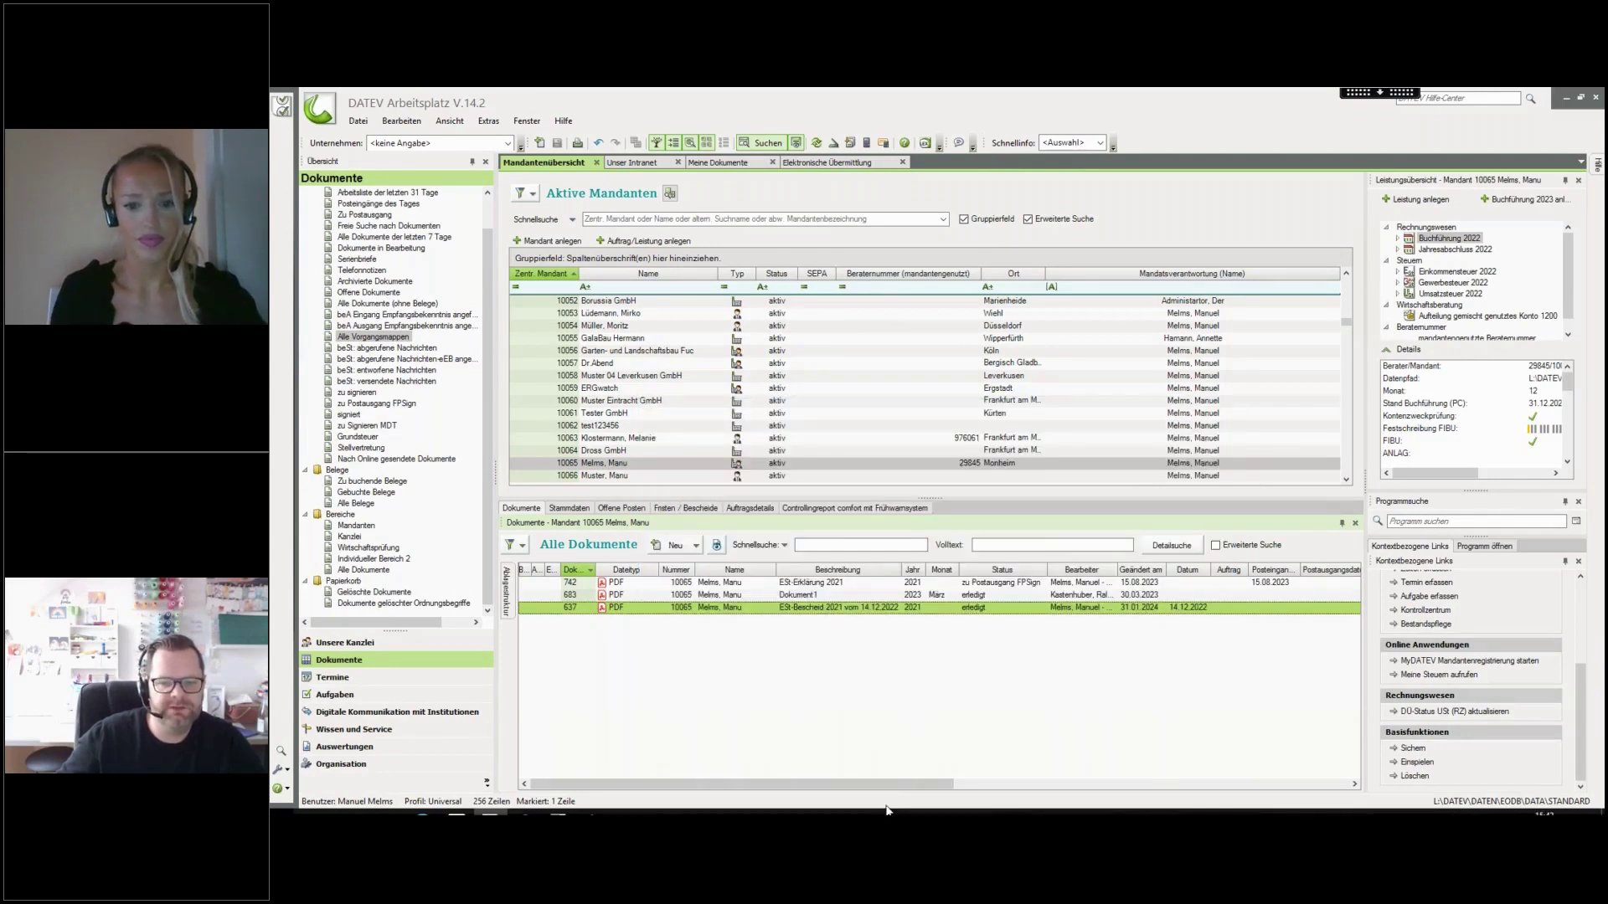
Widen the Nach Online gesendet column in the client's document list and check its entry for the ESt-Bescheid 2021
left_click_drag(894, 788, 1317, 779)
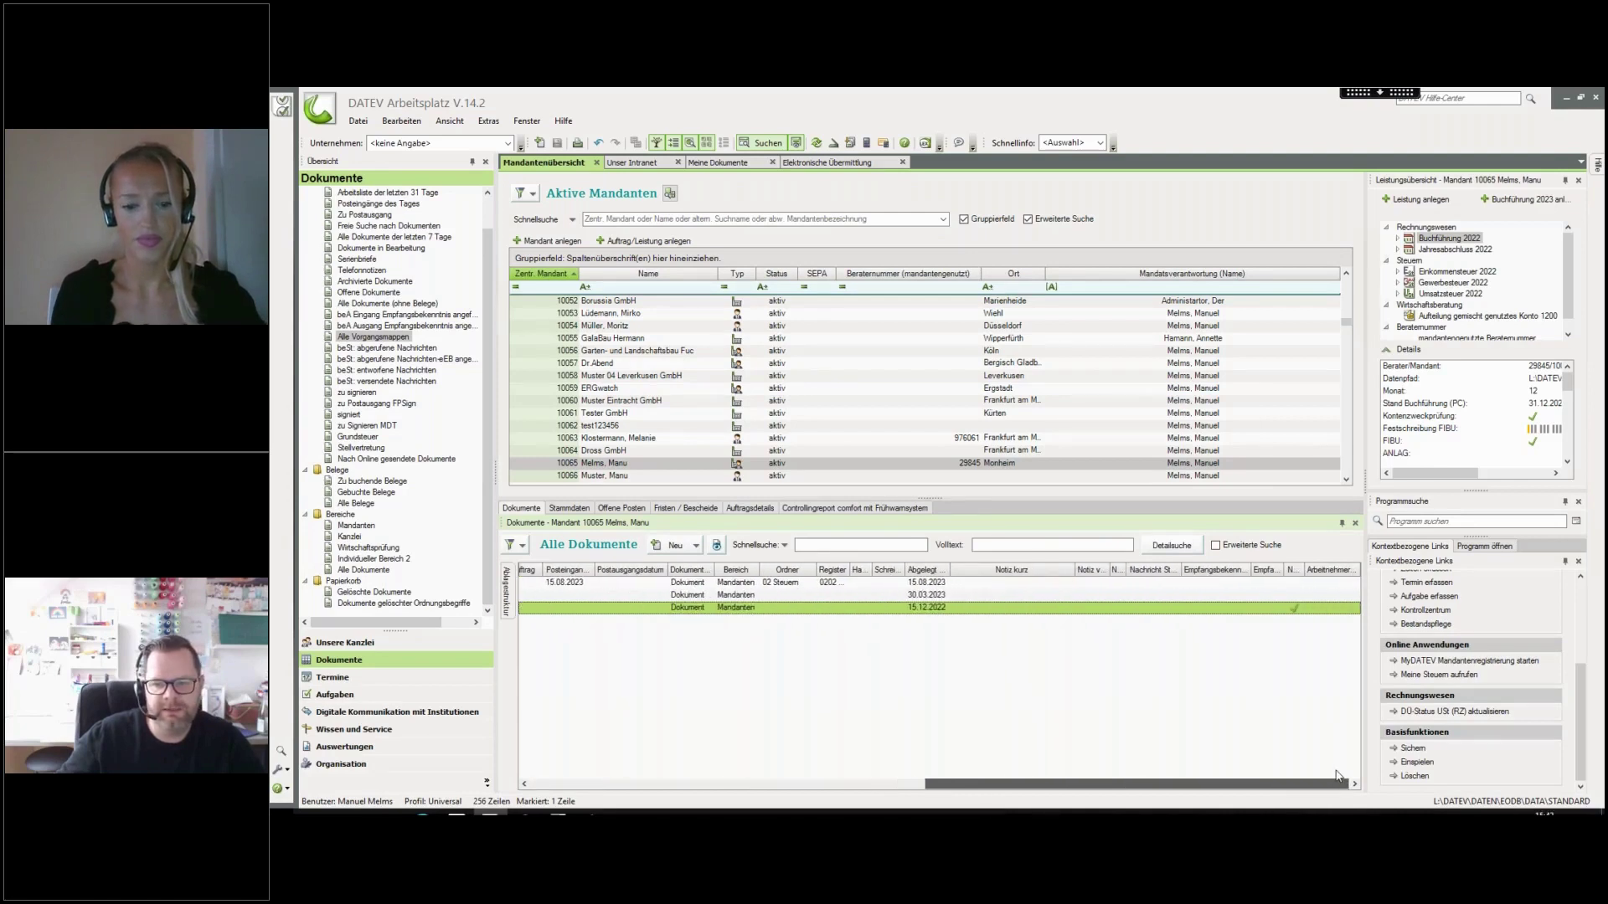
left_click_drag(1304, 567, 1331, 570)
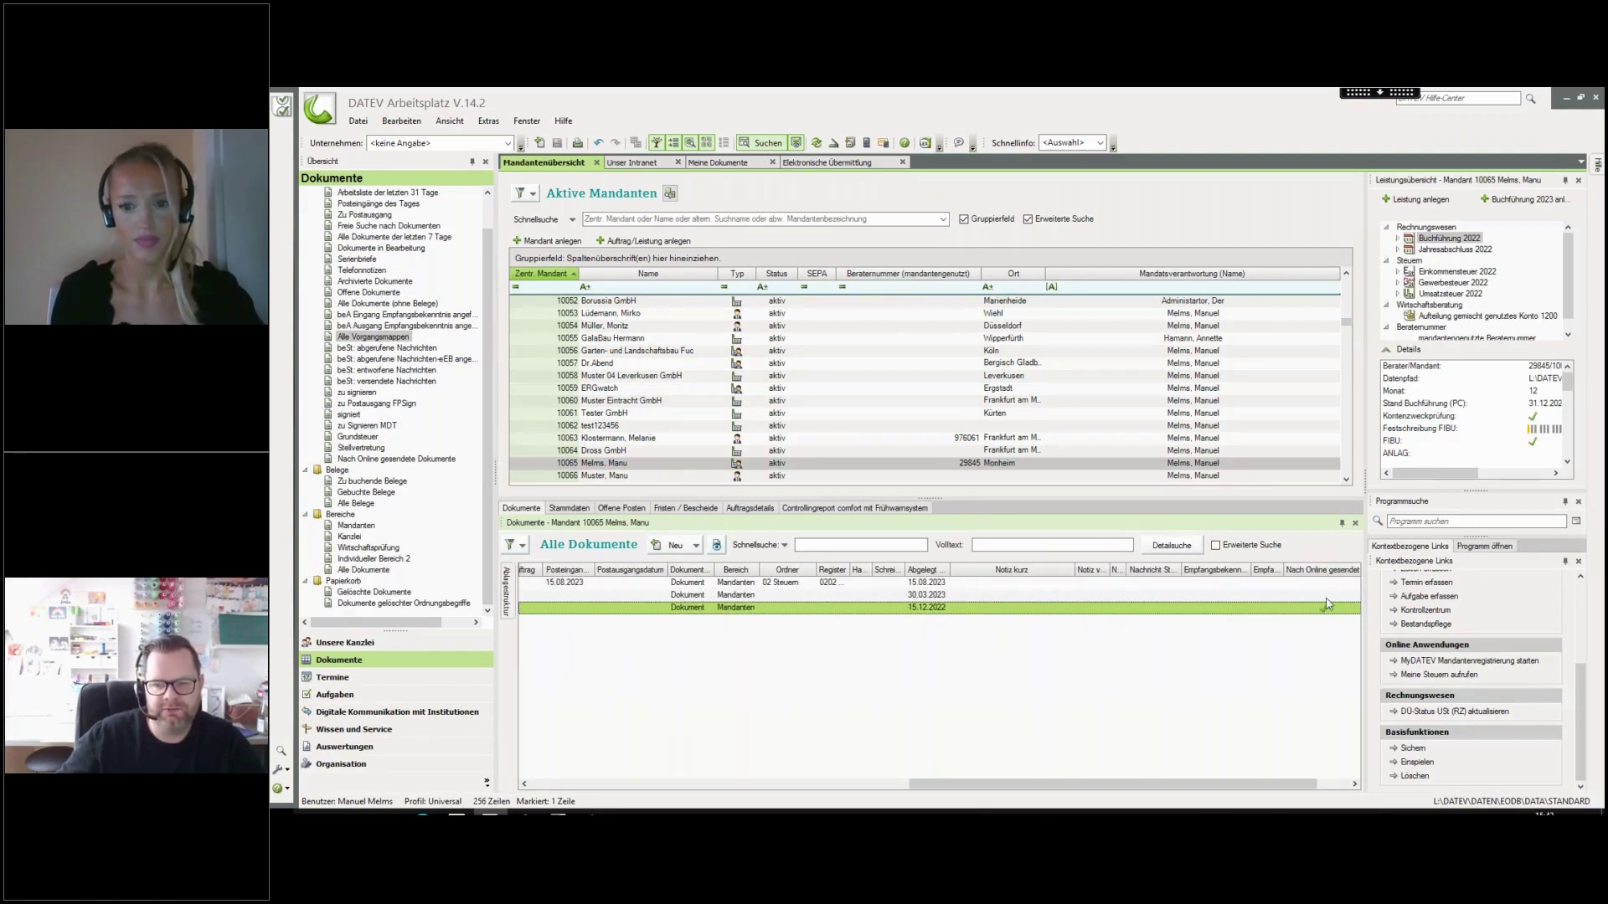
left_click_drag(1158, 787, 832, 787)
Reopen the ESt-Bescheid 2021's revision history, examine the entries sent to the Meine Steuern Posteingang, and close it
right_click(818, 618)
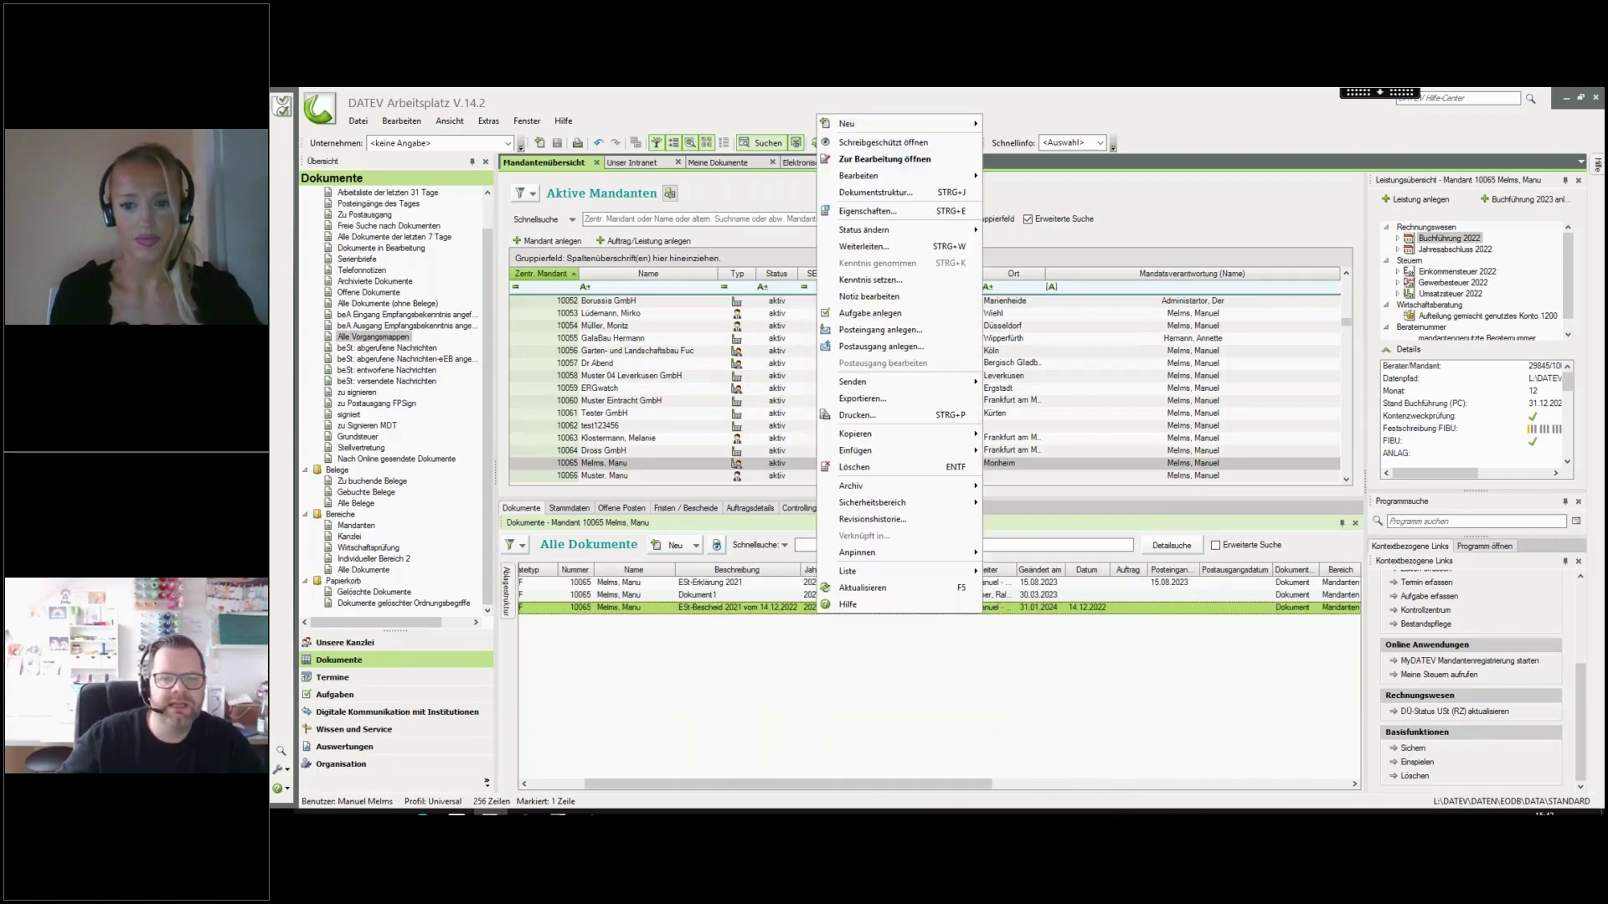
left_click(896, 519)
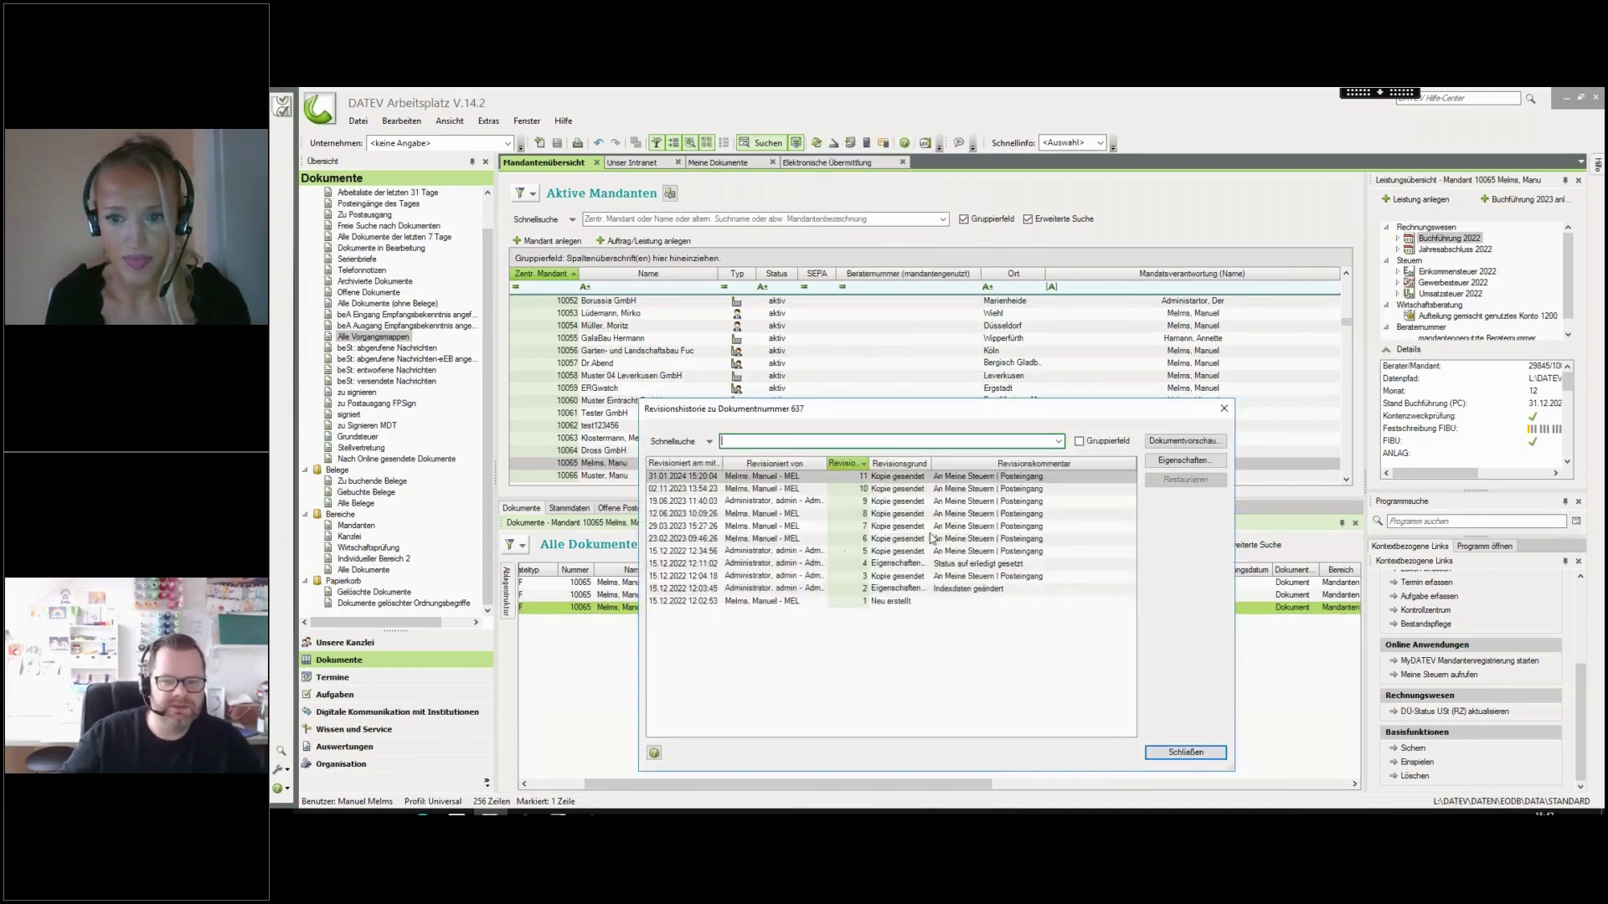
left_click(984, 490)
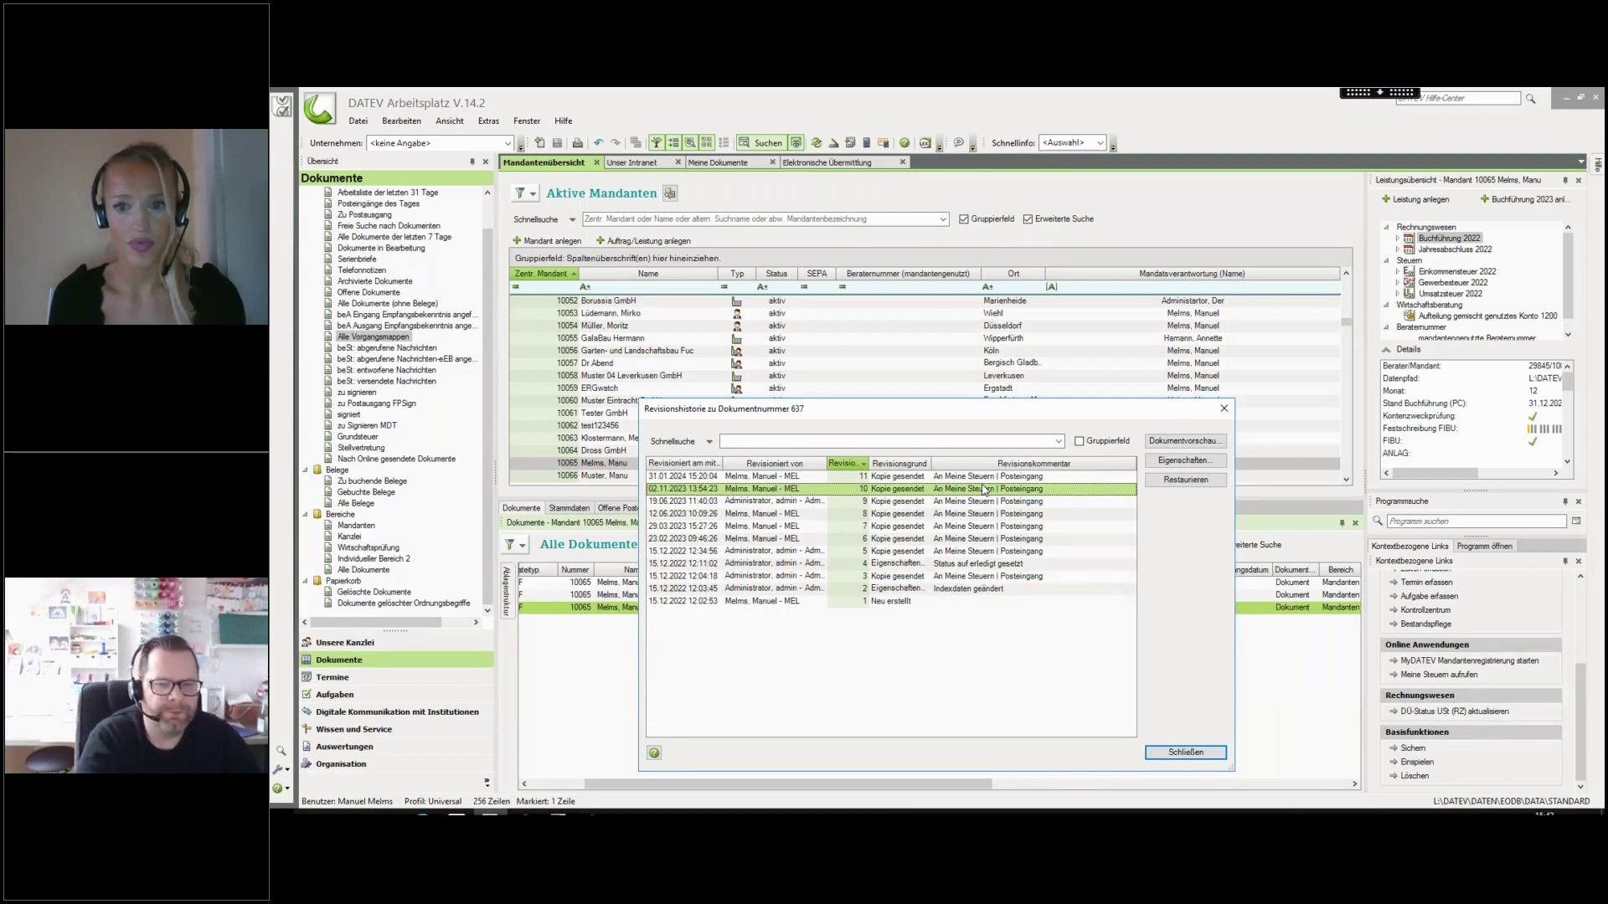
left_click(1183, 752)
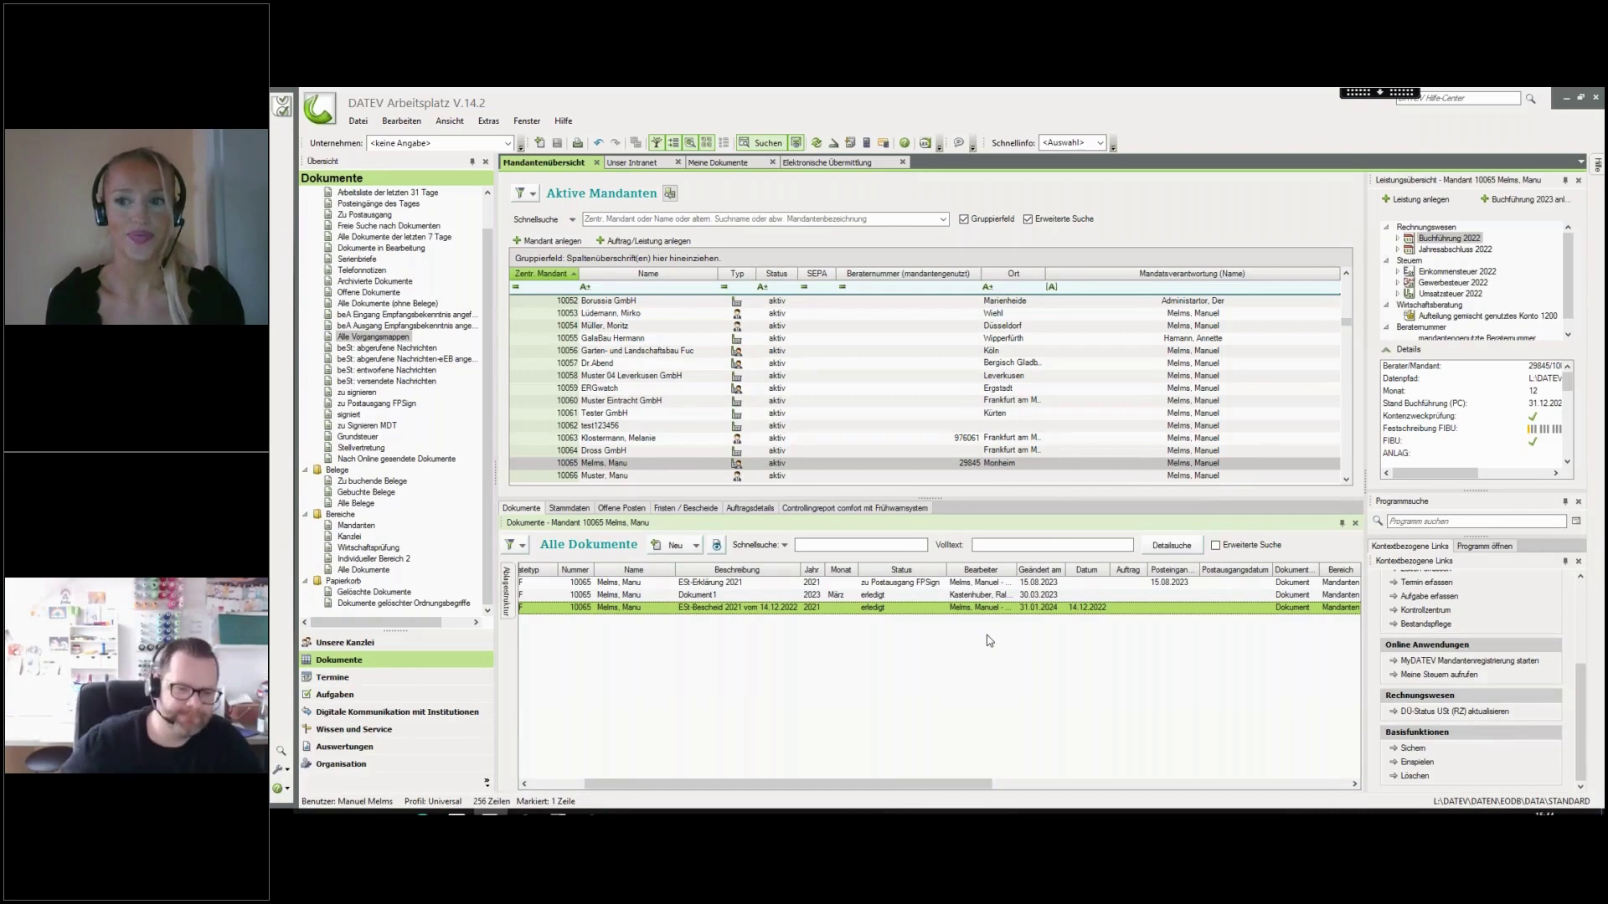
Switch back to ESt 2022 comfort, bring up the receipt image 2024-01-31_085838.pdf, and open its Belegrechner
left_click(558, 812)
mouse_move(592, 812)
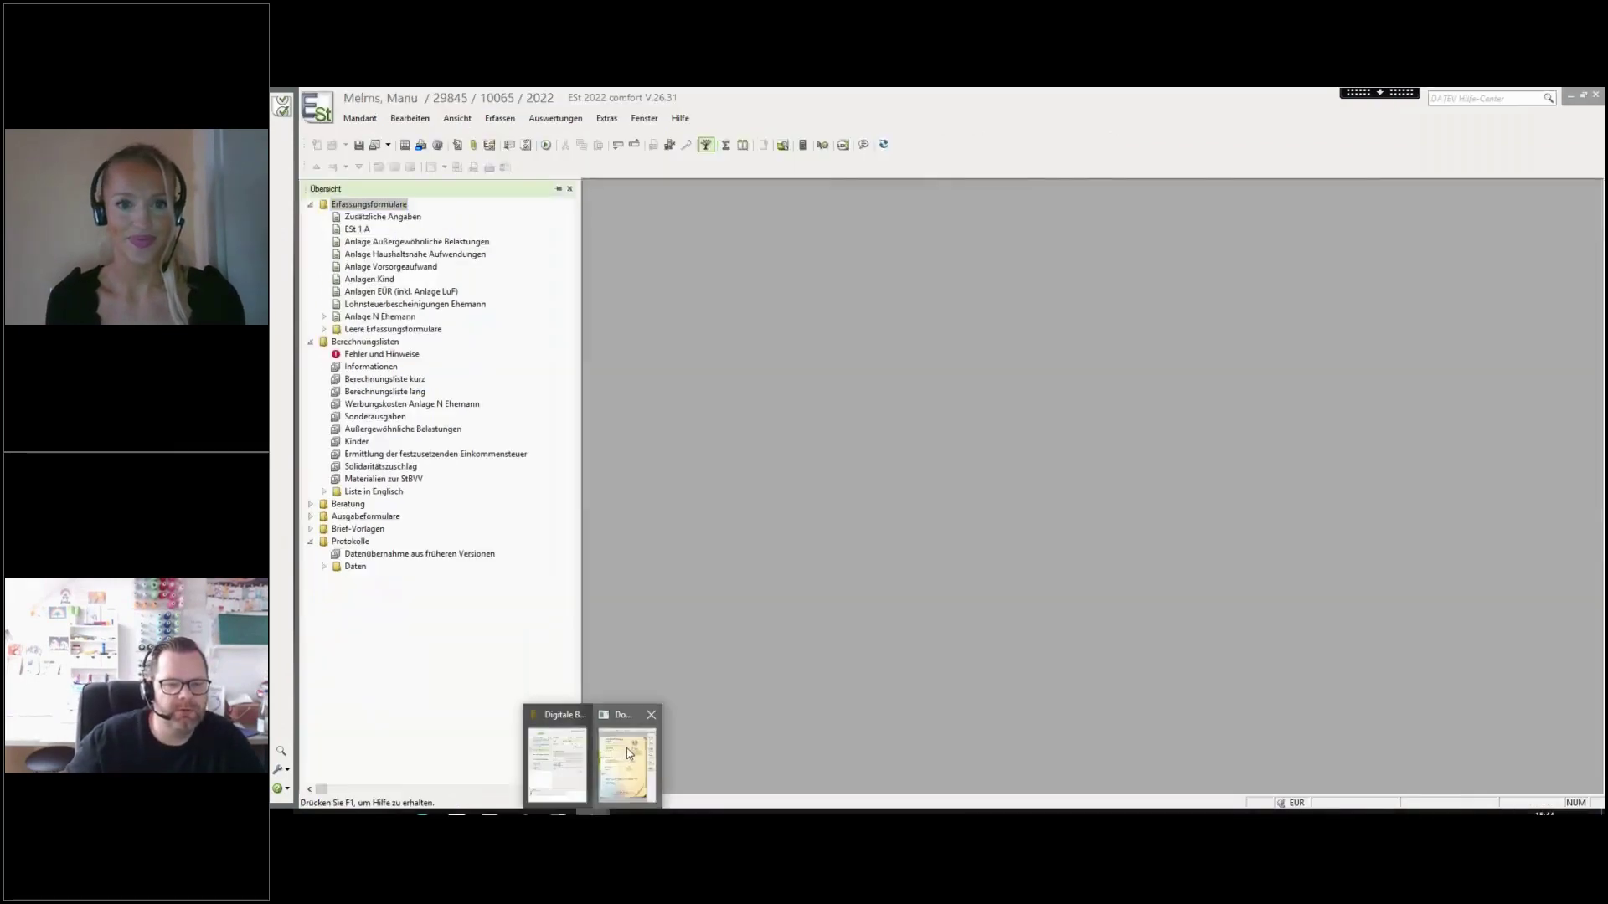
left_click(630, 754)
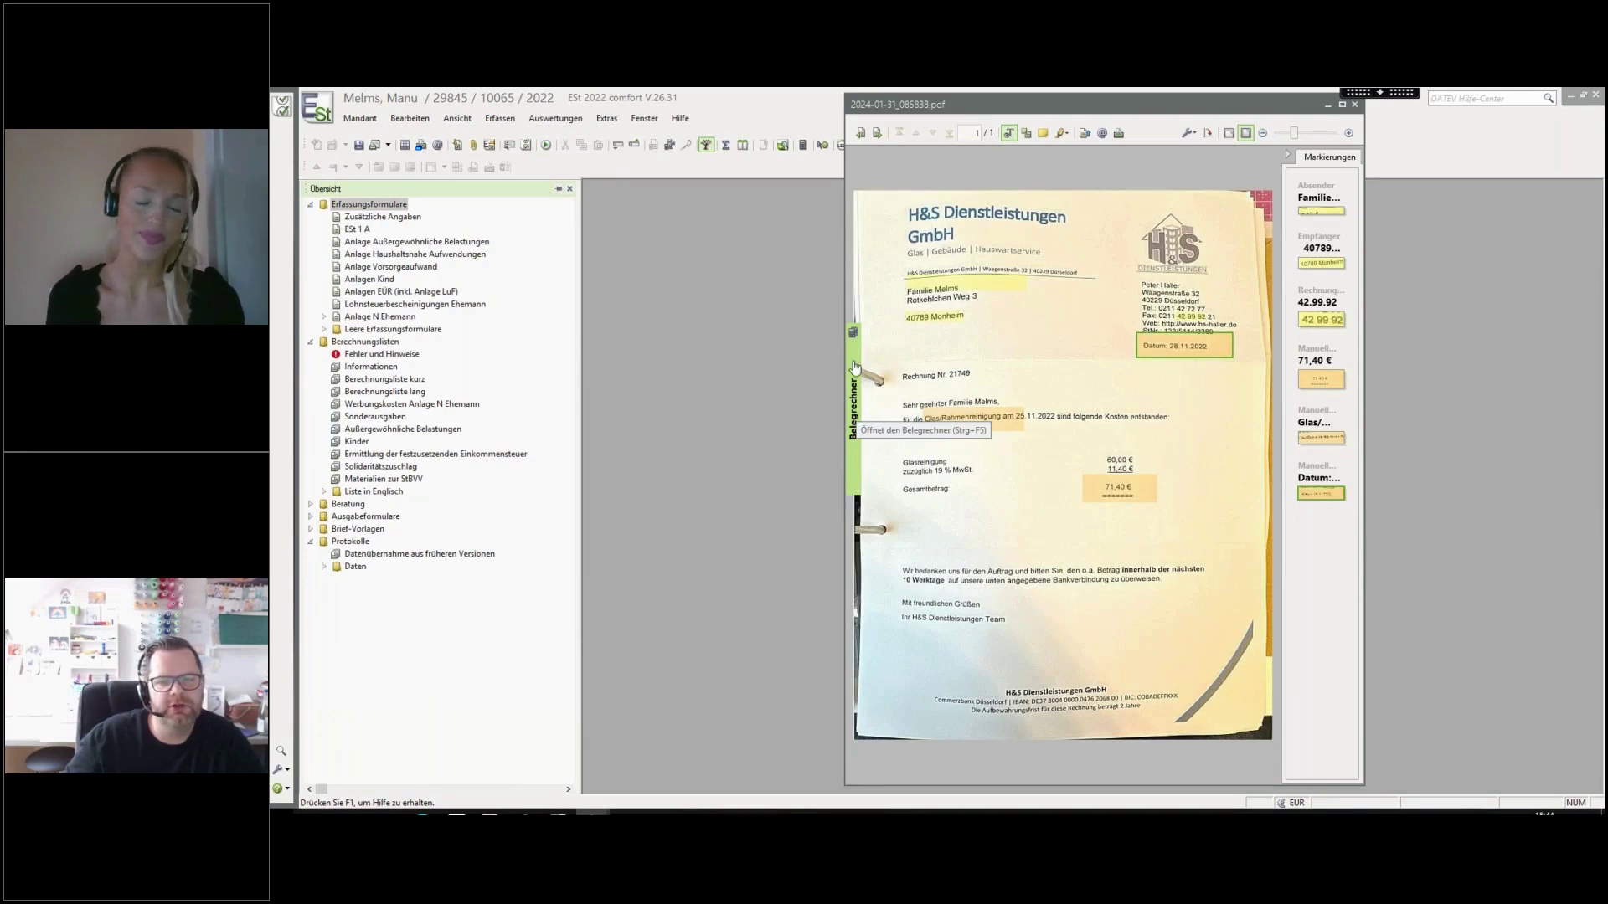
left_click(854, 367)
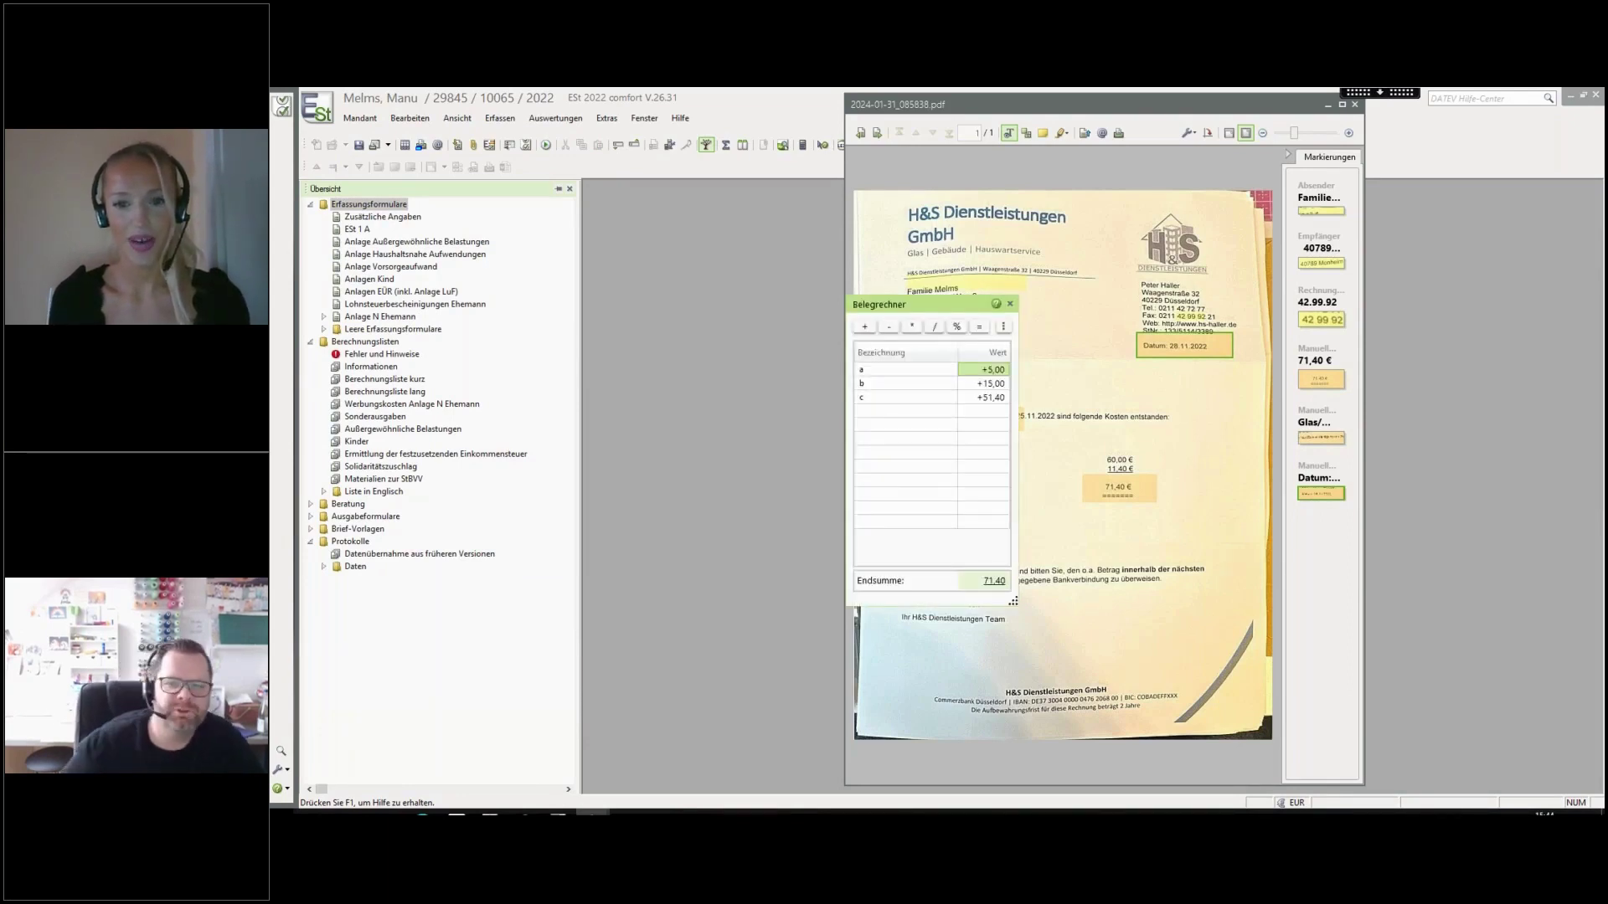
left_click_drag(1014, 600, 800, 346)
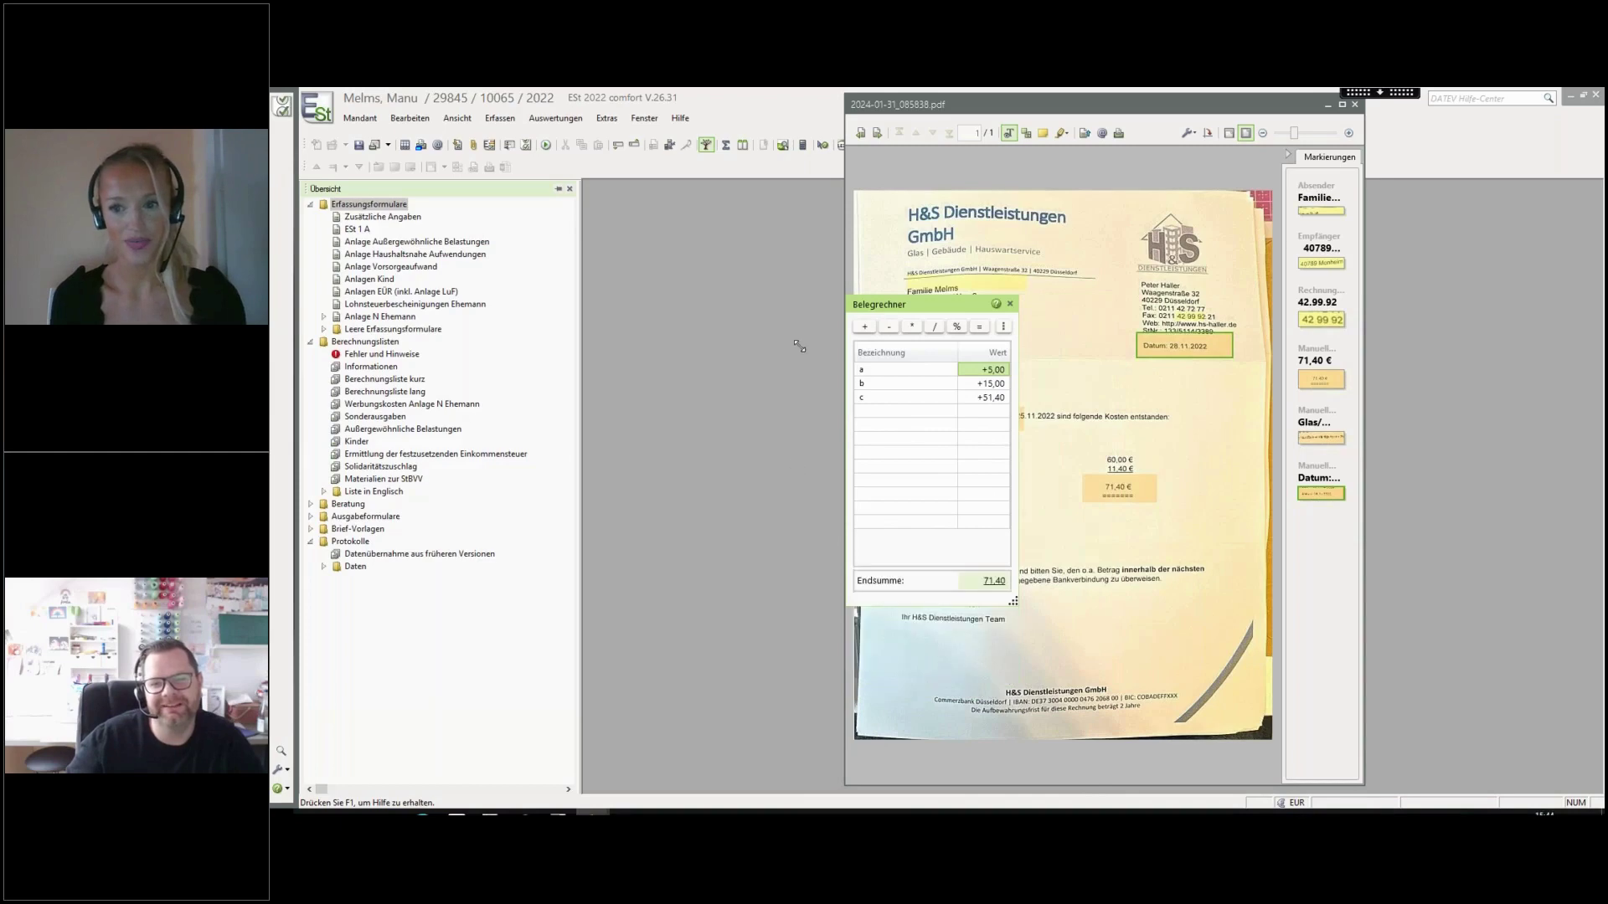
Look over the Belegrechner's cell, row and Zwischensumme options, then close and reopen the calculator
left_click(1004, 327)
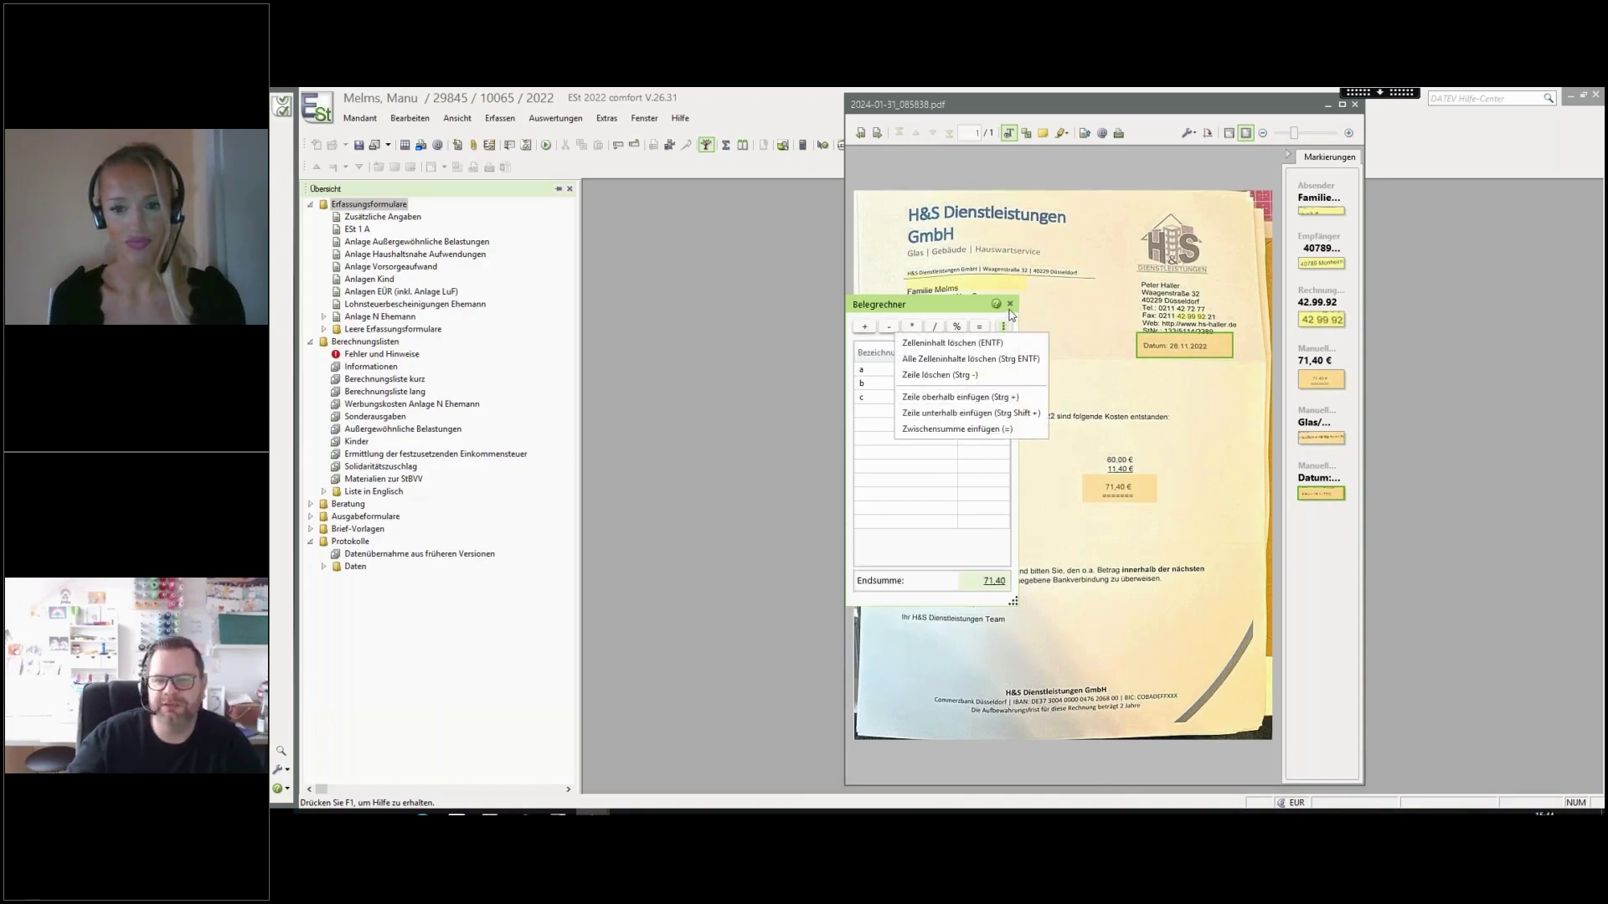
left_click(1052, 582)
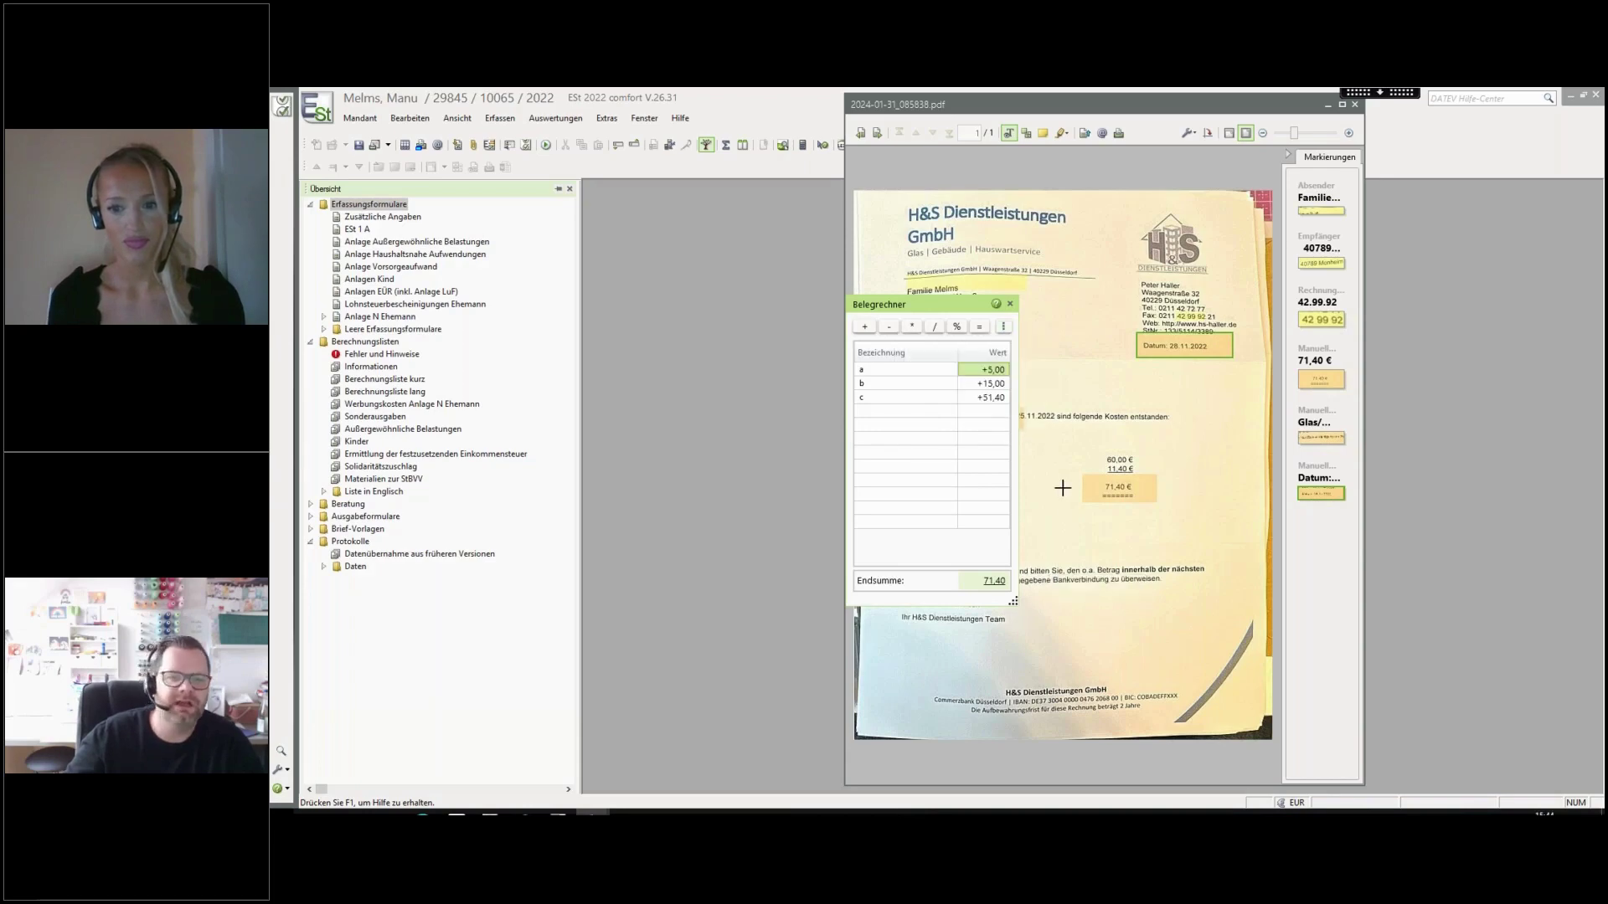
left_click(1010, 305)
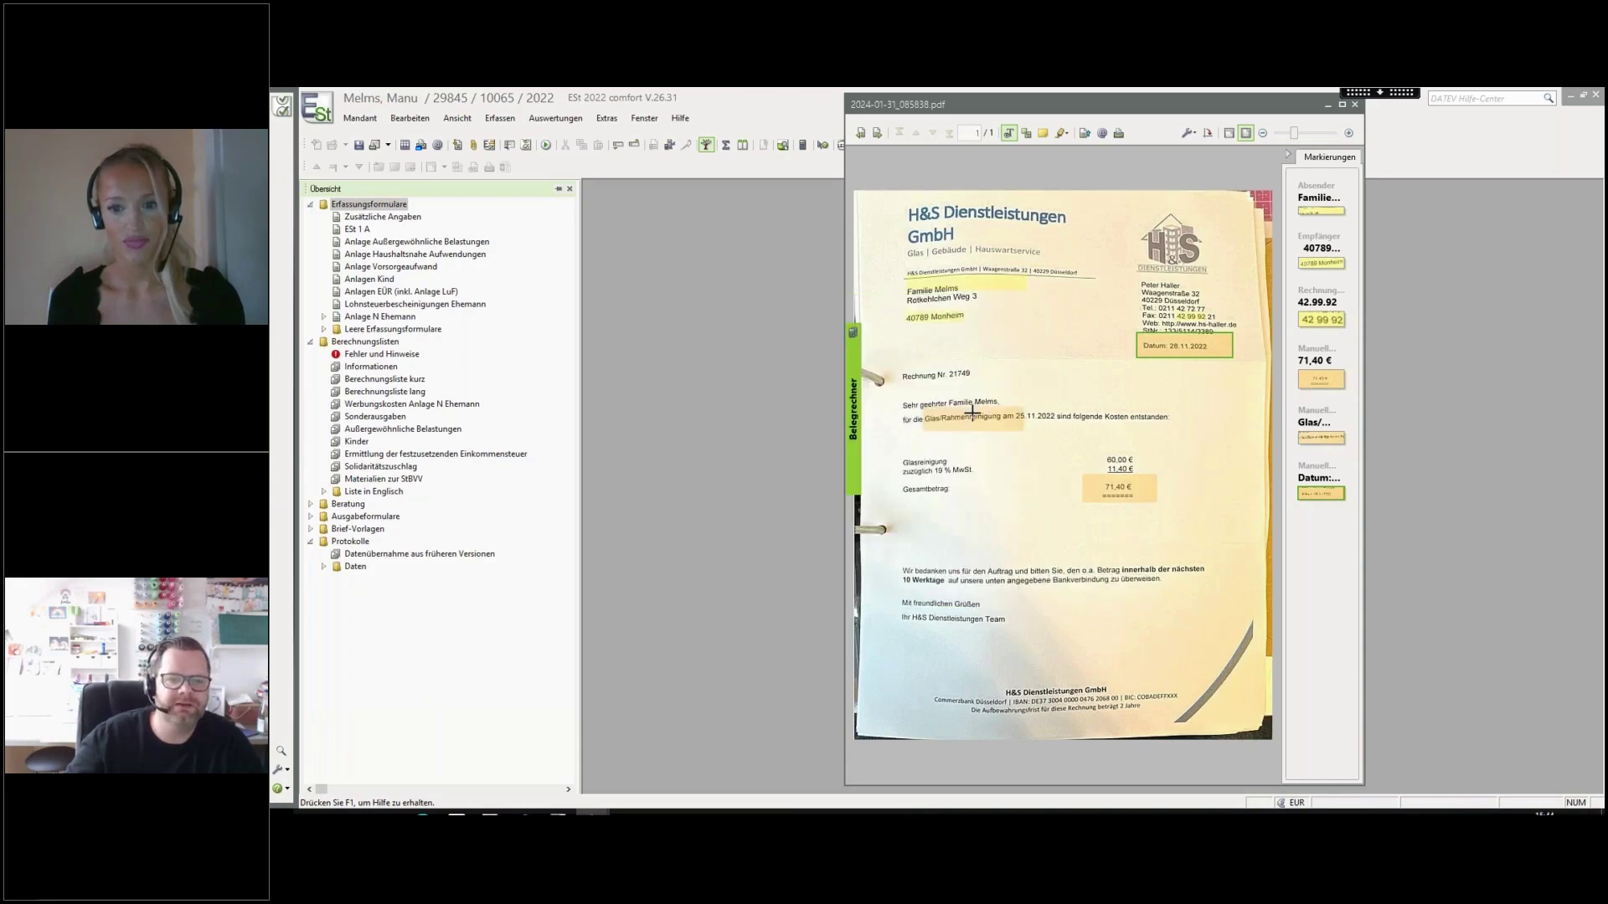
left_click(862, 373)
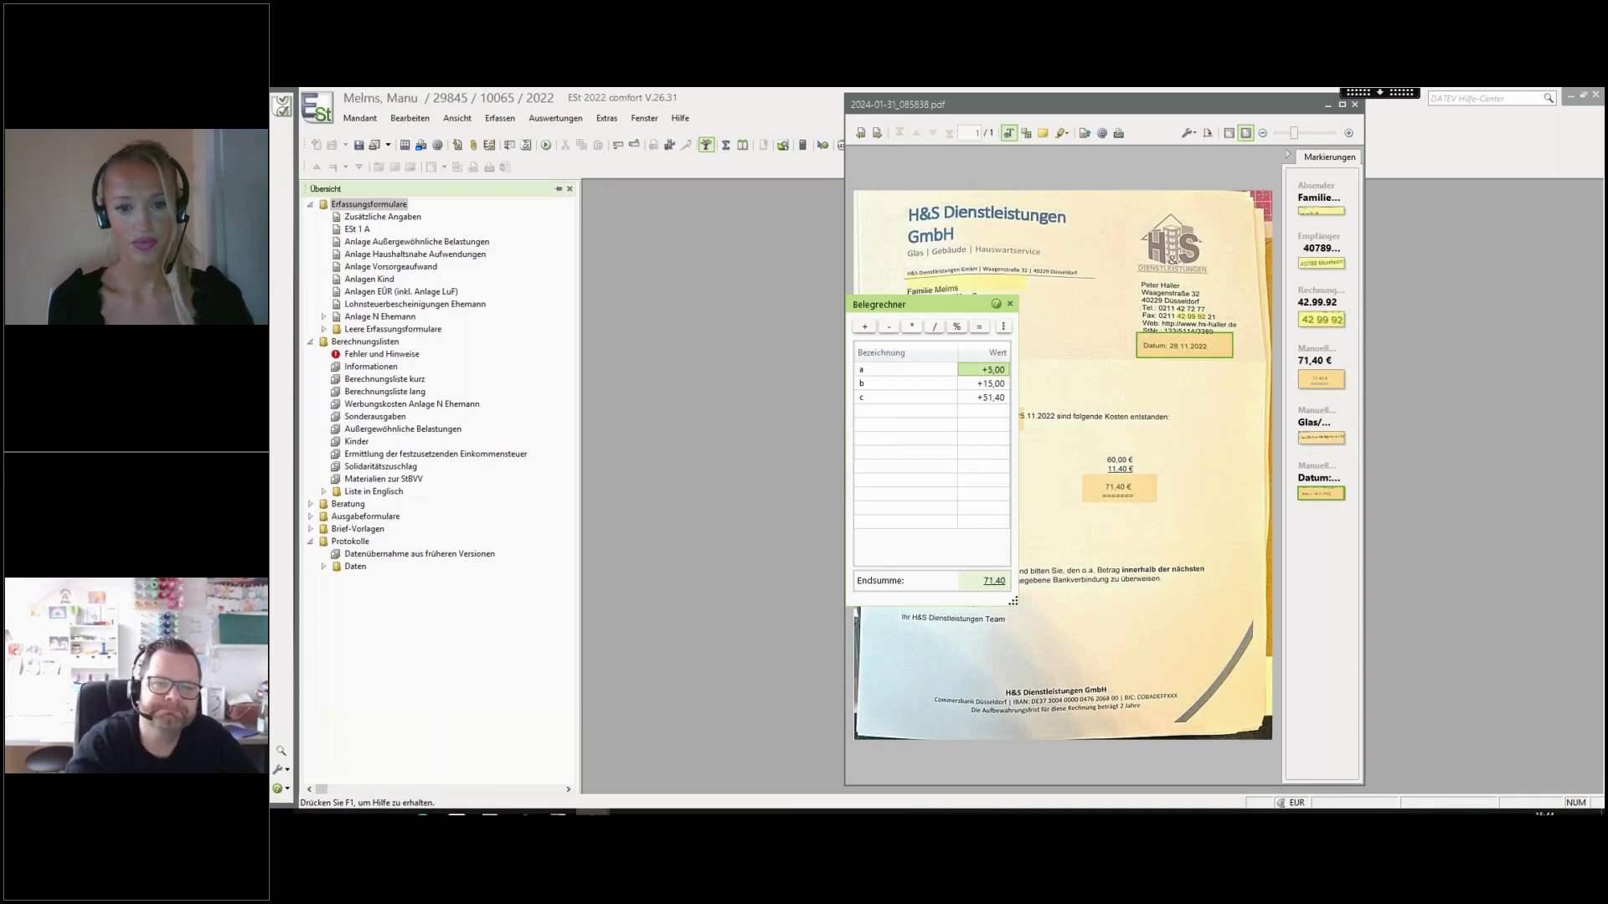